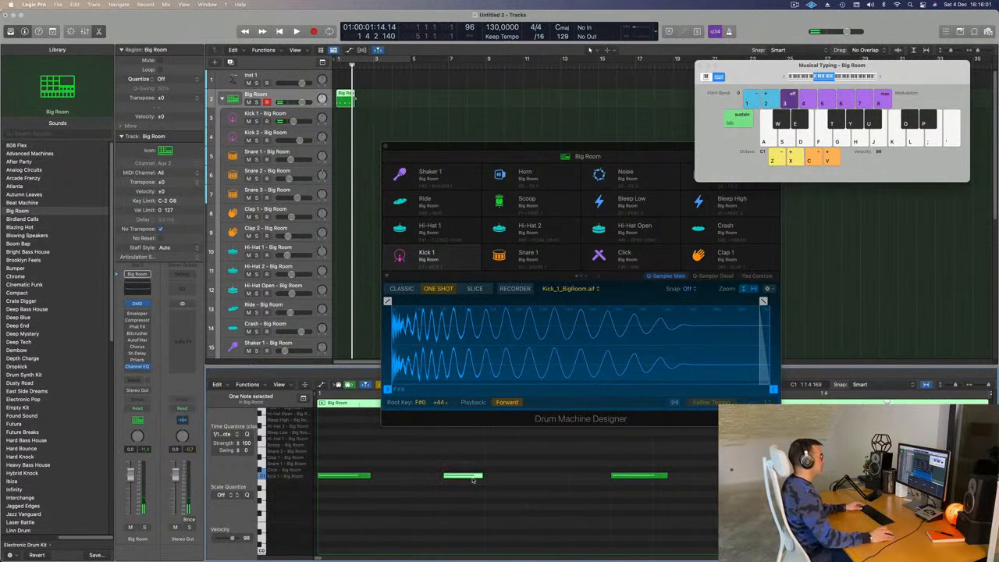
- Shift the last three kick notes onto the beats and move the Big Room region to the Kick 1 track
drag(458, 450, 749, 531)
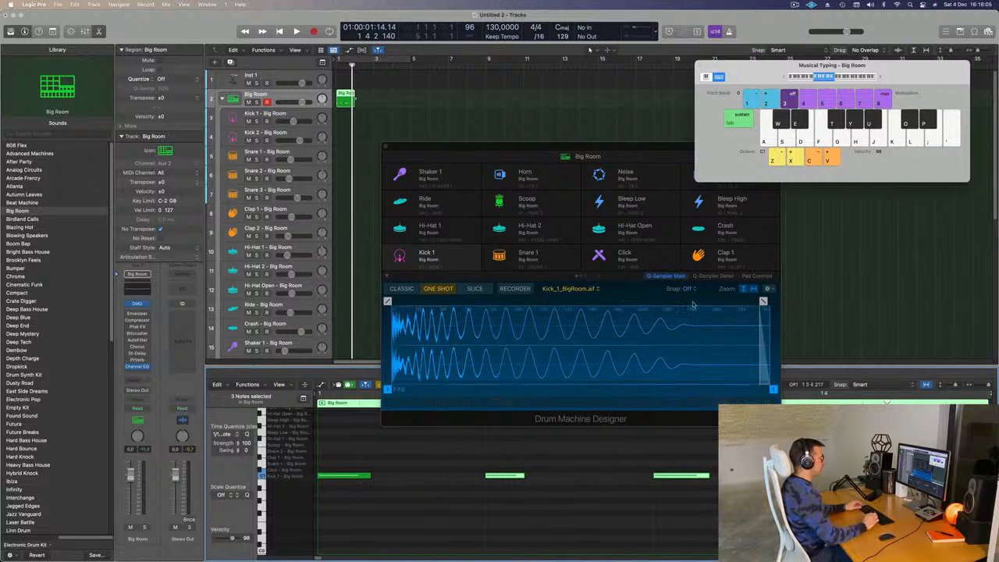
click(358, 100)
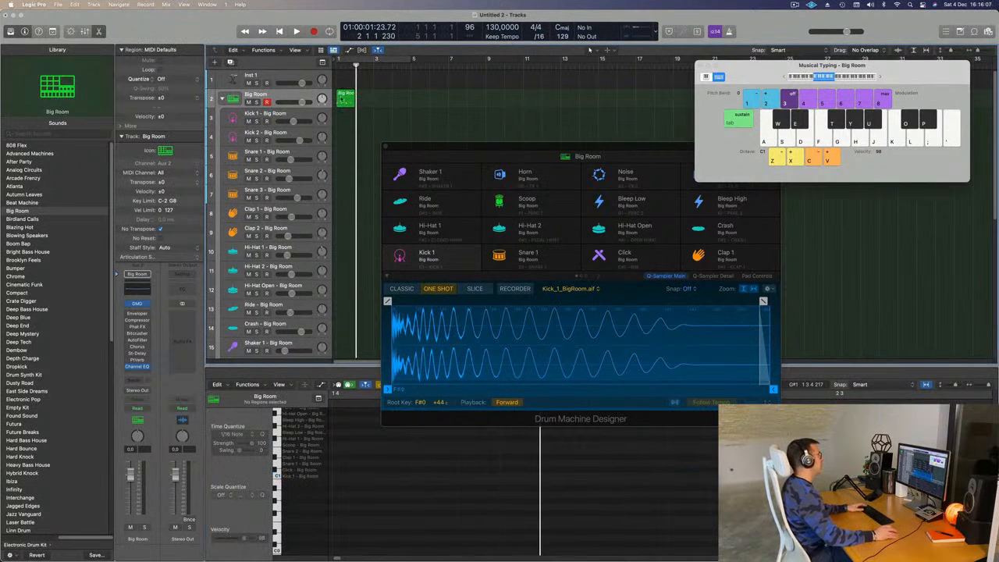
drag(348, 99, 346, 117)
- Turn on a playback cycle covering bar 1 to bar 5
key(space)
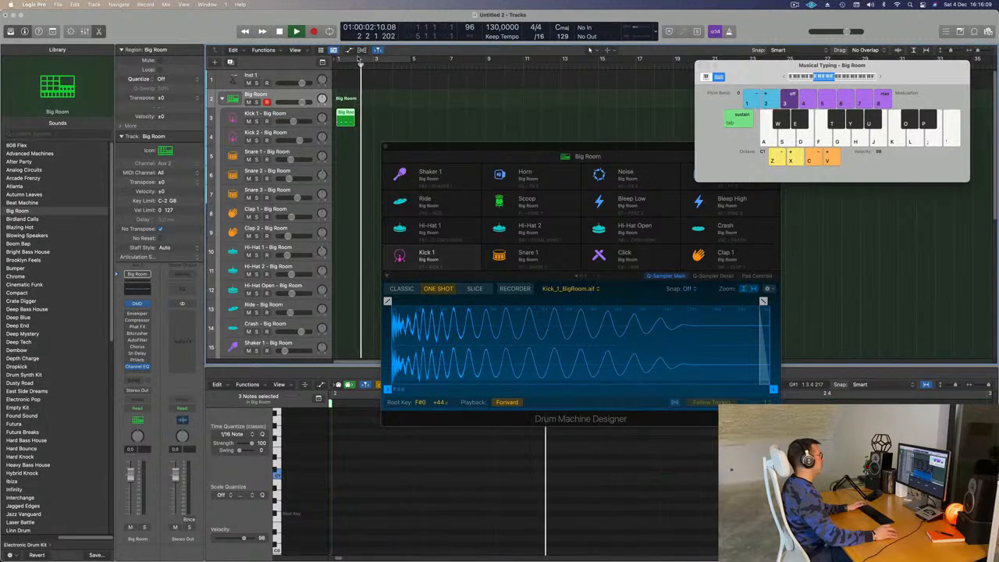
click(359, 58)
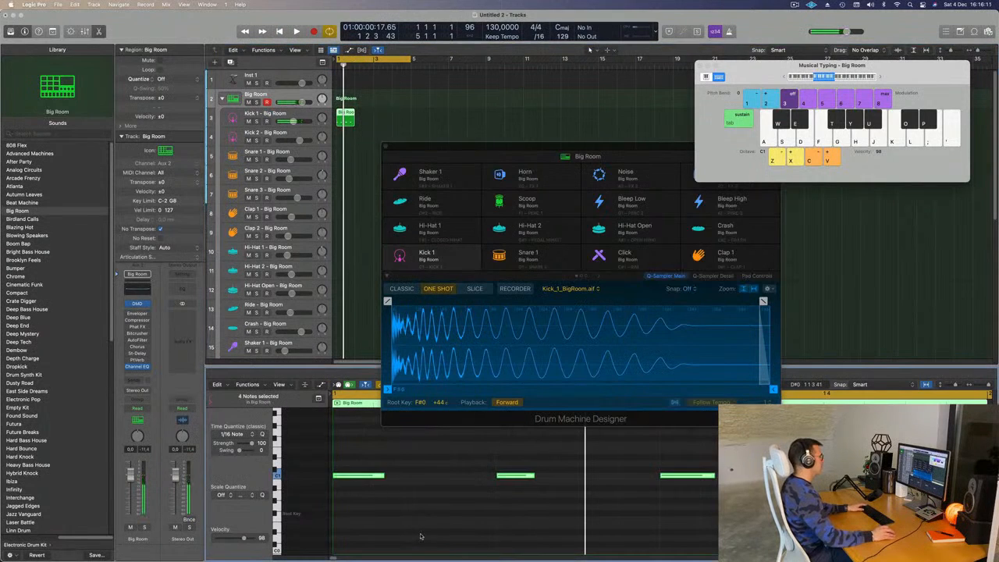
- Transpose all four notes of the Kick 1 region down to E0
key(alt+Down)
key(alt+Down)
key(alt+Down)
key(alt+Down)
key(alt+Down)
key(alt+Down)
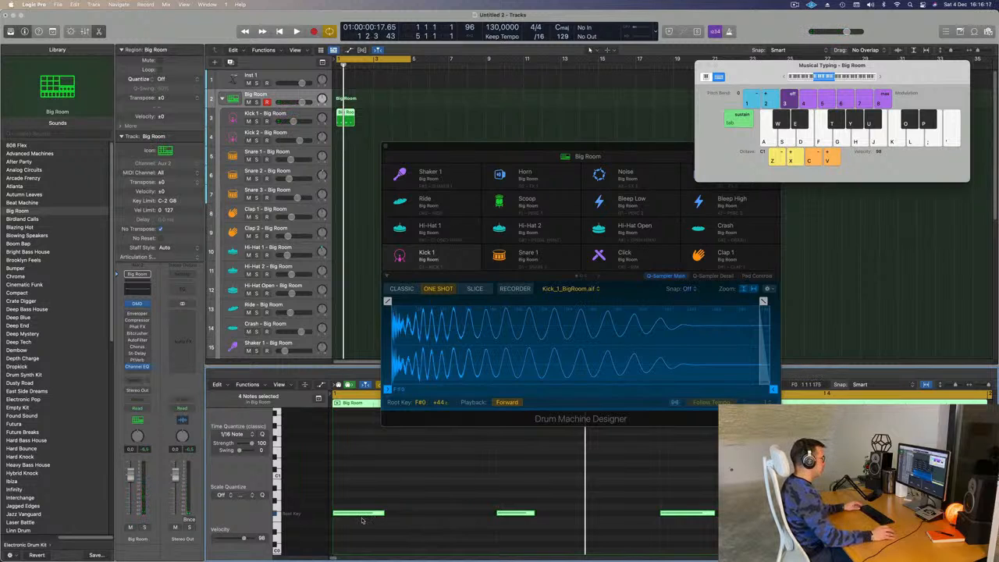
scroll(336, 484, down, 2)
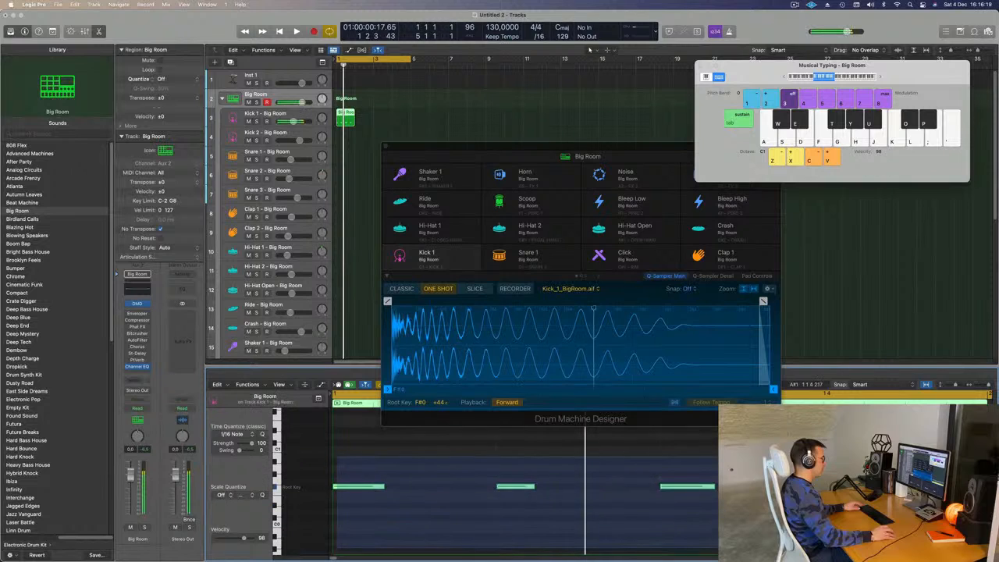
key(alt+Down)
key(alt+Down)
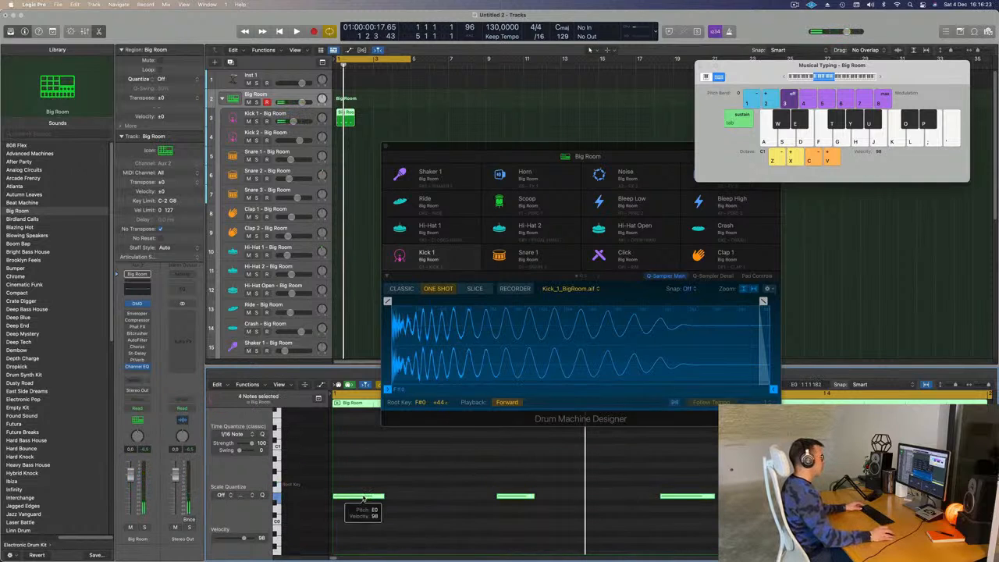
- Clear the drum plug-in window out of the way and repeat the Kick 1 region three times to fill the four-bar cycle
drag(581, 157, 658, 173)
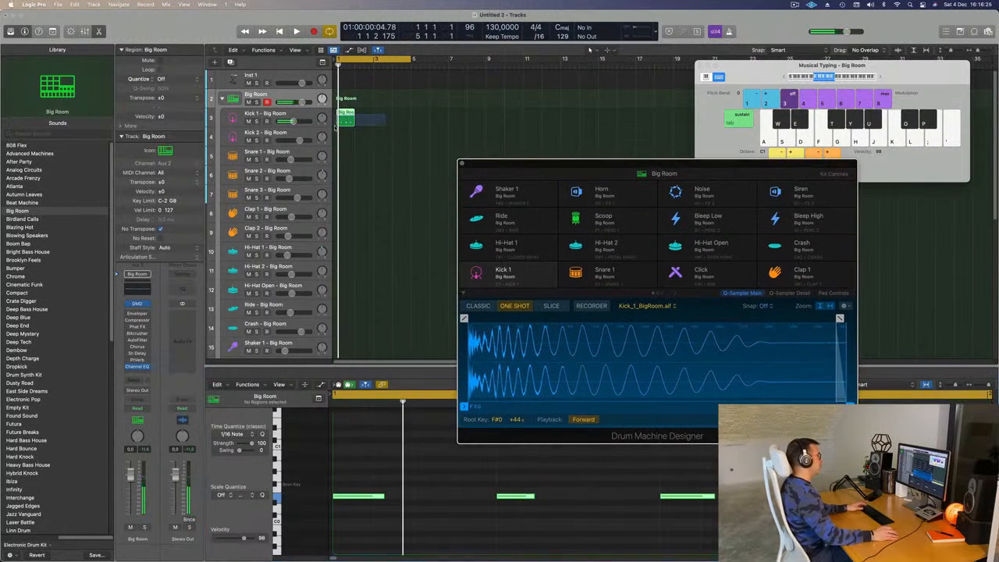
key(super+r)
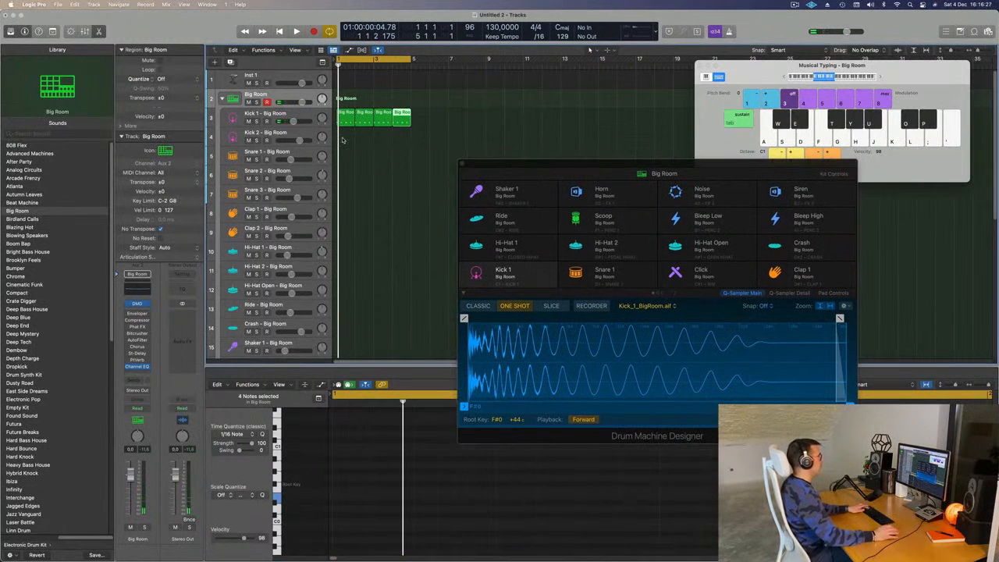
click(343, 141)
key(space)
key(space)
drag(584, 168, 644, 178)
key(space)
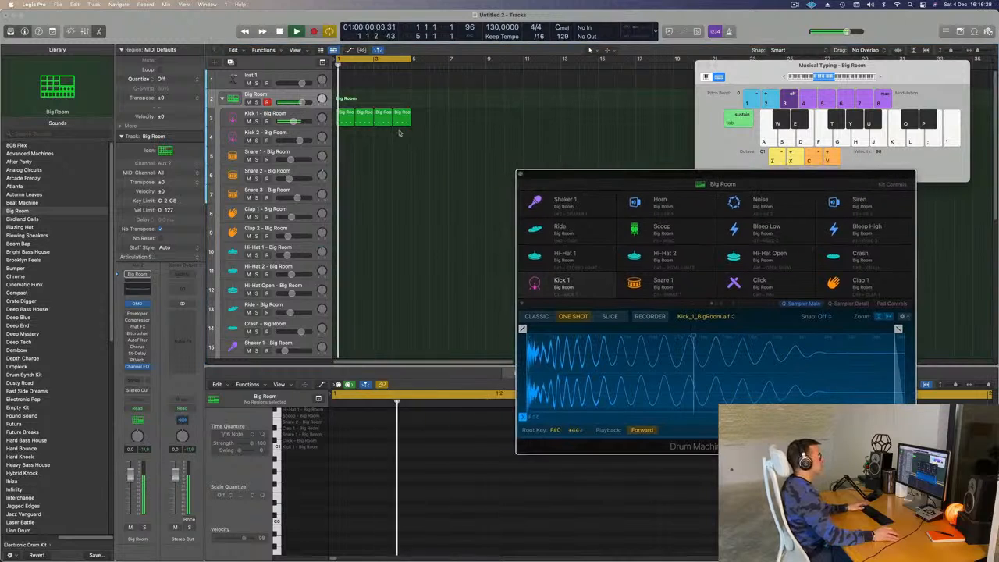
- Select the Kick 1 track and listen to the four repeated kick regions in the cycle
click(344, 120)
key(space)
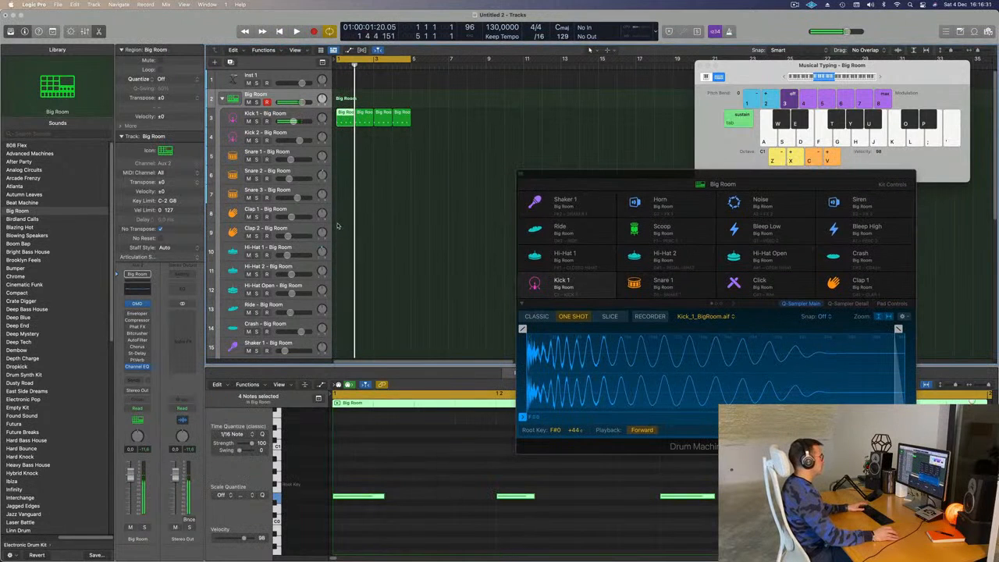
key(space)
click(302, 115)
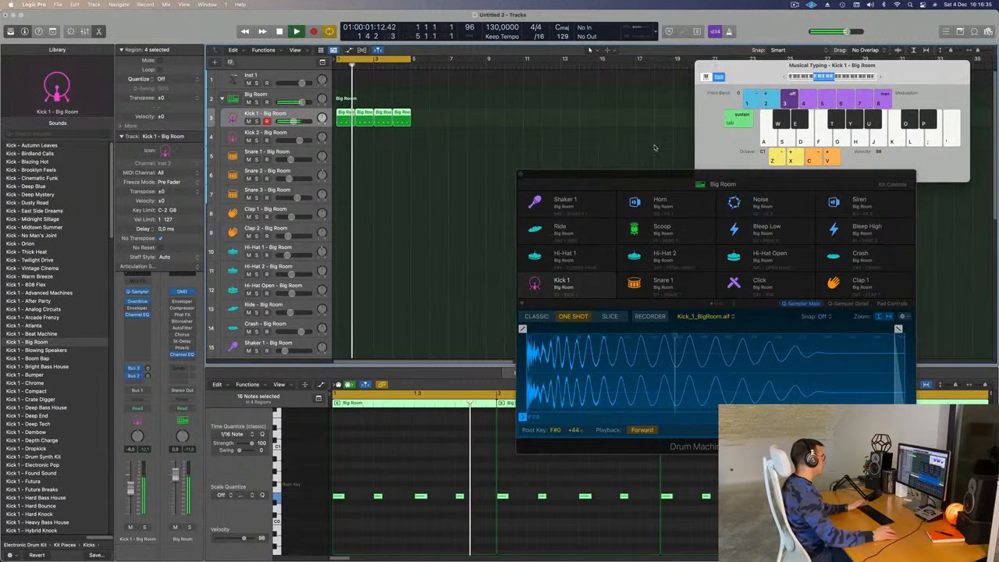
drag(654, 176, 612, 172)
key(space)
click(402, 159)
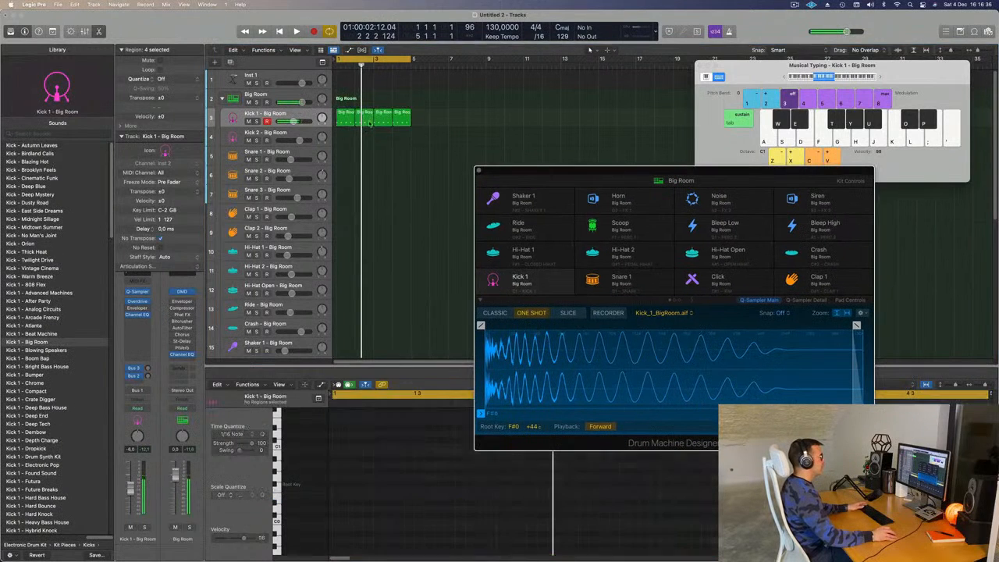
- Copy the first Kick 1 region to the Hi-Hat 1 track at bar 1
click(346, 115)
drag(346, 115, 341, 256)
key(space)
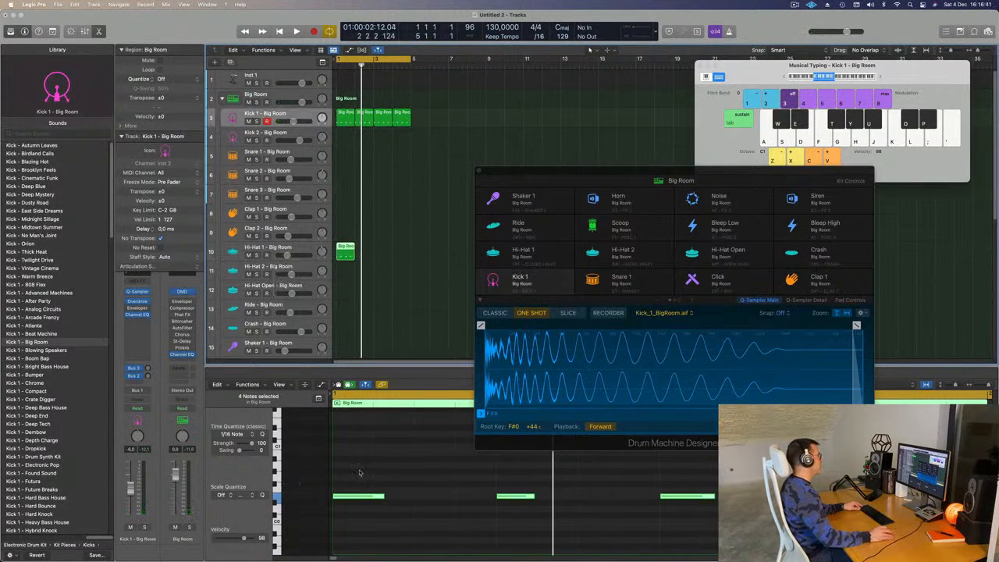
- Transpose the four Hi-Hat 1 notes up two octaves and shift them onto the off-beats
key(alt+shift+Up)
key(alt+shift+Up)
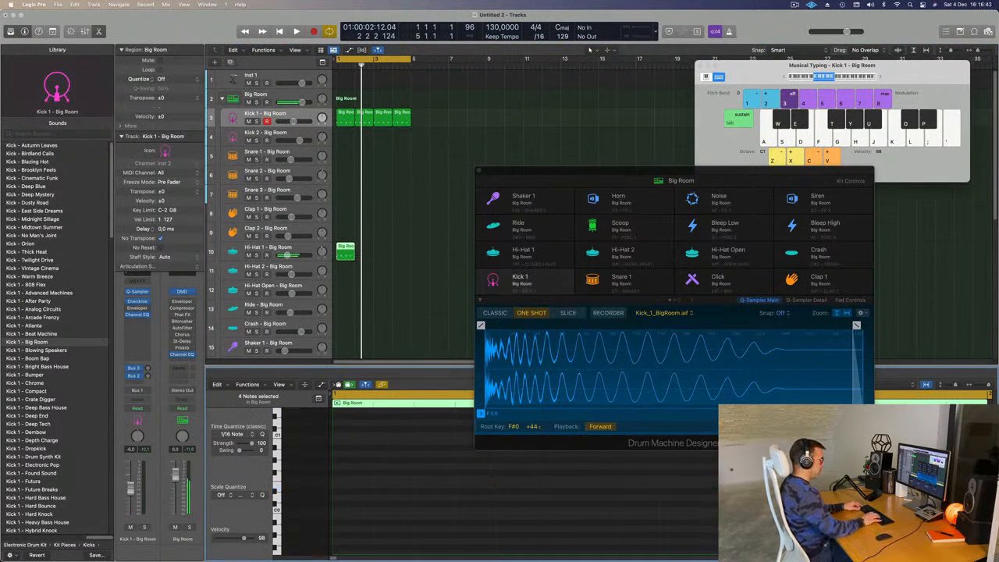
key(space)
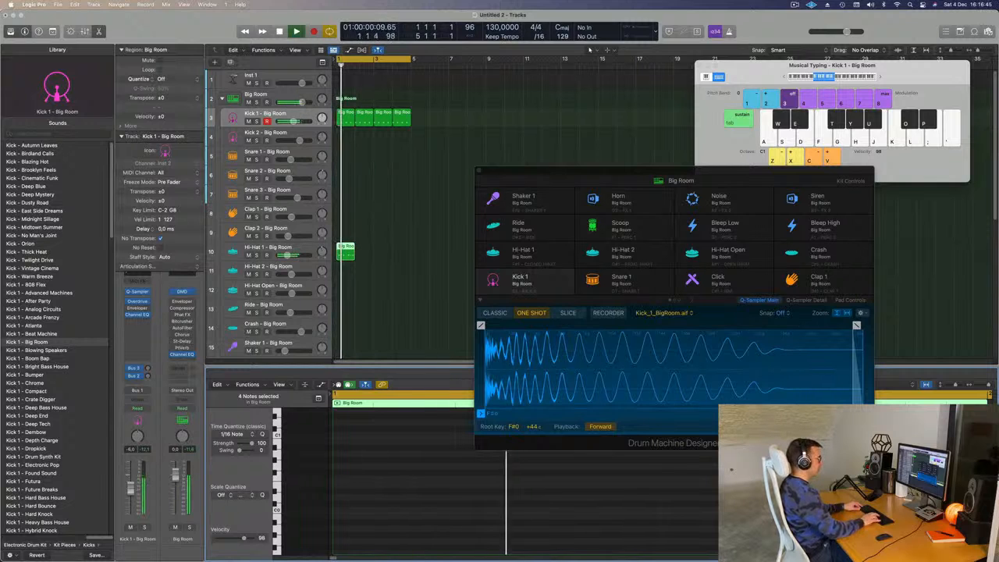
scroll(424, 450, up, 5)
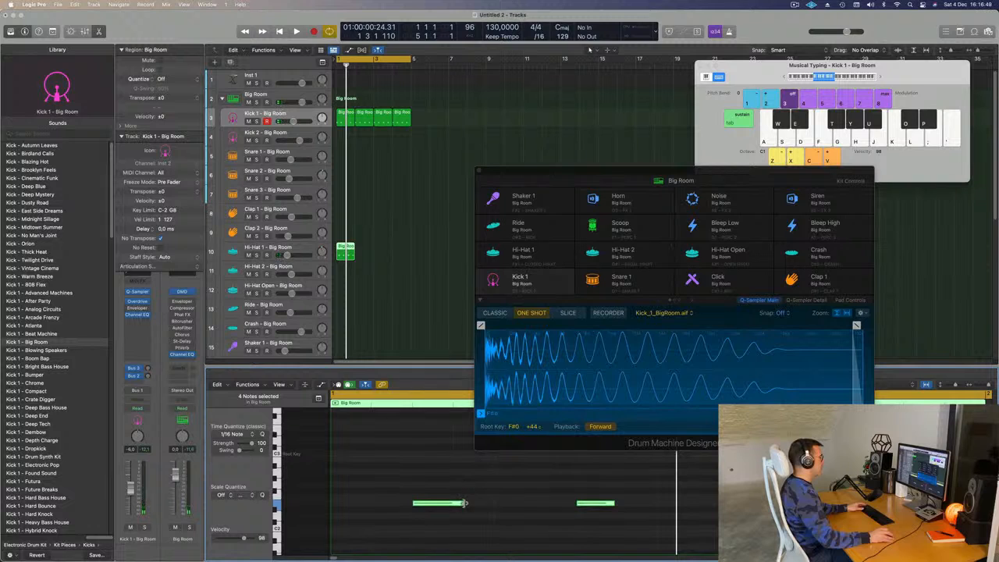
- Shorten the four Hi-Hat 1 notes and raise them another octave
drag(464, 503, 450, 505)
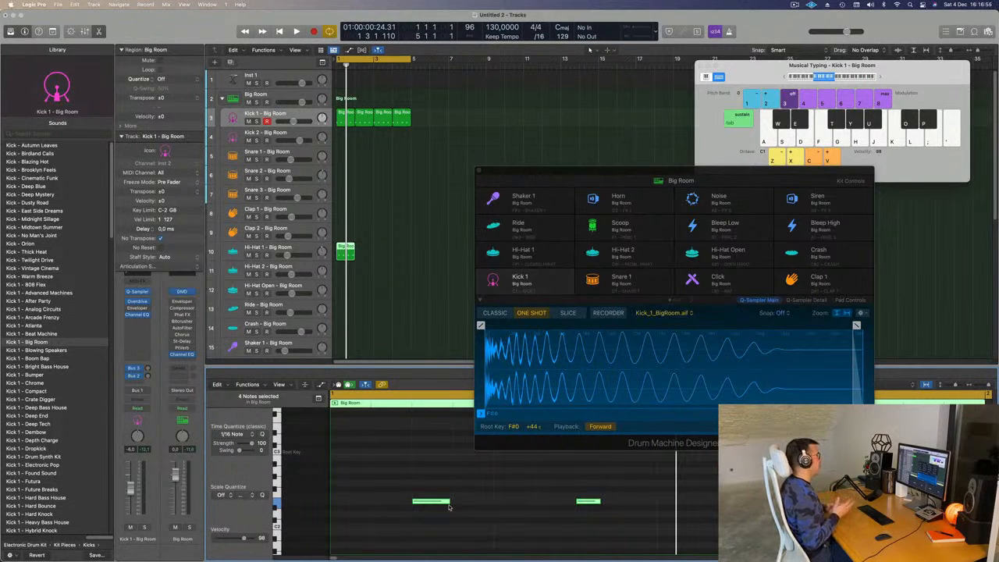
drag(408, 481, 995, 526)
key(alt+shift+Up)
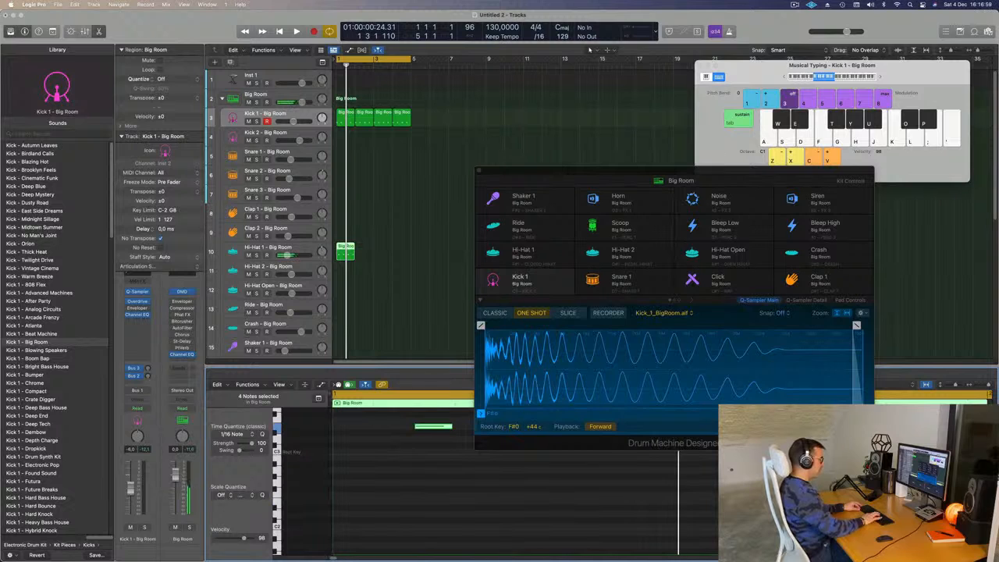
key(space)
- Repeat the Hi-Hat 1 region three times to fill the four-bar cycle and clear the plug-in window away from the tracks
drag(381, 243, 336, 257)
key(super+r)
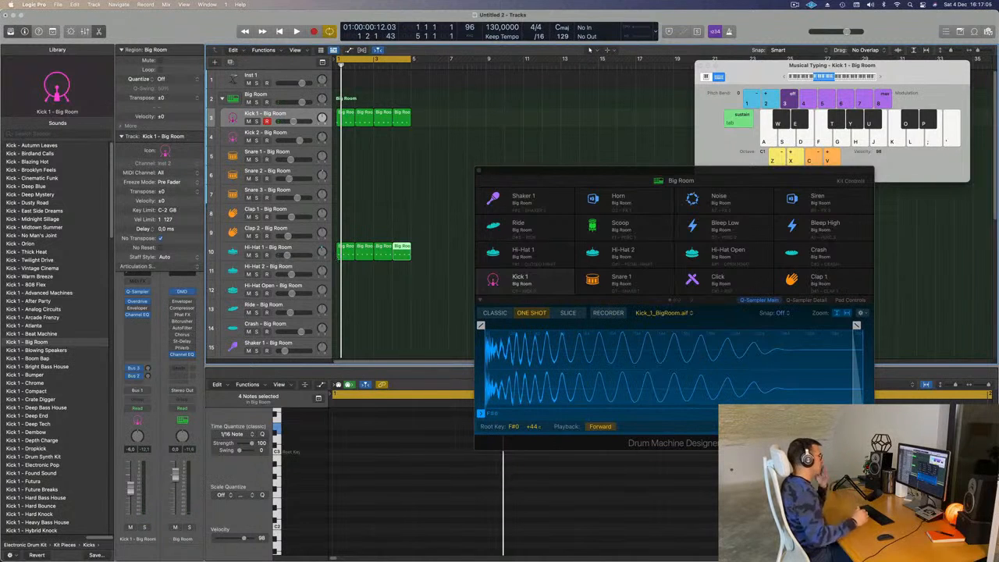
drag(677, 183, 824, 93)
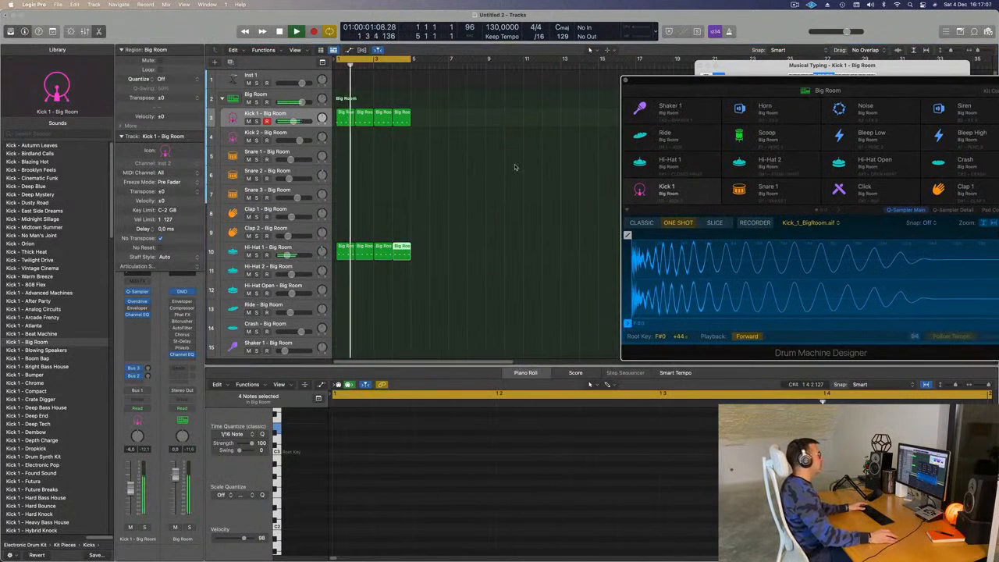
- Copy the first Kick 1 region to the Snare 1 track and reduce it to E1 notes on beats 2 and 4
click(345, 114)
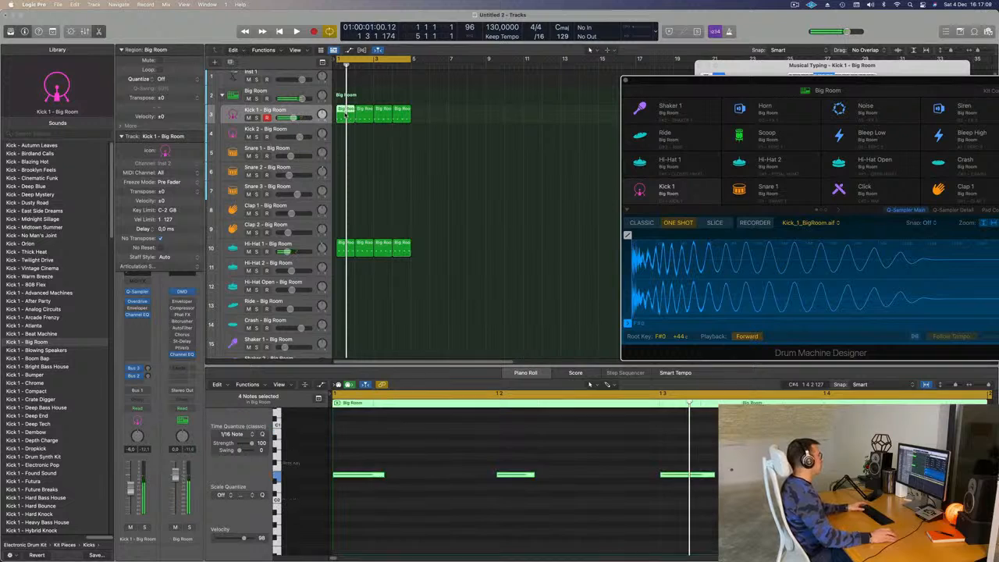
drag(345, 114, 346, 156)
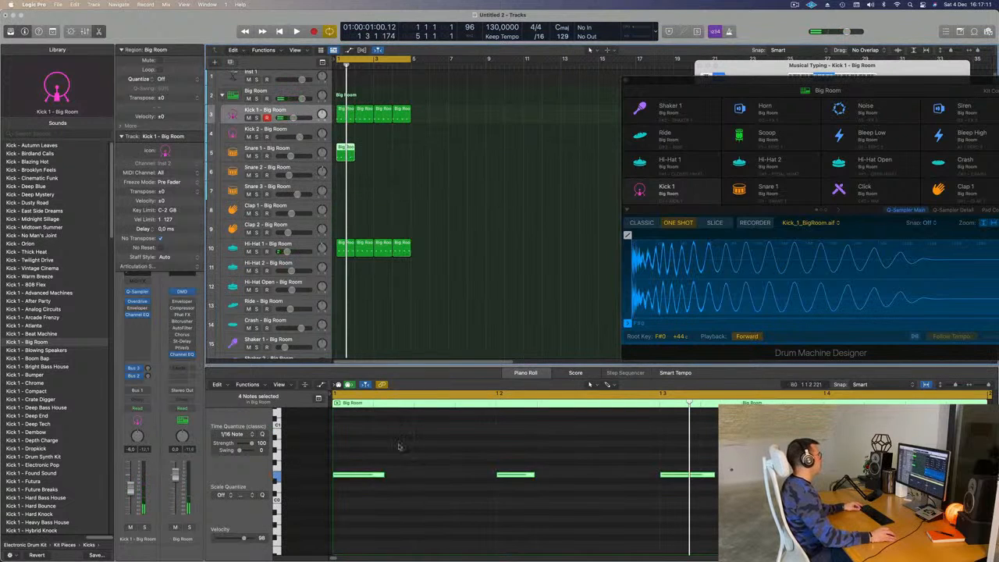
drag(398, 458, 360, 497)
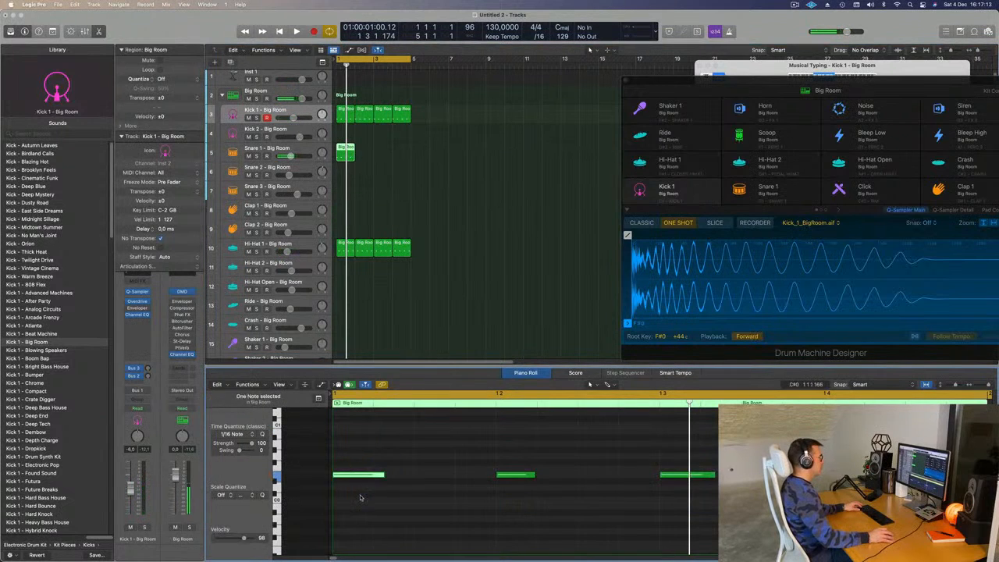
drag(495, 456, 717, 542)
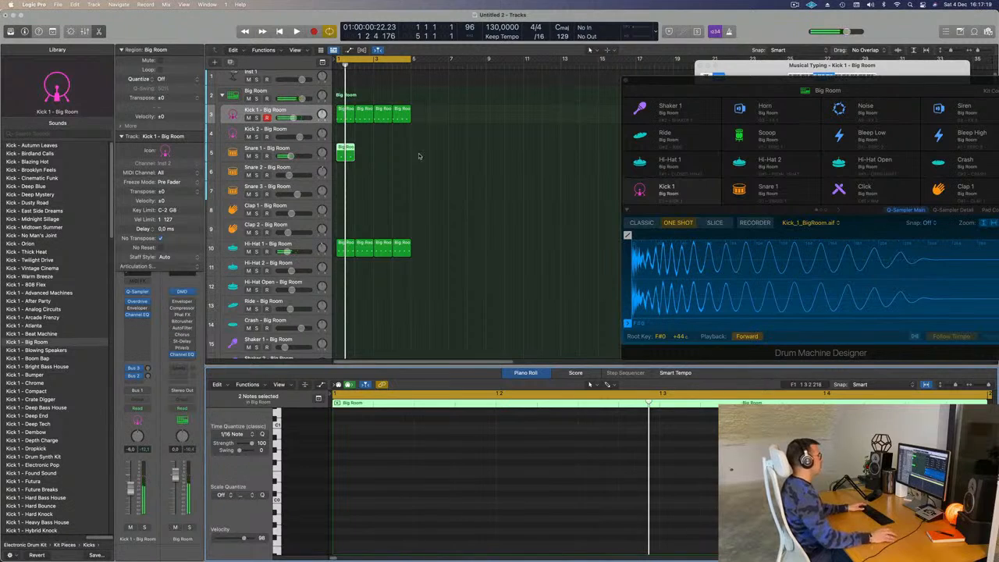
- Repeat the Snare 1 region three times to fill the four-bar cycle and lower the track's volume to -15.4 dB
drag(381, 143, 343, 164)
key(super+r)
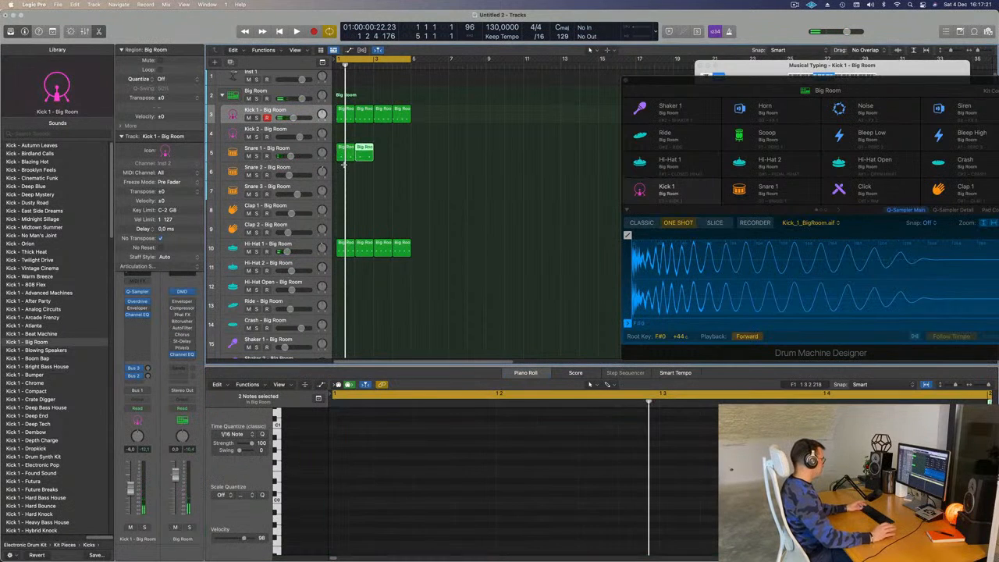
key(space)
key(Down)
key(Down)
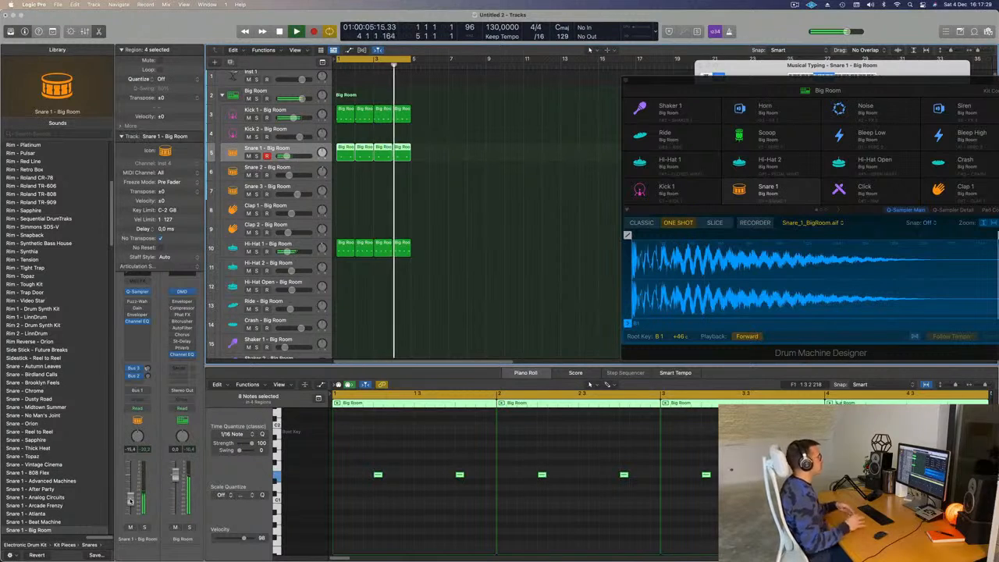
- Copy the first Kick 1 region to the Kick 2 track at bar 1
scroll(485, 240, down, 1)
scroll(485, 238, down, 3)
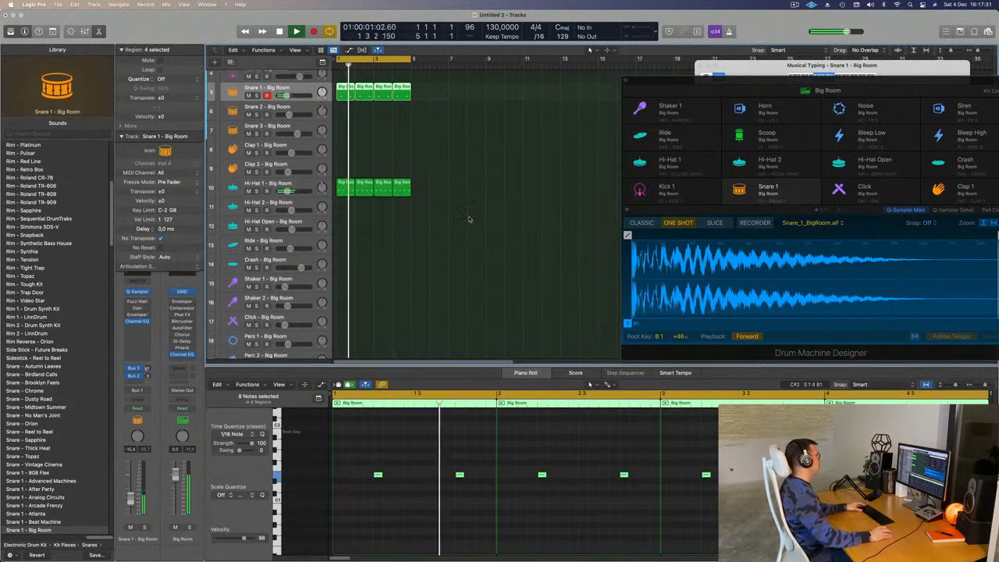
scroll(341, 213, down, 1)
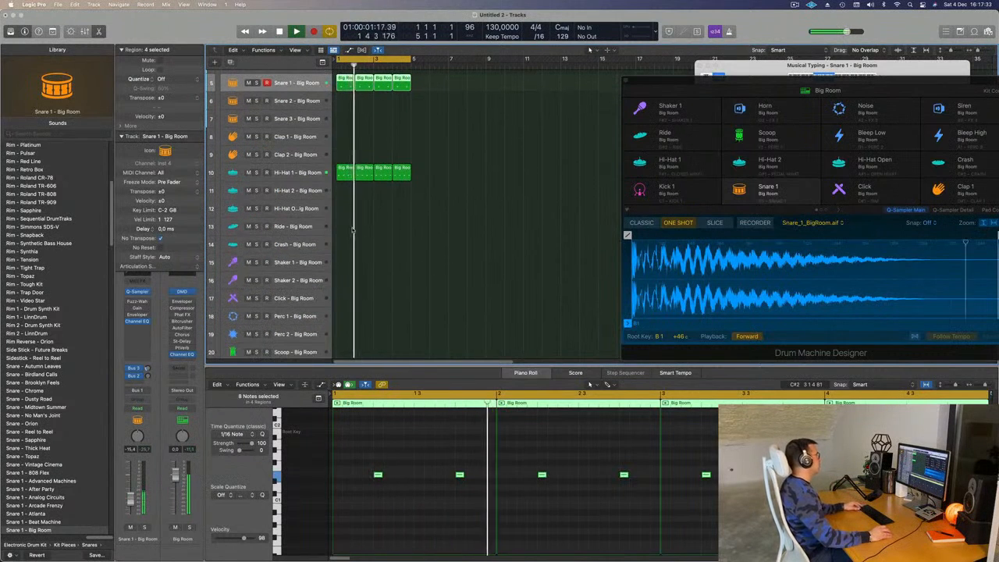
scroll(438, 187, up, 5)
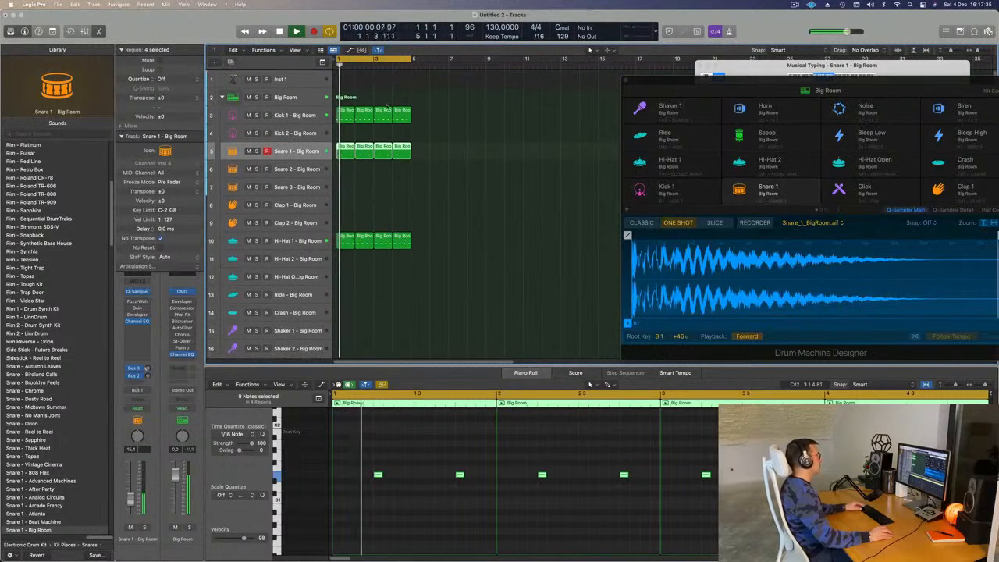
click(347, 115)
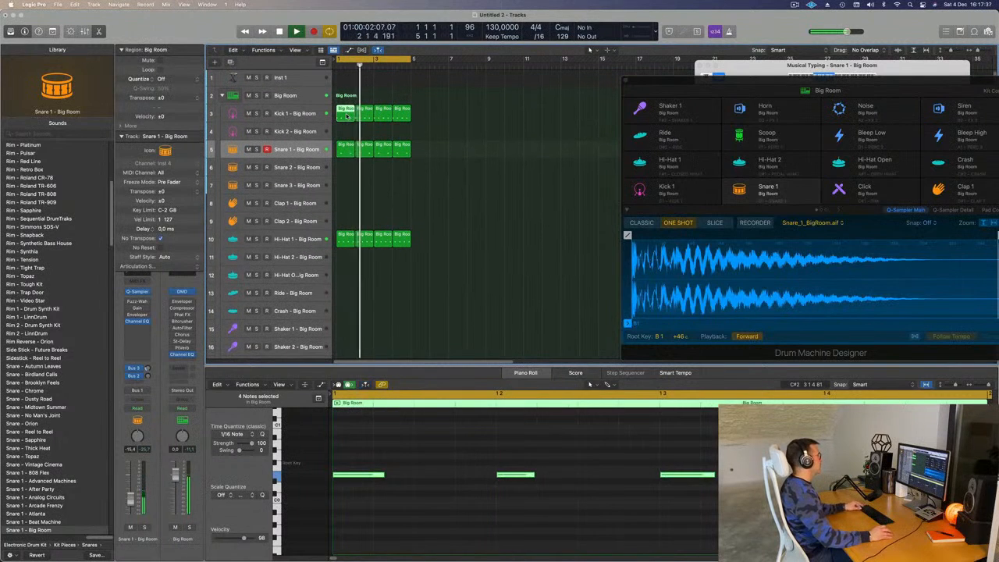
drag(347, 116, 346, 132)
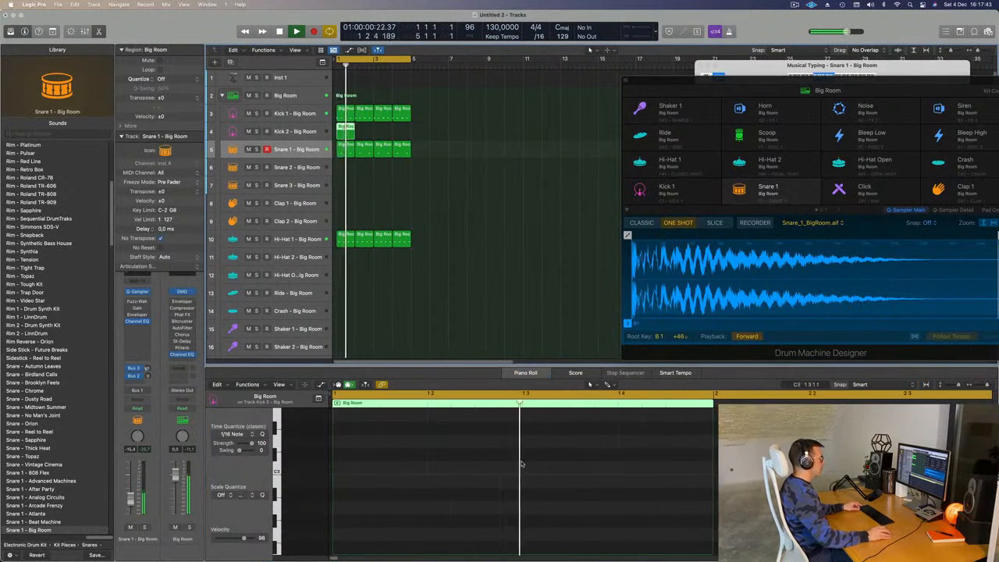
- Reduce the Kick 2 region to a single note placed on the off-beat after beat 4
scroll(502, 464, down, 5)
key(space)
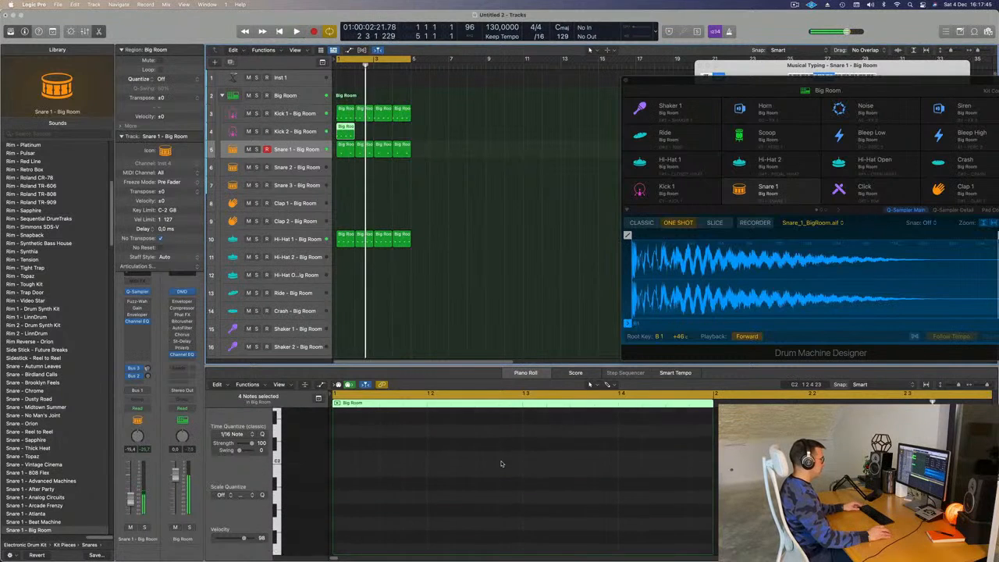
key(space)
scroll(502, 465, down, 2)
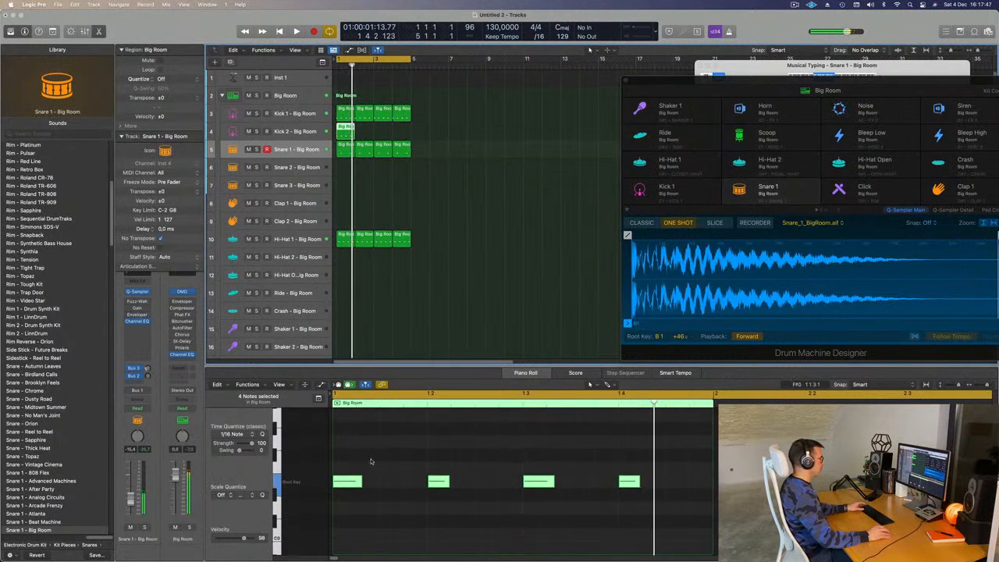
drag(359, 459, 557, 546)
key(Delete)
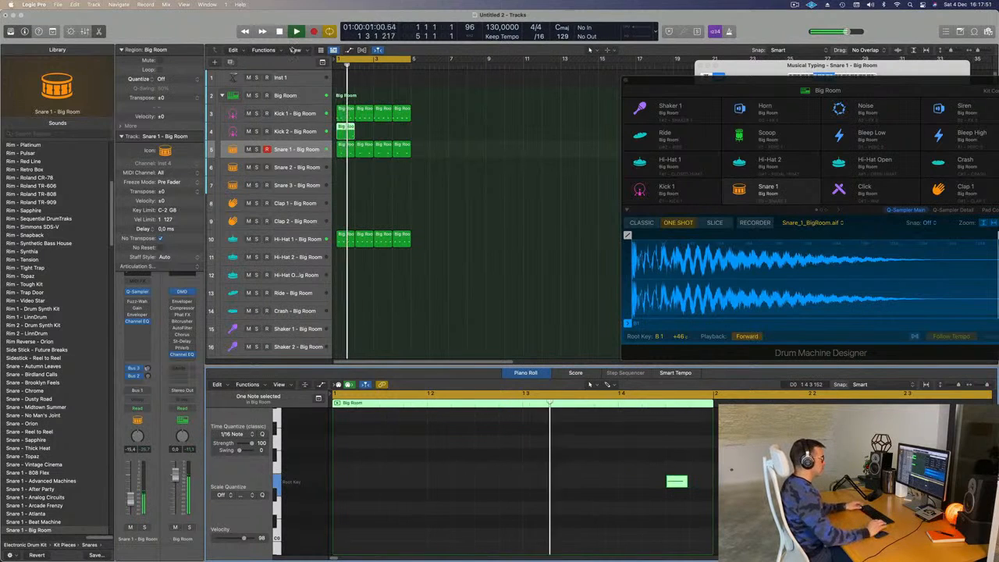
- Repeat the Kick 2 region three times to fill the four-bar cycle
key(space)
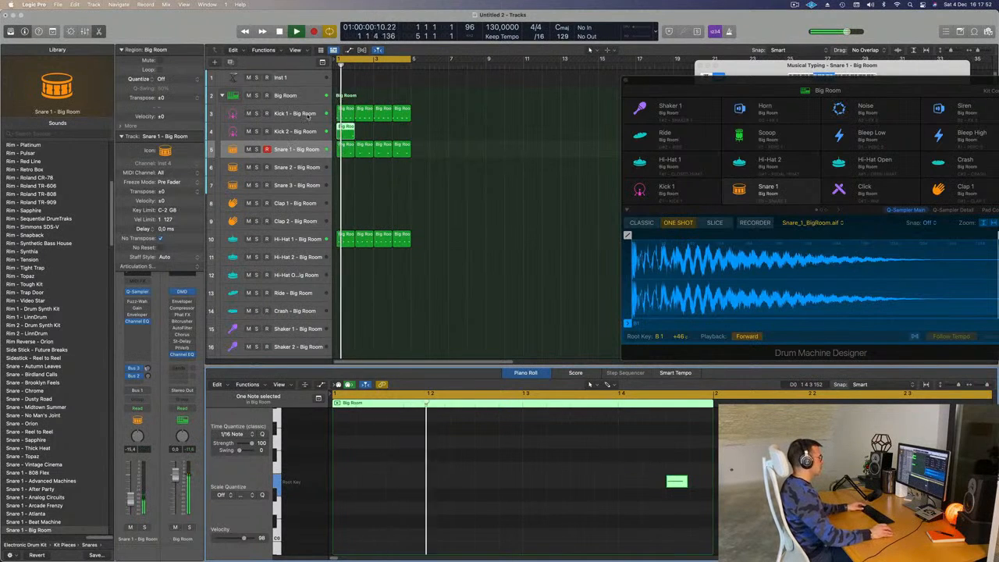
click(293, 114)
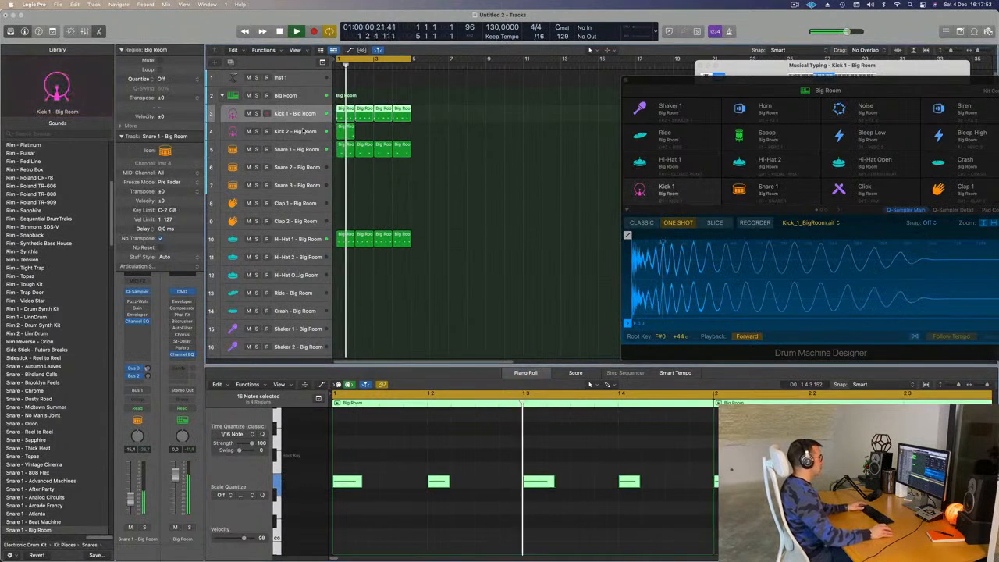
click(294, 131)
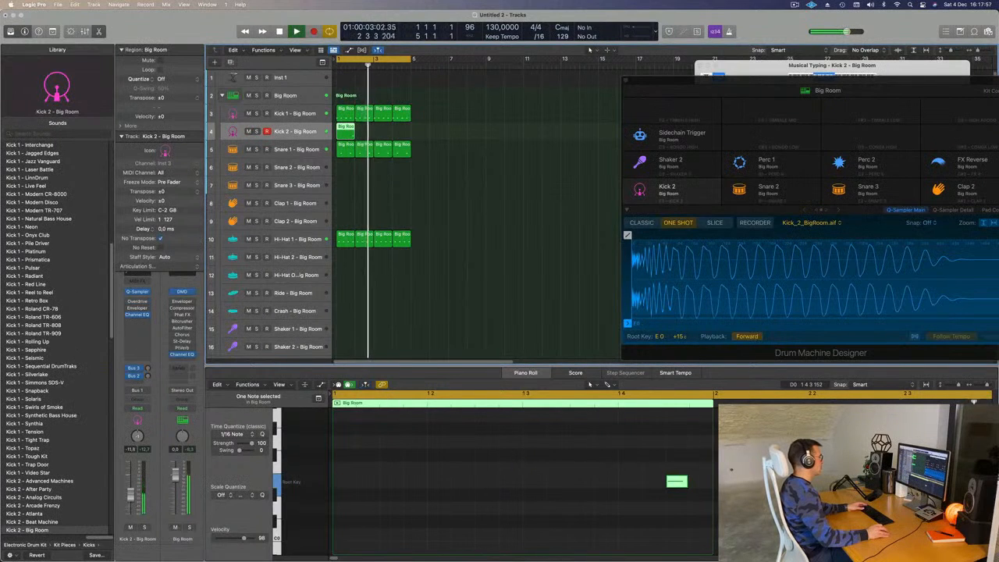
click(368, 132)
click(350, 134)
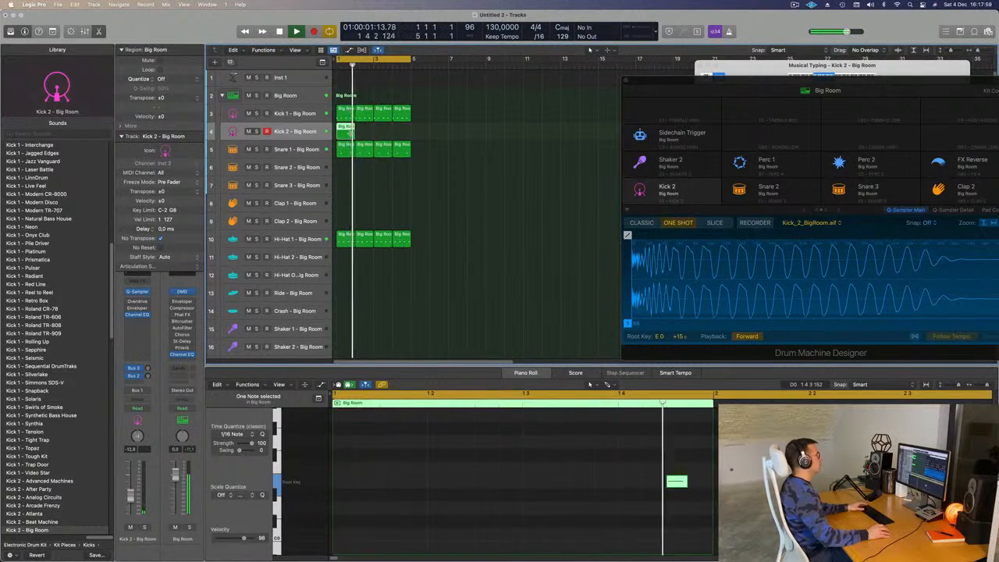
key(super+r)
key(super+r)
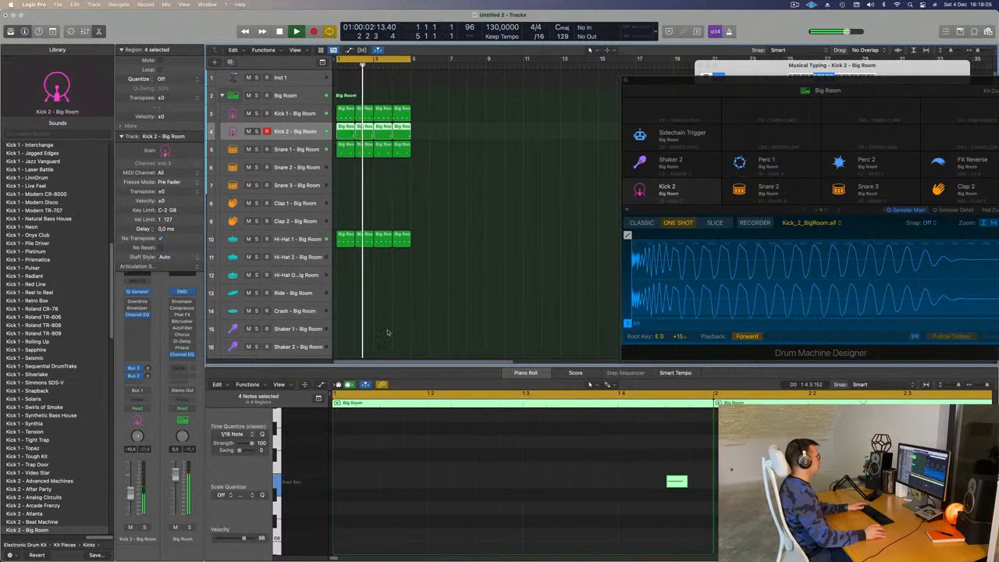
key(super+Up)
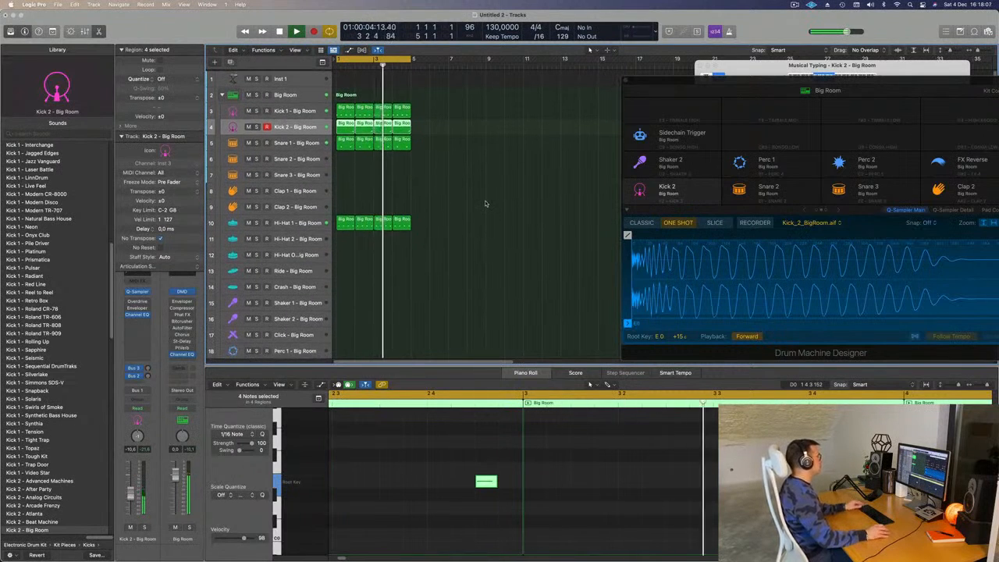
- Move the first Kick 1 region to the Clap 1 track at bar 1 and reduce it to a single note on beat 1
click(486, 206)
scroll(486, 195, down, 1)
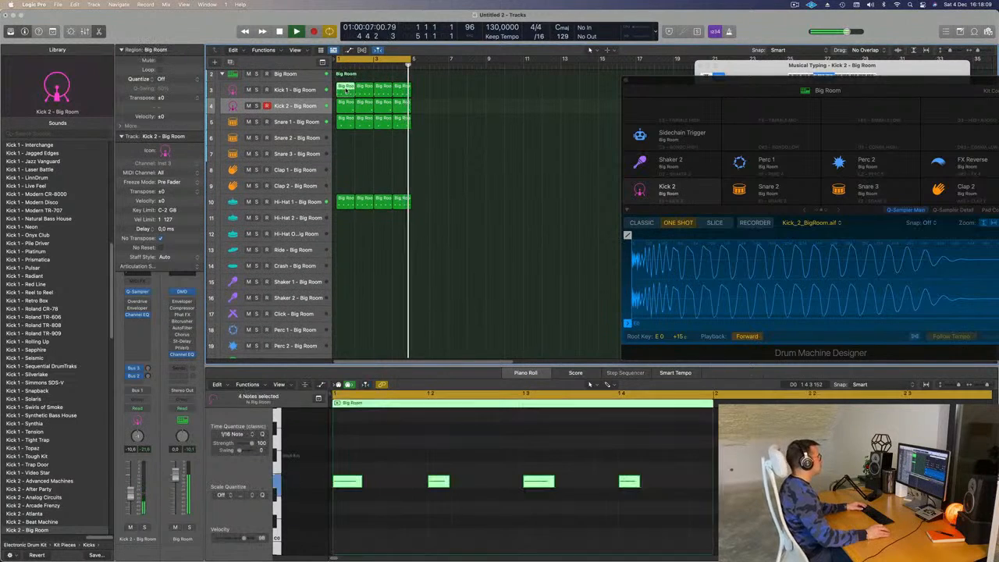
drag(345, 89, 345, 169)
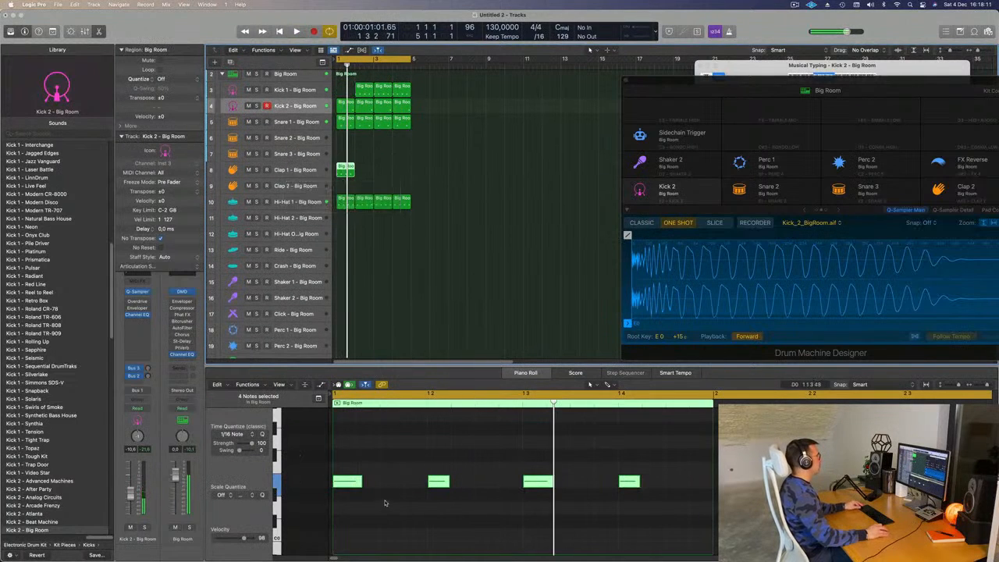
drag(407, 512, 657, 462)
key(Delete)
drag(494, 457, 326, 511)
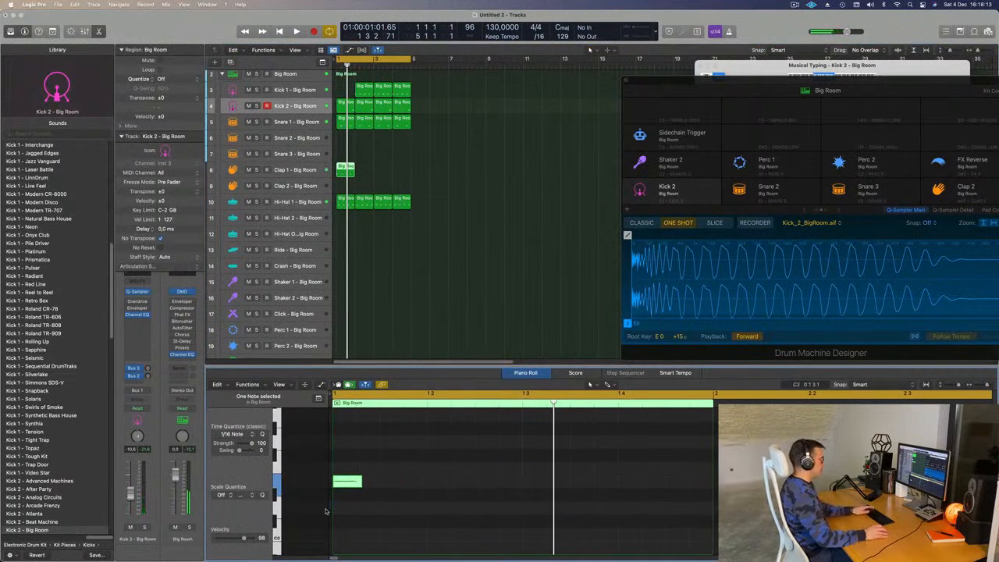
- Refill bar 1 of the Kick 1 track with a copy of its neighbouring region
key(space)
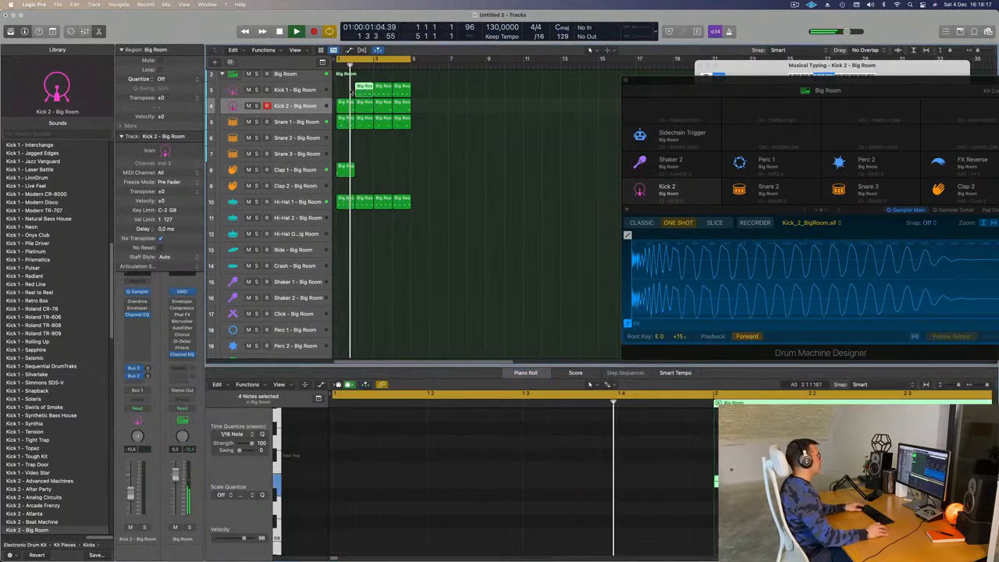
mouse_move(364, 90)
mouse_down()
mouse_move(349, 88)
mouse_move(368, 92)
mouse_up()
- Adjust the Clap 1 track's Bus 2 delay send level while auditioning the loop
click(290, 169)
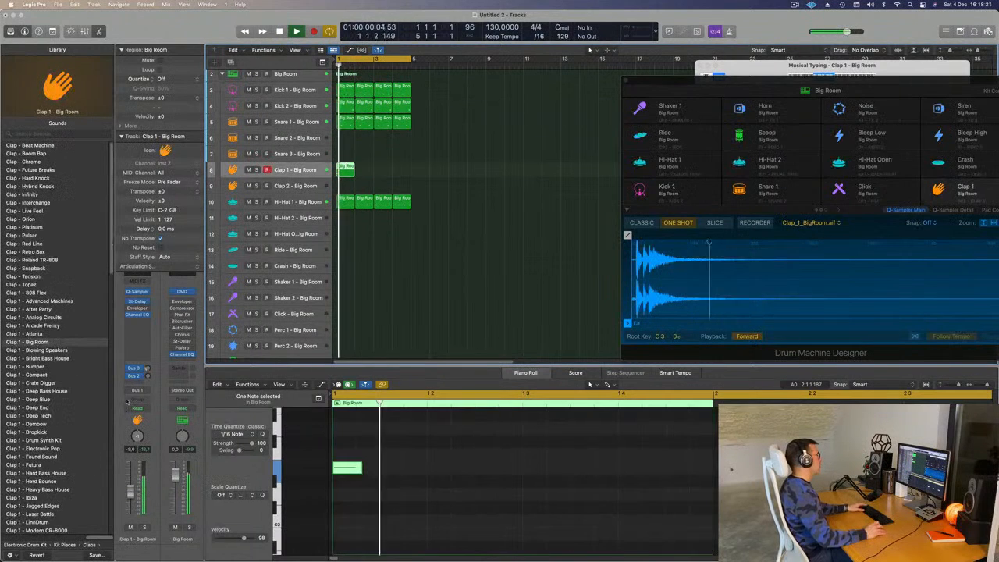
key(space)
click(147, 376)
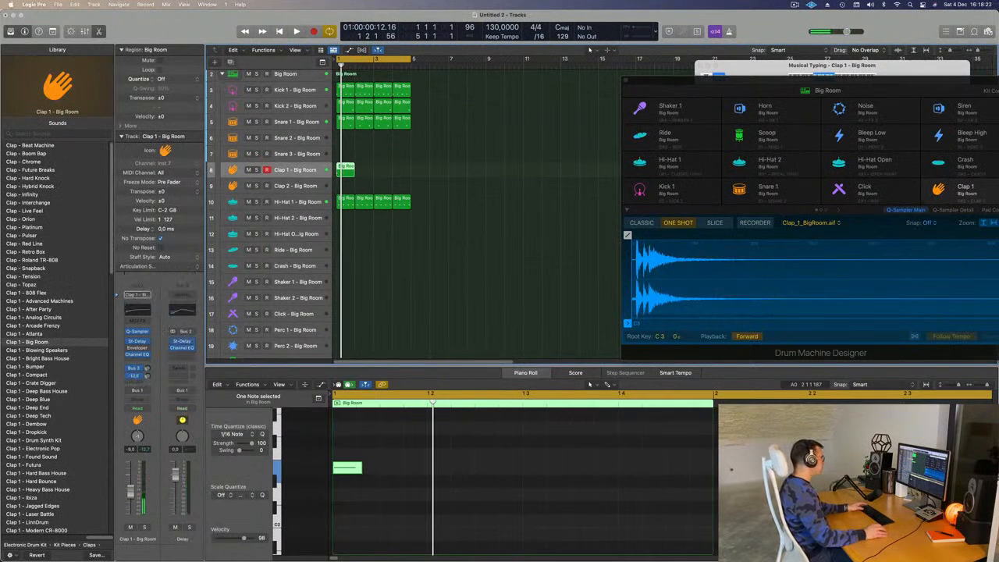
key(space)
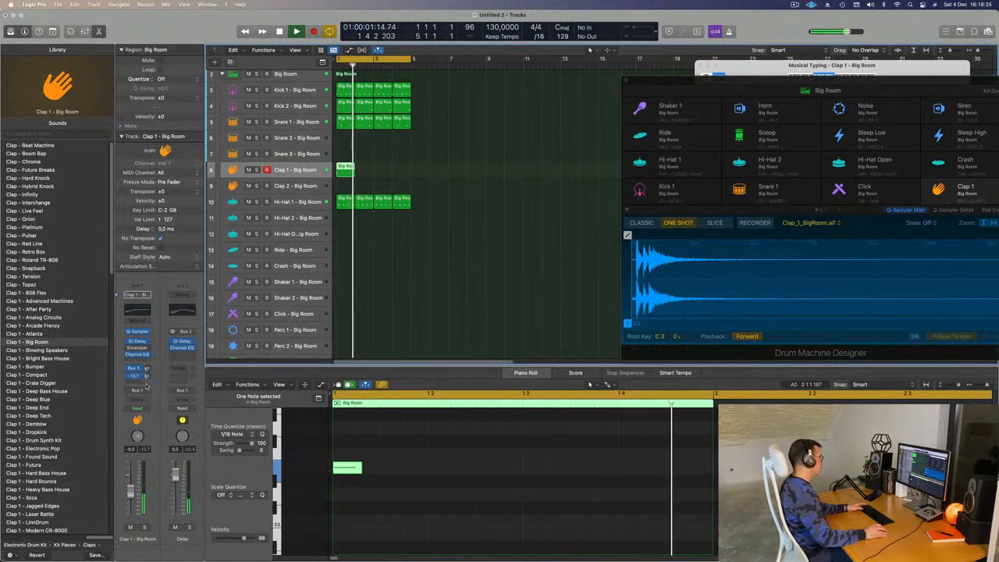
key(space)
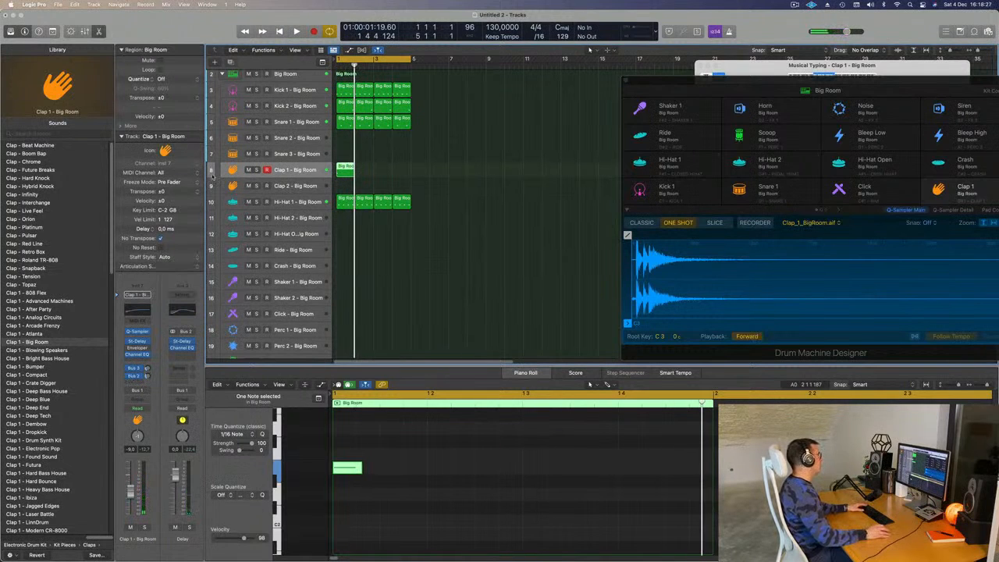
scroll(383, 154, up, 1)
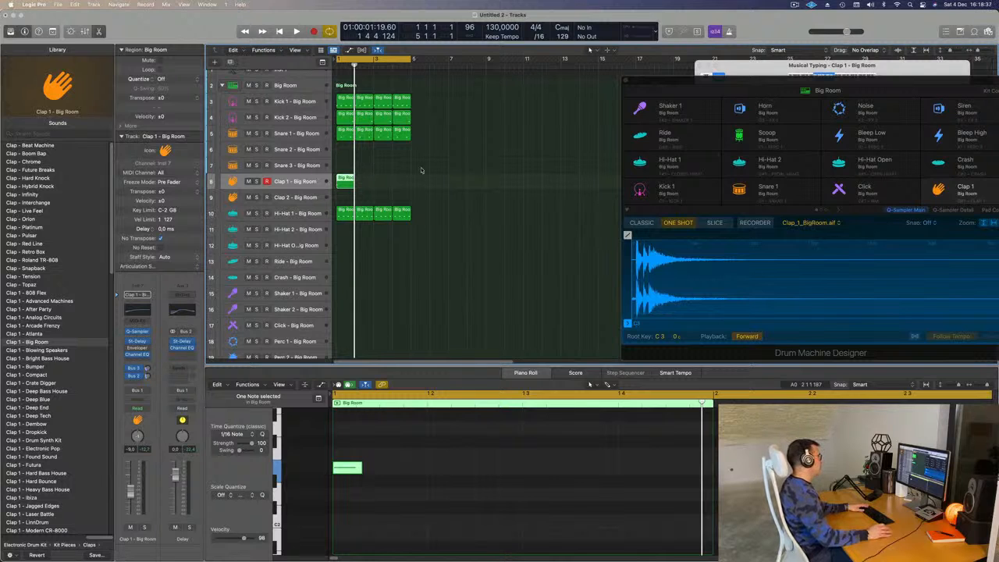
- Copy the Clap 1 region to bar 3 and play the loop from the start
key(space)
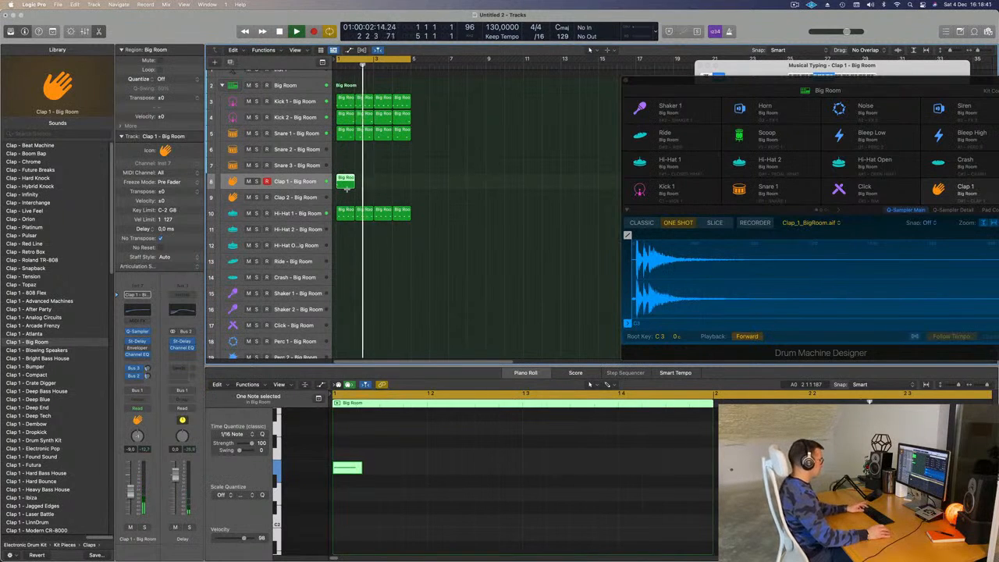
key(super+r)
mouse_move(384, 183)
mouse_down()
mouse_move(365, 179)
mouse_move(384, 175)
mouse_up()
key(space)
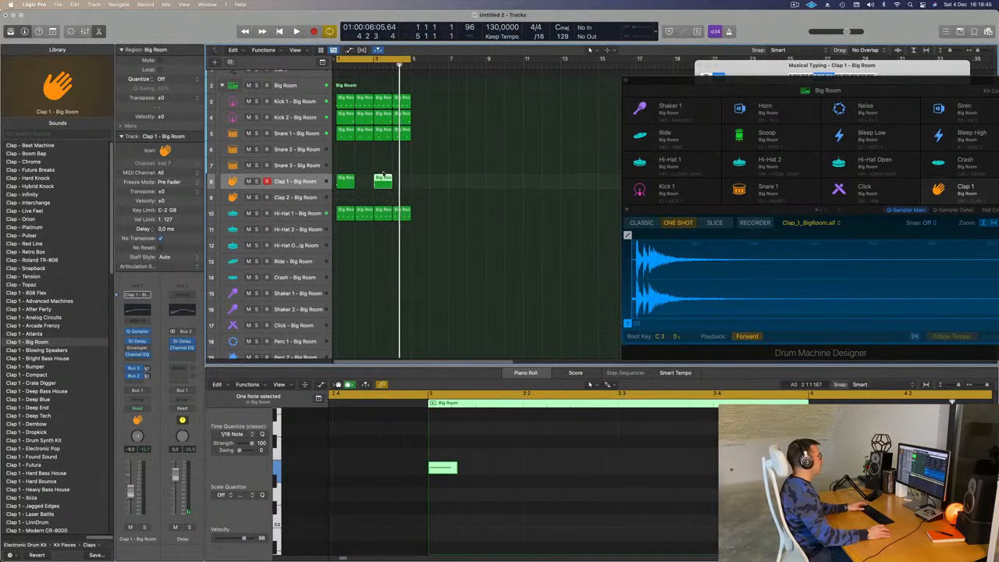
click(423, 183)
key(space)
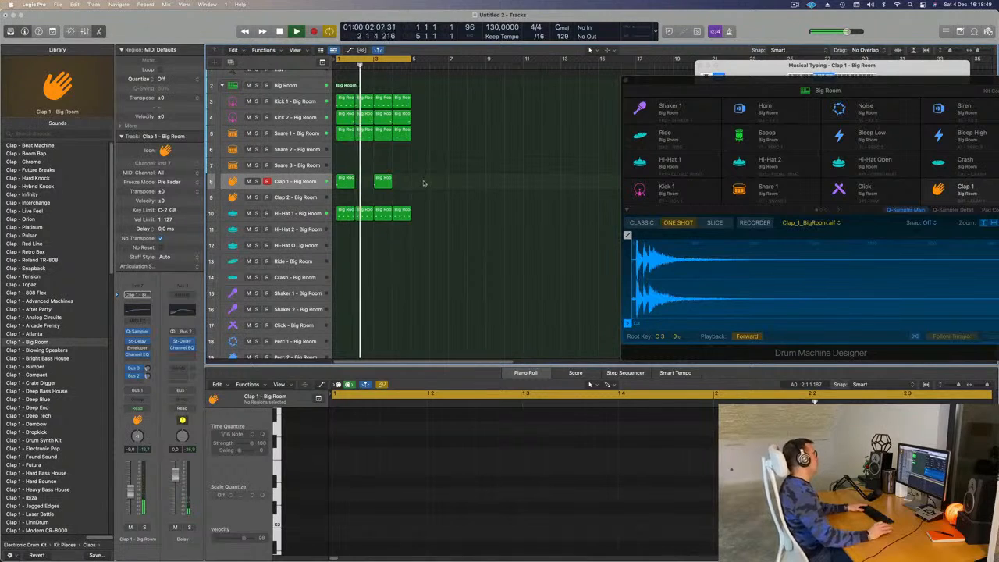
key(Return)
key(space)
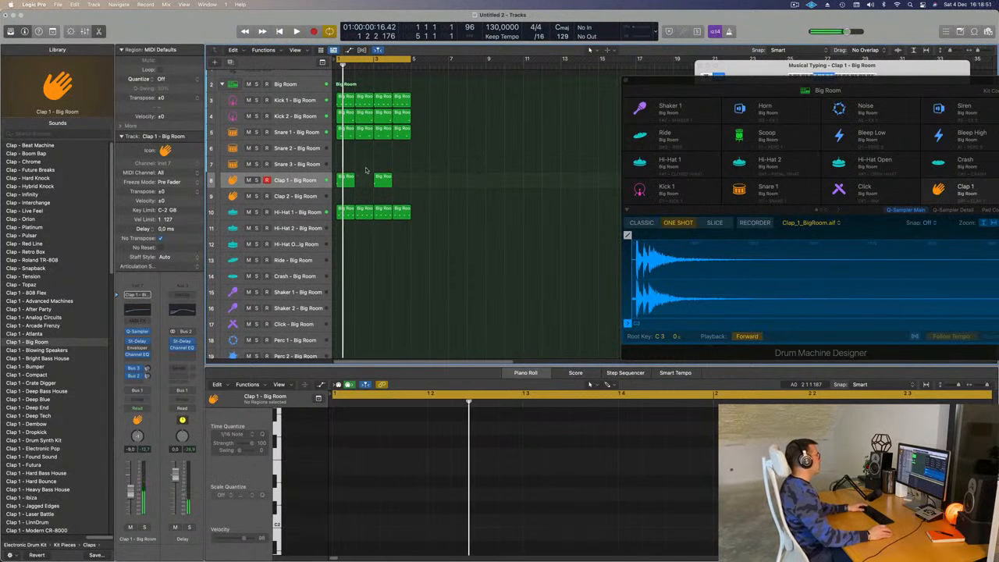
- Copy the Clap 1 region to the Perc 1 track at bar 2 and place two notes, one sixteenth before and after beat 2
drag(349, 179, 367, 300)
scroll(687, 471, right, 5)
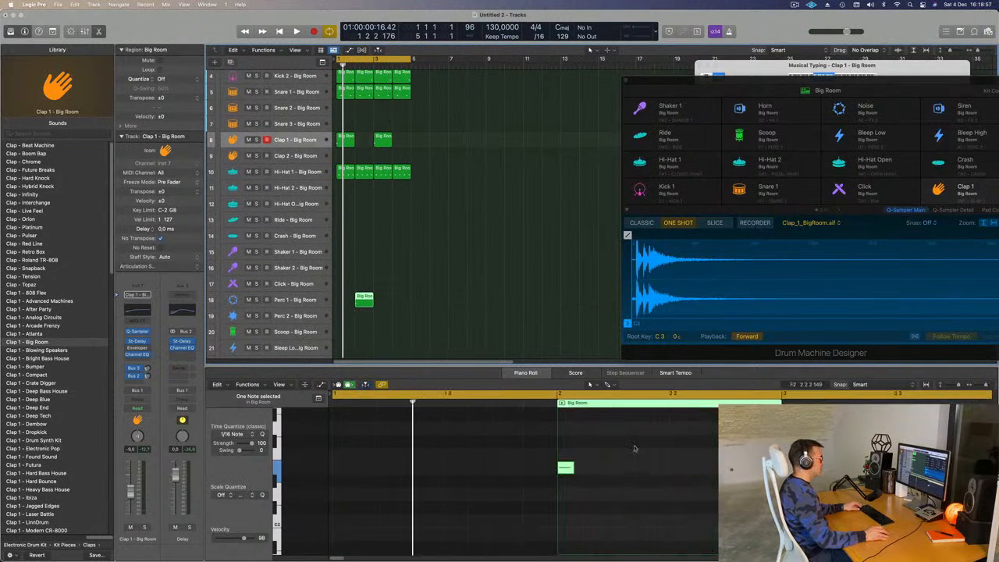
drag(569, 469, 637, 460)
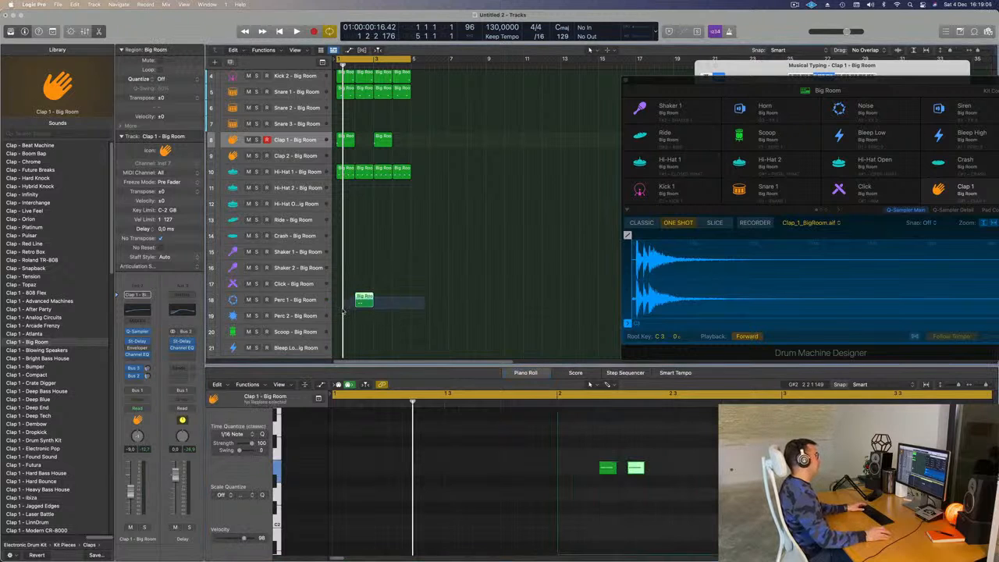
- Copy the Perc 1 region from bar 2 to bar 4 during playback
key(space)
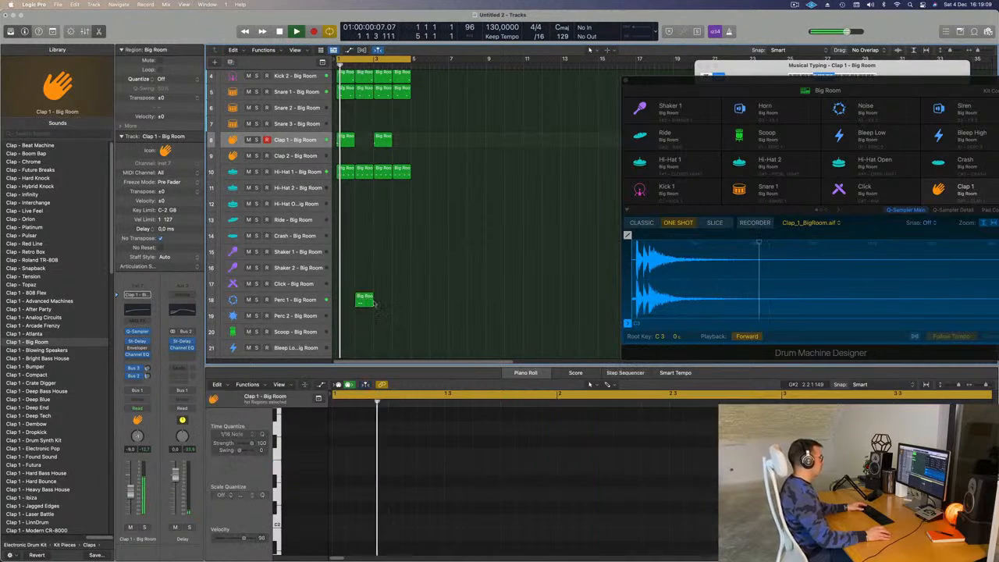
drag(372, 290, 412, 288)
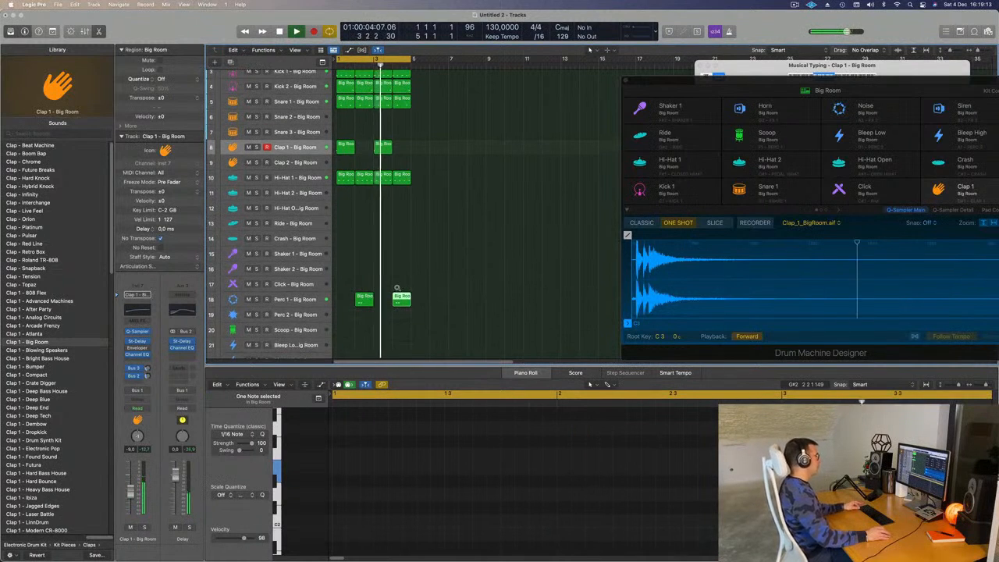
scroll(399, 287, down, 2)
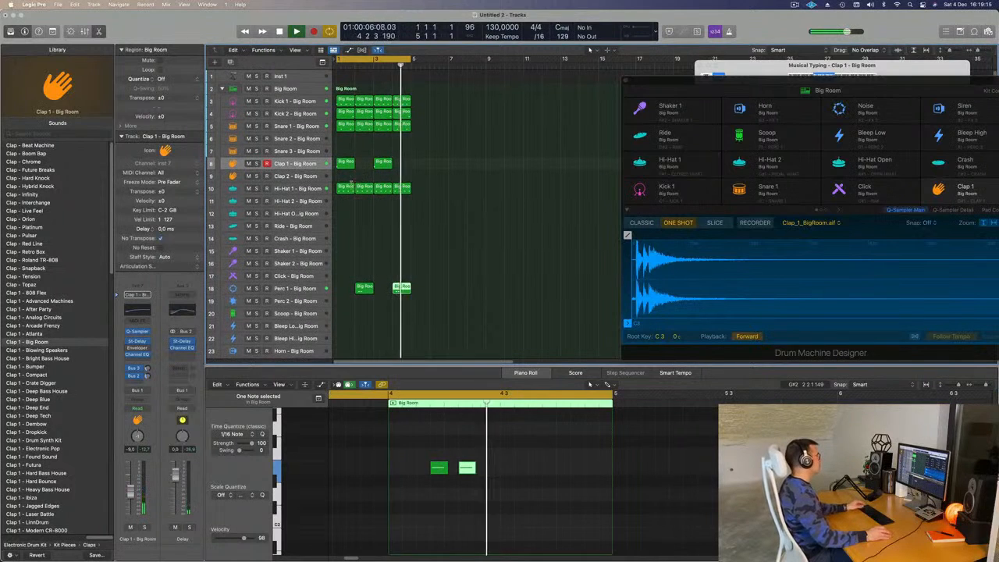
- Copy the first Hi-Hat 1 region to the Shaker 2 track at bar 1
click(344, 188)
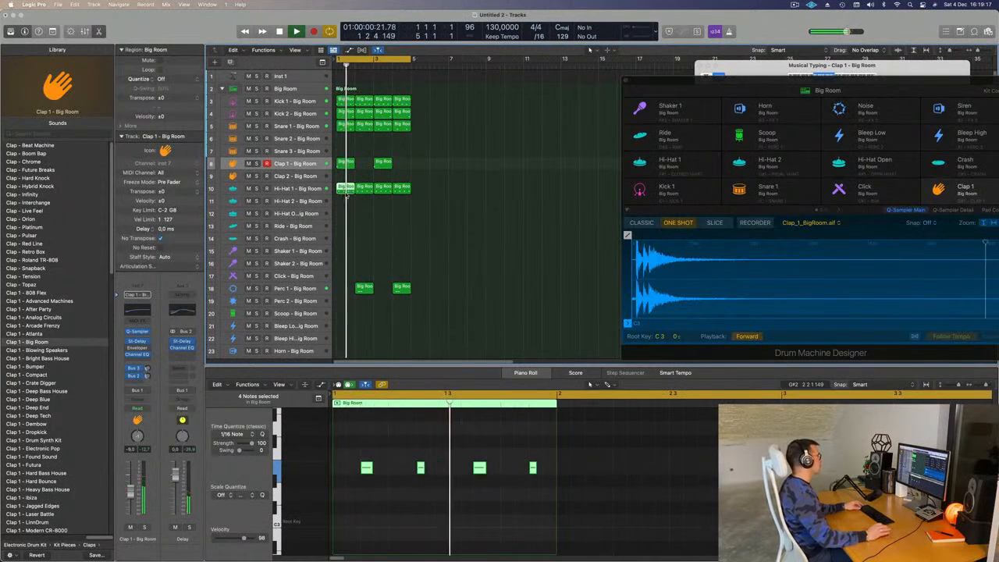
drag(345, 188, 343, 260)
mouse_move(343, 256)
mouse_down()
mouse_move(349, 289)
mouse_move(351, 251)
mouse_up()
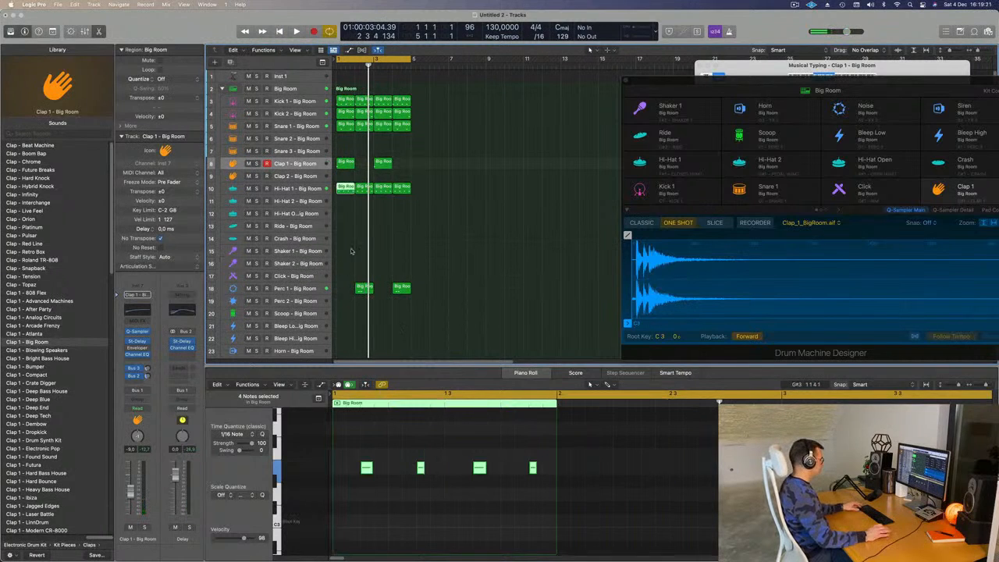
drag(346, 187, 345, 262)
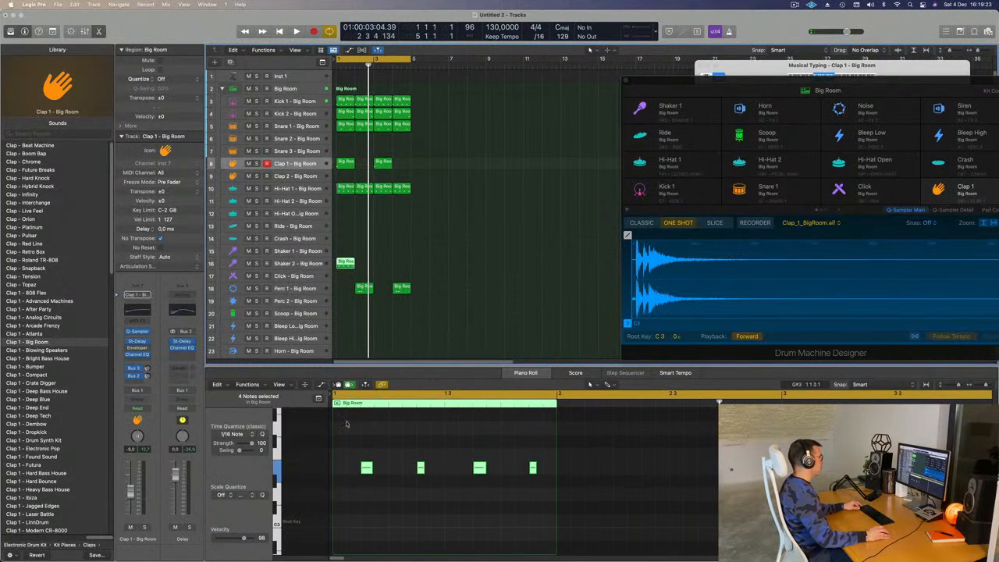
- Duplicate and shift the Shaker 2 notes so each beat has hits on its first, second and fourth sixteenths
drag(350, 426, 618, 540)
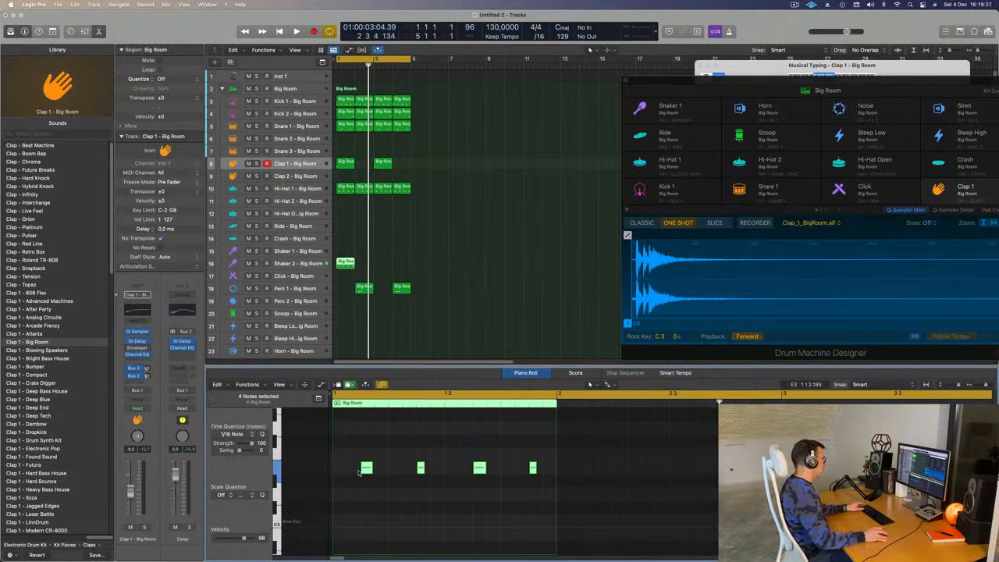
mouse_move(364, 470)
mouse_down()
mouse_move(343, 473)
mouse_move(352, 477)
mouse_up()
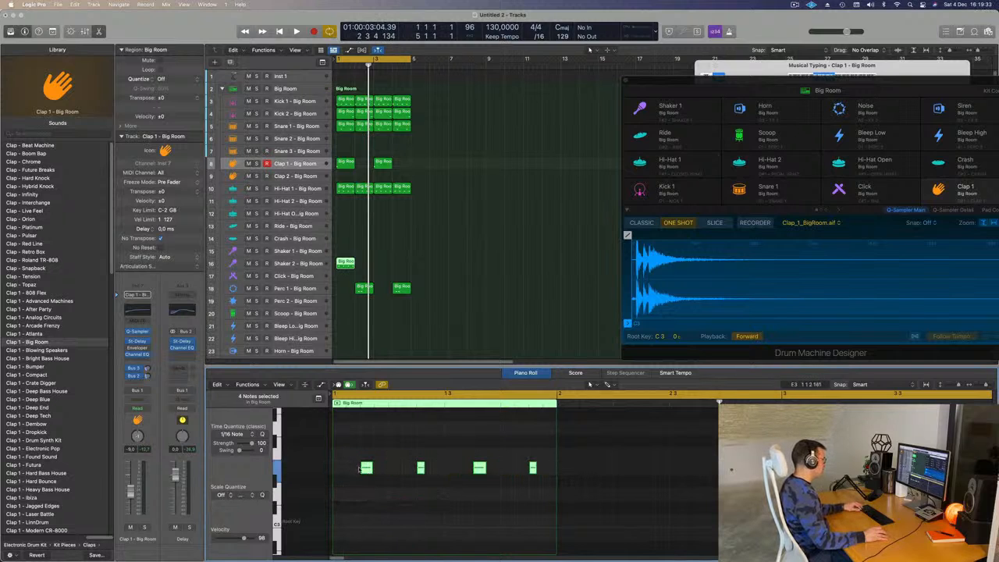
mouse_move(366, 472)
mouse_down()
mouse_move(338, 475)
mouse_move(383, 474)
mouse_up()
key(space)
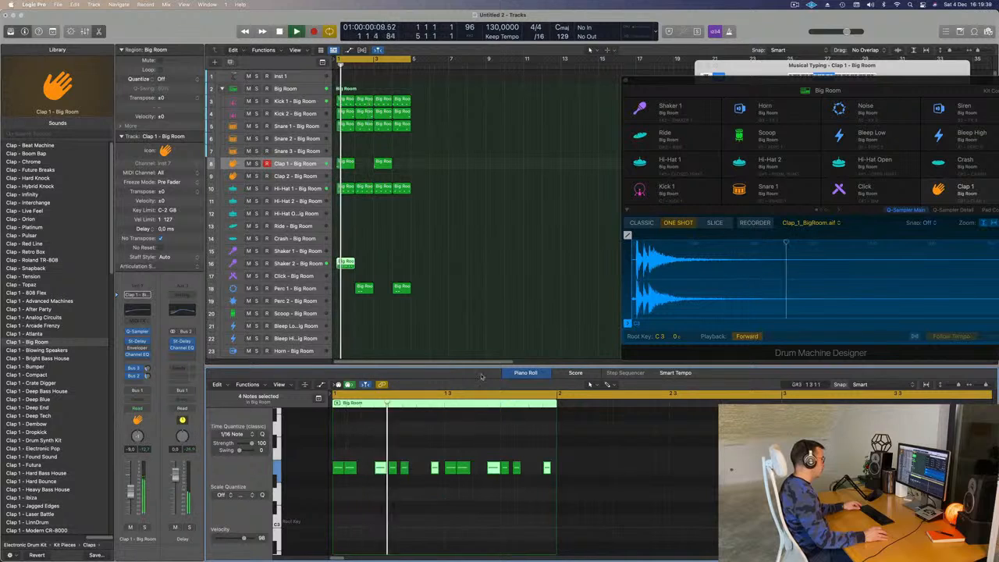
key(space)
key(space)
- Lower the Shaker 2 track's volume to -16.5 dB and repeat its region three times to fill the four-bar cycle
click(297, 264)
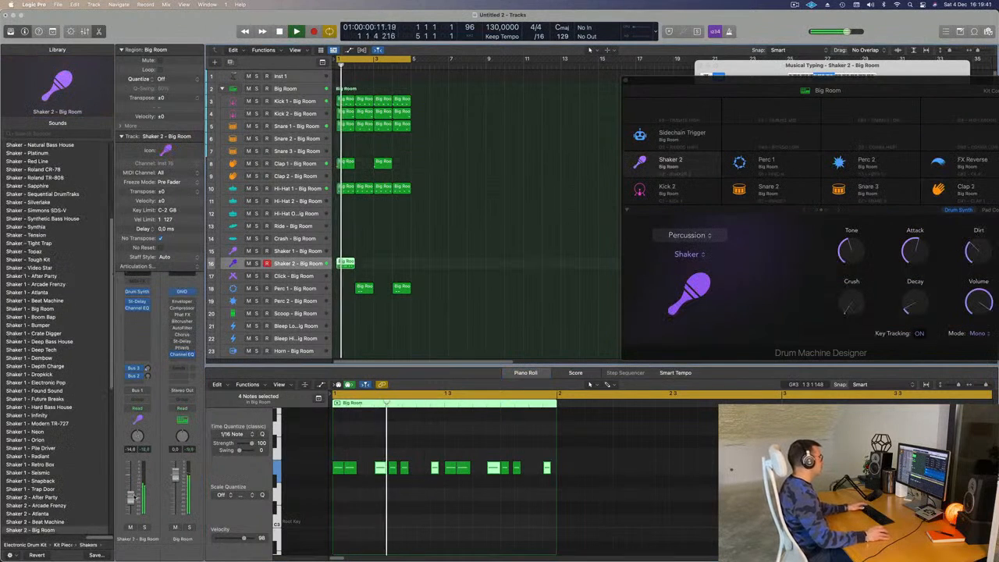
drag(373, 258, 348, 273)
key(super+r)
key(super+r)
key(super+r)
key(space)
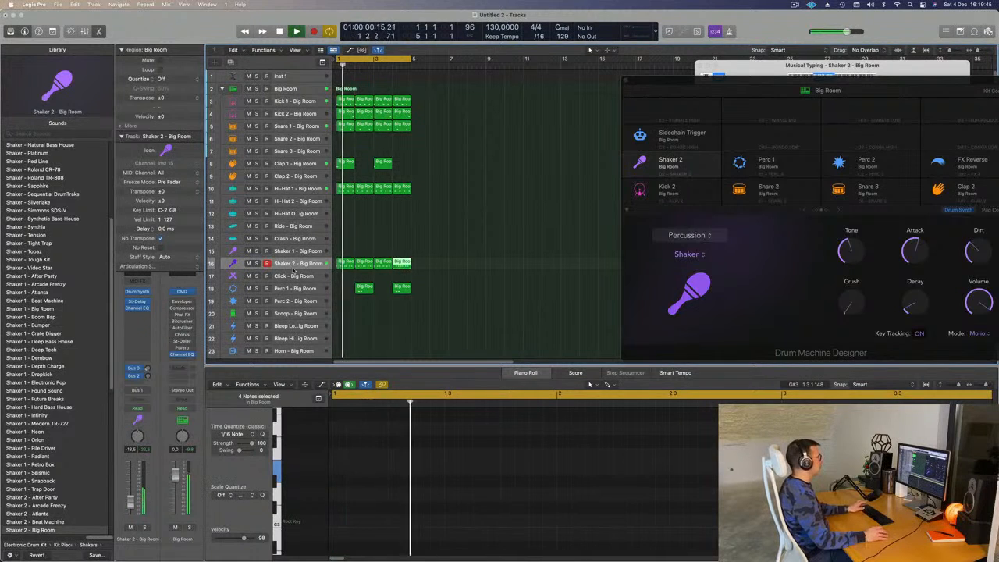
- Set the Shaker 2 track's Stereo Delay times to 8 ms for the left channel and 14 ms for the right
click(298, 264)
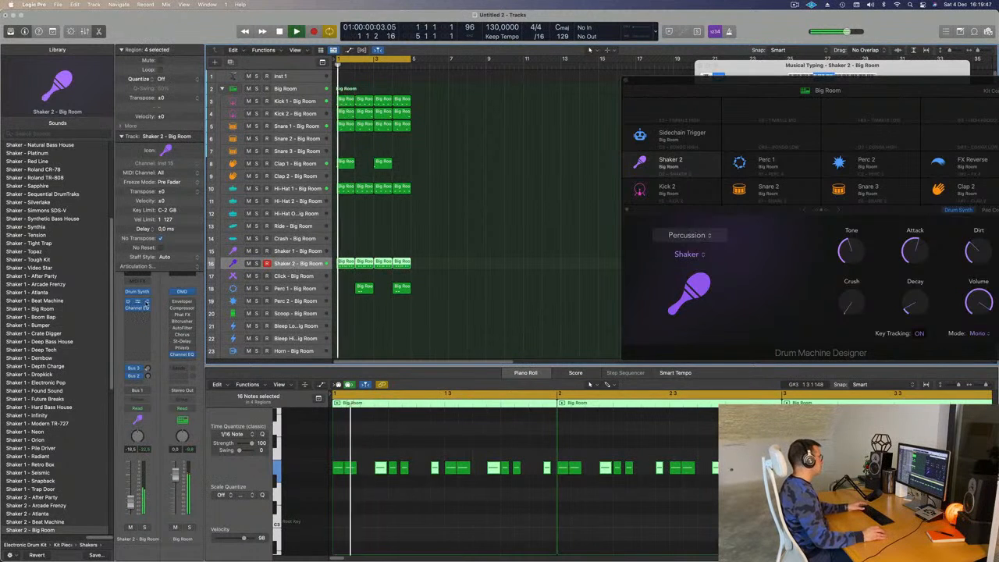
click(137, 301)
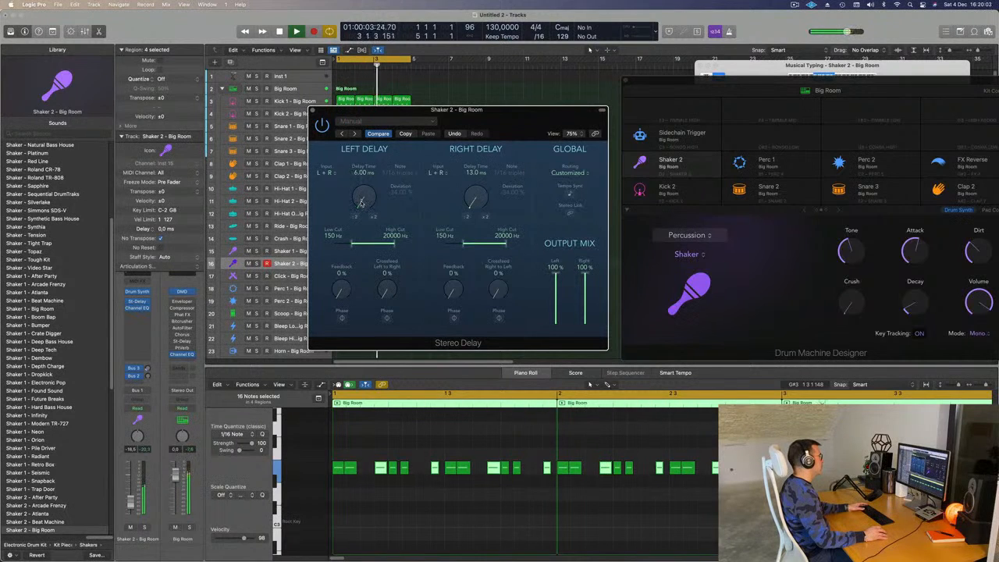
drag(362, 203, 362, 202)
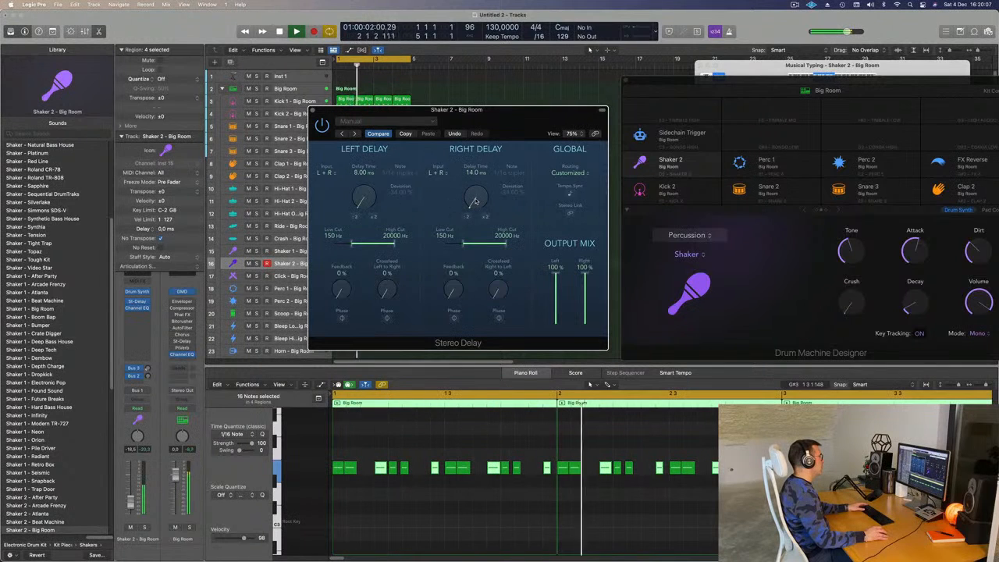
- Set the Shaker 2 Stereo Delay's feedback to 51% left and 30% right, with crossfeed 15% left-to-right and 21% right-to-left
drag(412, 110, 395, 108)
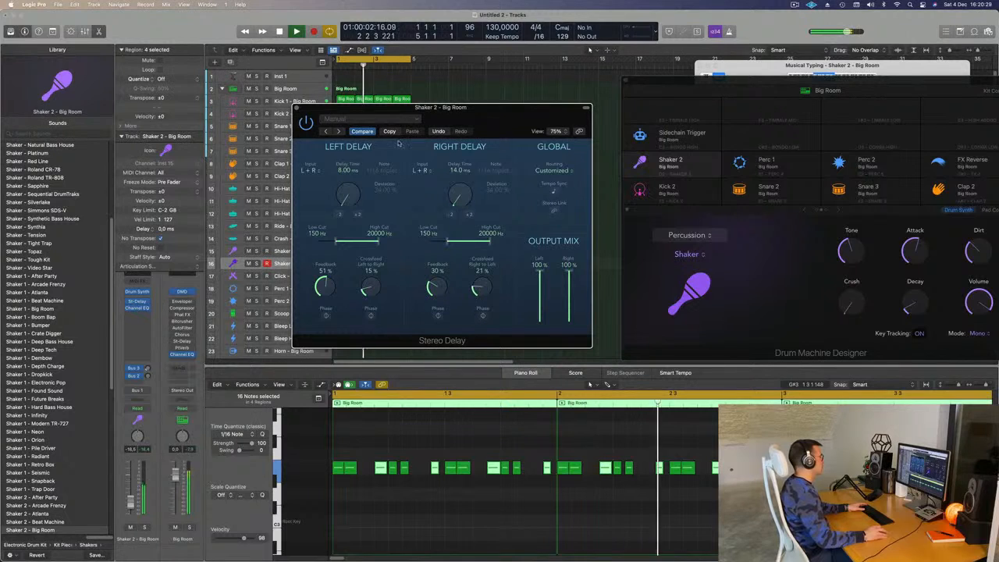
click(297, 109)
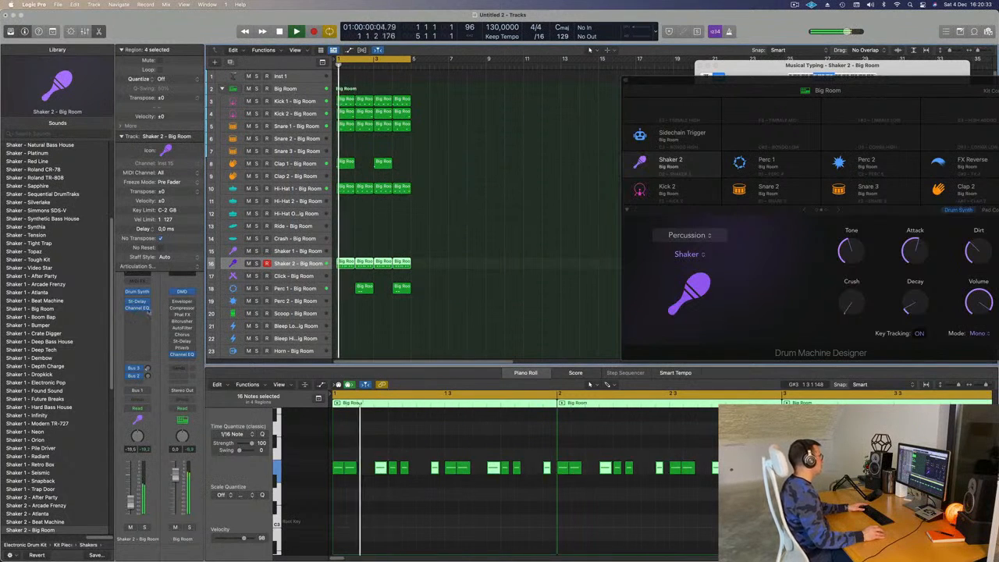
- Add a Flanger to the Shaker 2 channel after the Channel EQ and load its High Spheres preset
click(138, 315)
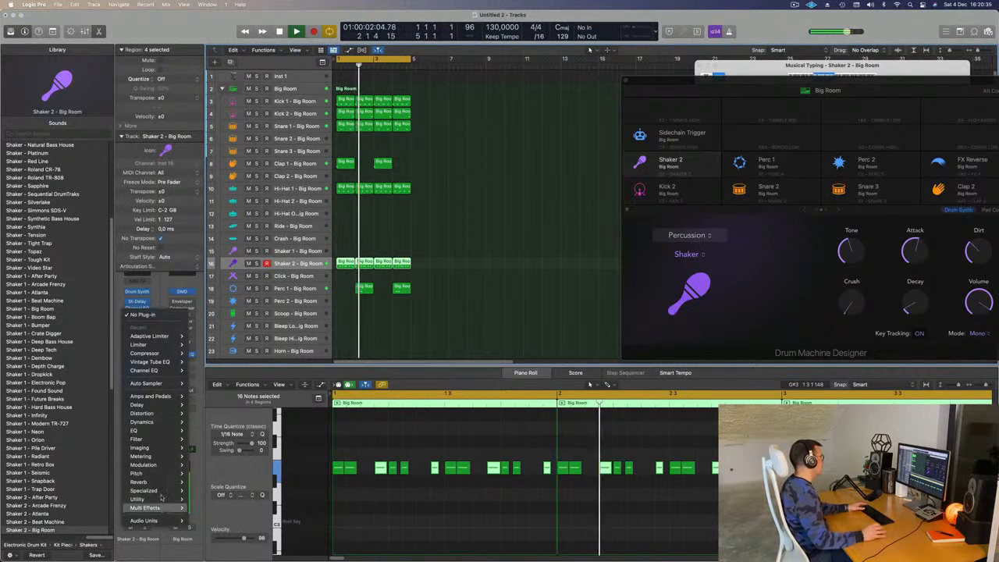
mouse_move(157, 458)
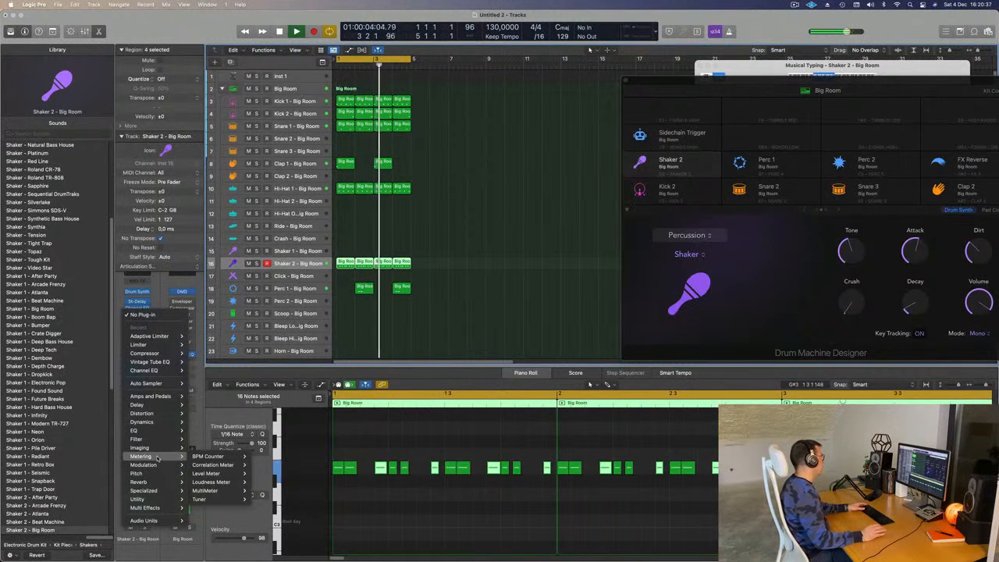
mouse_move(174, 419)
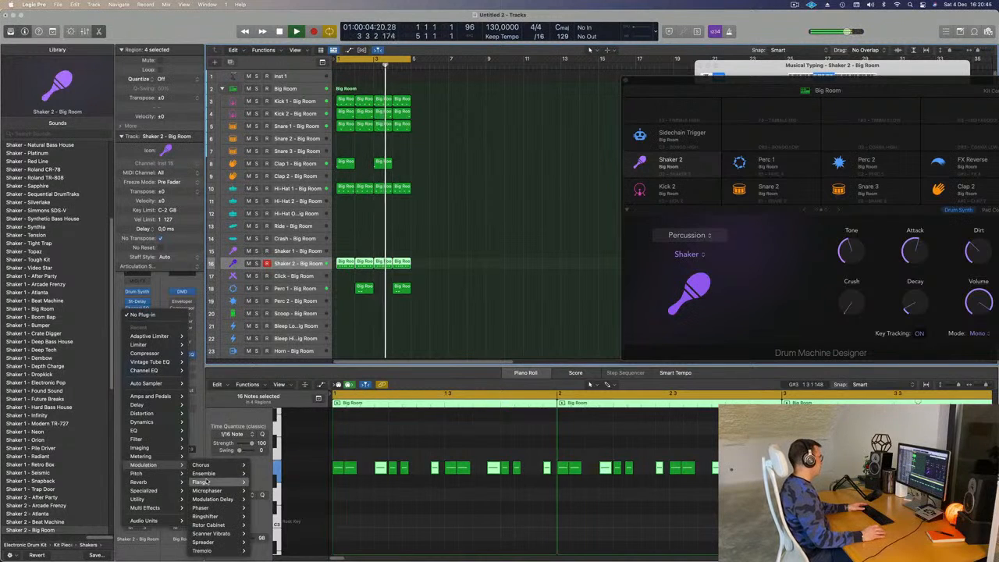
click(261, 483)
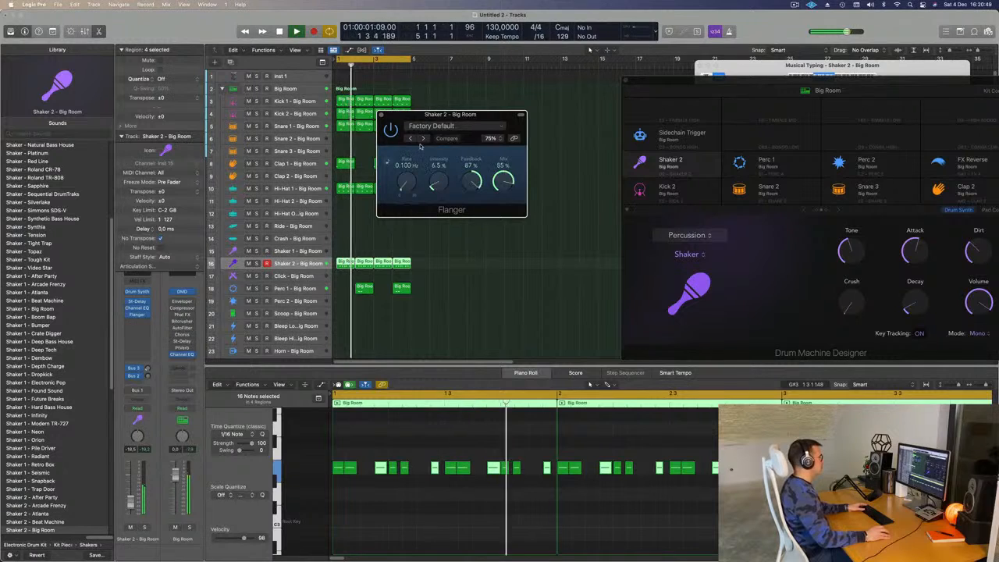
click(423, 138)
drag(466, 116, 447, 112)
drag(486, 193, 492, 251)
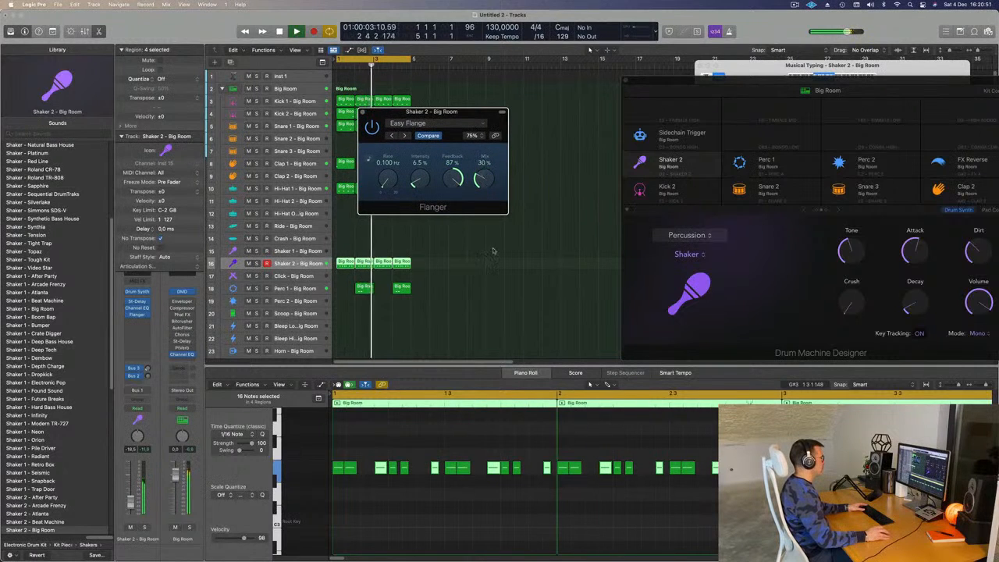
click(405, 136)
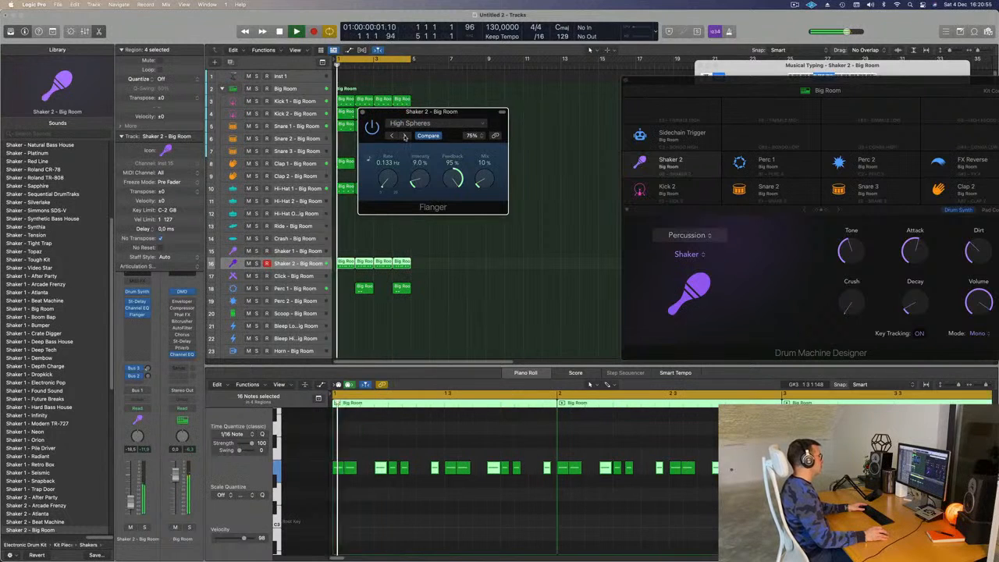
drag(441, 116, 491, 115)
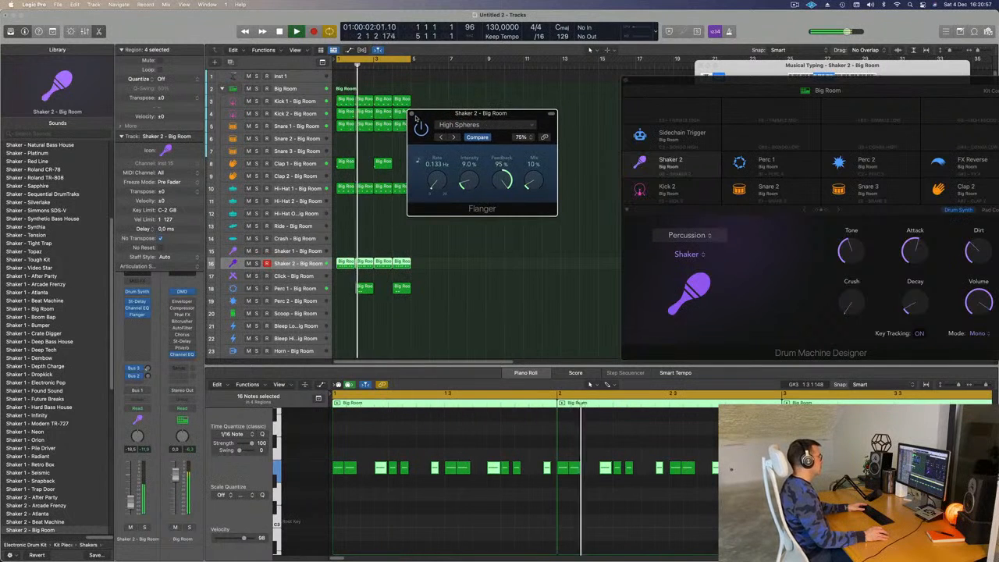
click(413, 112)
key(Return)
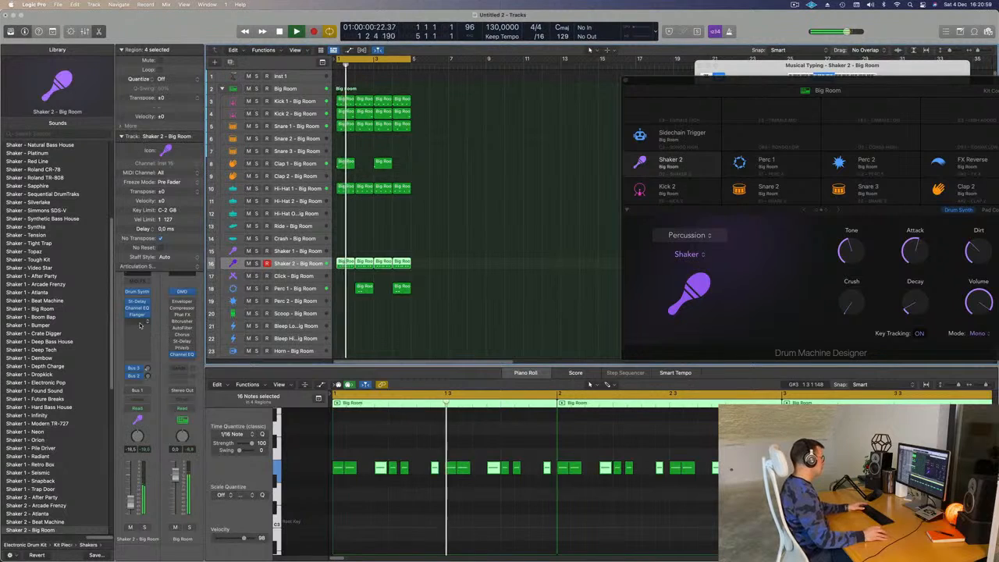
- Add a second Stereo Delay to the Shaker 2 channel, between the Channel EQ and the Flanger
click(136, 321)
mouse_move(154, 476)
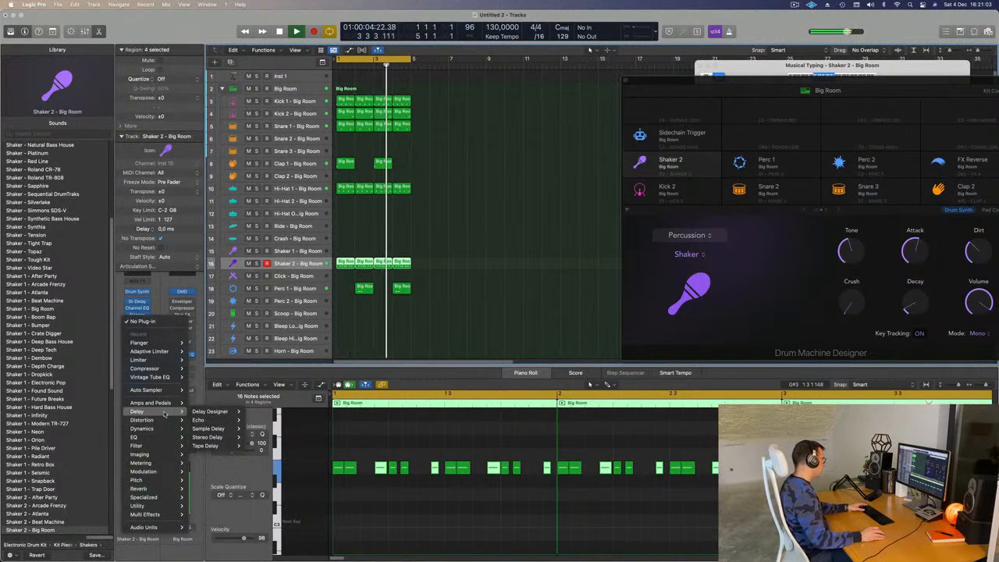
mouse_move(209, 412)
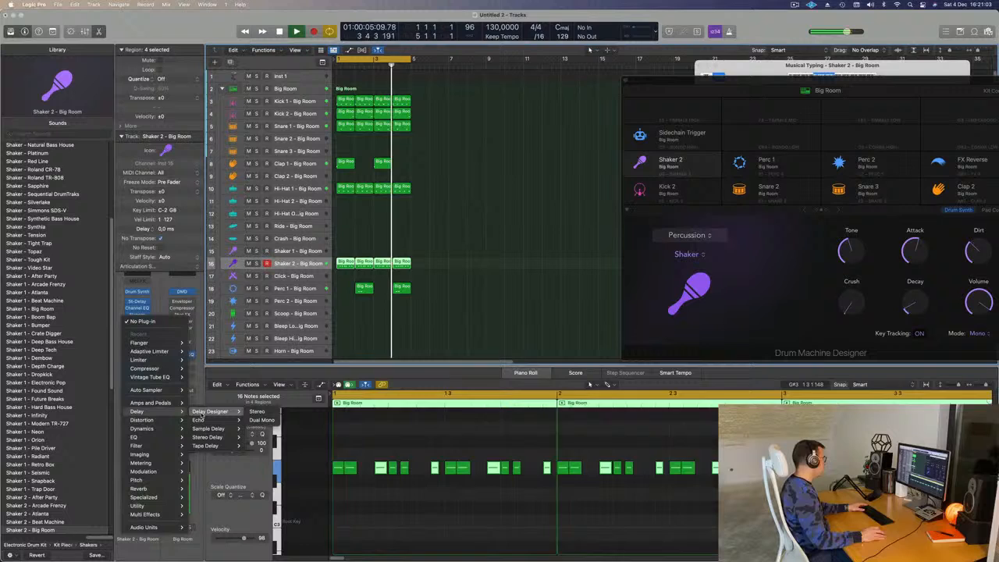
mouse_move(208, 437)
click(257, 439)
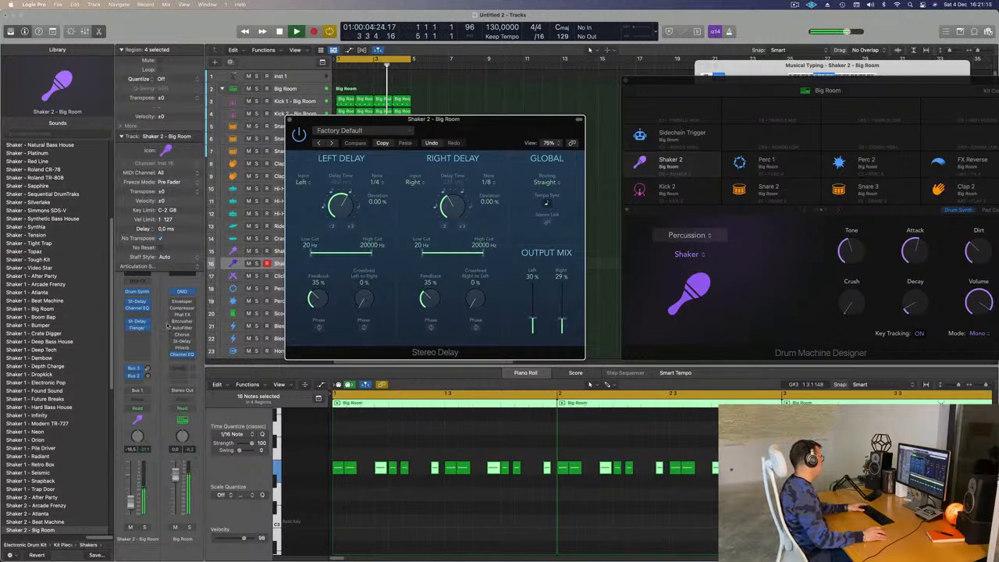
drag(490, 122, 479, 116)
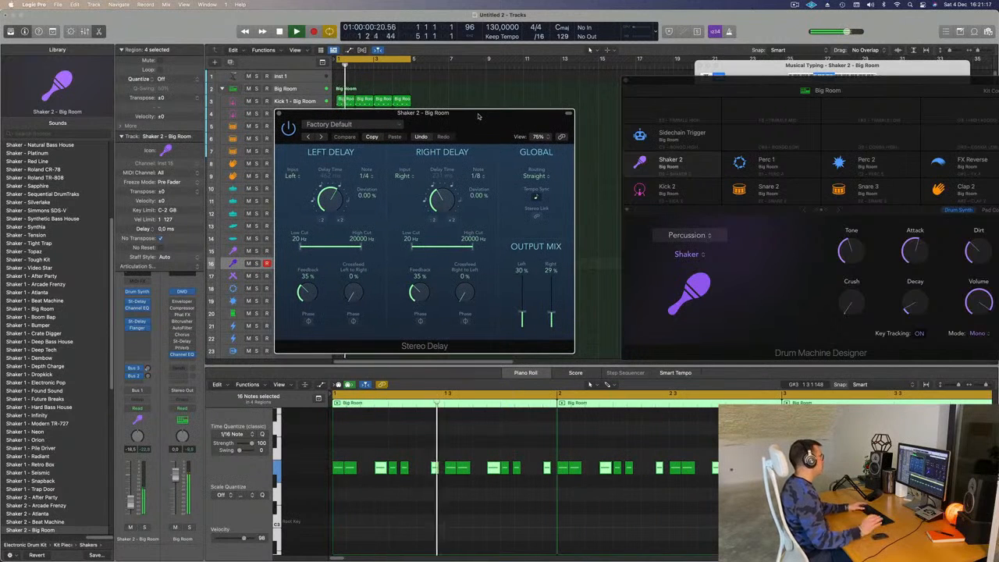
drag(478, 117, 499, 78)
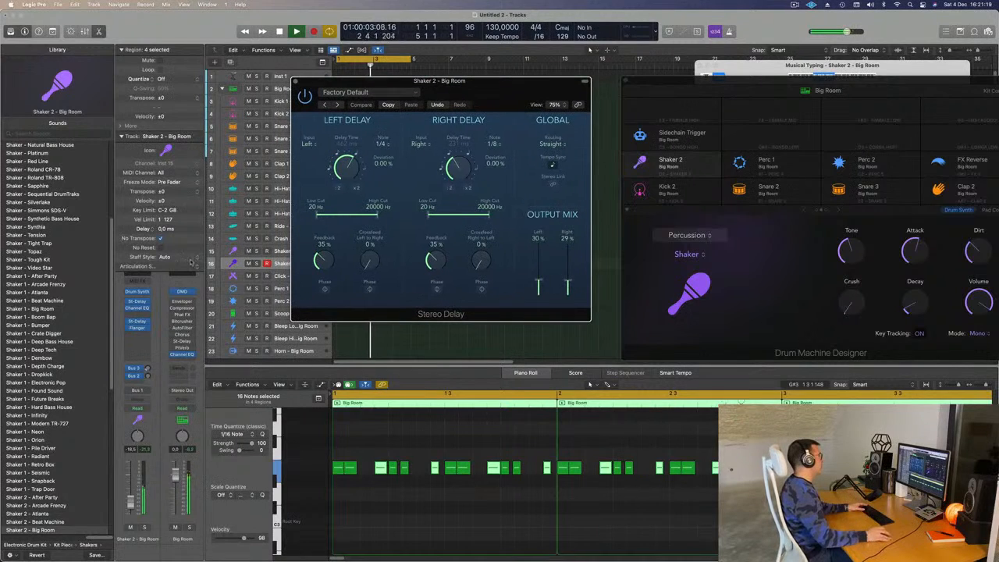
- Set the Shaker 2 Flanger's mix to 7% and lower the track's volume to -20.5 dB
click(139, 332)
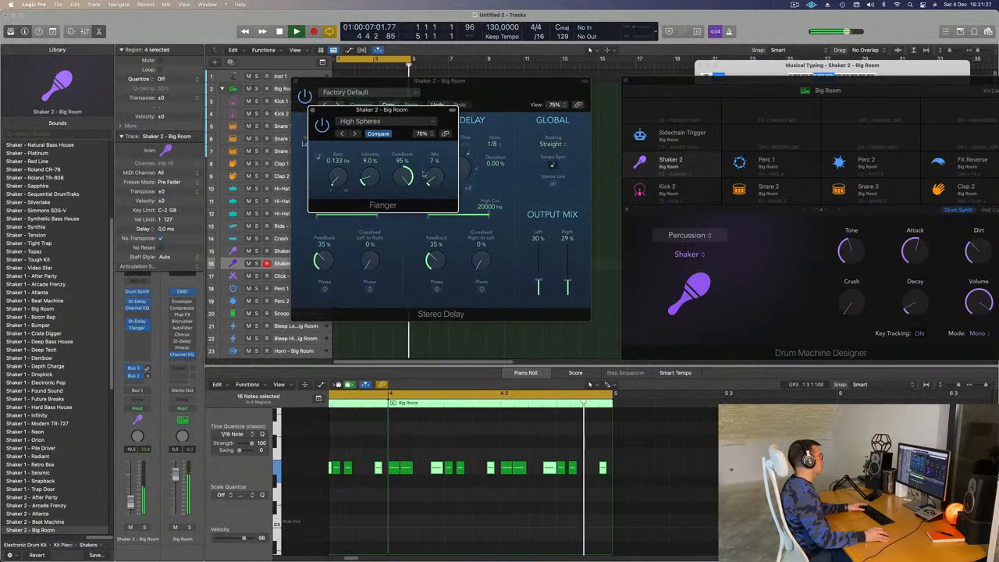
click(313, 110)
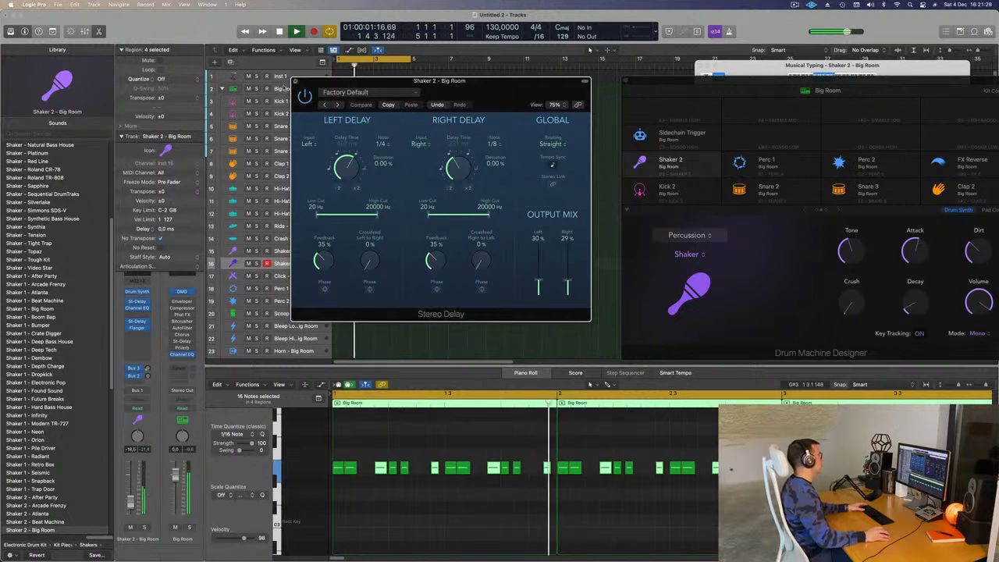
click(295, 81)
drag(132, 503, 131, 507)
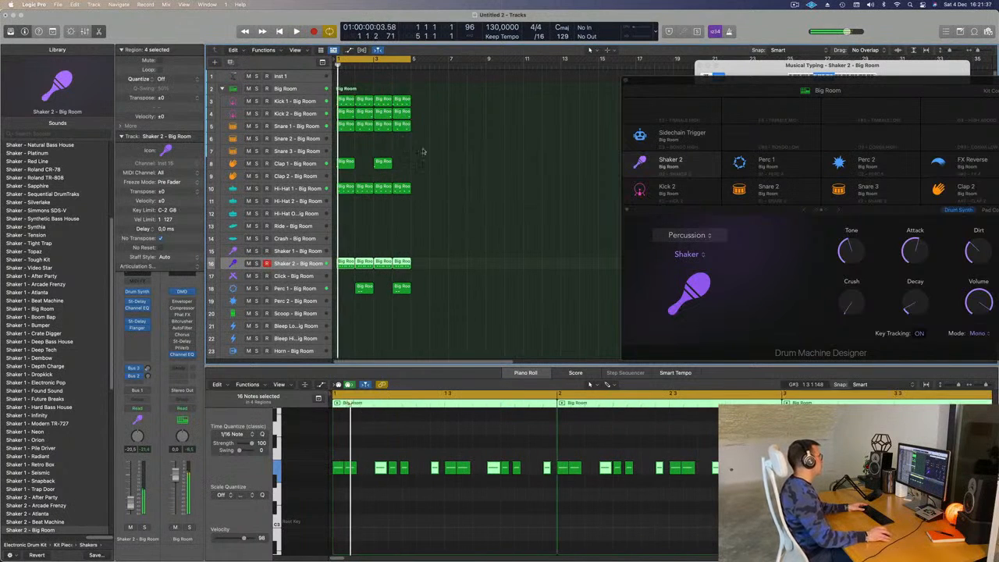
- Copy the first Kick 1 region to the Ride track at bar 1 and transpose its four notes
click(346, 100)
drag(346, 100, 345, 228)
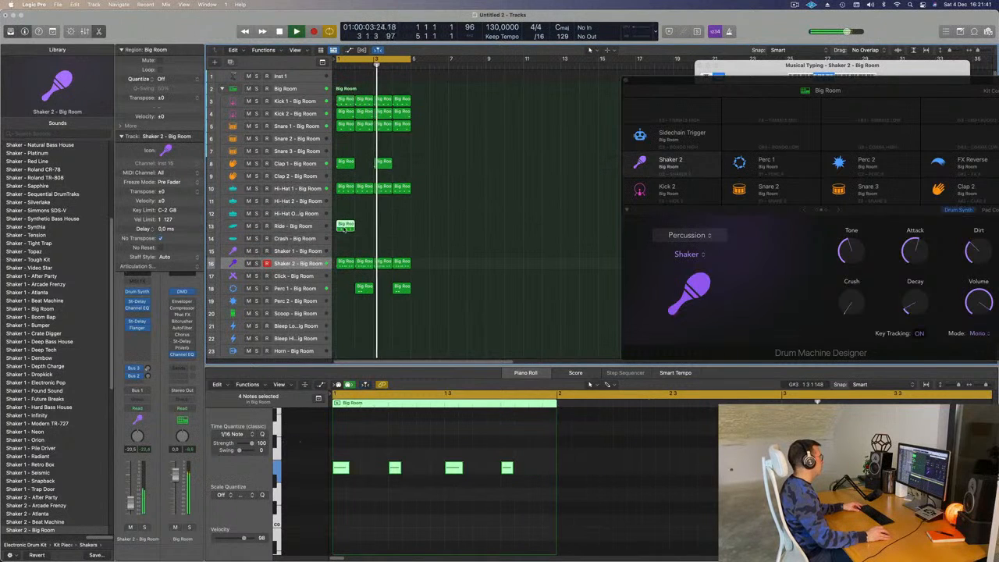
key(Return)
drag(336, 450, 522, 535)
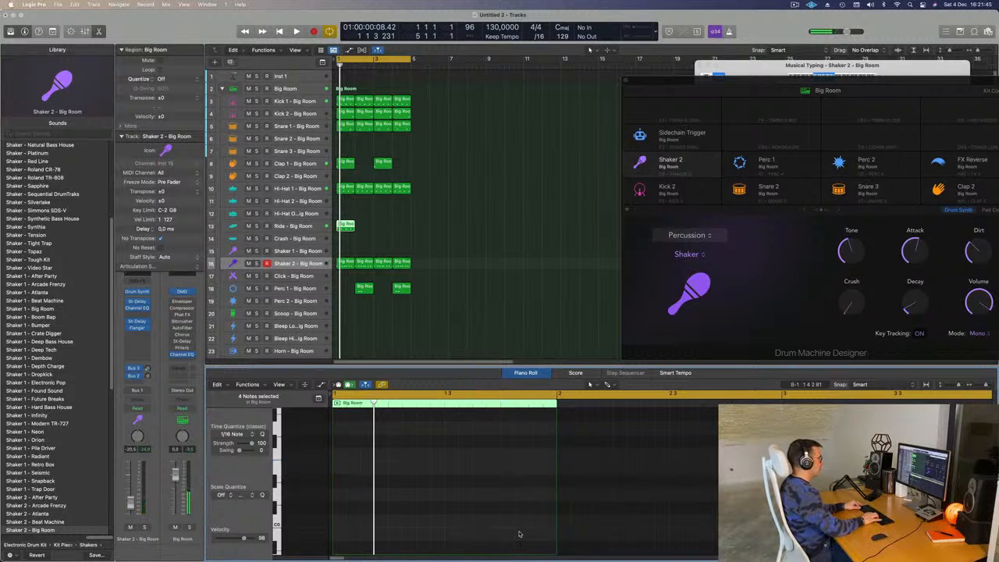
- Repeat the Ride region three times to fill the four-bar cycle
click(342, 232)
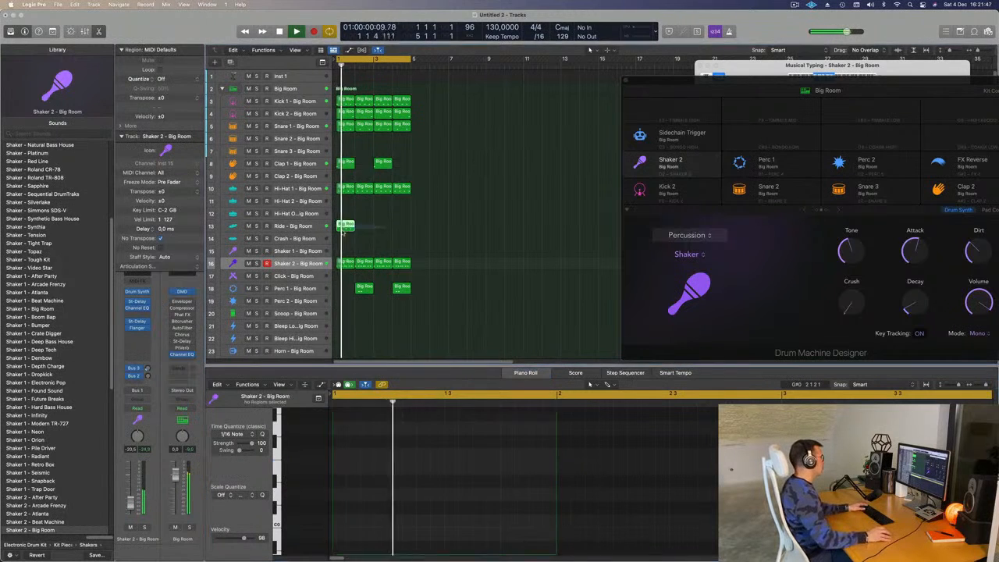
key(super+r)
key(super+r)
key(super+r)
scroll(454, 226, up, 1)
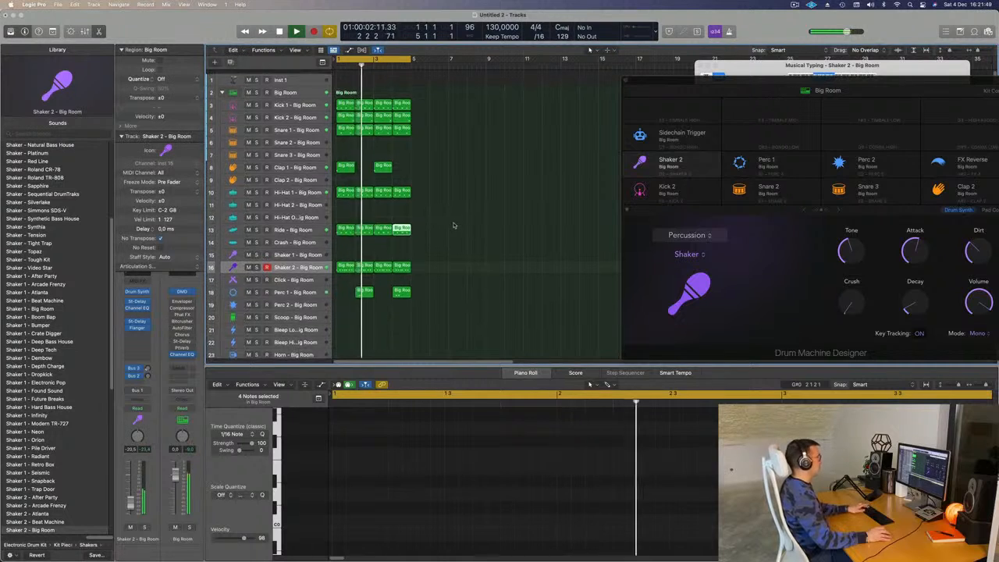
- Duplicate the Inst 1 track to get an empty second instrument track, and increase the height of Inst 1
click(303, 76)
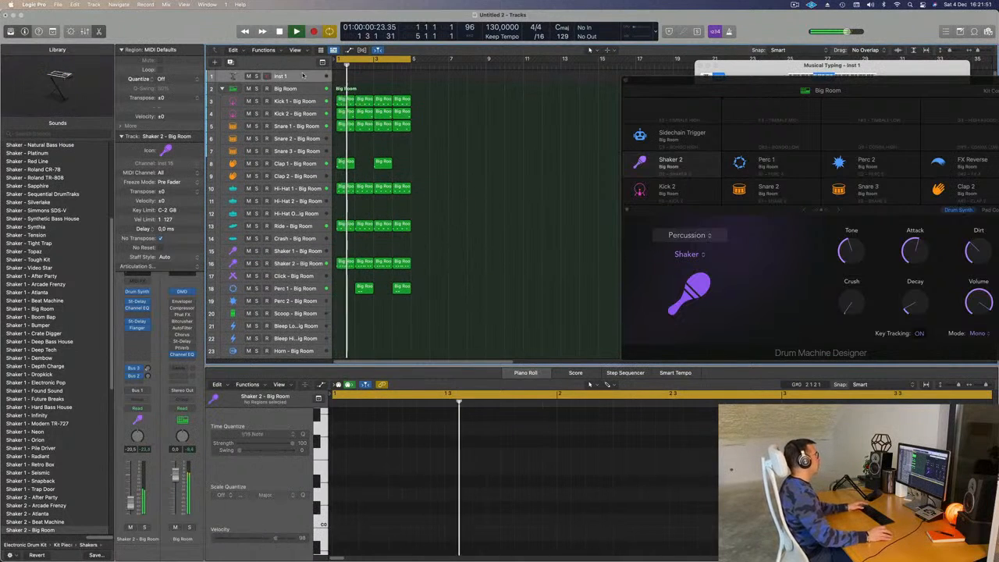
key(alt+super+n)
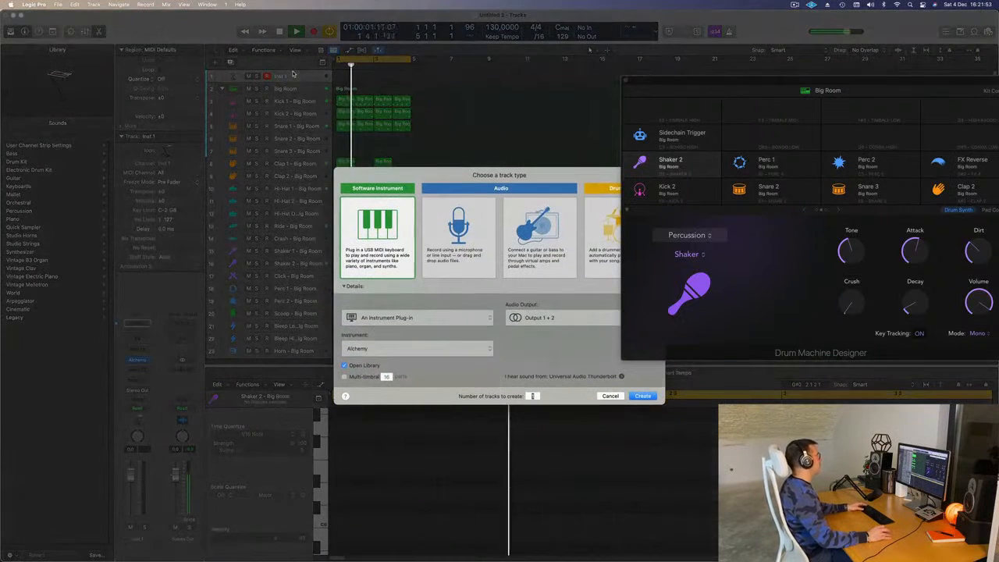
key(Escape)
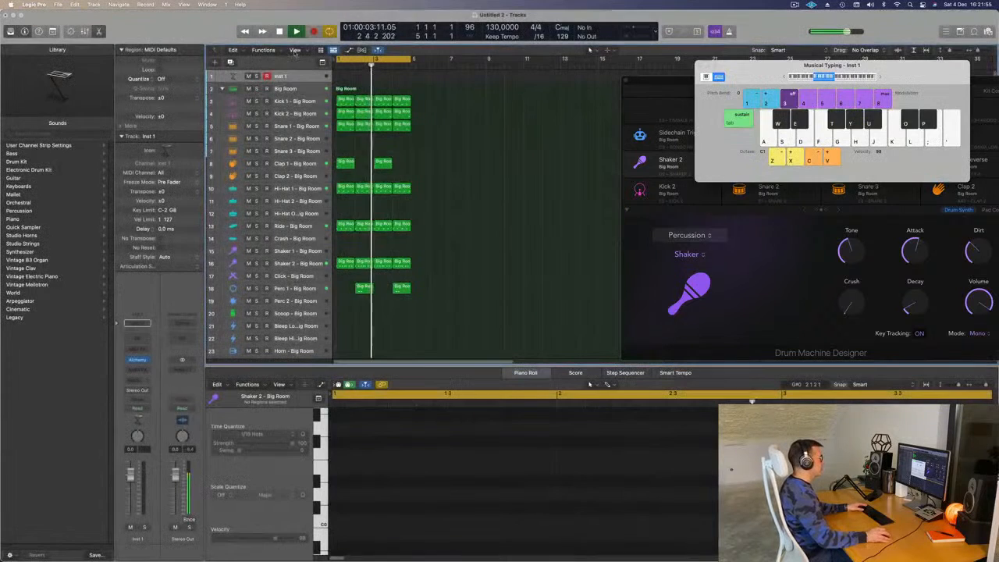
click(232, 63)
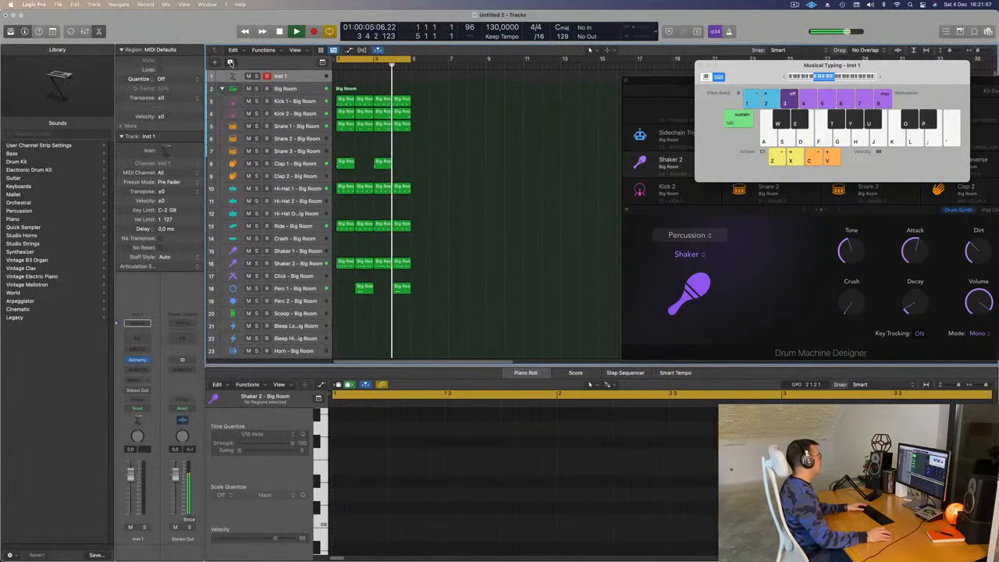
click(293, 76)
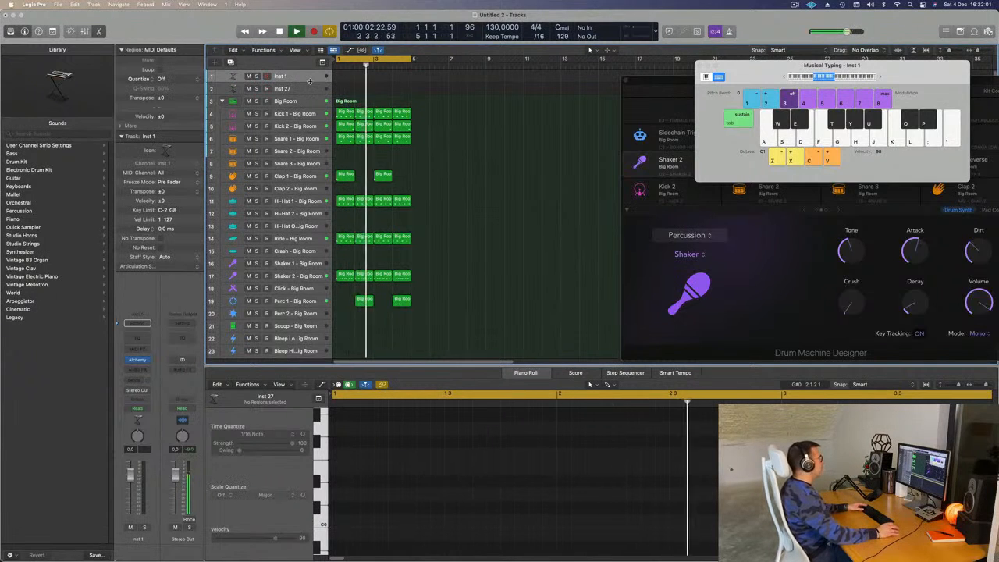
drag(313, 81, 304, 150)
drag(751, 65, 682, 243)
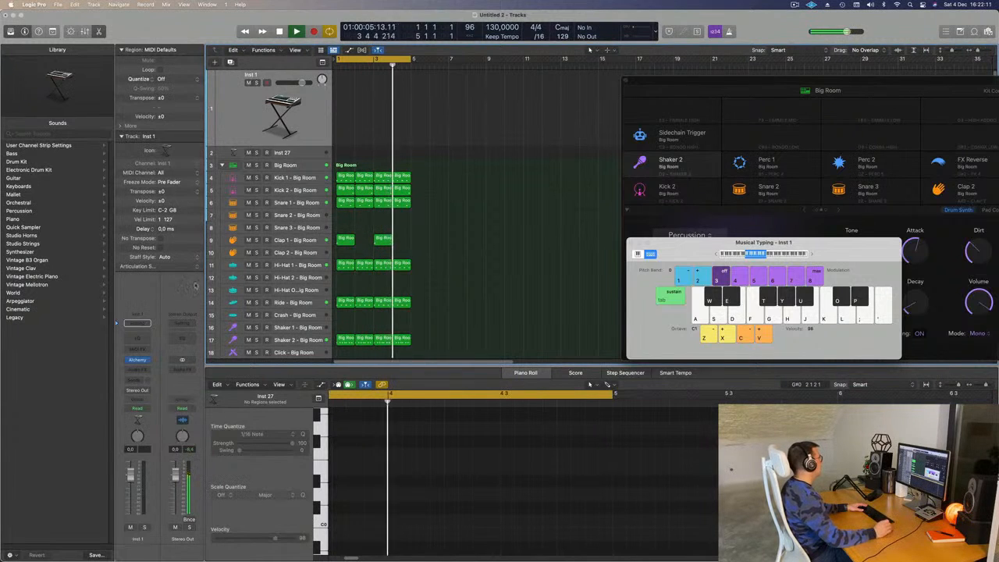
- Replace the Alchemy instrument on the Inst 1 track with LennarDigital's Sylenth1
click(145, 360)
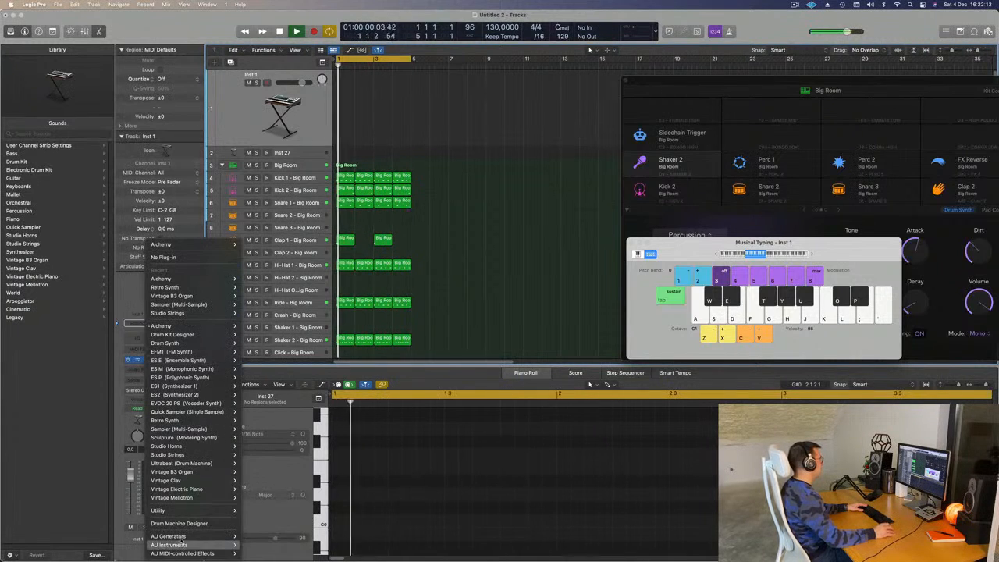
mouse_move(168, 545)
mouse_move(281, 486)
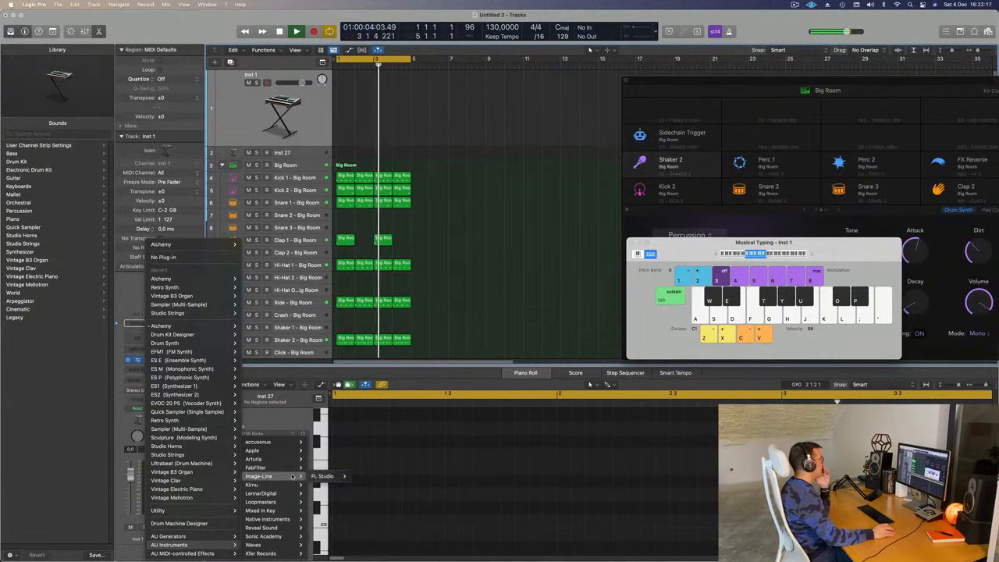
mouse_move(301, 459)
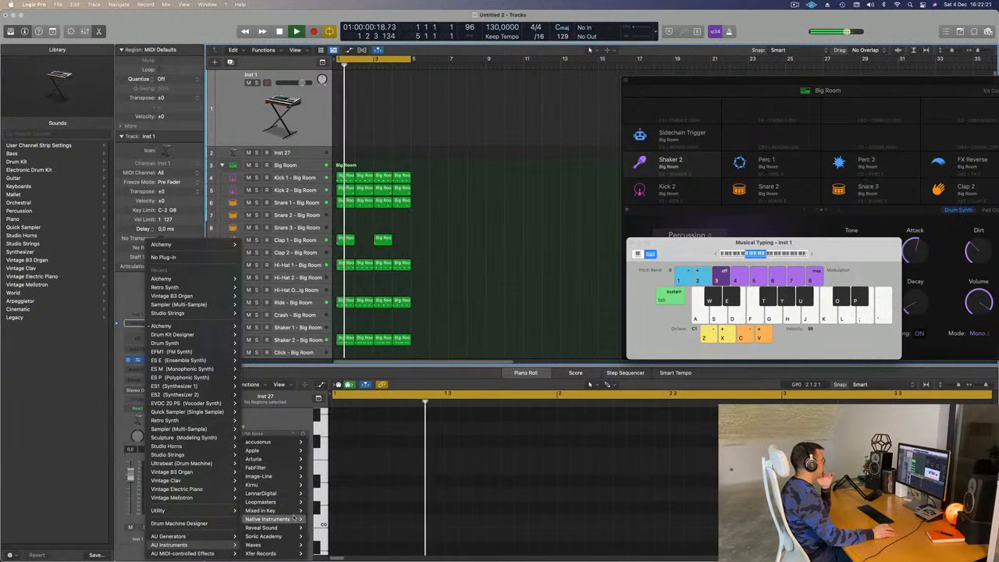
mouse_move(295, 529)
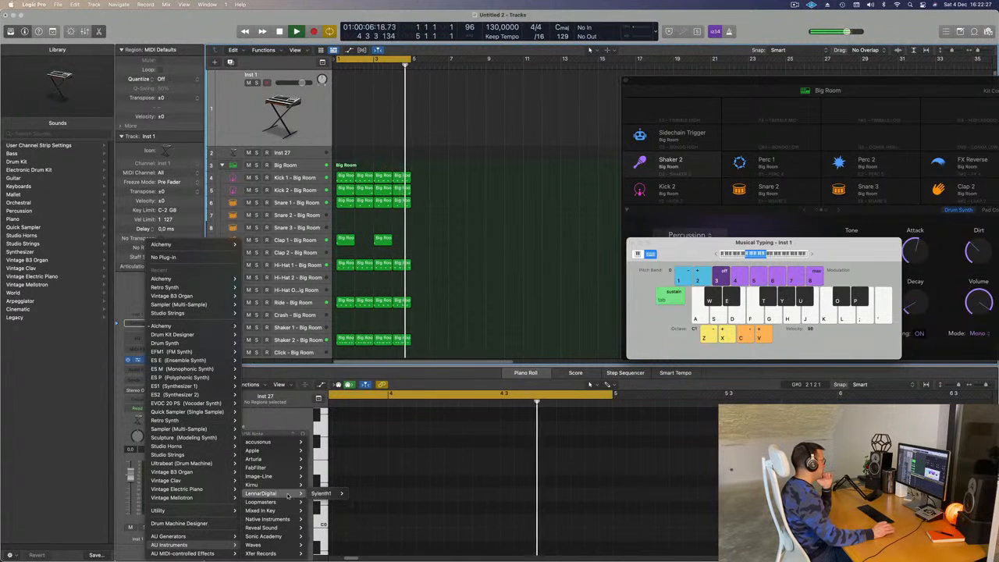
mouse_move(331, 494)
click(483, 268)
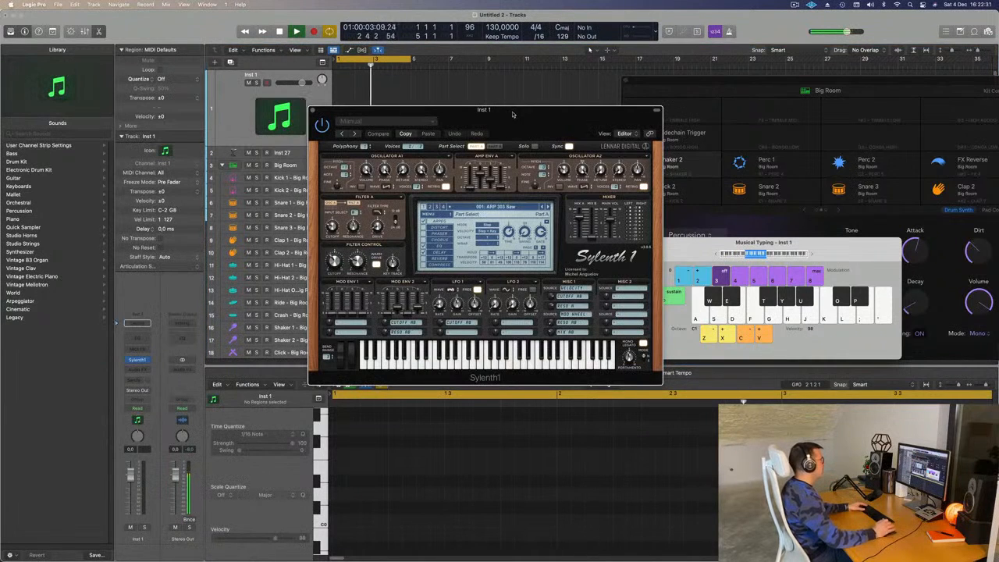
- Decline the Sylenth1 update and load the Sylenth1 Definitive Collection factory bank
drag(513, 115, 485, 127)
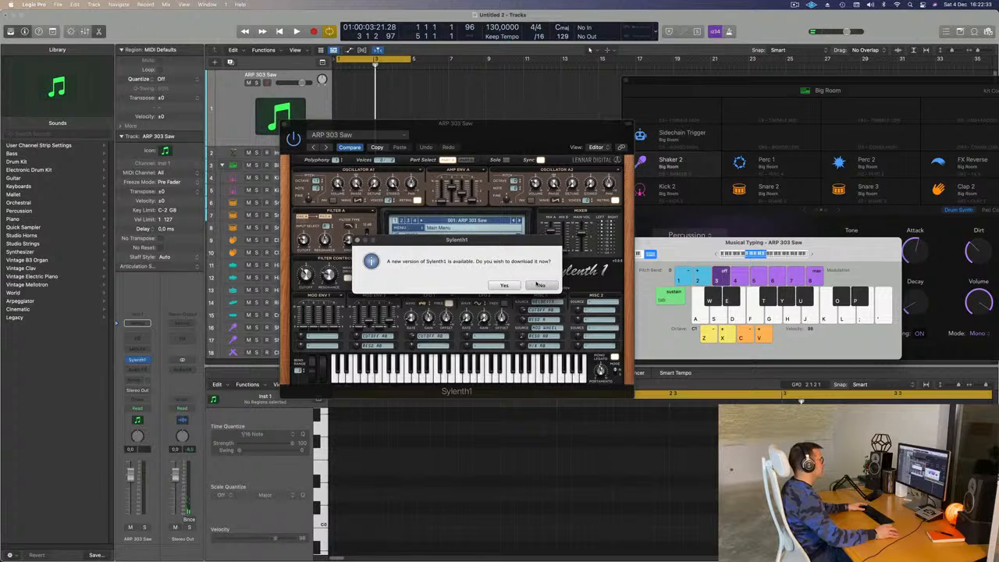
click(539, 285)
click(408, 228)
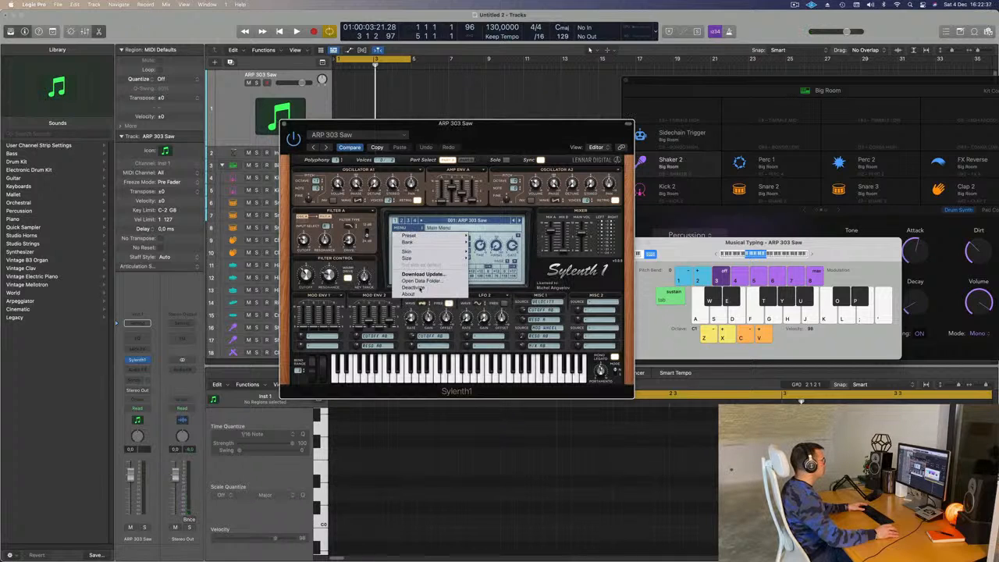
mouse_move(437, 258)
mouse_move(446, 237)
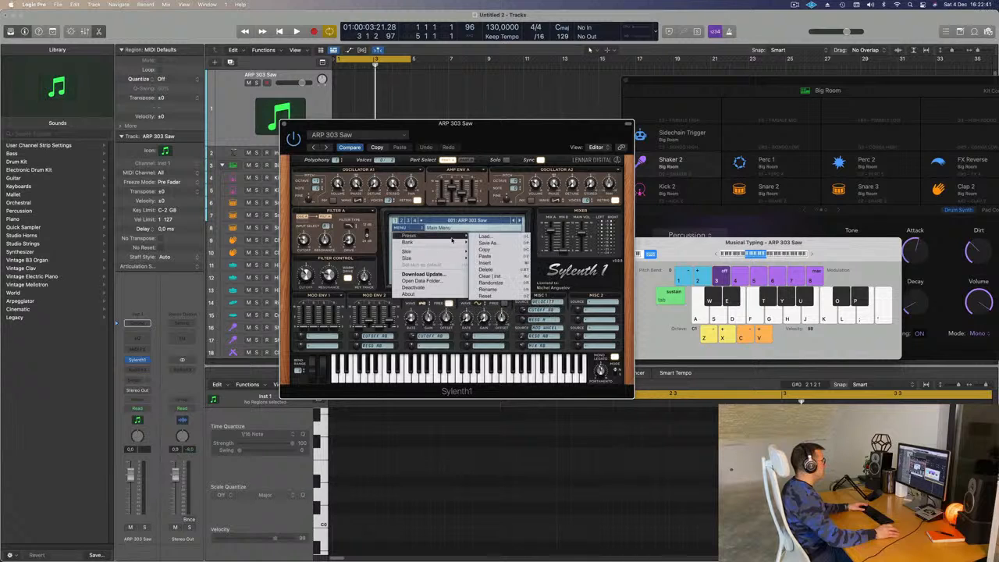
mouse_move(512, 246)
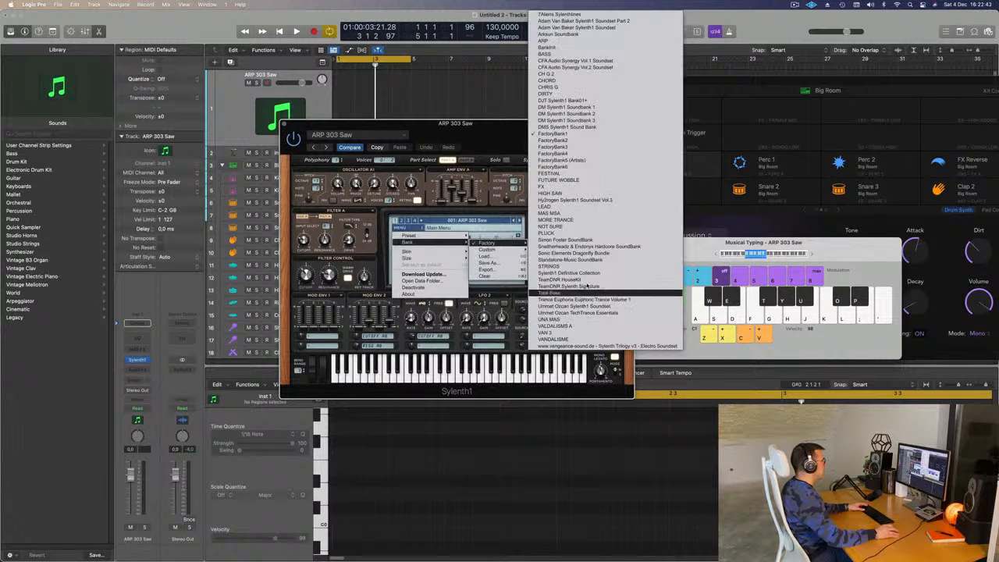
click(591, 272)
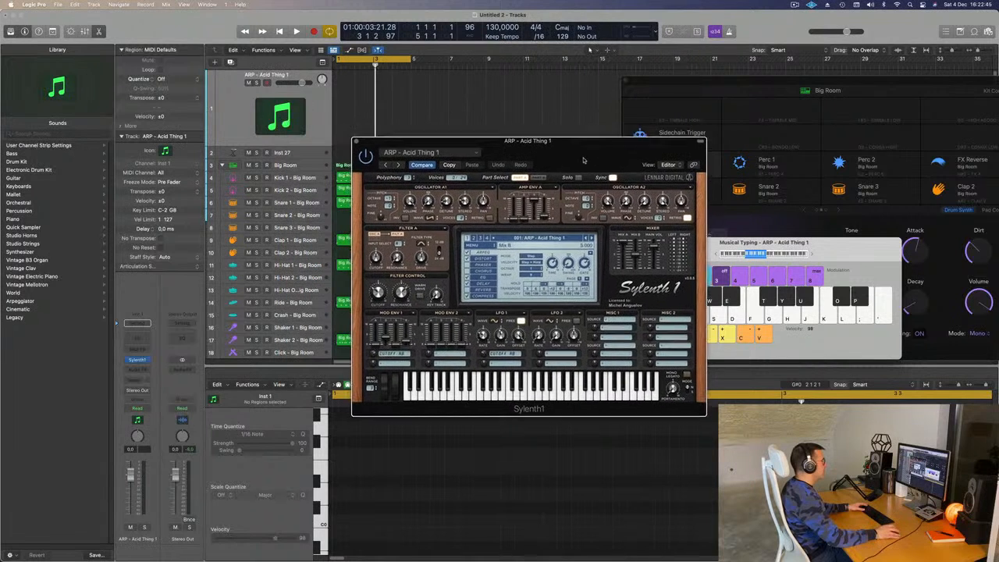
- Load preset 027: BASS - Acid Bass in Sylenth1 and start playback of the drum loop
click(555, 242)
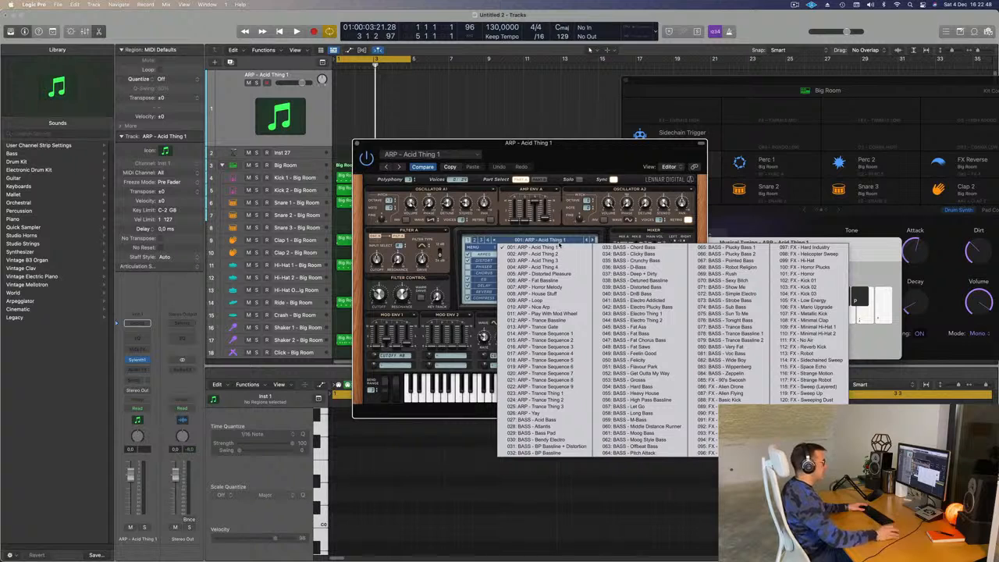
click(549, 422)
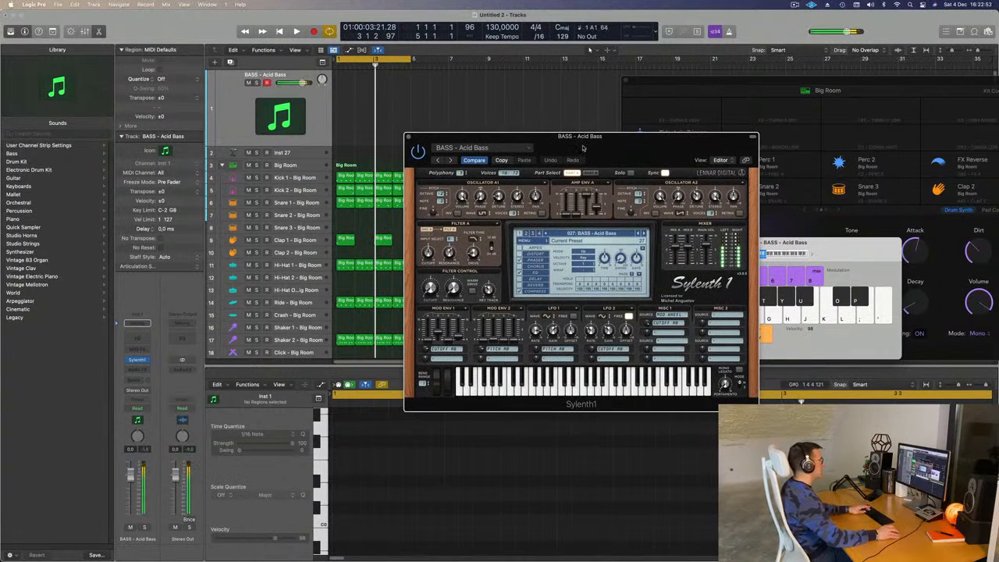
key(space)
drag(611, 139, 674, 114)
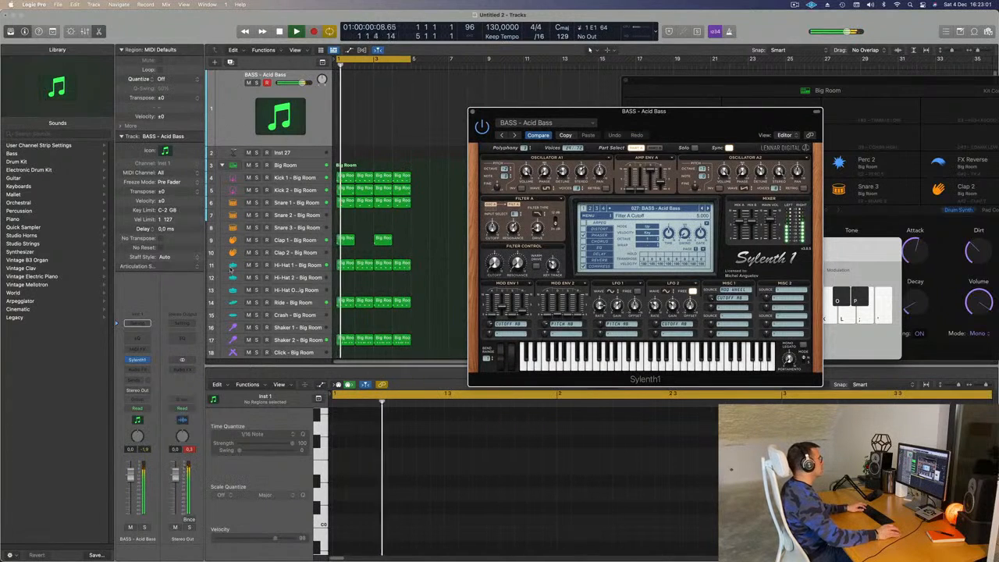
- Bring up Musical Typing and arrange its window and the Sylenth1 window so both keyboards are accessible
key(super+k)
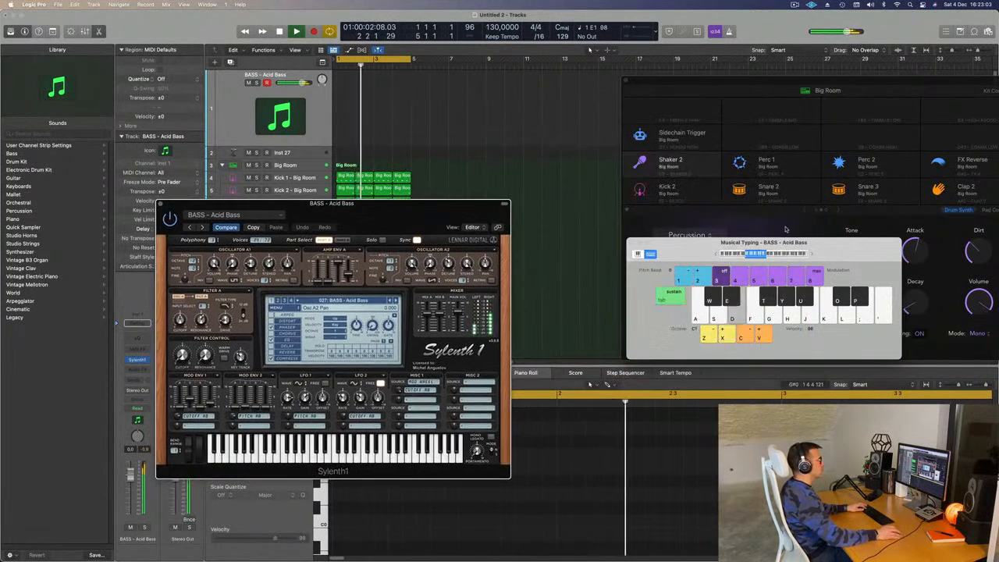
drag(837, 255, 896, 184)
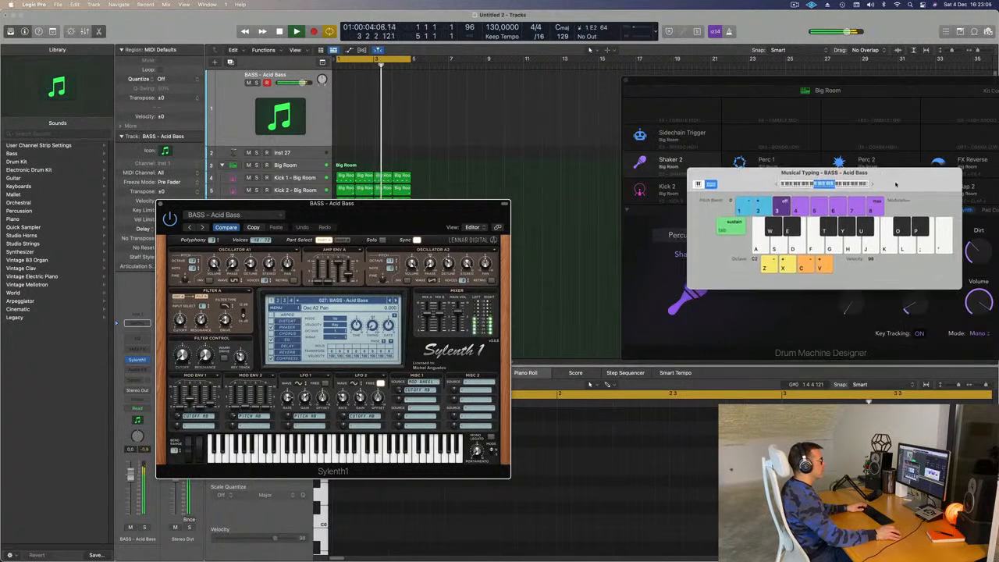
drag(360, 218, 554, 222)
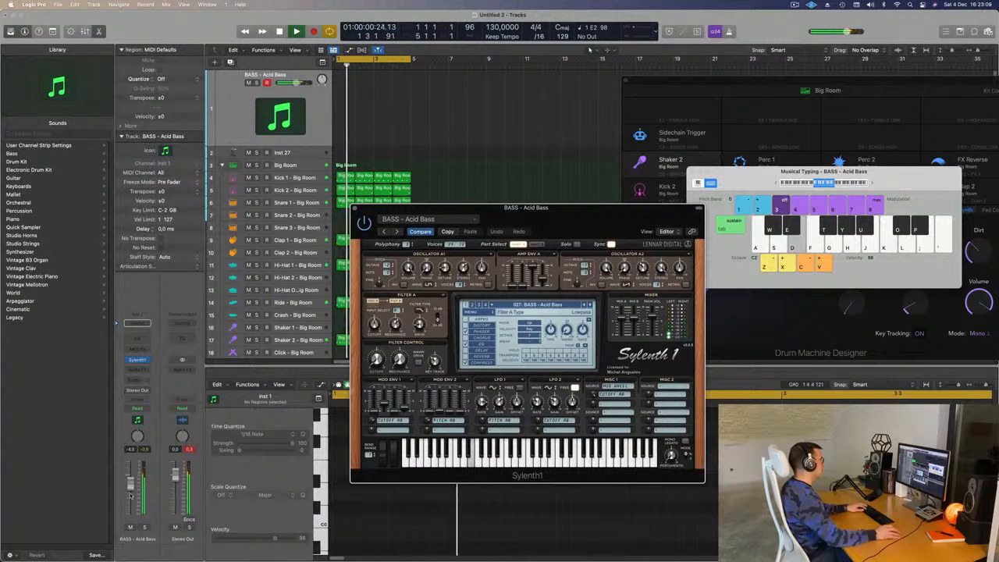
- Lower the Acid Bass track's volume to about -5.8 dB while playing repeated notes over the beat
key(d)
drag(130, 486, 130, 492)
key(d)
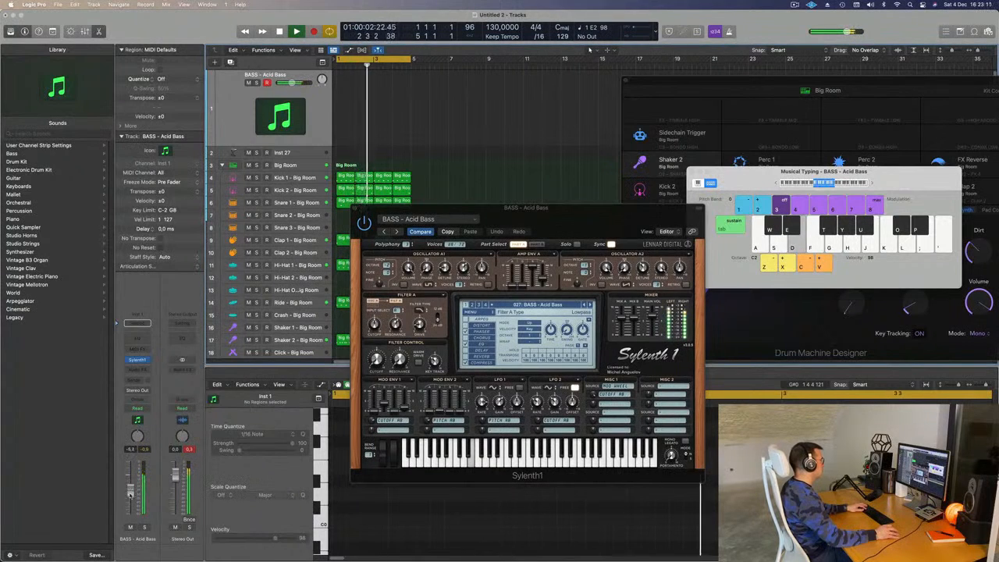
key(d)
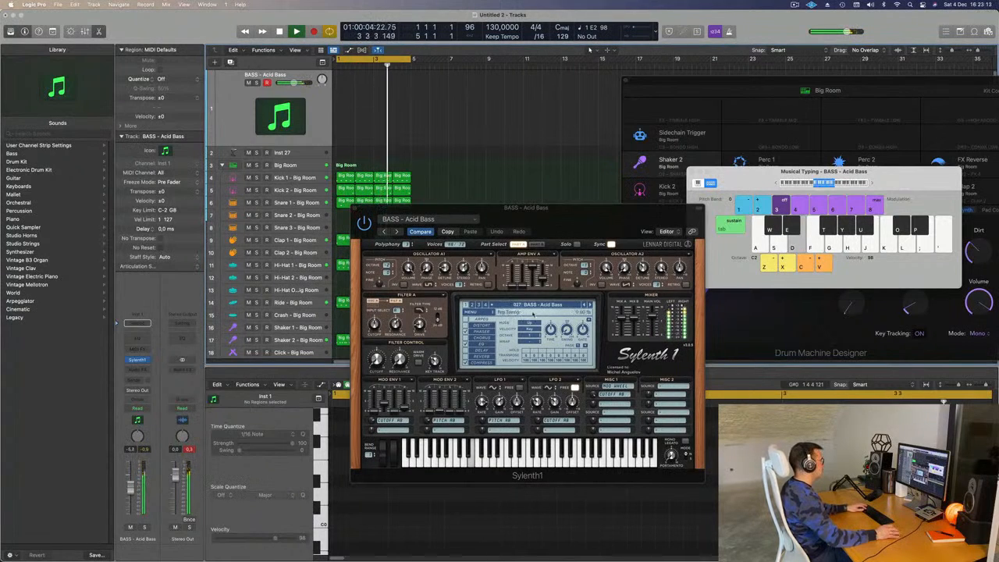
key(d)
key(d)
- Toggle Sylenth1's arpeggiator, leave it off, and audition the Acid Bass preset with repeated notes
click(467, 320)
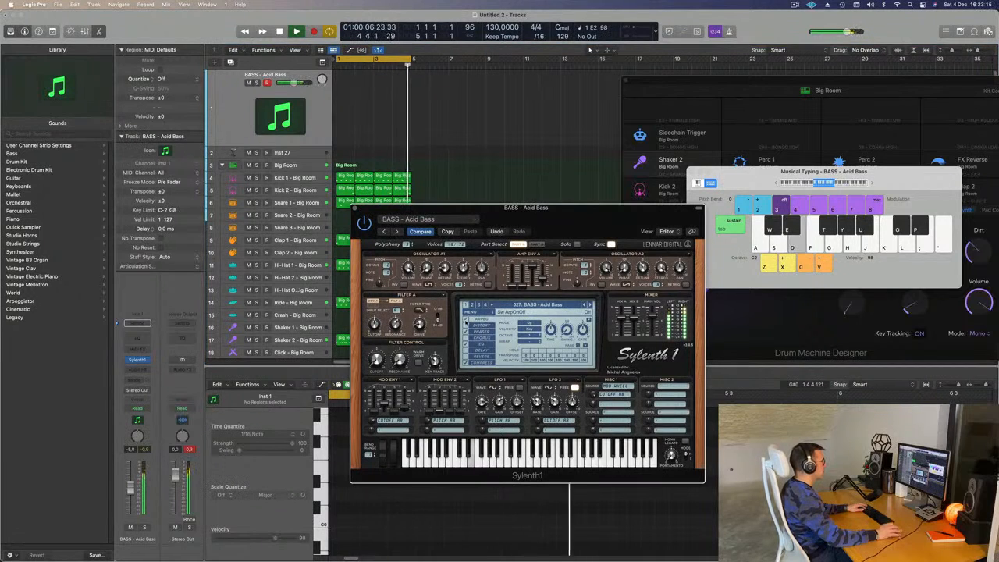
key(d)
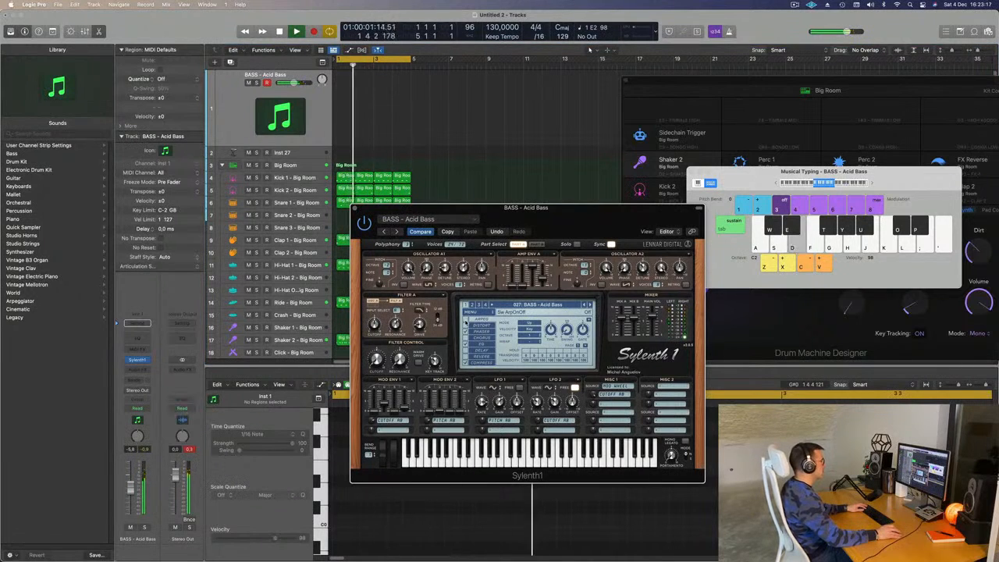
key(d)
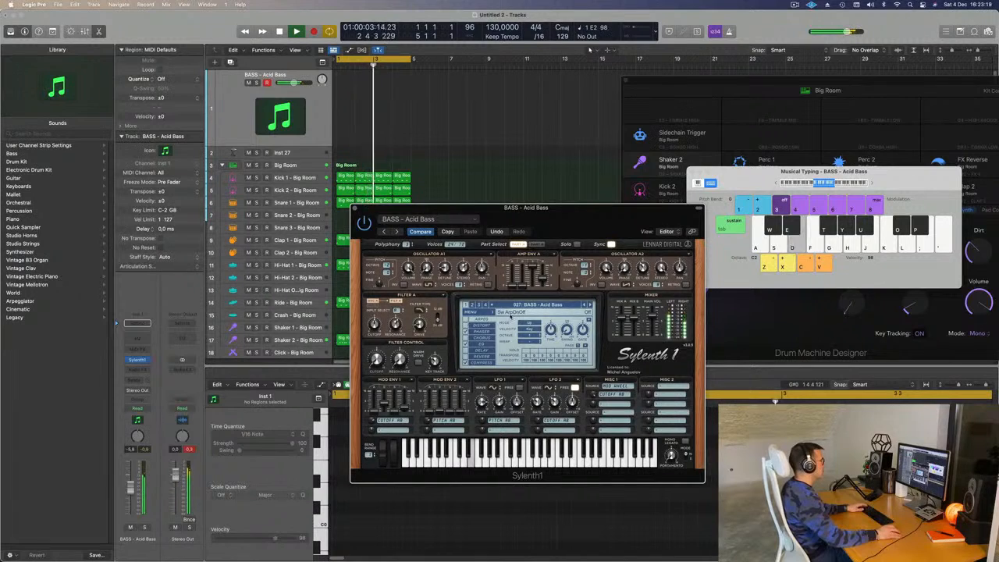
key(d)
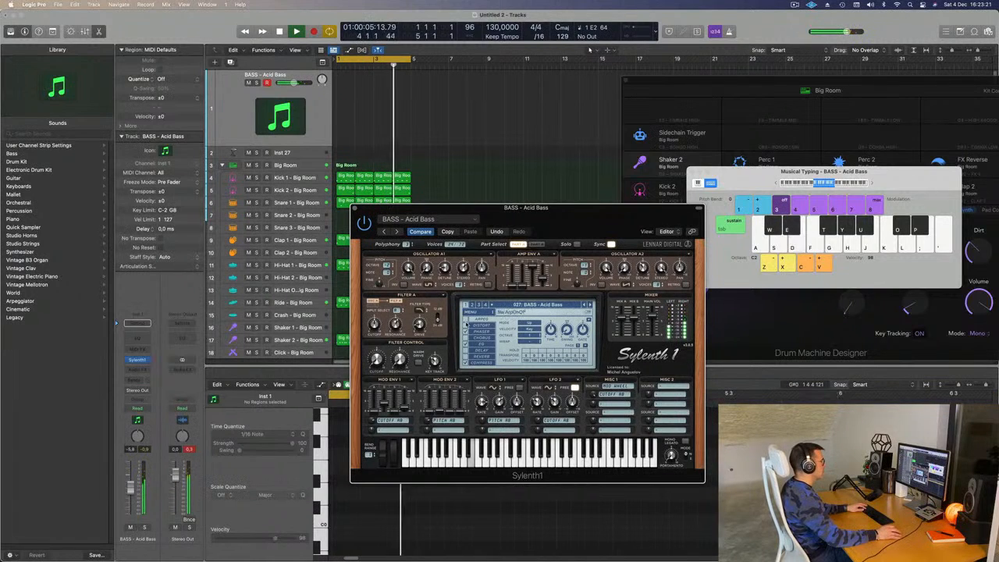
key(d)
key(d)
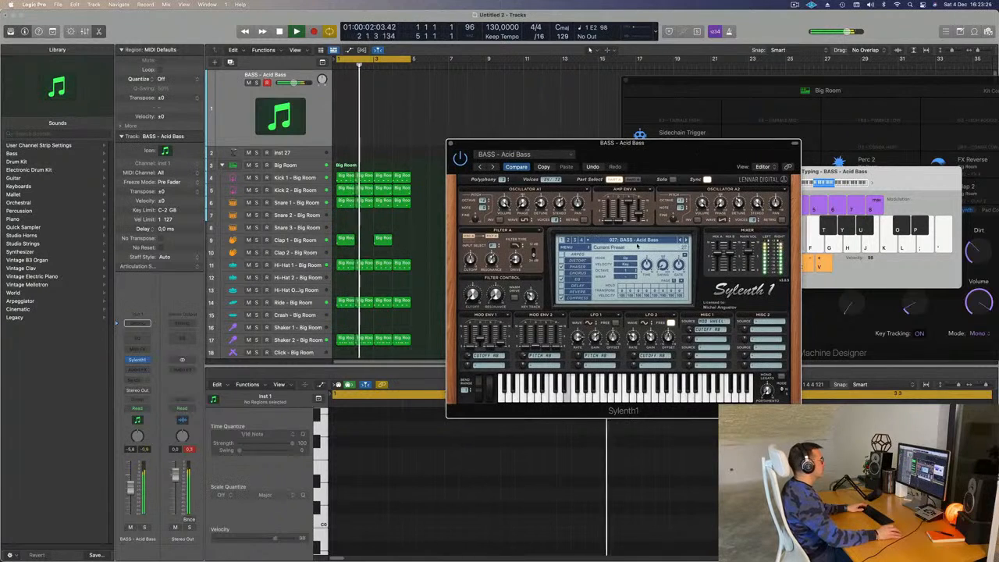
- Step forward through the Sylenth1 bass presets to 034: BASS - Clicky Bass and try a few notes on it
click(685, 241)
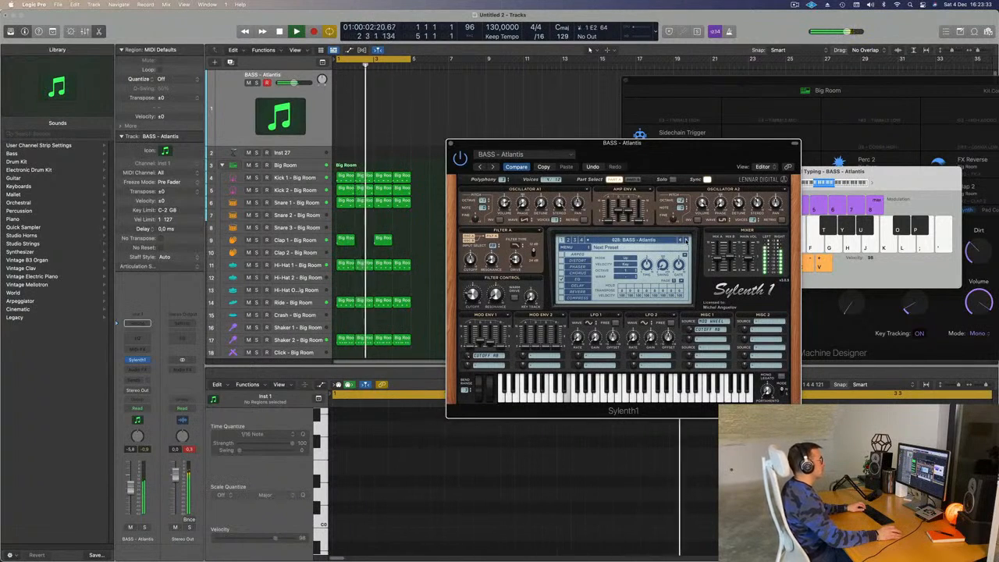
click(685, 240)
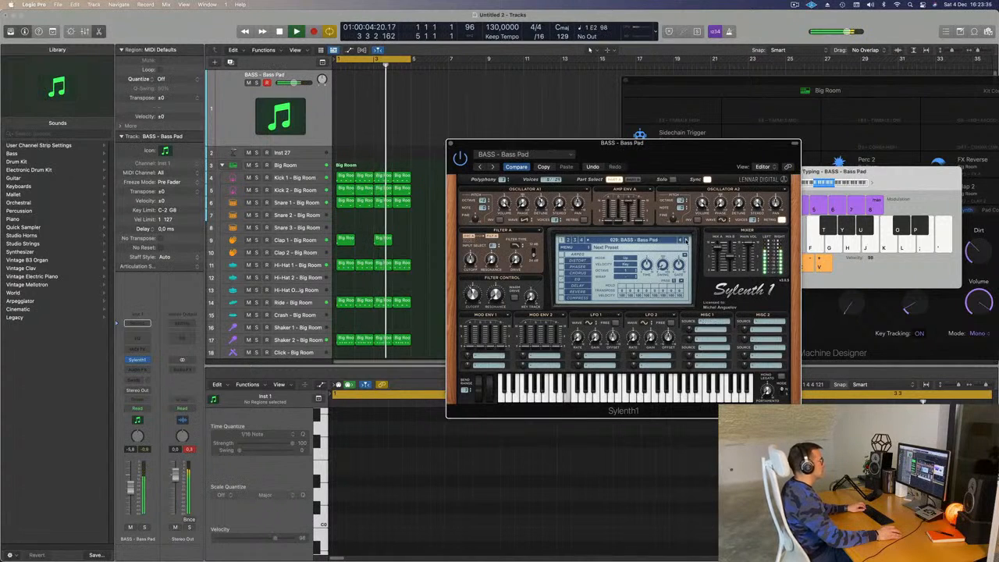
click(686, 241)
click(685, 241)
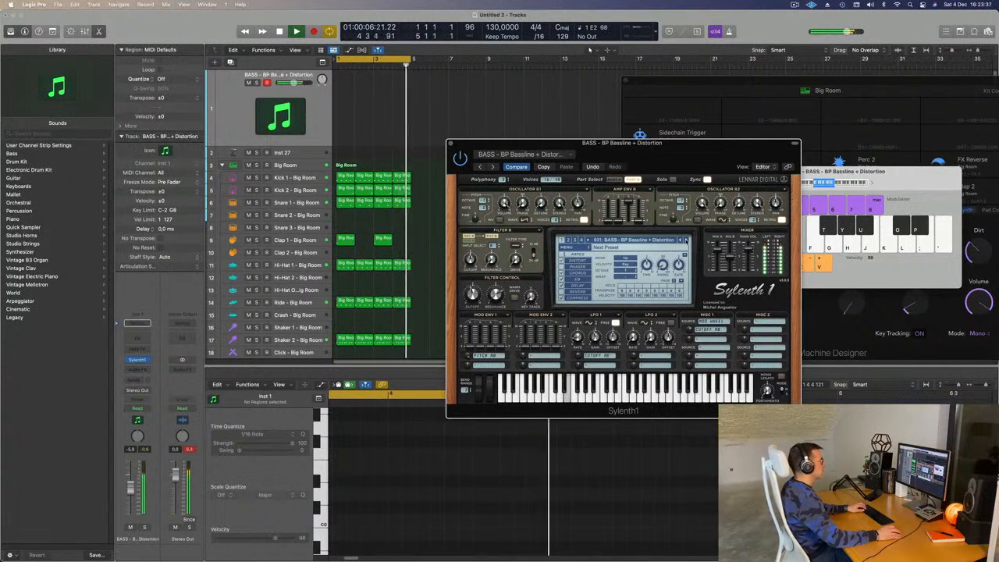
click(686, 240)
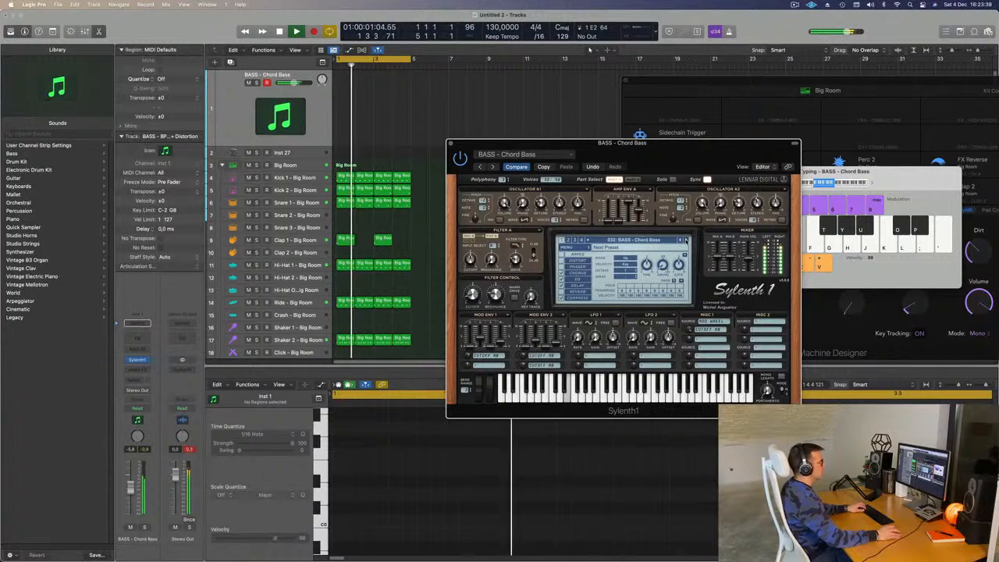
click(685, 240)
click(685, 241)
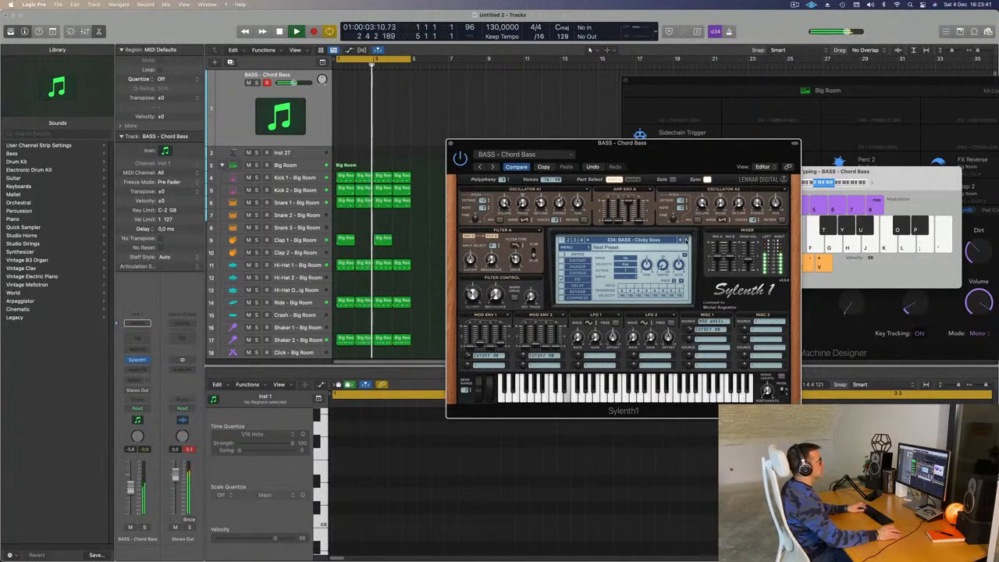
key(j)
key(h)
key(d)
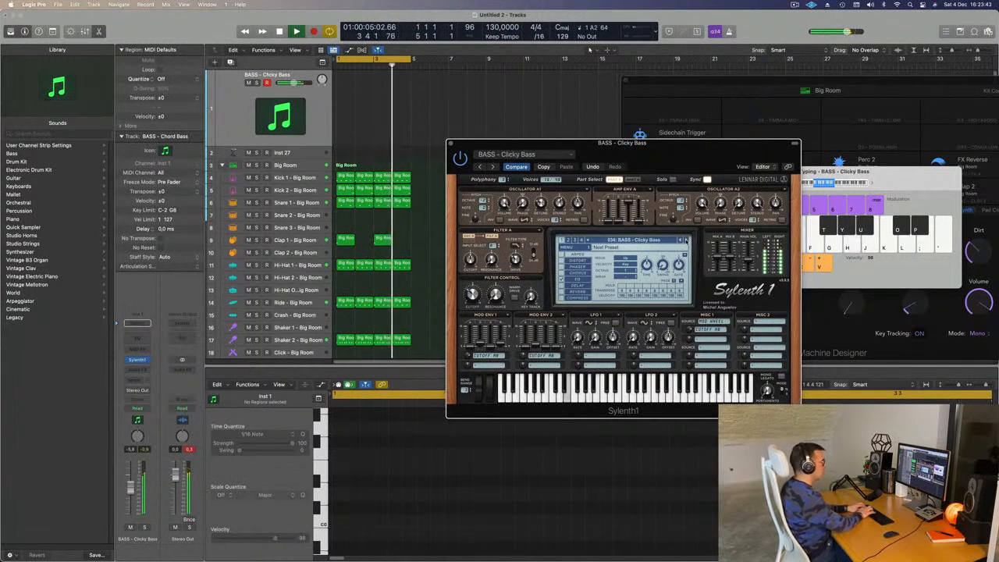
key(s)
- Advance to preset 038: BASS - Detuned Bassline, auditioning the sounds over the beat, and stop playback
click(685, 240)
click(686, 240)
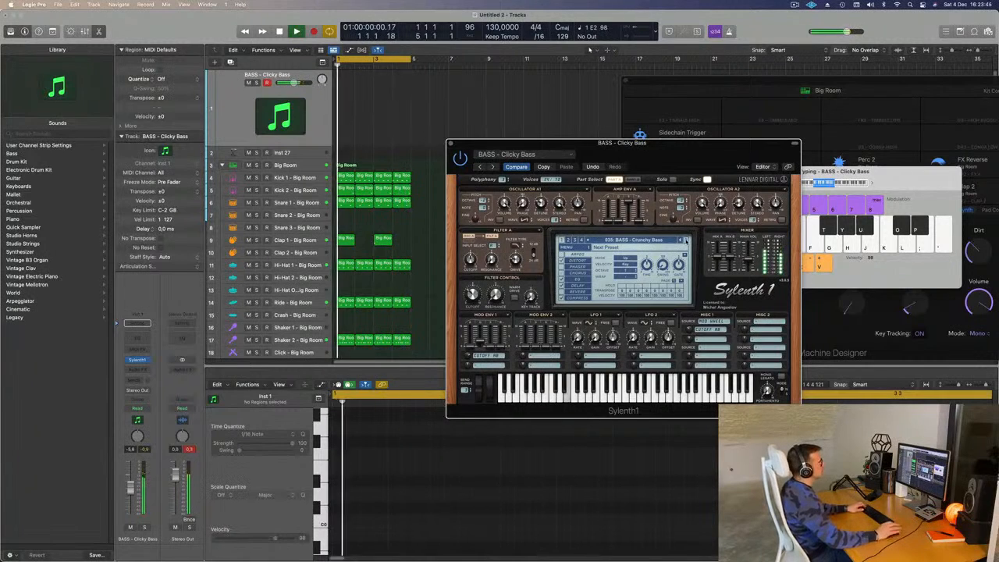
key(d)
click(686, 240)
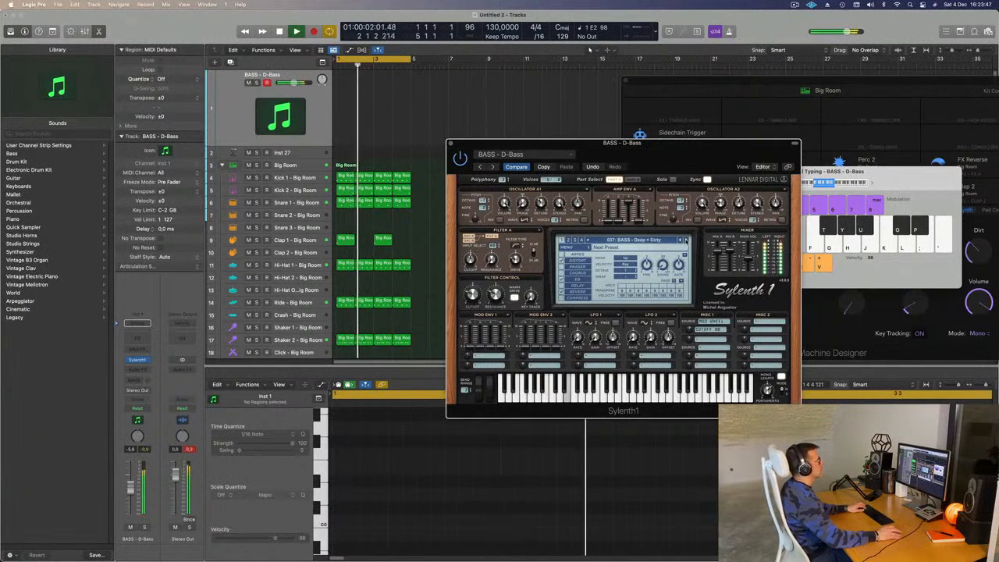
click(685, 240)
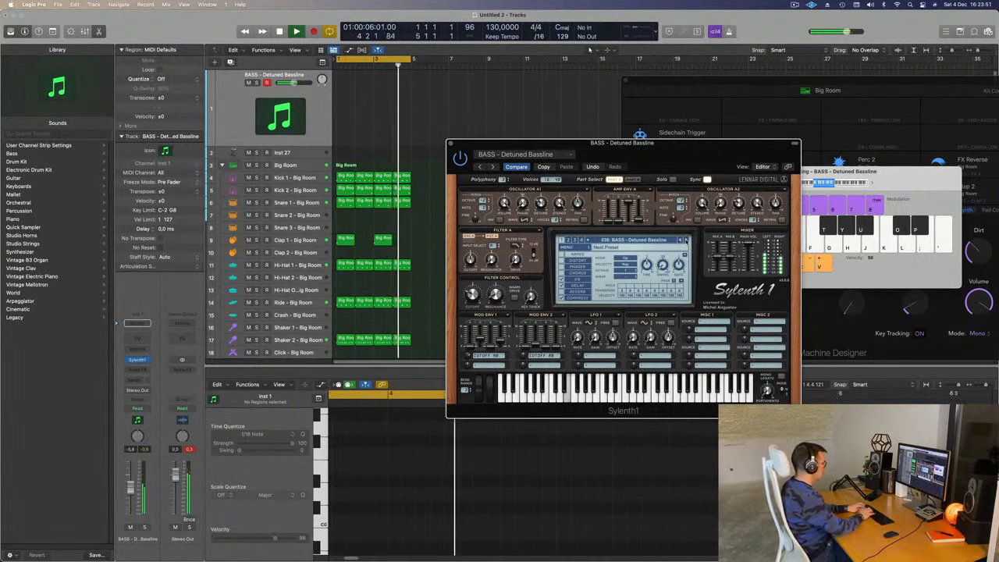
key(j)
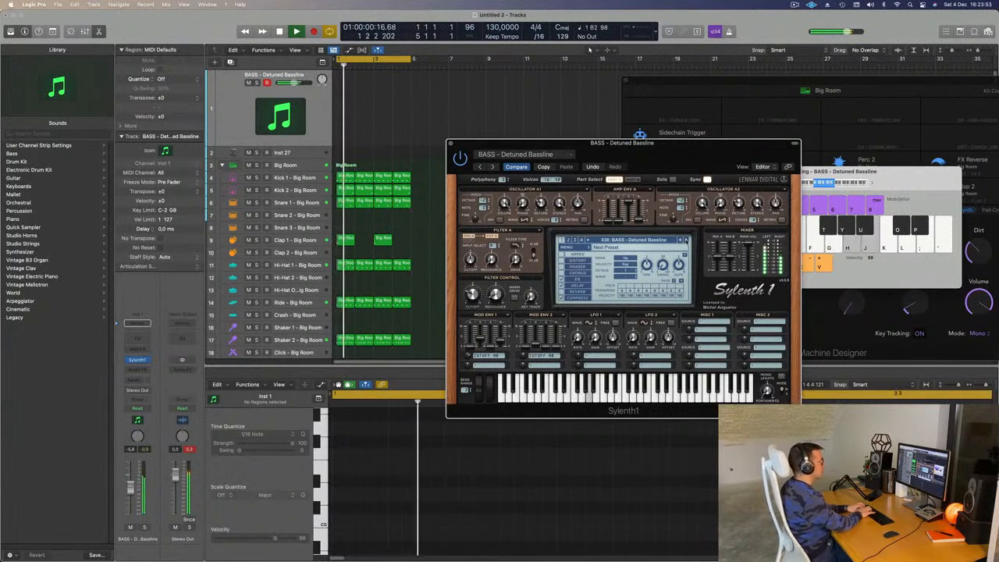
key(d)
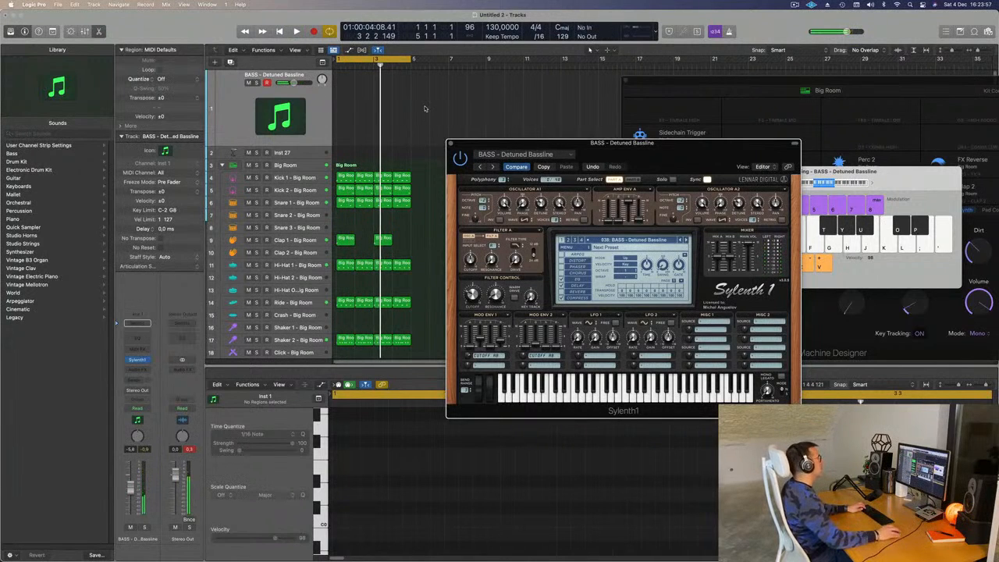
- Repeat the four-bar drum regions up to bar 17 and extend the cycle range to end at bar 17
key(super+z)
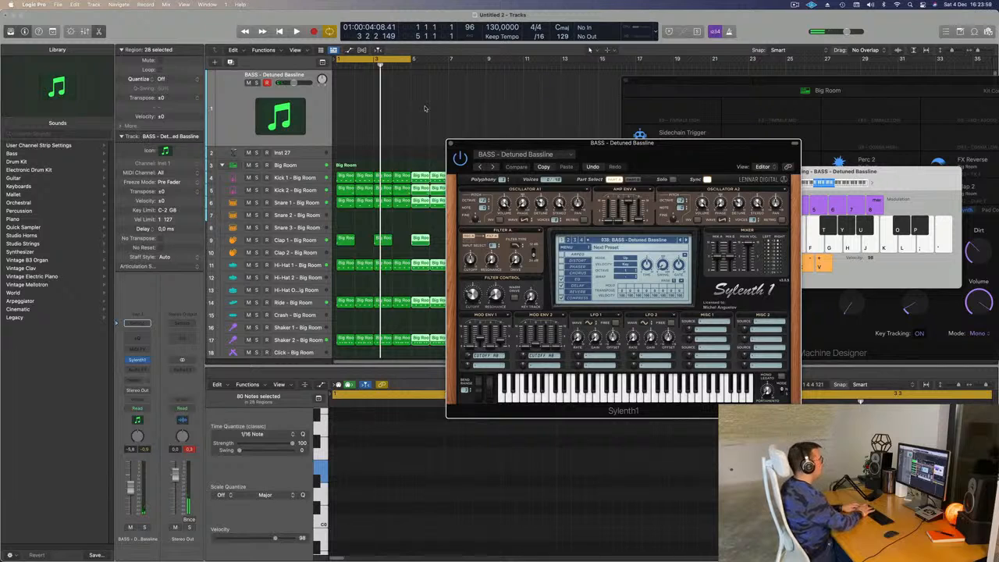
drag(602, 144, 433, 258)
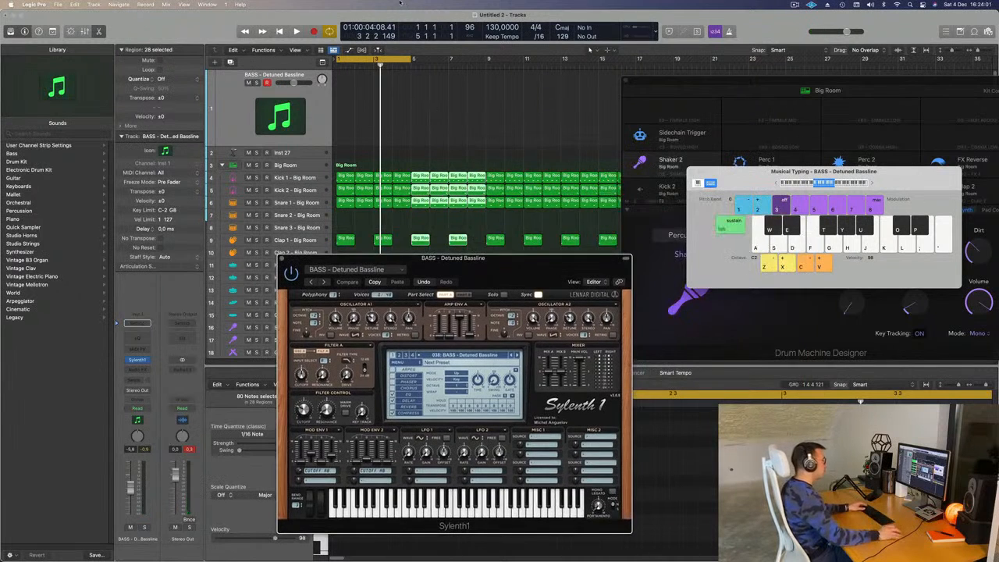
drag(805, 91, 973, 186)
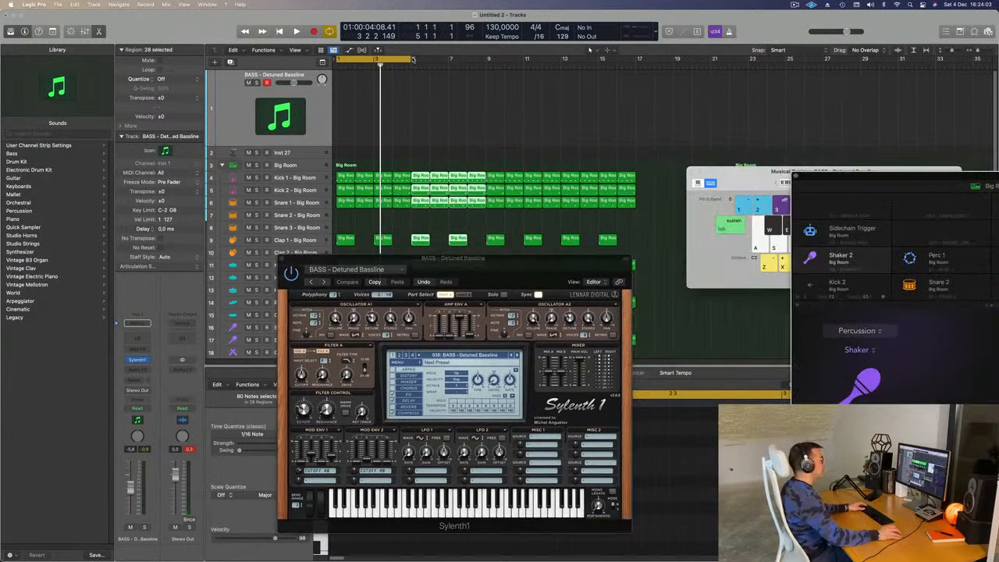
drag(413, 60, 633, 68)
- Play the extended loop and audition the Detuned Bassline preset over it with Musical Typing
key(space)
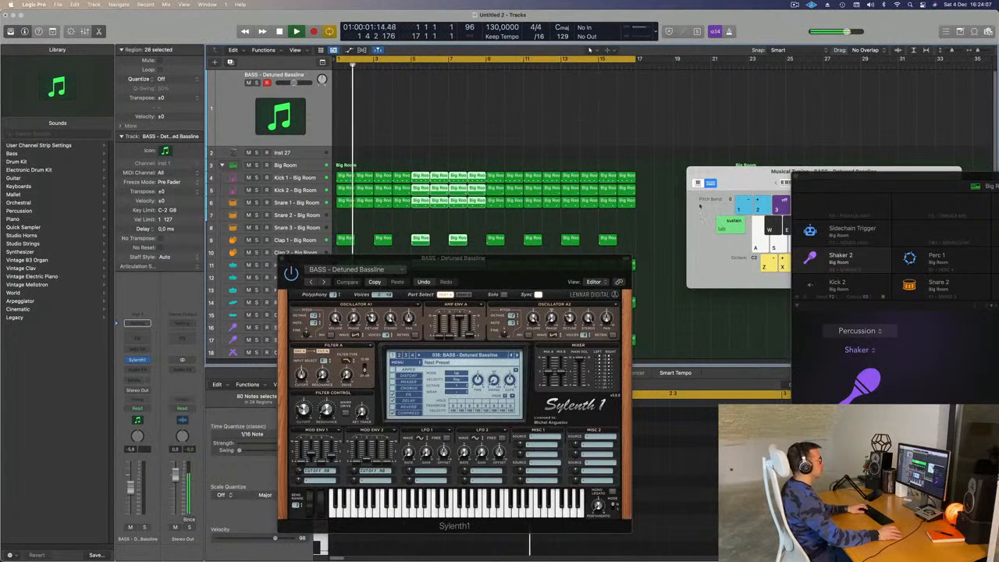
click(701, 206)
key(d)
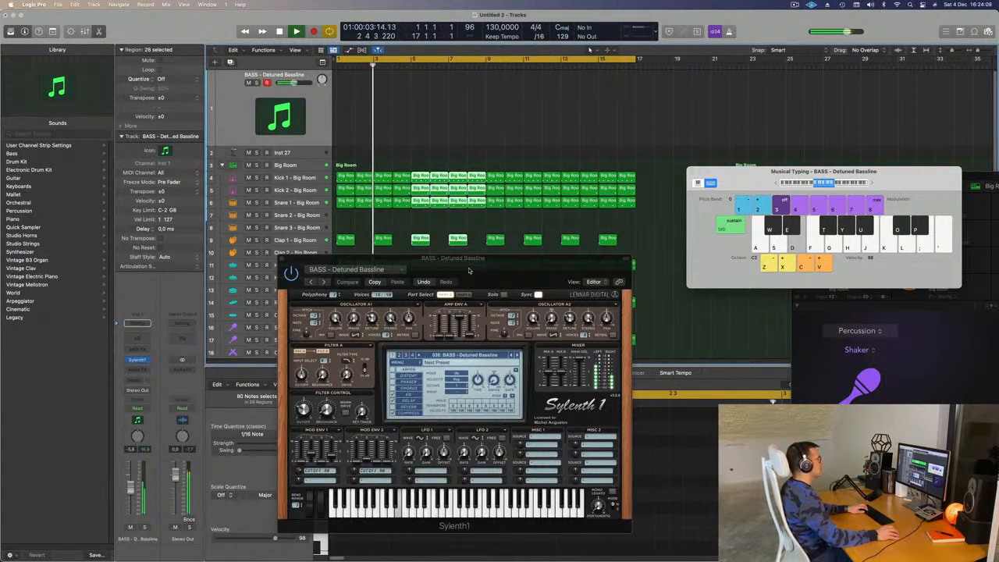
drag(469, 271, 504, 223)
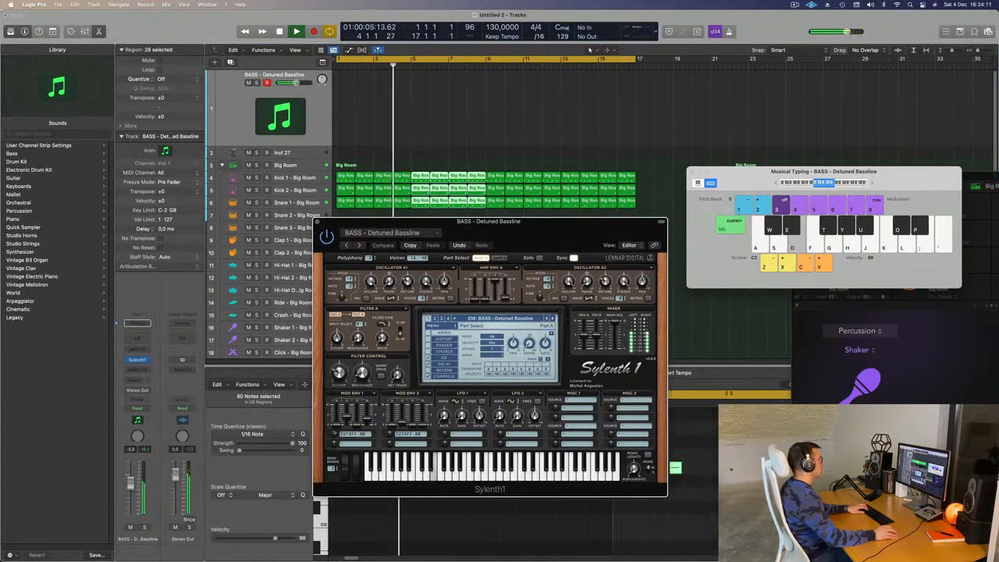
- Insert a stereo Compressor after Sylenth1 on the BASS - Detuned Bassline channel strip
click(160, 354)
click(142, 371)
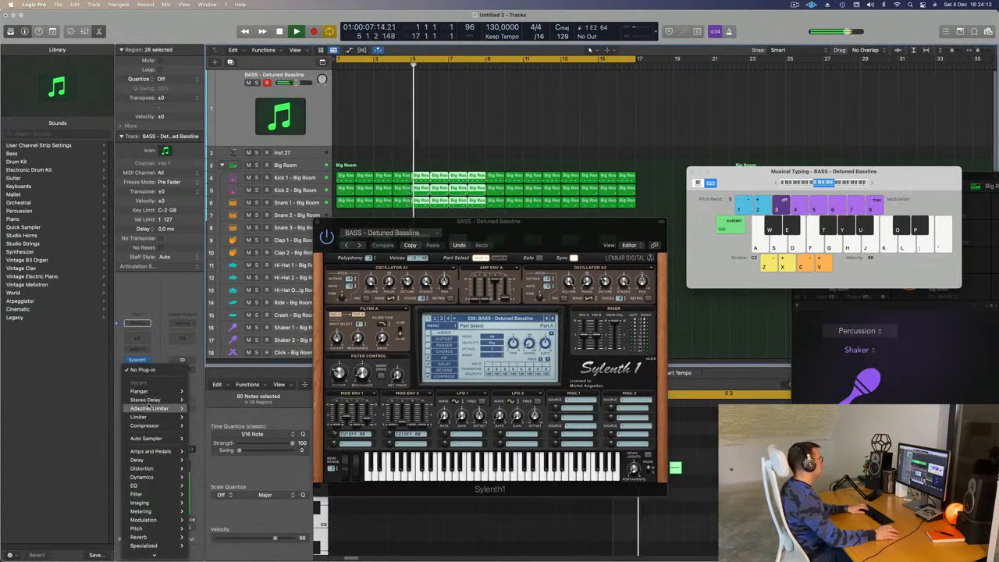
mouse_move(157, 477)
mouse_move(209, 486)
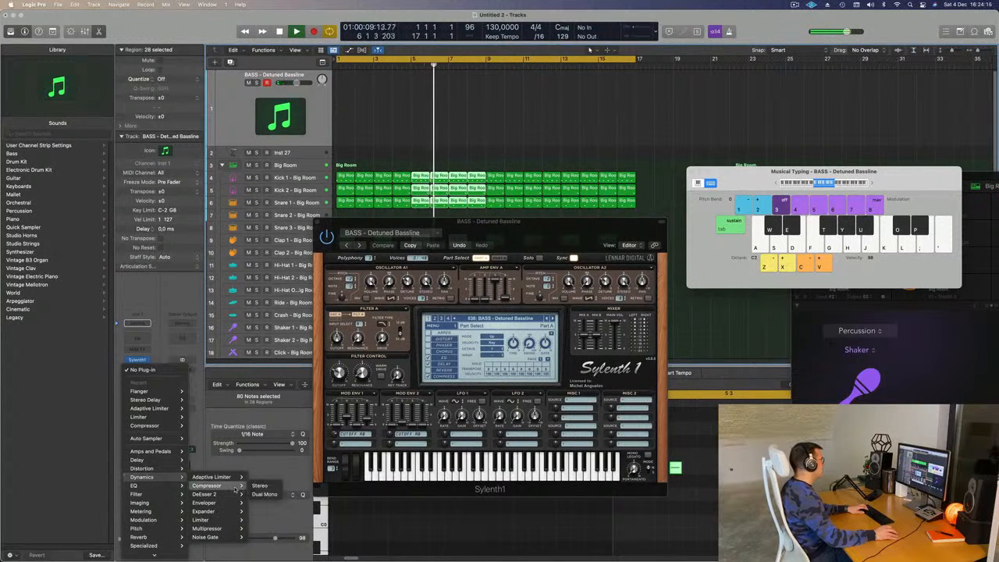
click(262, 486)
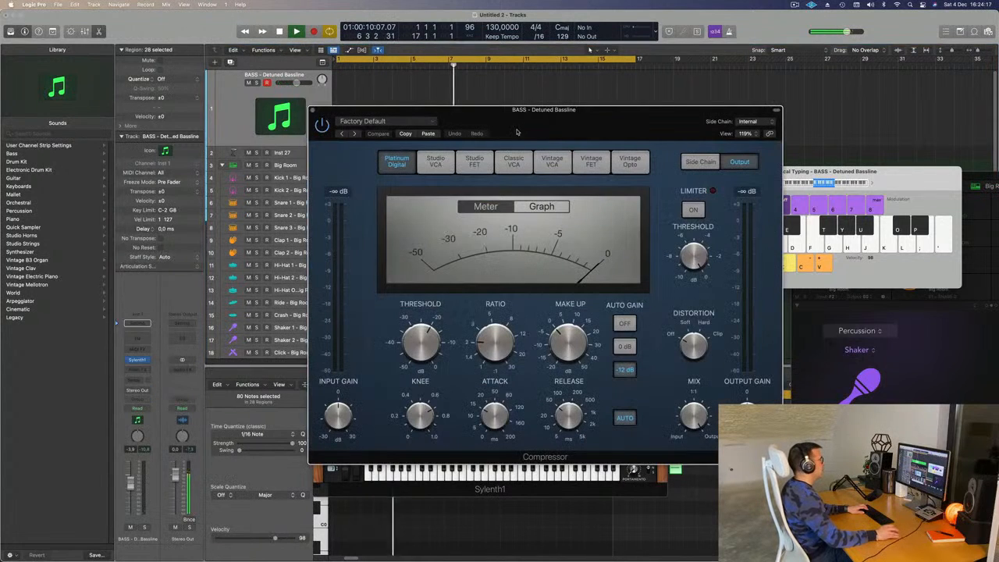
- Set the Compressor's side chain to Kick 1 - Big Room (Inst 2) and move its window clear of the arrangement
click(750, 121)
mouse_move(752, 155)
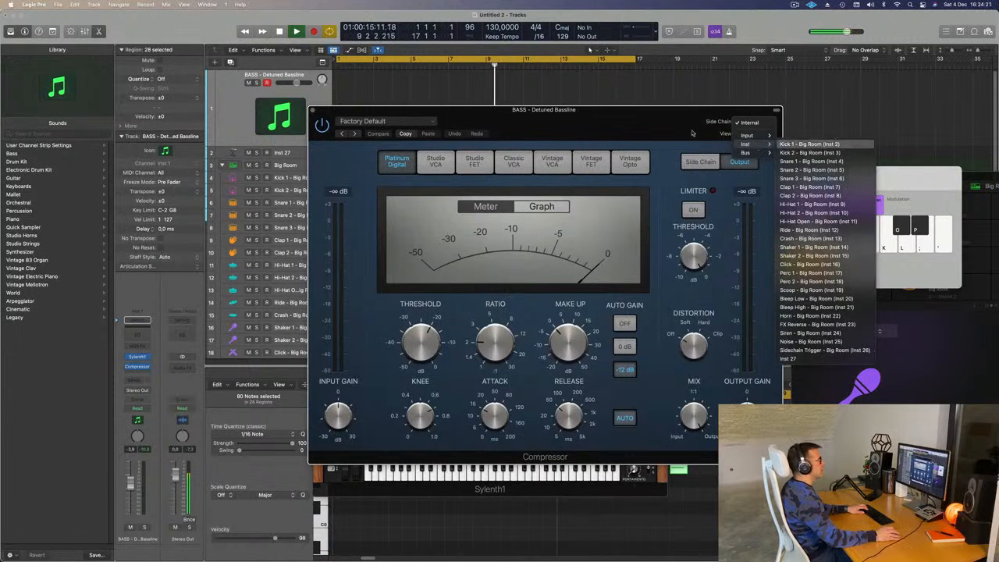
drag(621, 118, 688, 105)
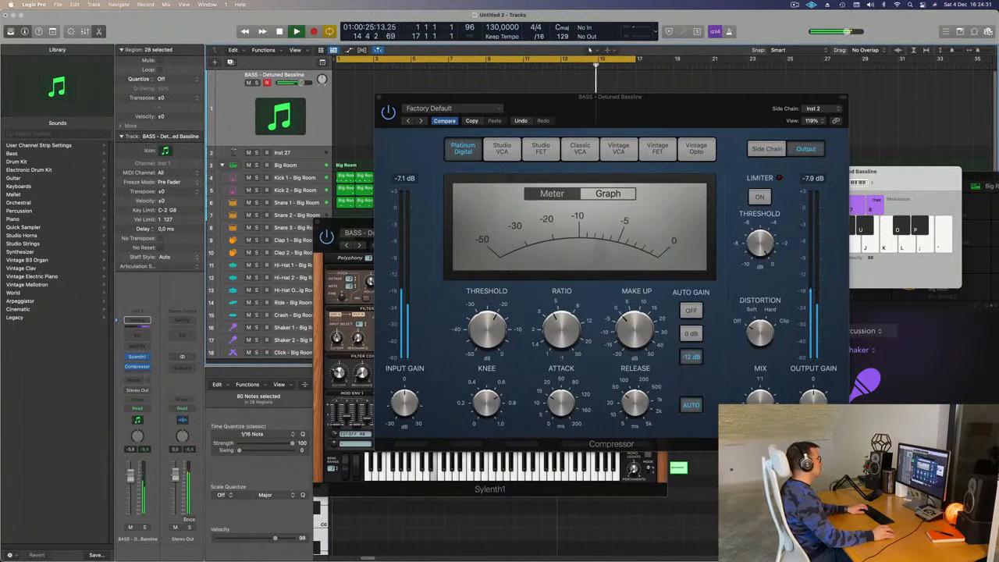
drag(650, 121, 735, 222)
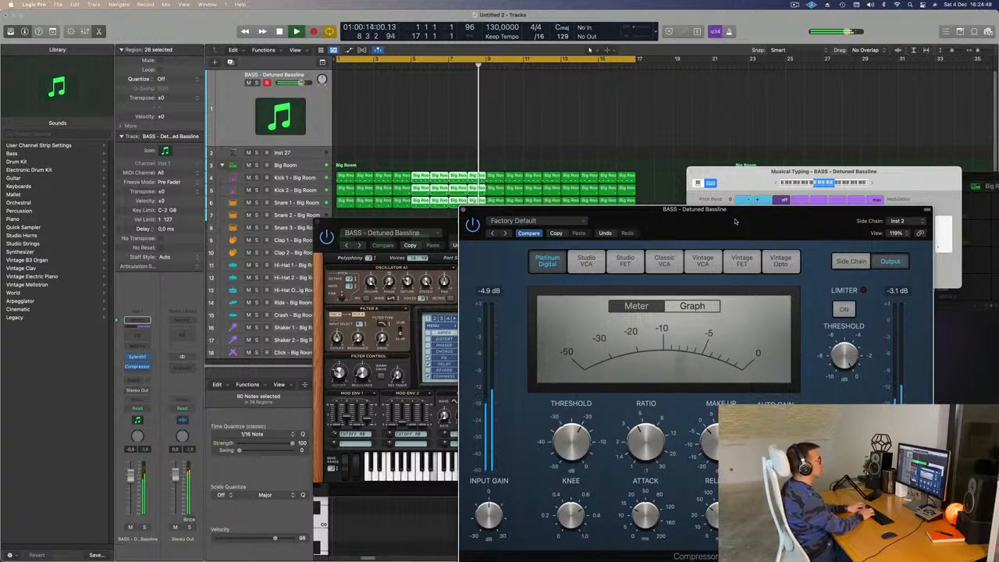
- Record a bass melody on the Detuned Bassline track from bar 1 over the drum loop
key(r)
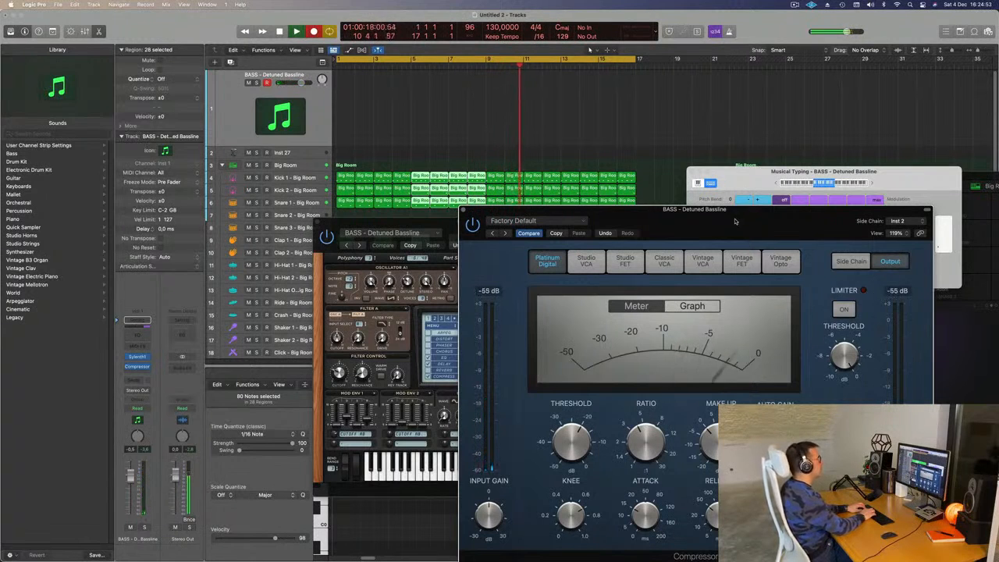
key(space)
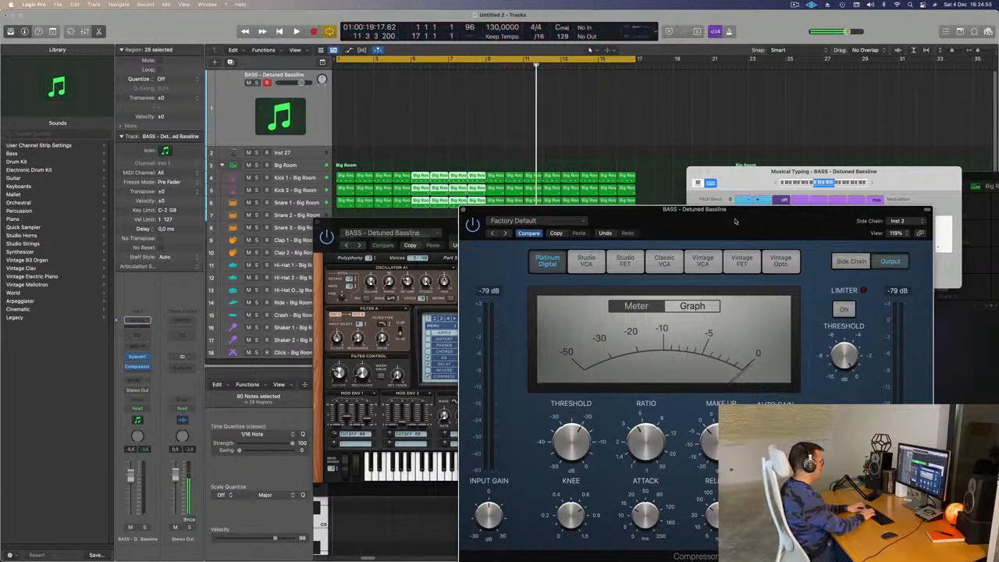
key(r)
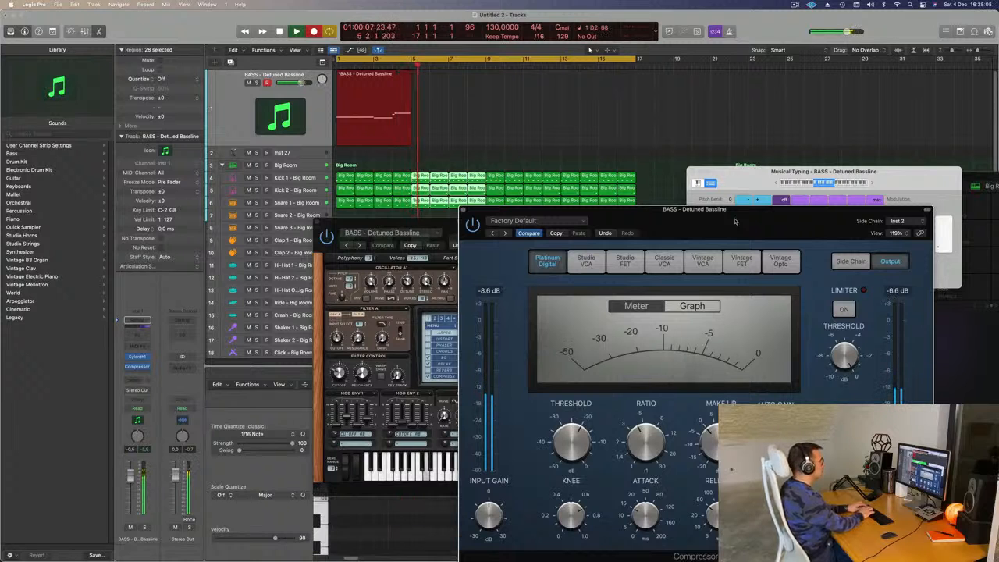
key(space)
- Open the recorded bass region in the Piano Roll and close the Compressor window
double_click(385, 75)
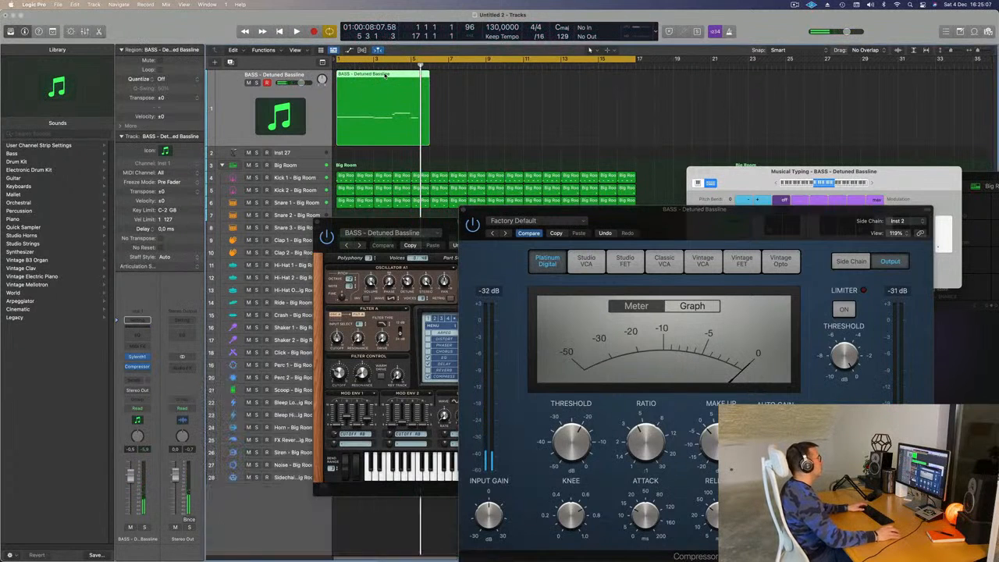
double_click(385, 75)
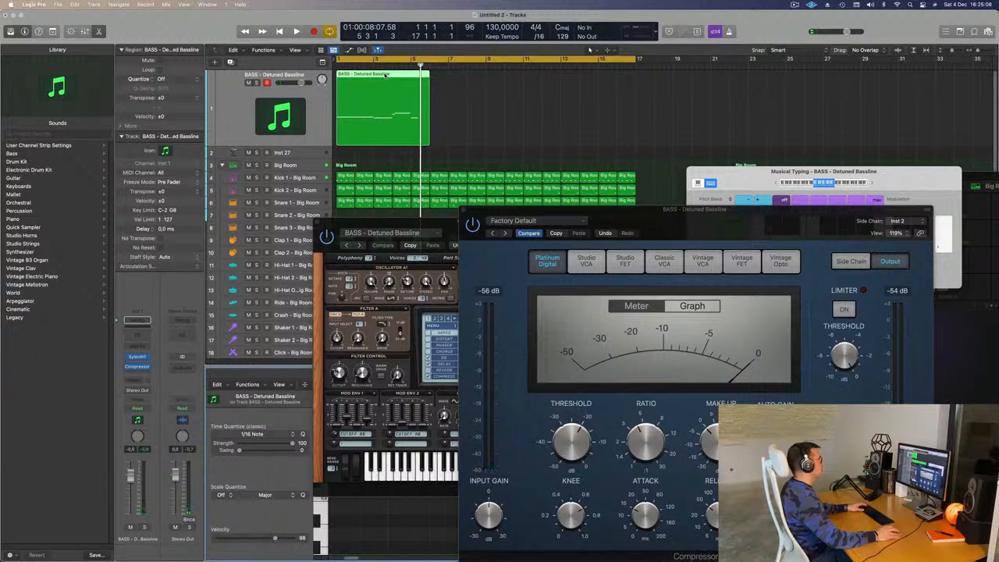
double_click(385, 76)
double_click(385, 76)
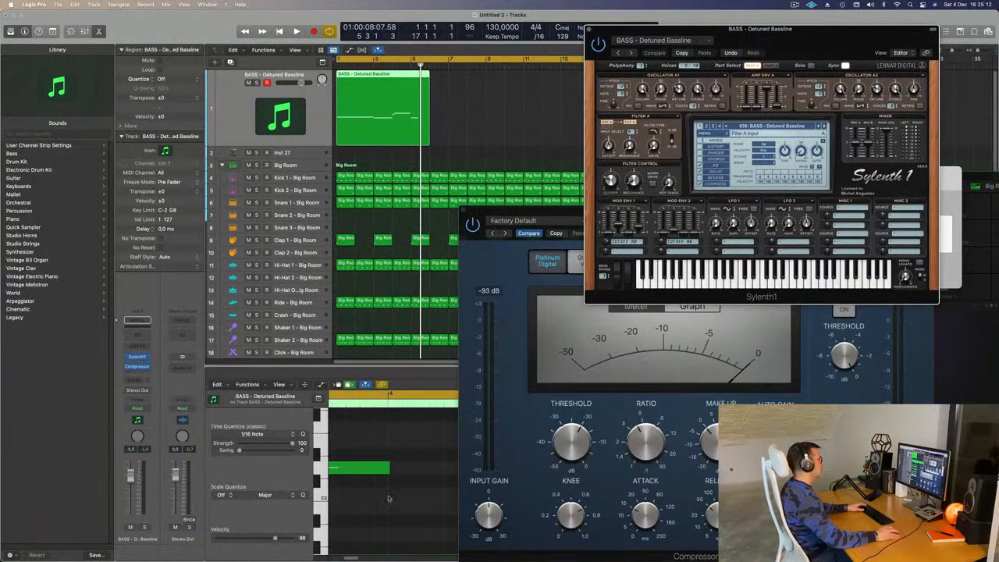
click(389, 501)
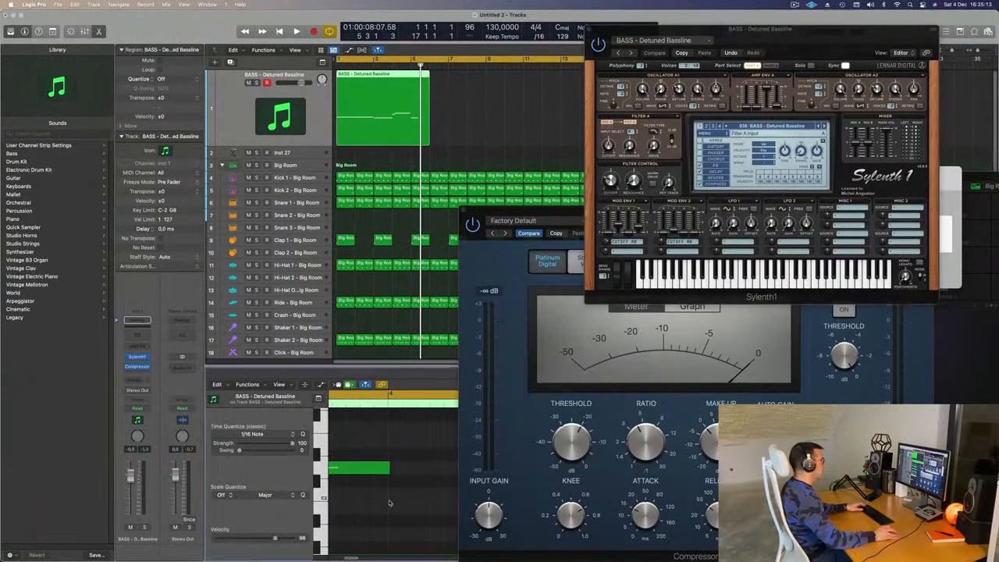
click(462, 210)
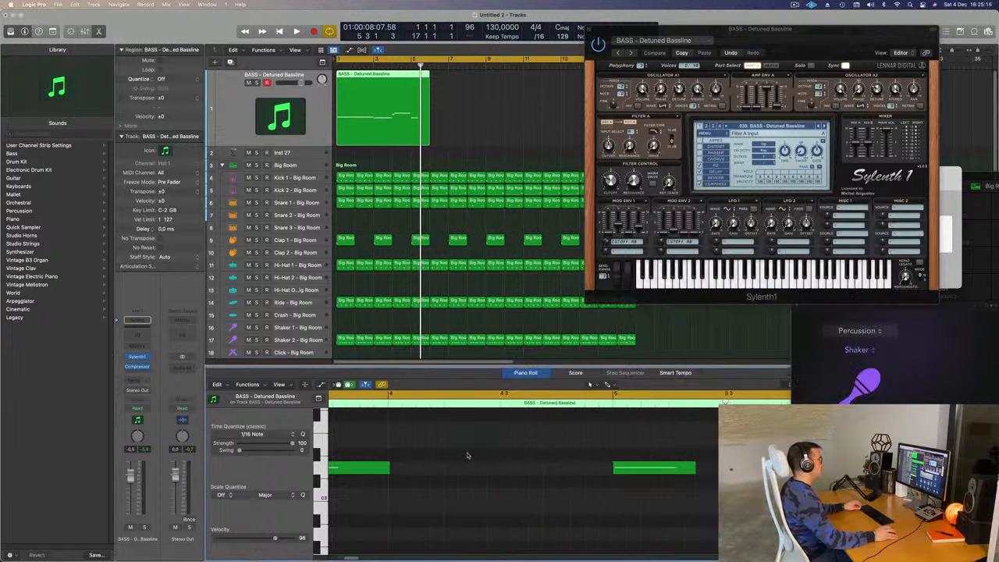
- Quantize all recorded bass notes to 1/16 and trim the end of the region to bar 5, four bars long
scroll(466, 458, left, 5)
scroll(498, 494, up, 3)
scroll(499, 496, down, 5)
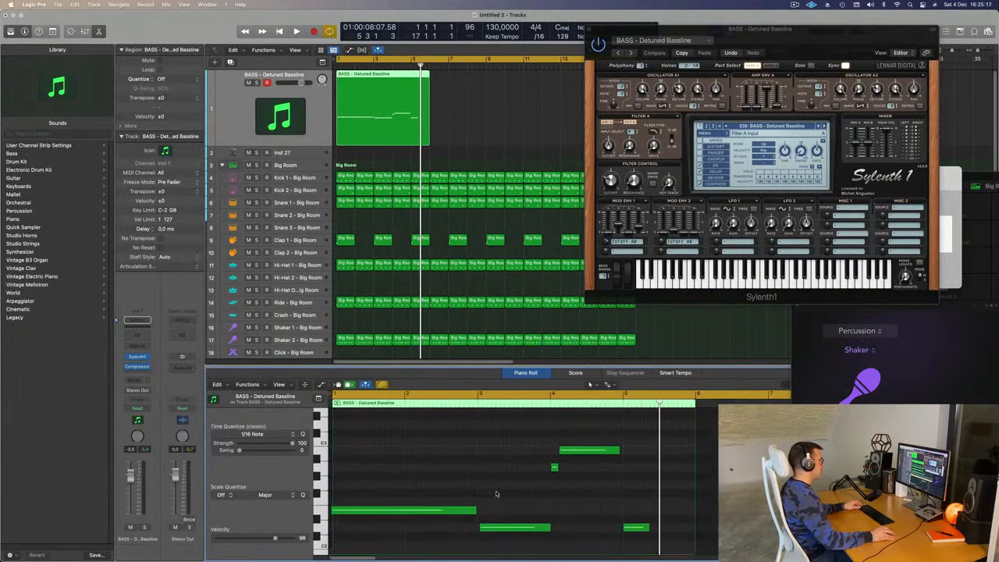
key(super+a)
click(523, 504)
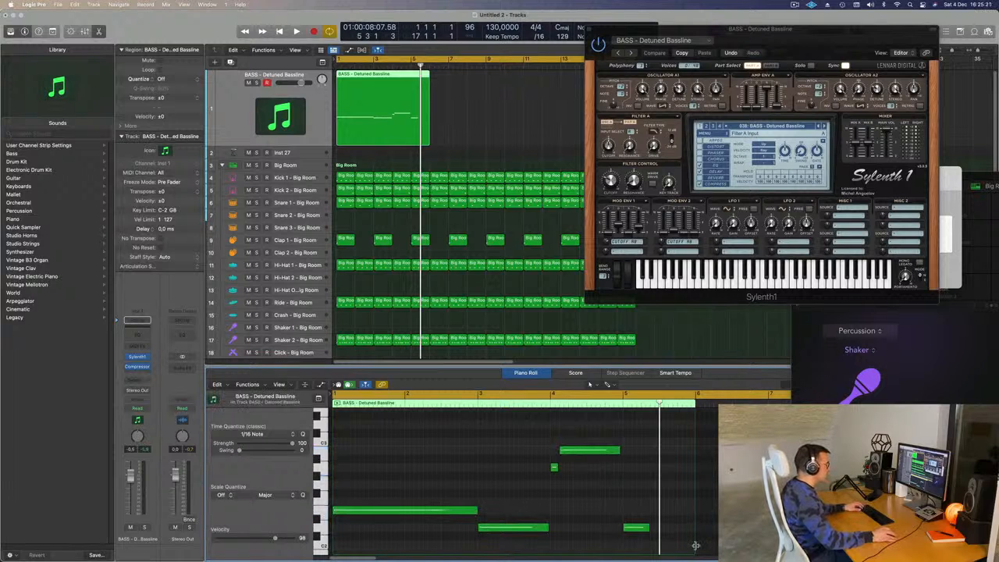
drag(696, 545, 623, 537)
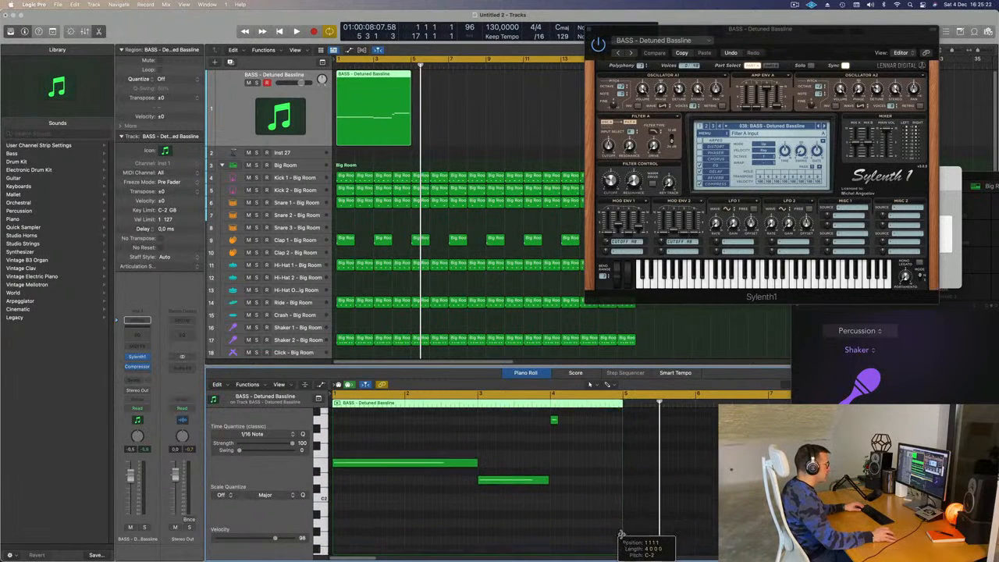
- Play the trimmed bass region with the drums and examine its note positions and lengths in the Piano Roll
key(space)
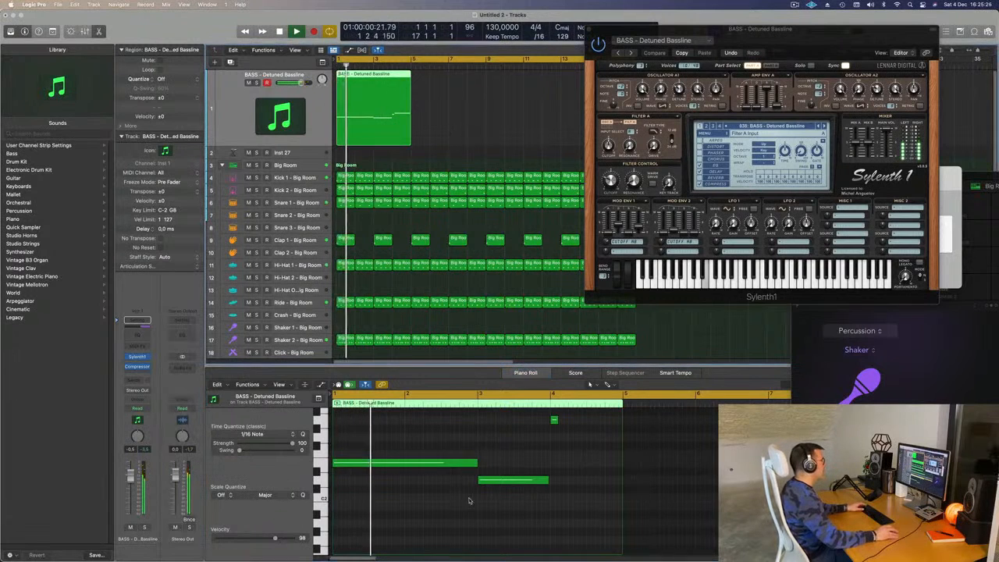
scroll(456, 516, up, 3)
scroll(458, 500, right, 2)
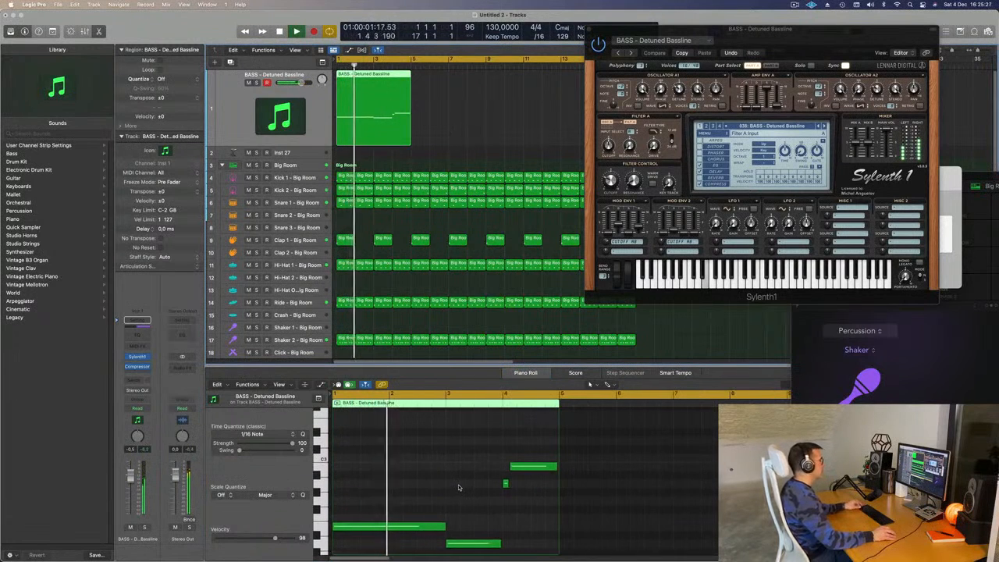
scroll(459, 487, up, 2)
scroll(459, 486, left, 2)
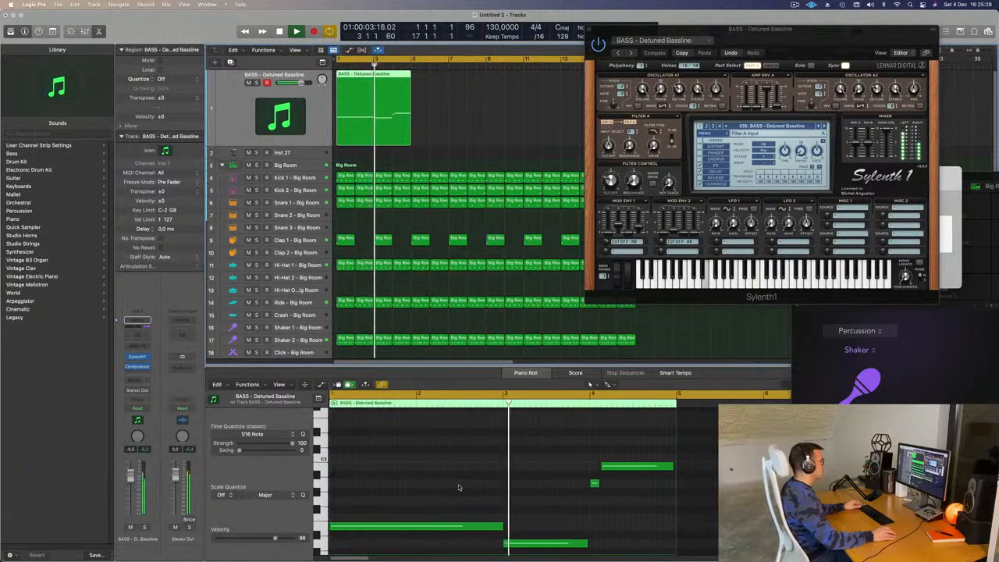
scroll(462, 485, up, 3)
scroll(491, 487, down, 2)
scroll(496, 487, up, 3)
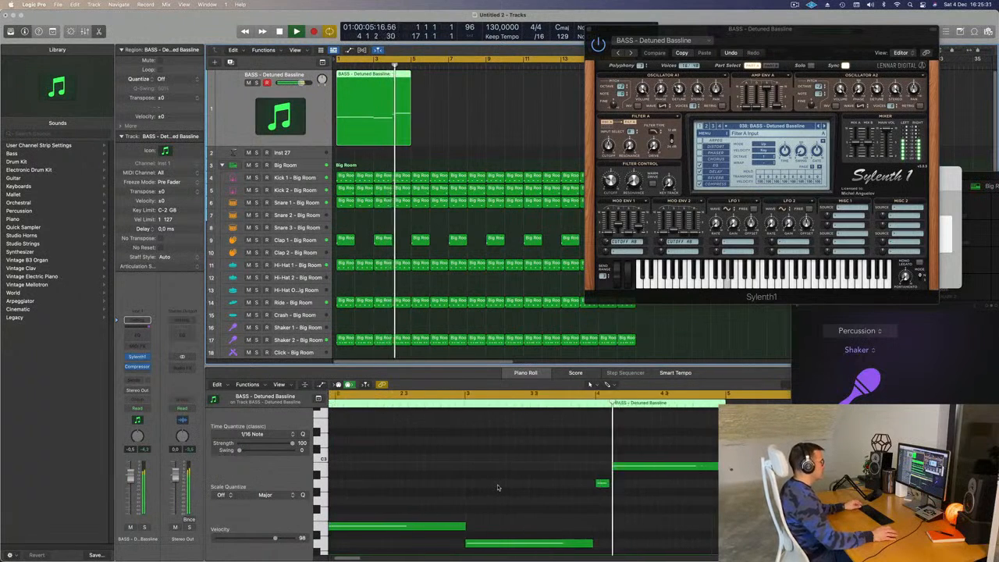
scroll(497, 487, right, 2)
key(space)
- Lengthen the short A2 note at bar 4 to 0 0 2 0, extend the bar 3 note to bar 4, and replay from the start
scroll(589, 495, up, 2)
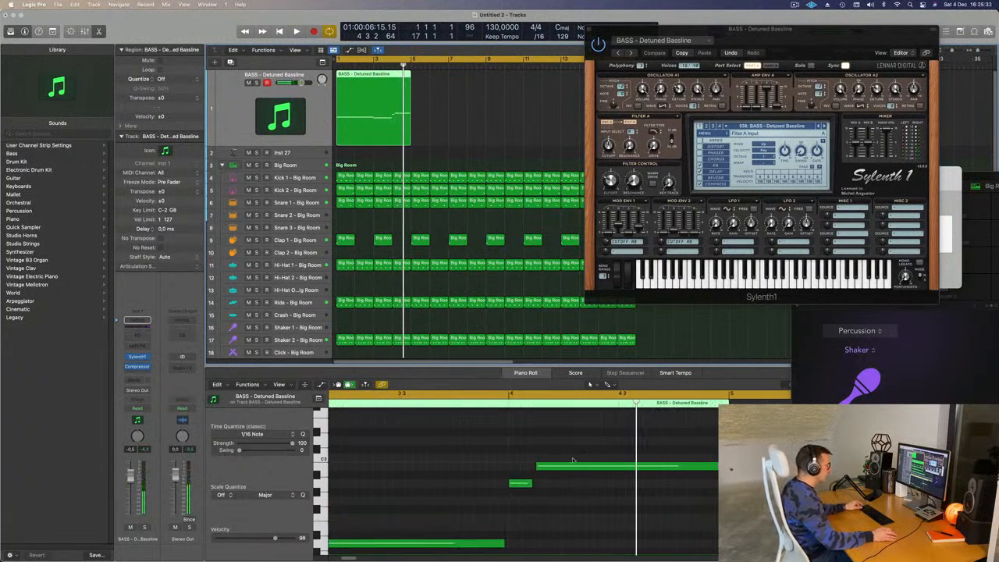
drag(532, 483, 535, 486)
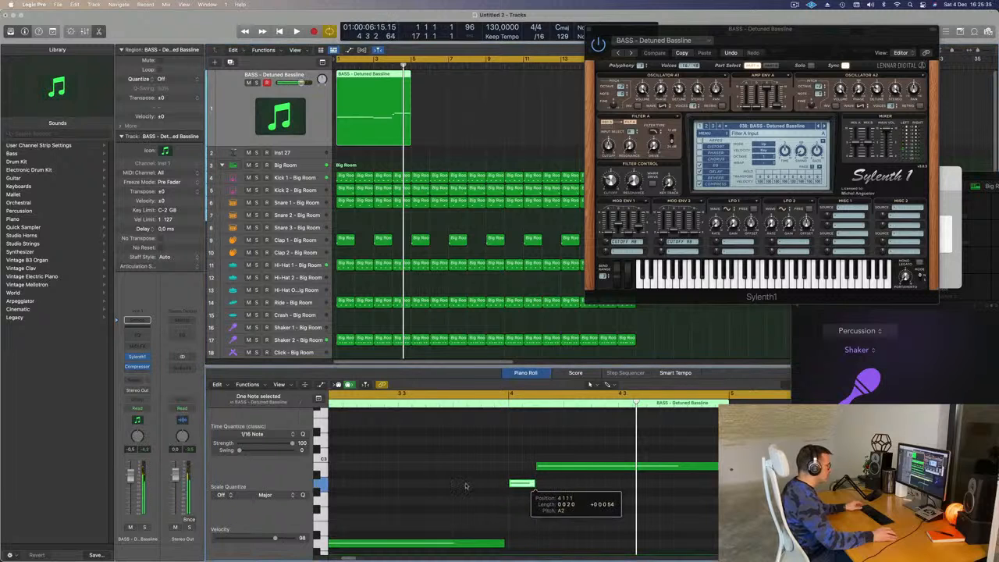
key(Return)
key(space)
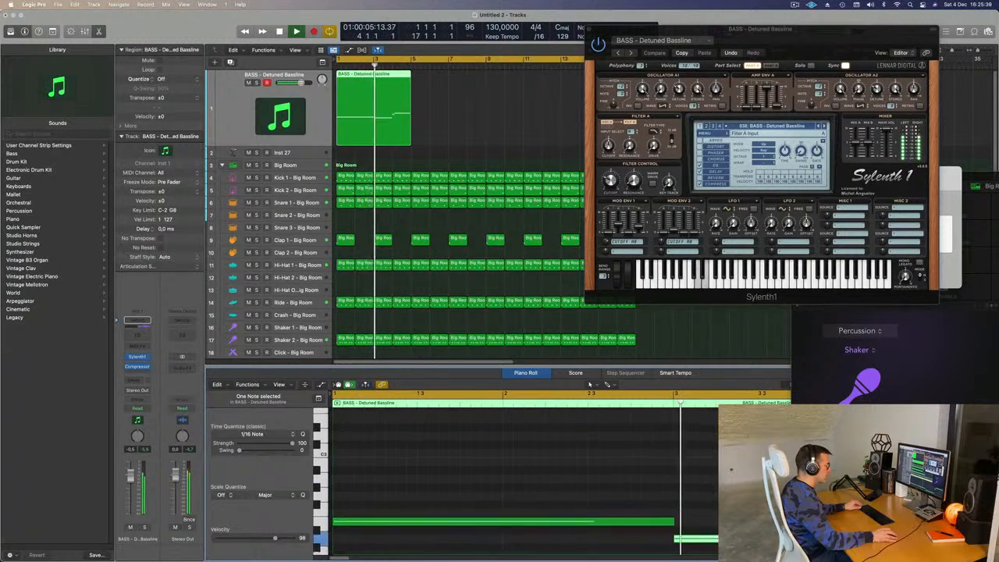
scroll(618, 511, down, 1)
key(Return)
scroll(619, 511, down, 3)
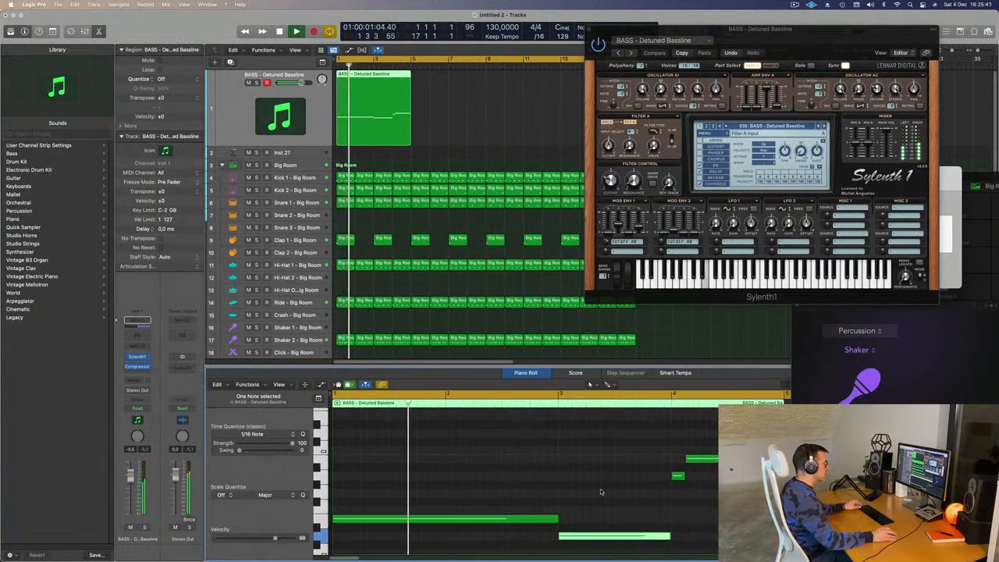
- Repeat the four-bar bass region three times to fill up to bar 17, start playback and close the Sylenth1 window
drag(794, 36, 719, 153)
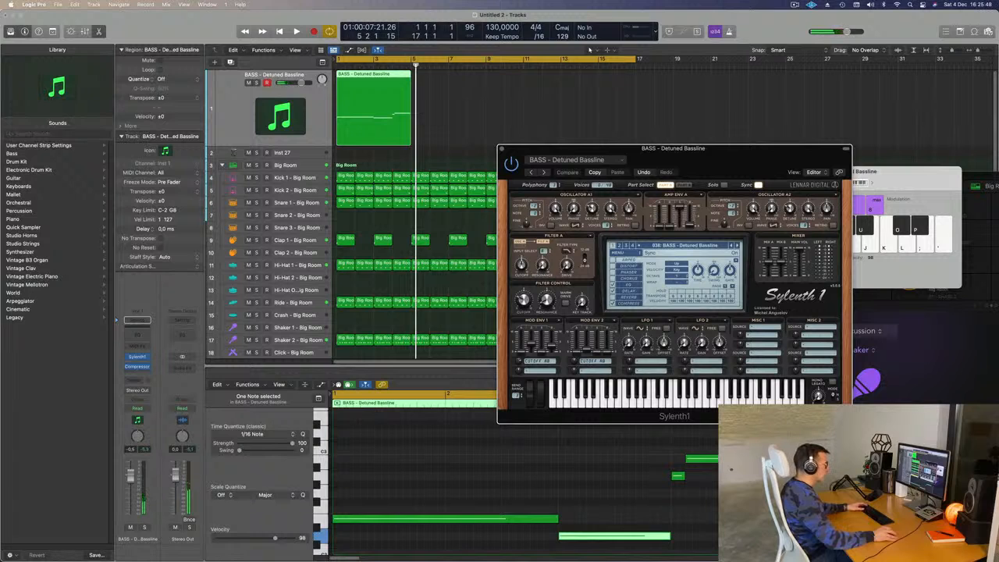
click(728, 459)
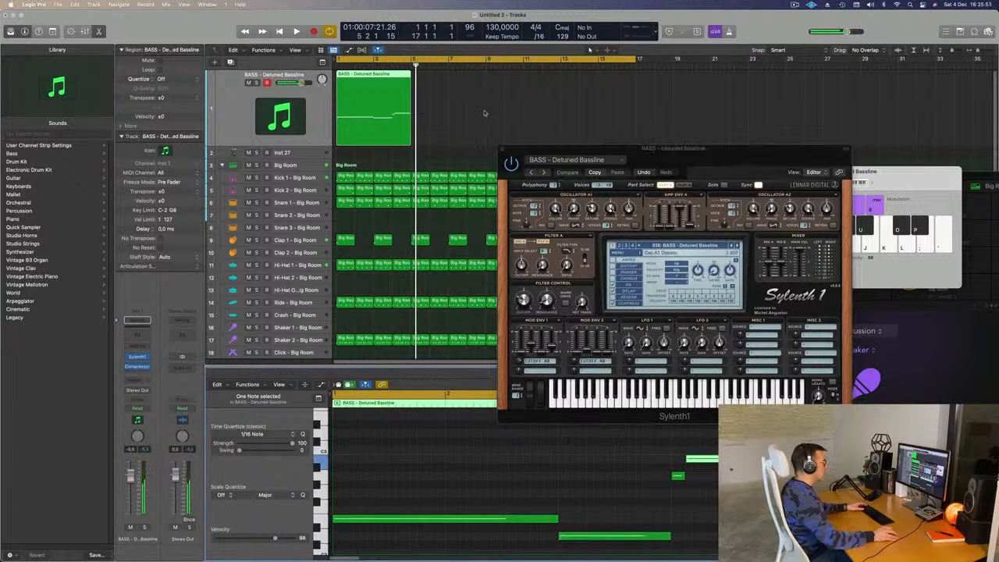
key(super+r)
key(super+r)
key(super+r)
key(space)
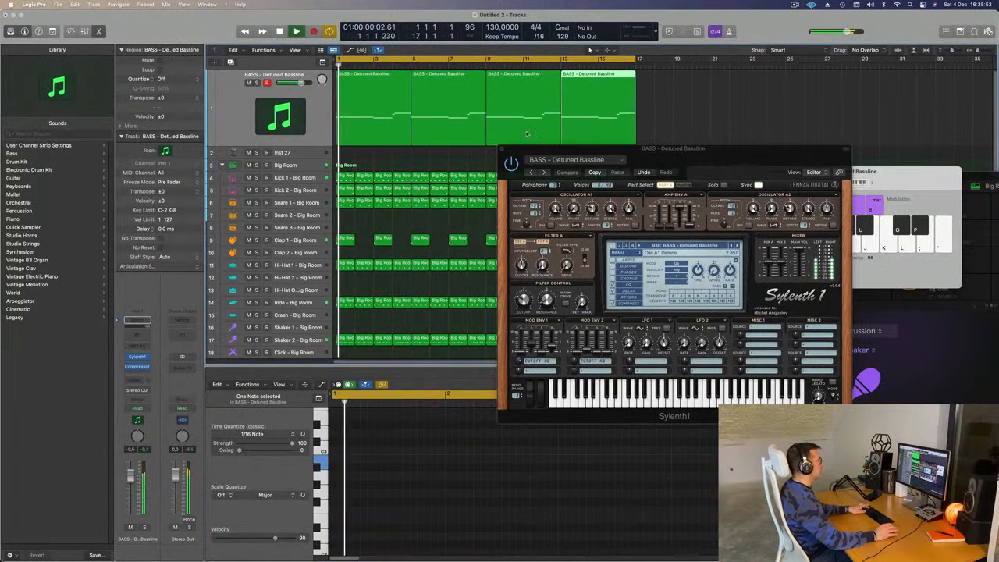
drag(742, 151, 626, 82)
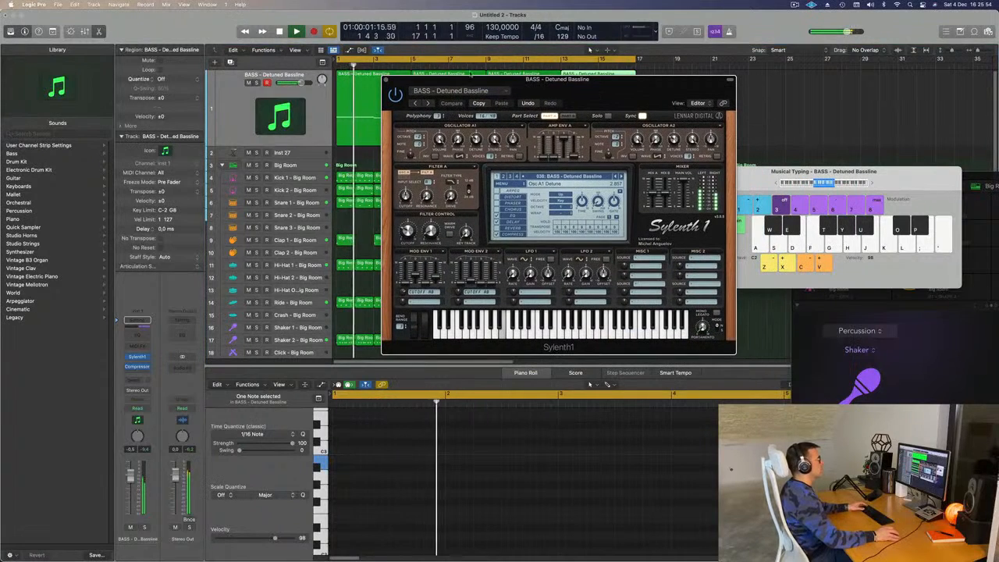
click(386, 80)
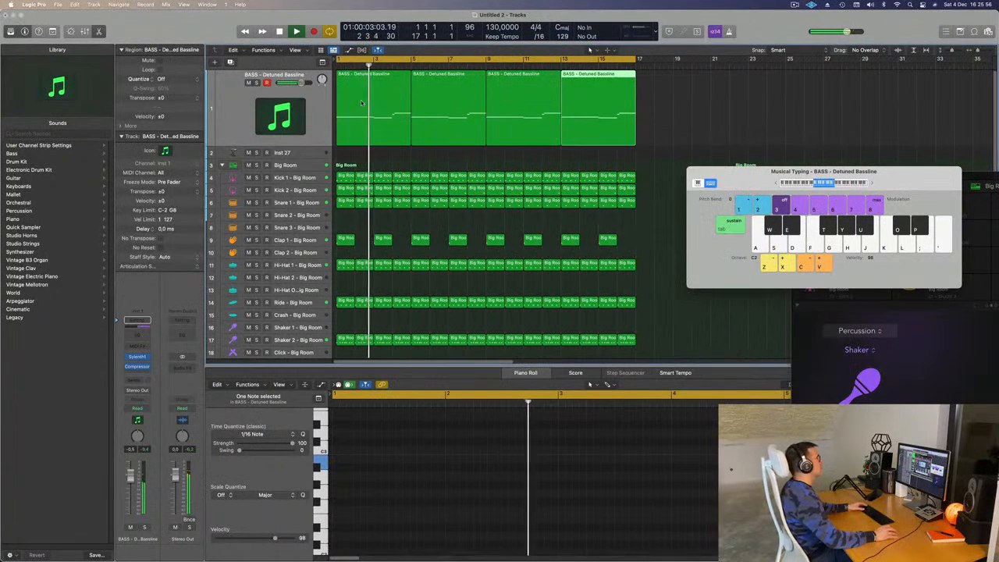
- Duplicate the Detuned Bassline track with its plug-ins and copy its four bass regions onto the new track
click(252, 109)
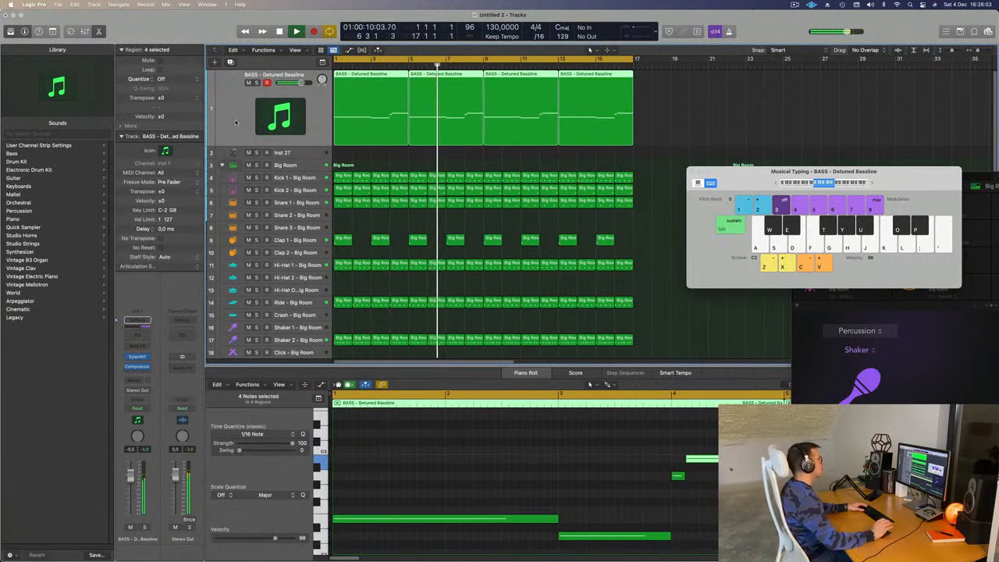
key(super+Left)
key(super+Left)
key(super+Left)
key(super+Left)
key(super+Left)
key(Return)
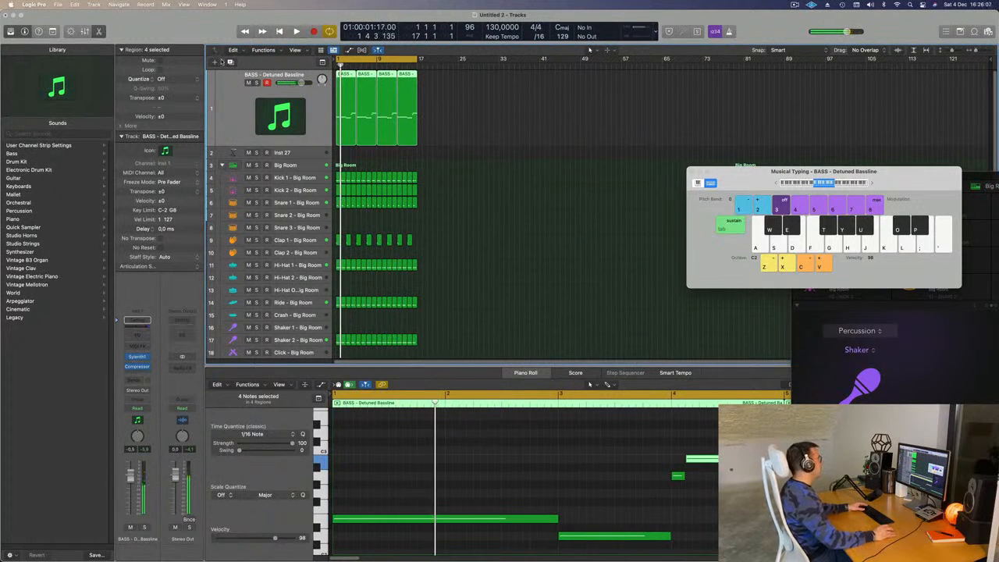
key(super+d)
drag(460, 103, 348, 136)
key(Return)
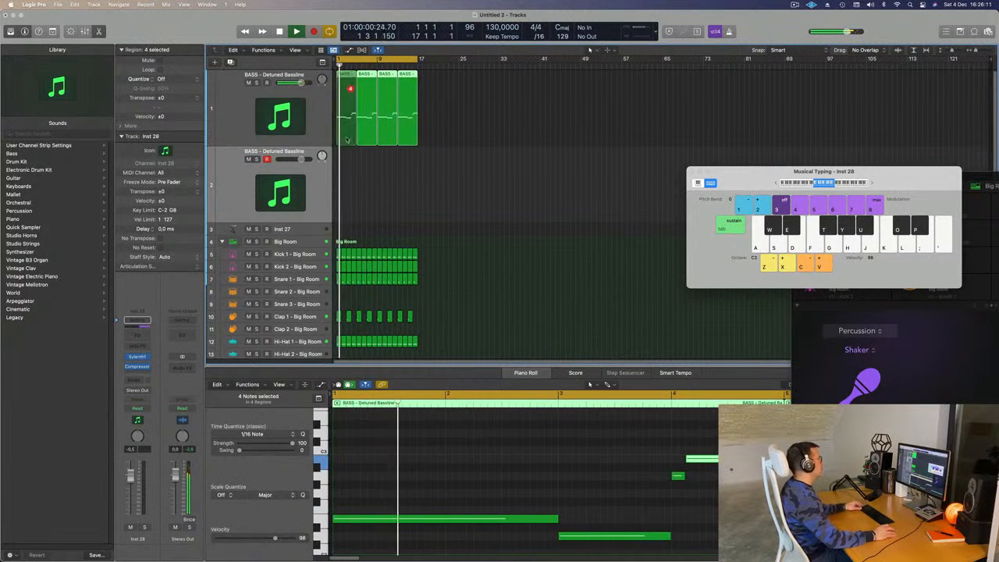
drag(344, 82, 344, 187)
- Mute the original bass track and play the duplicated bass part from the beginning
key(space)
click(249, 83)
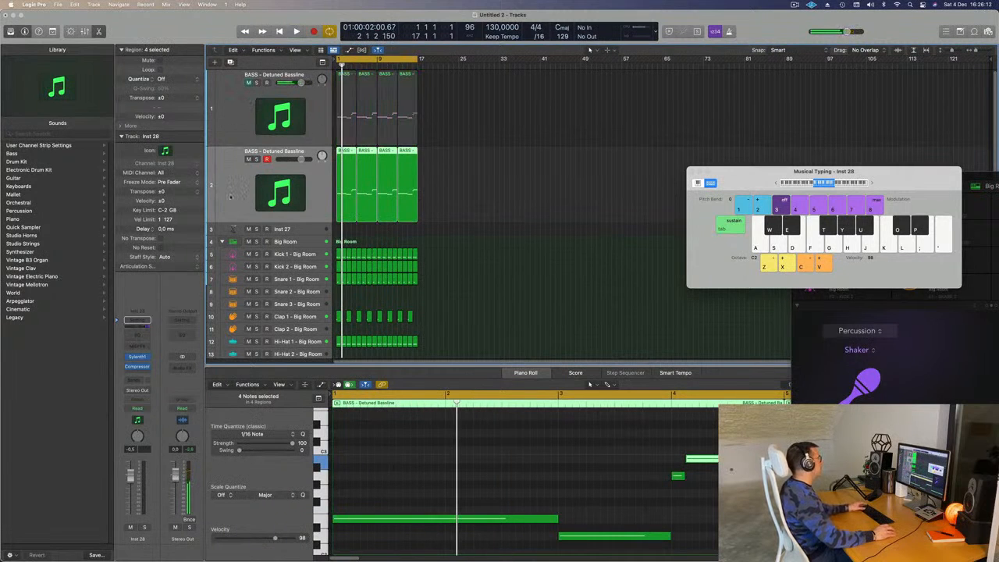
key(Return)
key(space)
key(Return)
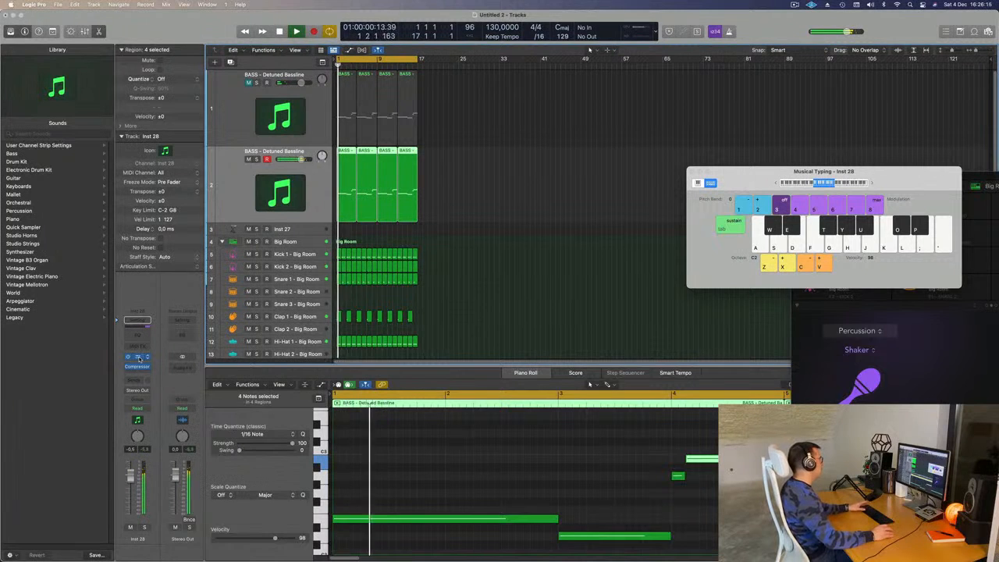
- Open Sylenth1 on the duplicated bass track and audition successive presets up to BASS - Electro Addicted, restarting playback from the beginning
click(137, 356)
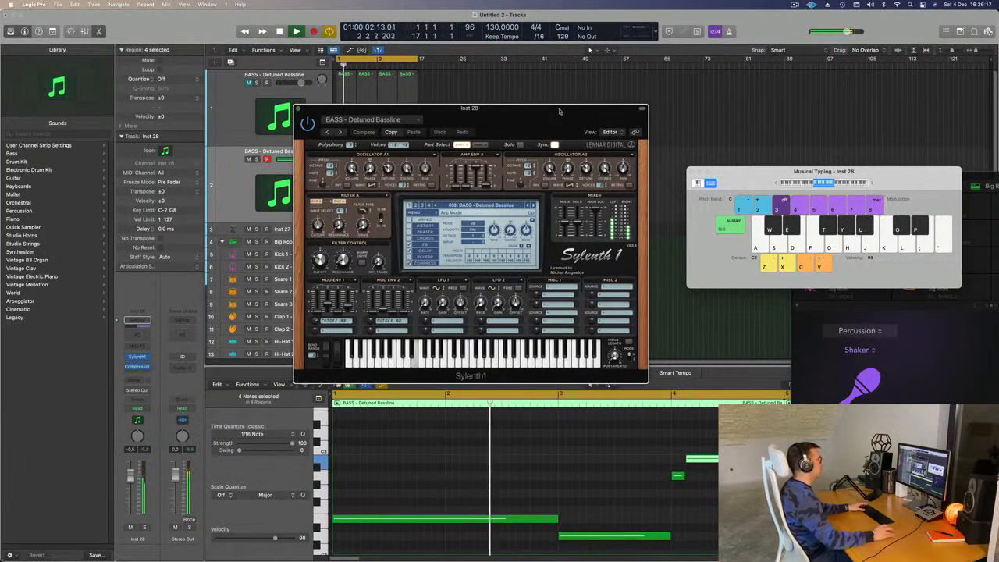
key(Return)
click(533, 207)
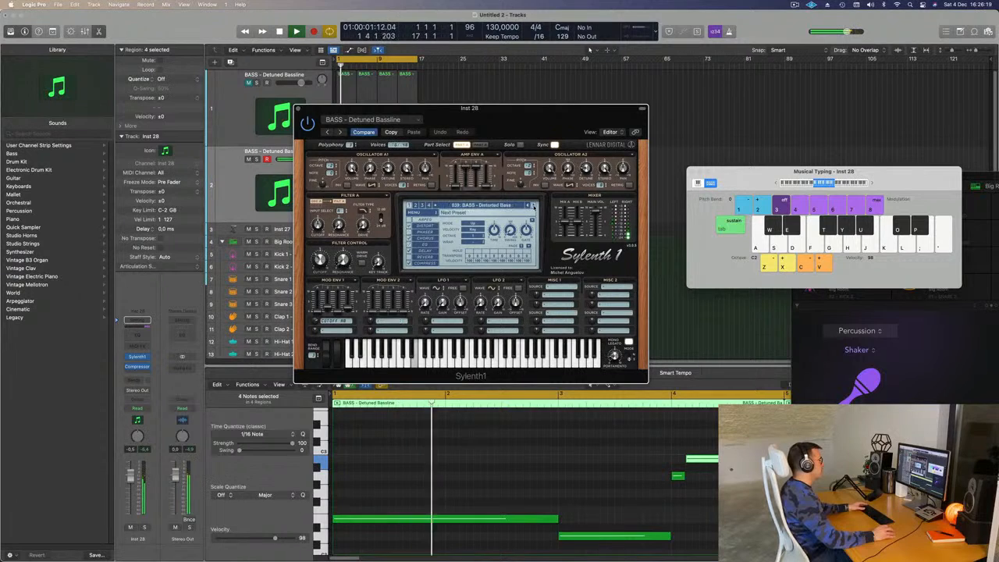
key(Return)
click(533, 206)
key(Return)
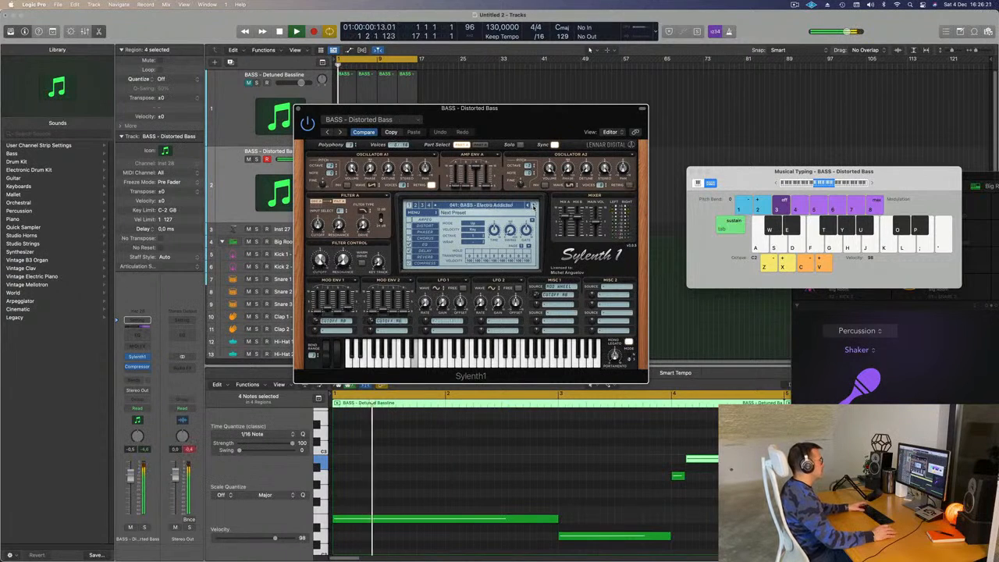
click(533, 206)
key(Return)
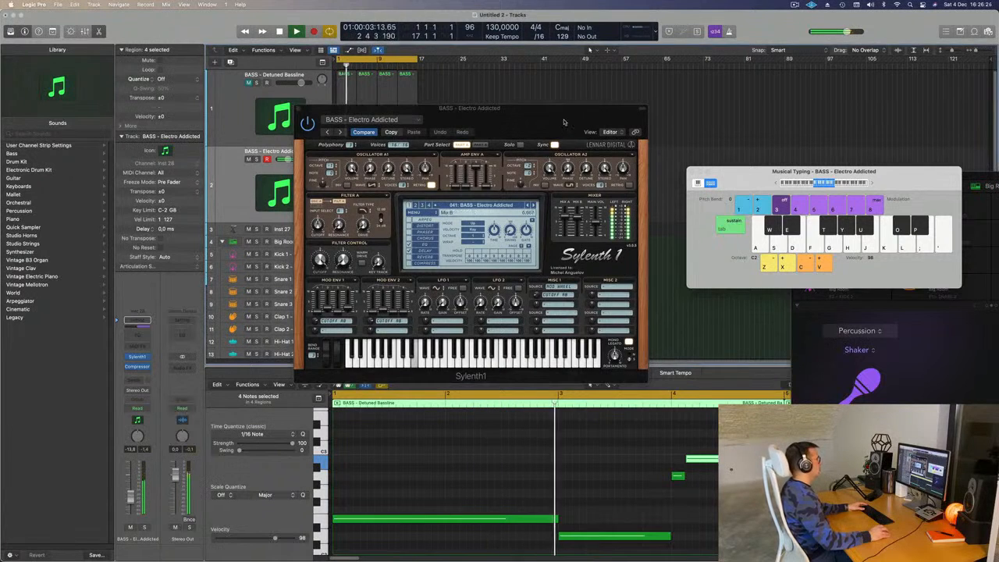
- Move the Sylenth1 window aside and audition further bass presets, including Electro Thing 2, Fat Saws and Felicity
drag(552, 120, 605, 126)
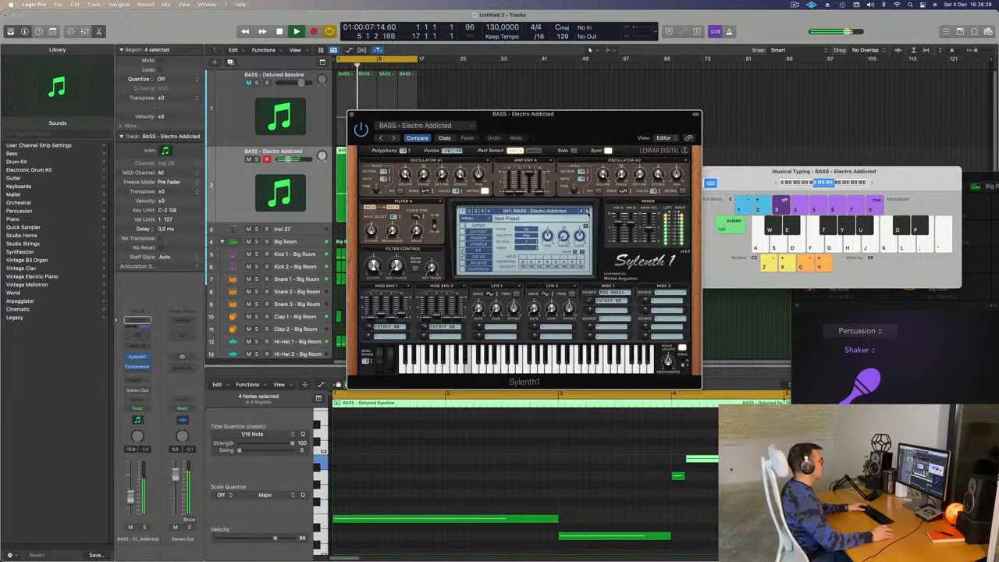
click(587, 210)
click(587, 211)
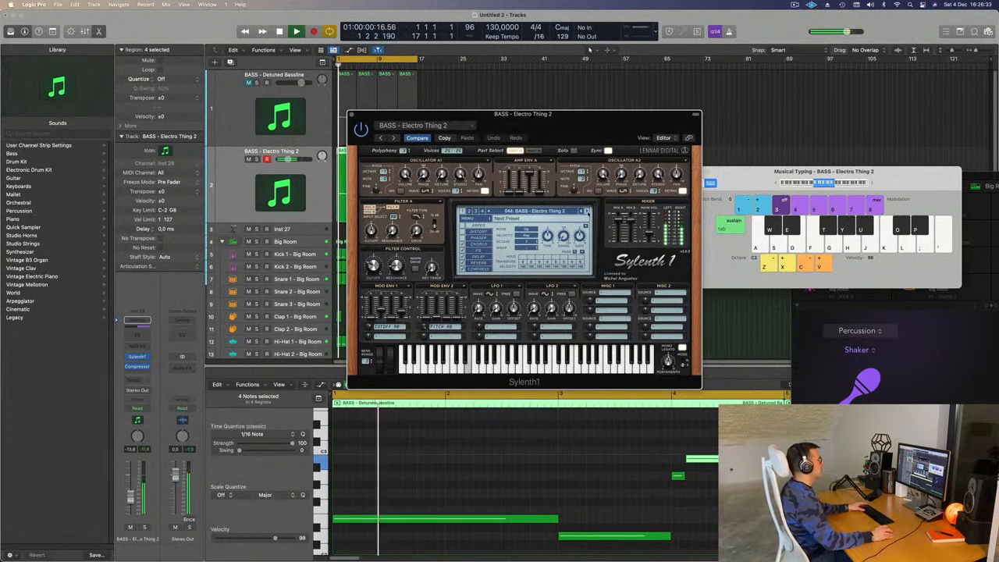
click(587, 212)
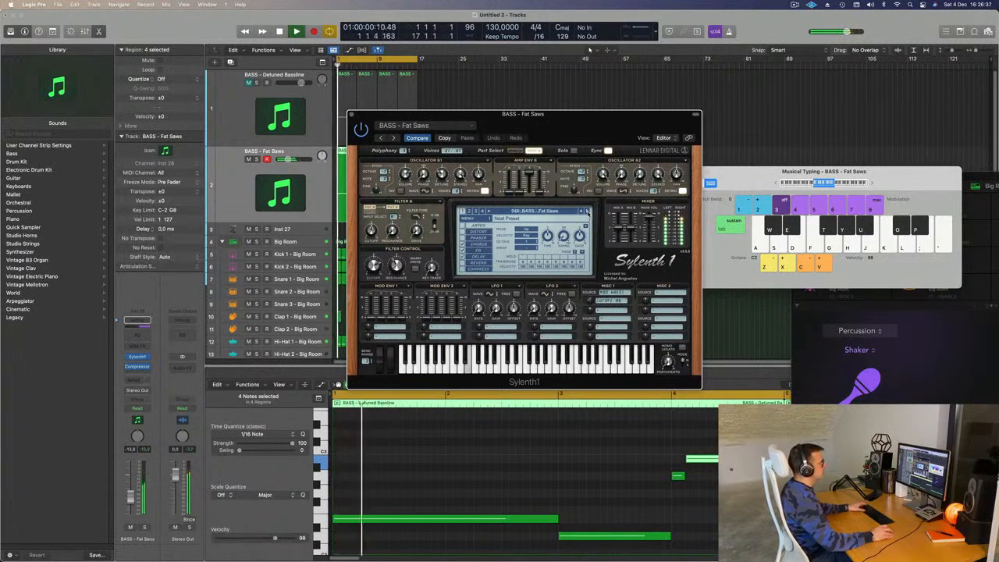
click(587, 212)
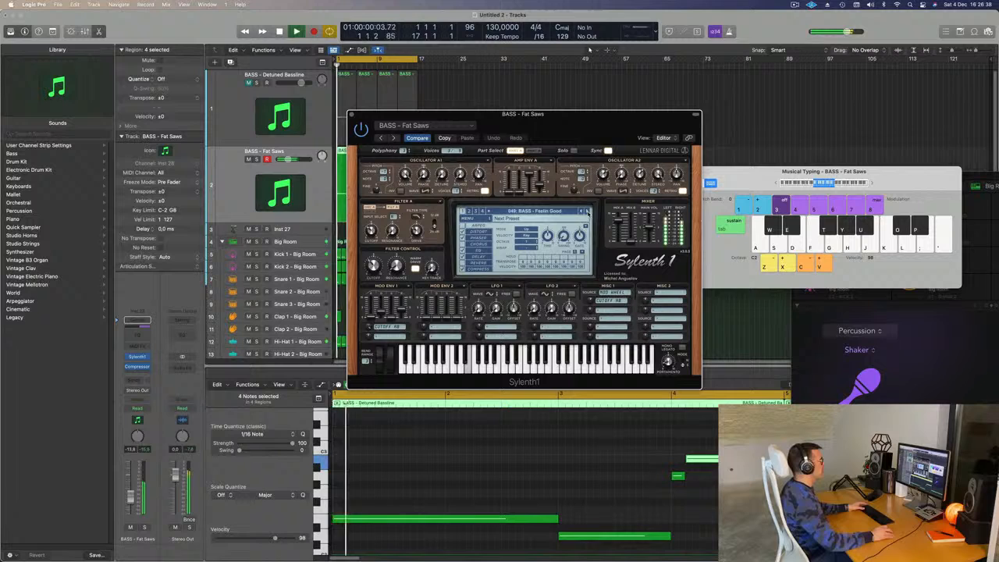
click(588, 212)
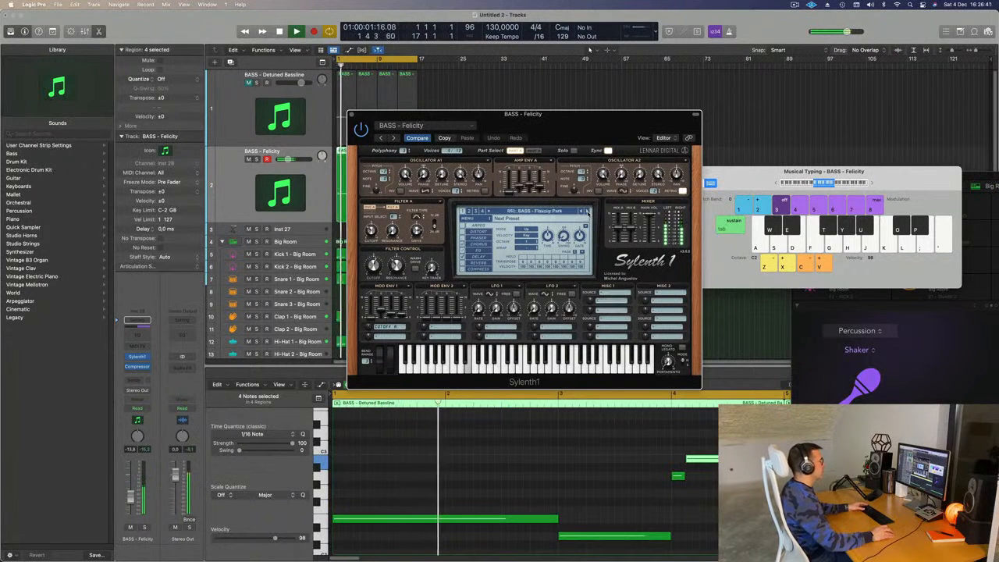
- Continue auditioning the bass presets through Get Outta My Way and Hard Bass to Heavy House
click(587, 212)
click(587, 211)
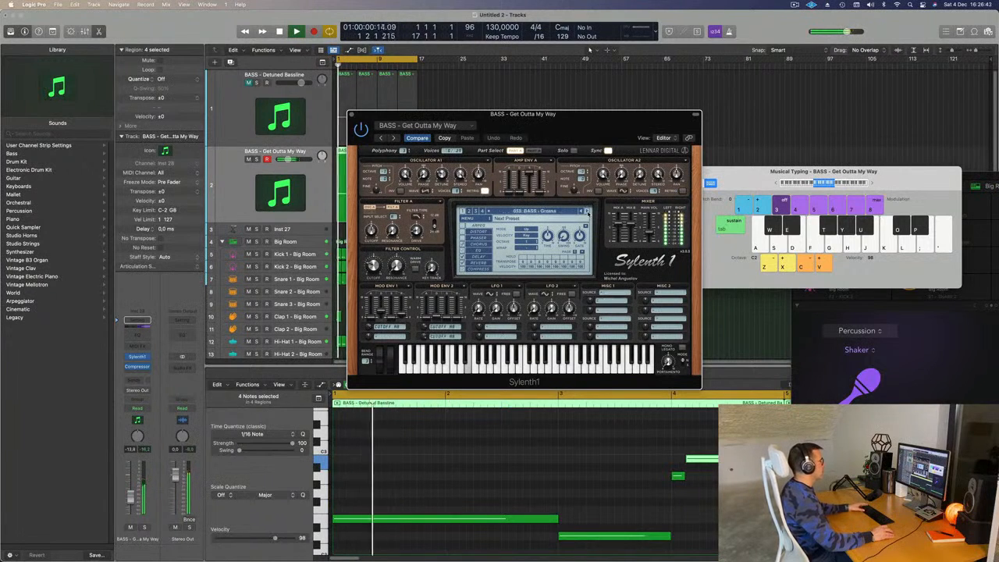
click(587, 212)
click(588, 212)
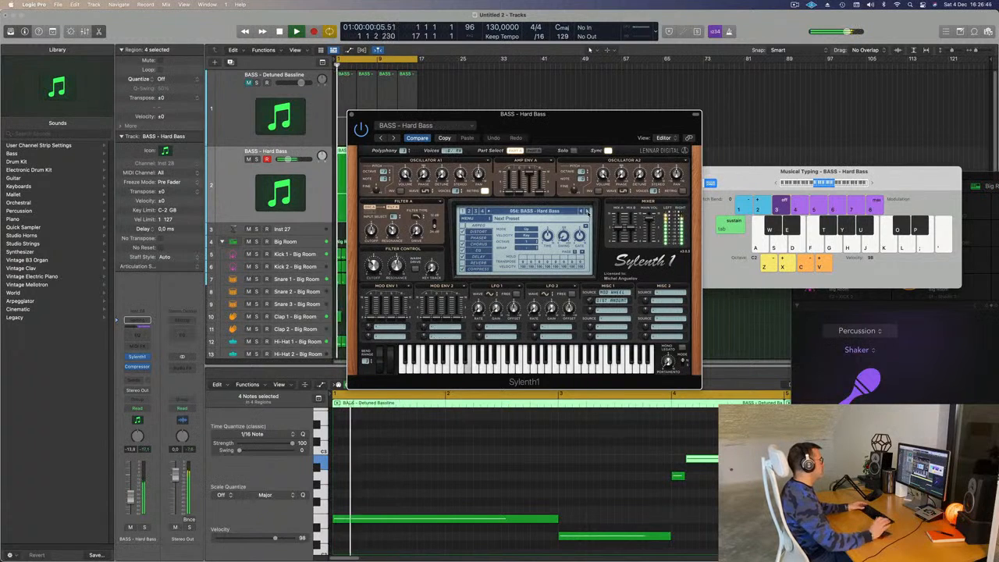
click(587, 212)
key(space)
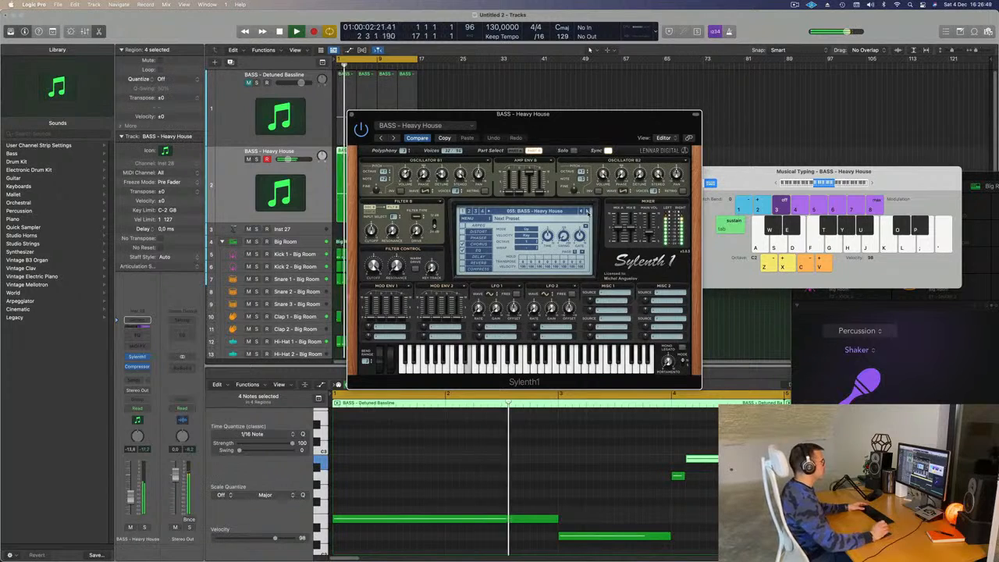
- Advance through High Pass Bassline and Long Bass to the BASS - Moog Style Bass preset, and move the Sylenth1 window clear of the regions
click(587, 212)
click(587, 212)
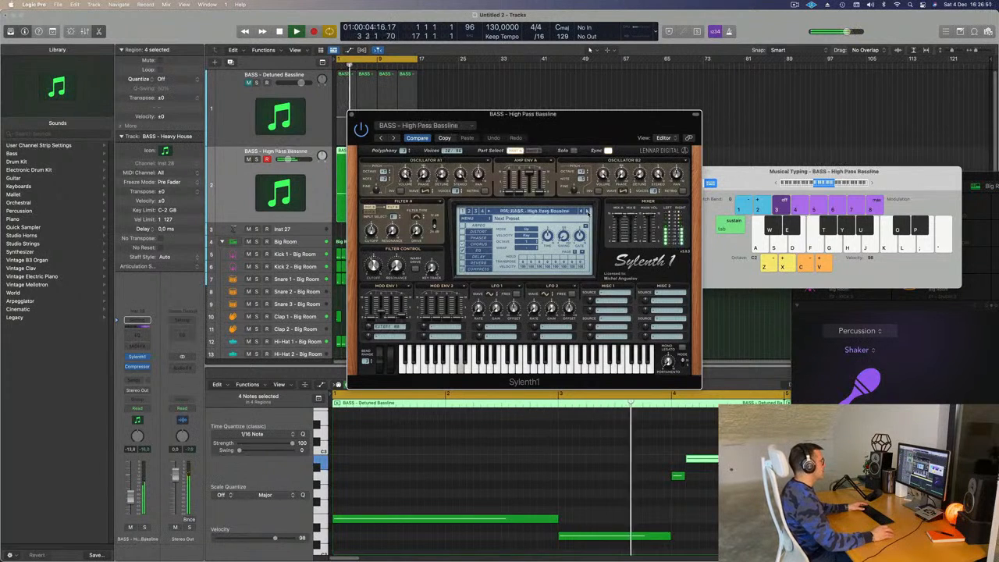
click(588, 212)
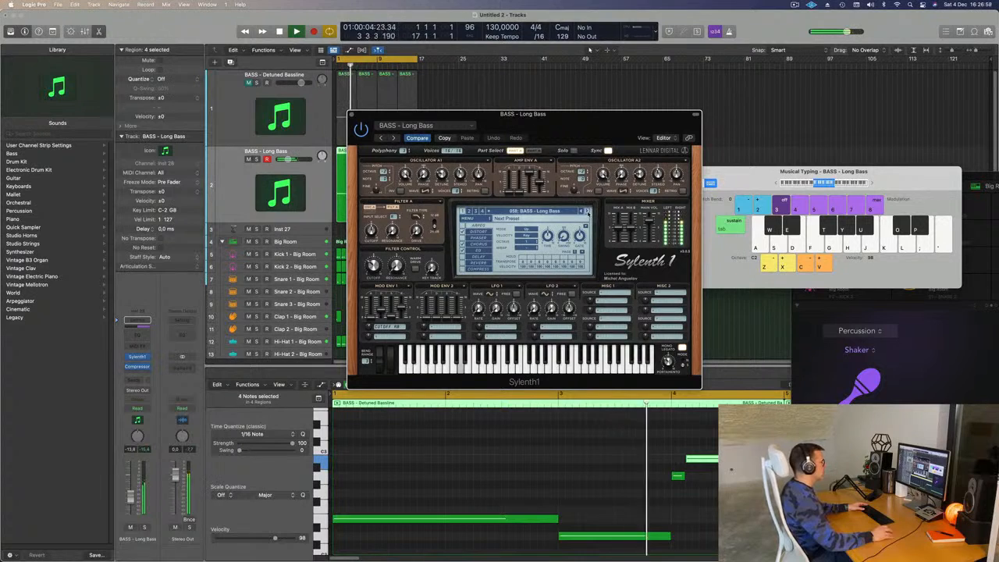
click(587, 212)
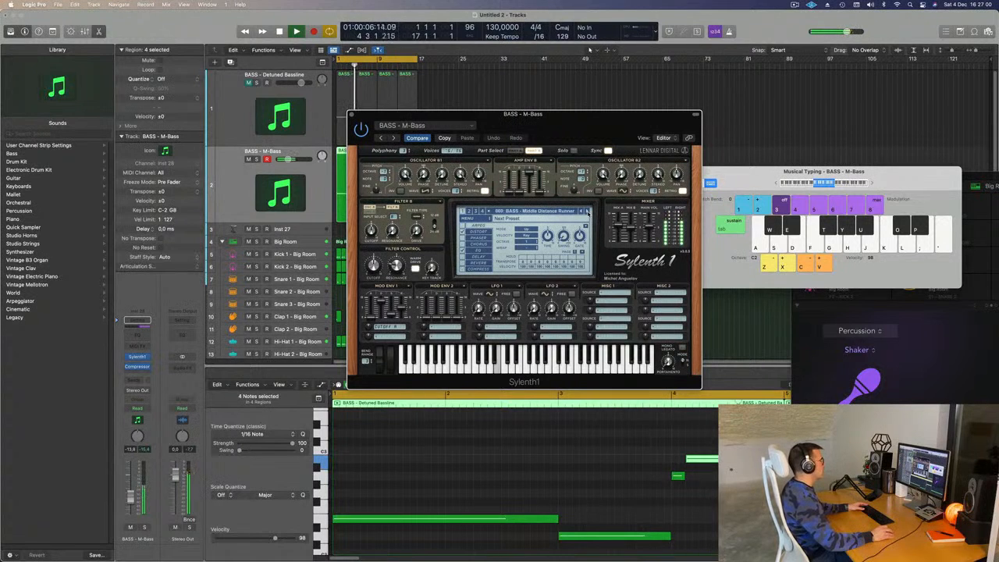
click(587, 211)
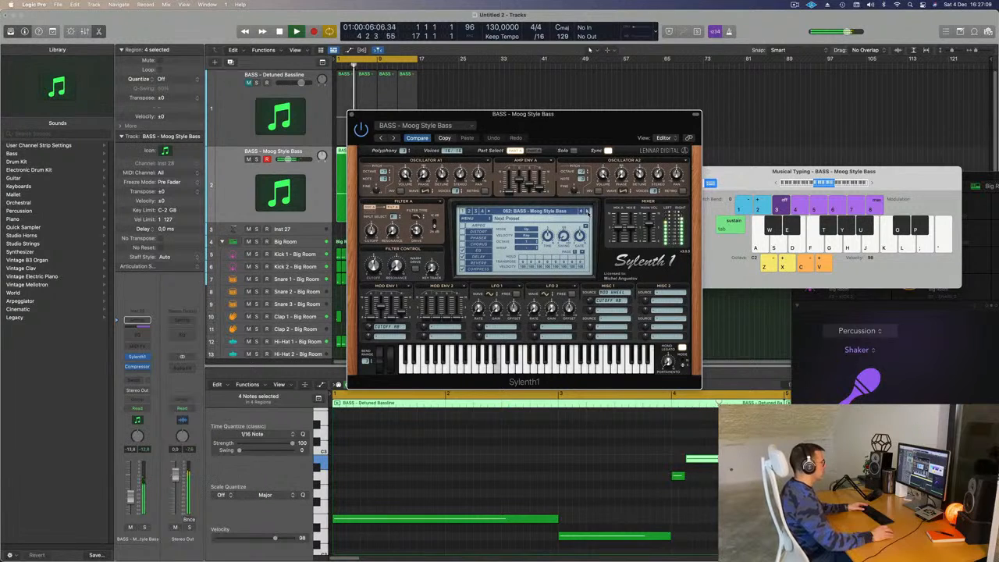
drag(570, 130, 751, 69)
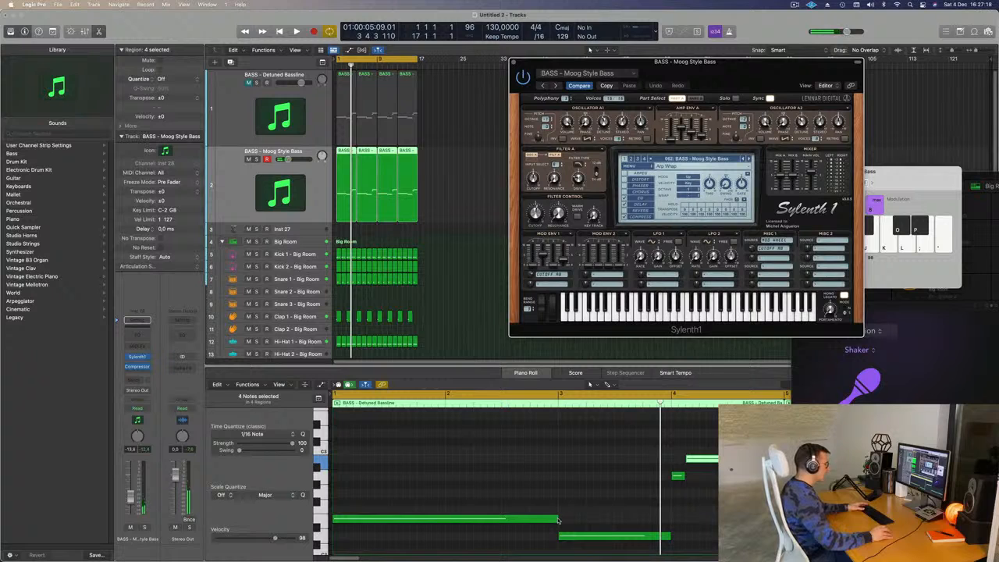
- Shorten the first bass note to 1 3 3 120, trim the end of the bar 3 note, and slightly lengthen the bar 4 A2 note
drag(558, 520, 553, 519)
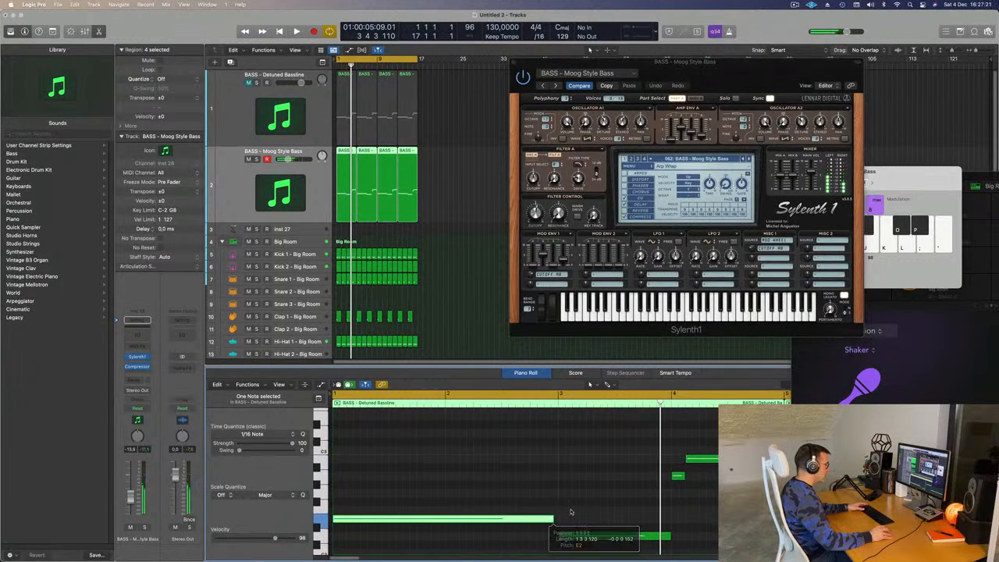
key(space)
click(664, 537)
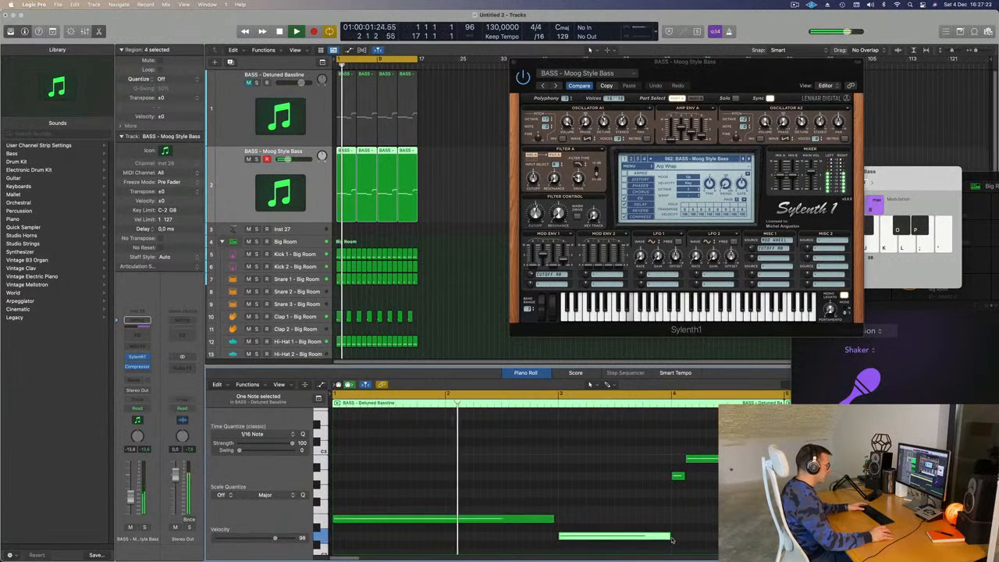
drag(669, 537, 666, 537)
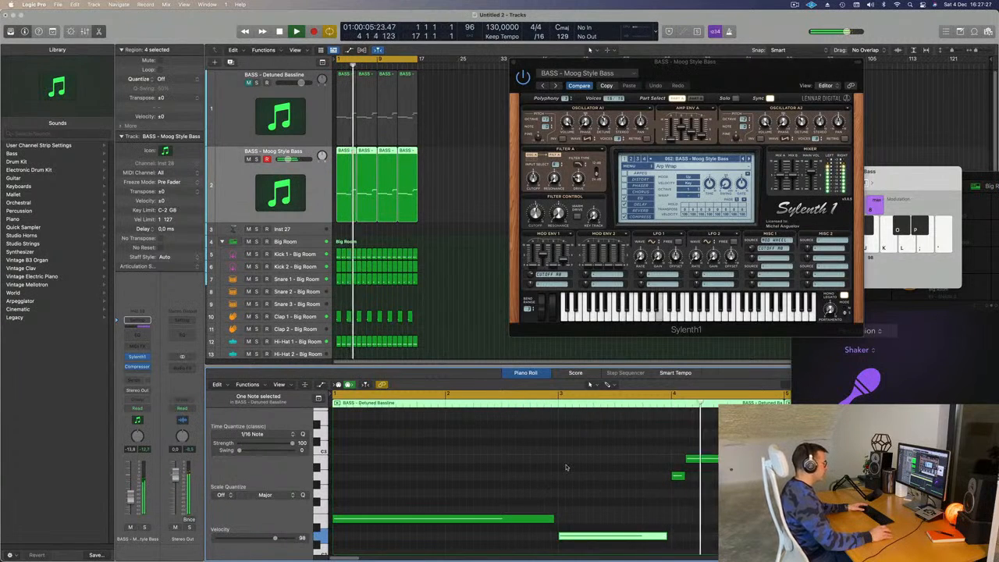
click(684, 477)
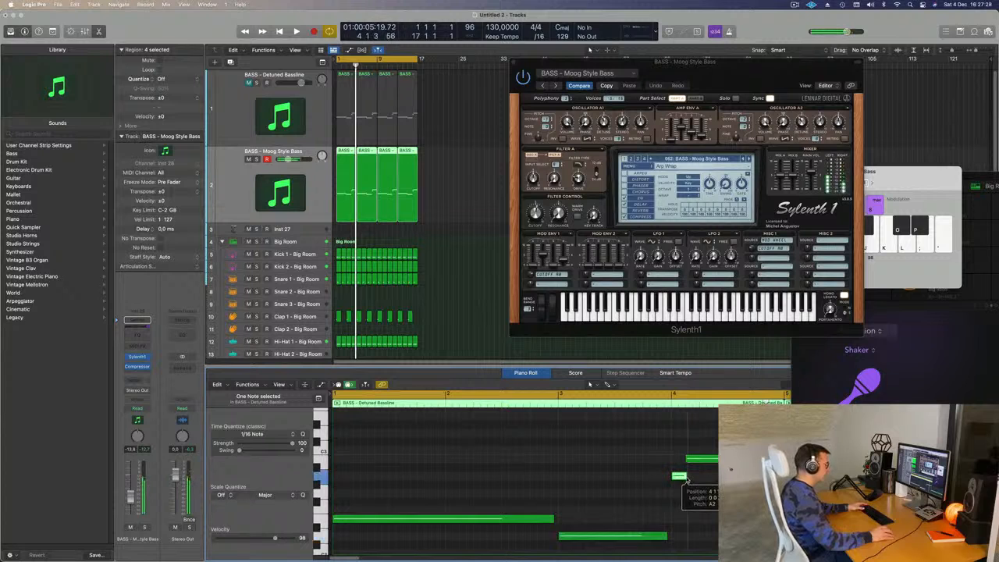
key(space)
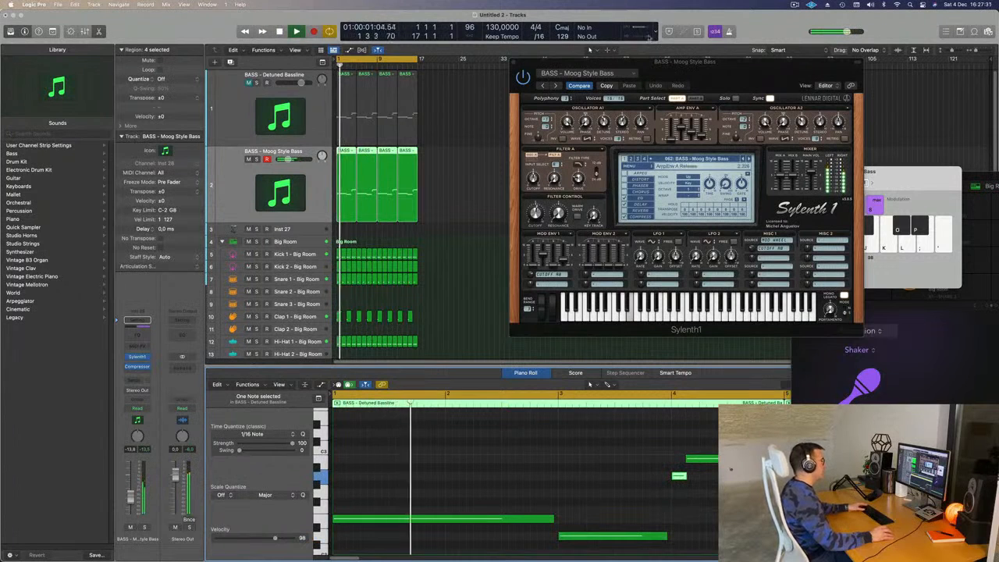
- Replace the last three Moog Style Bass regions by deleting them and repeating the edited first region three times up to bar 17
click(469, 187)
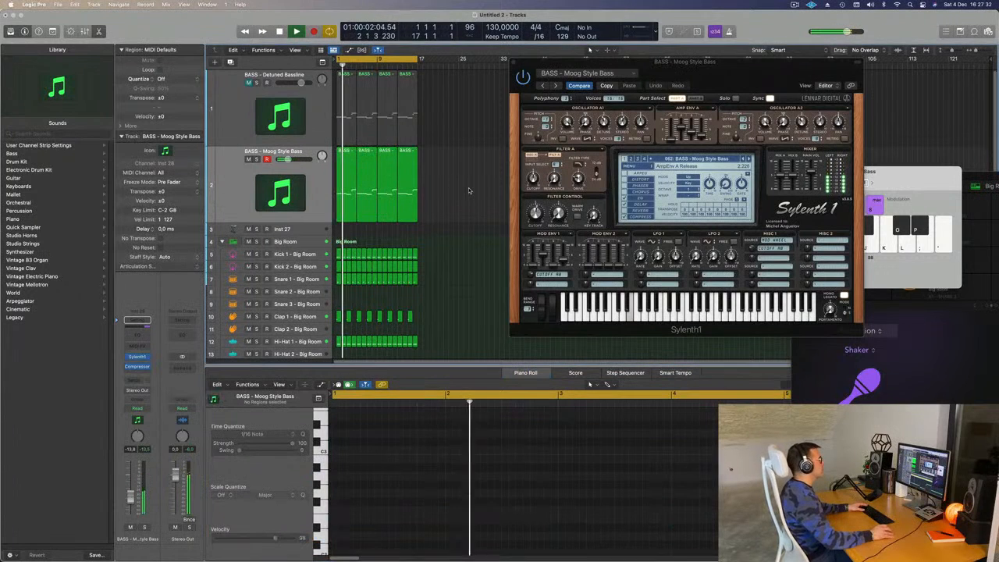
click(348, 200)
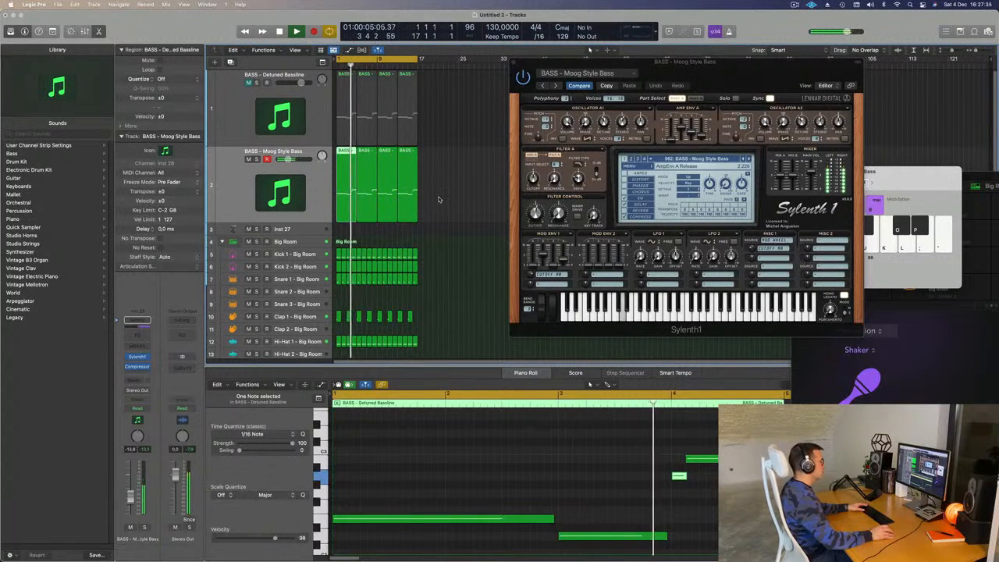
drag(452, 174, 372, 208)
key(Delete)
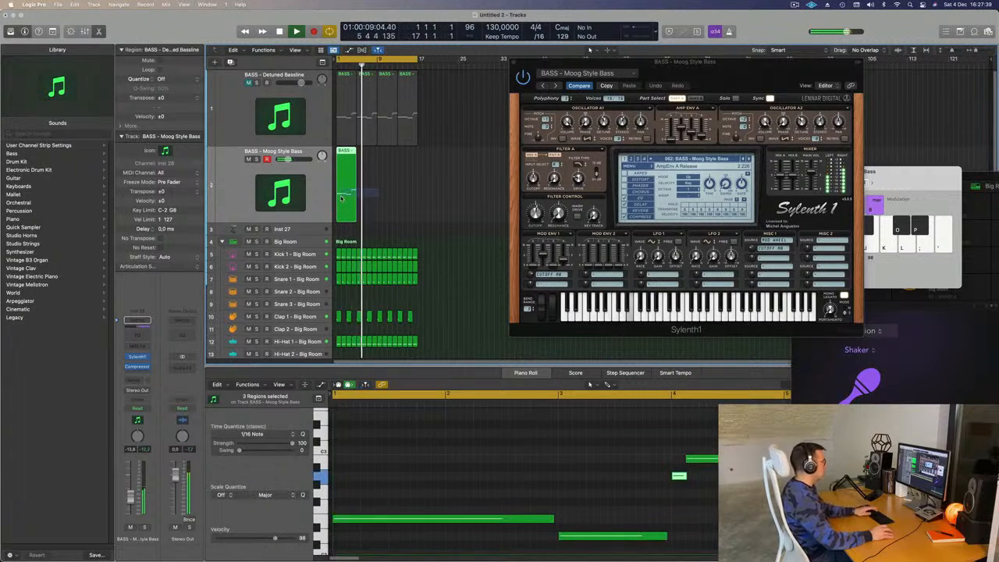
click(342, 197)
key(super+r)
key(super+r)
key(super+r)
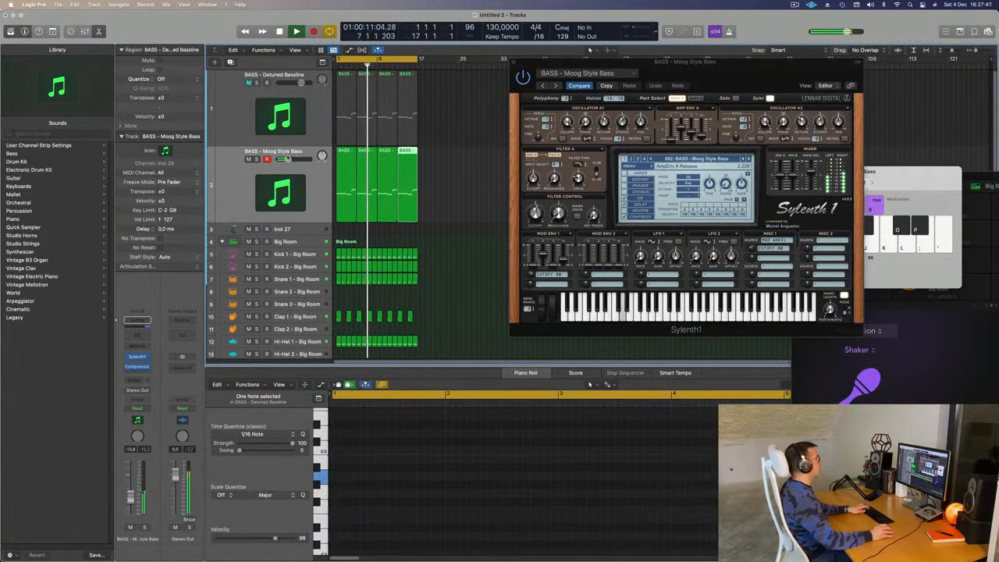
- Unmute the Detuned Bassline track, select it, and play both bass layers together from the beginning
click(247, 83)
key(space)
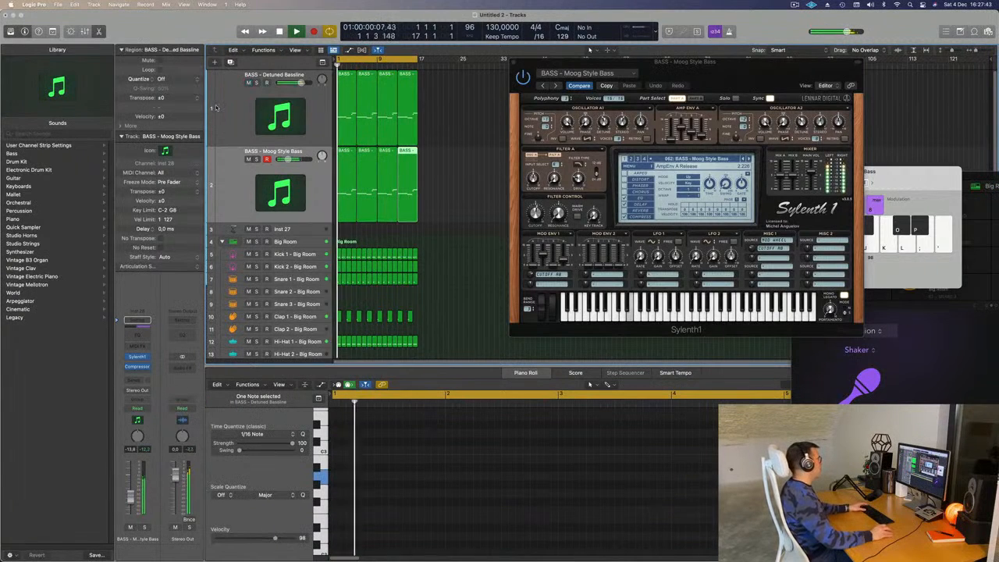
click(234, 104)
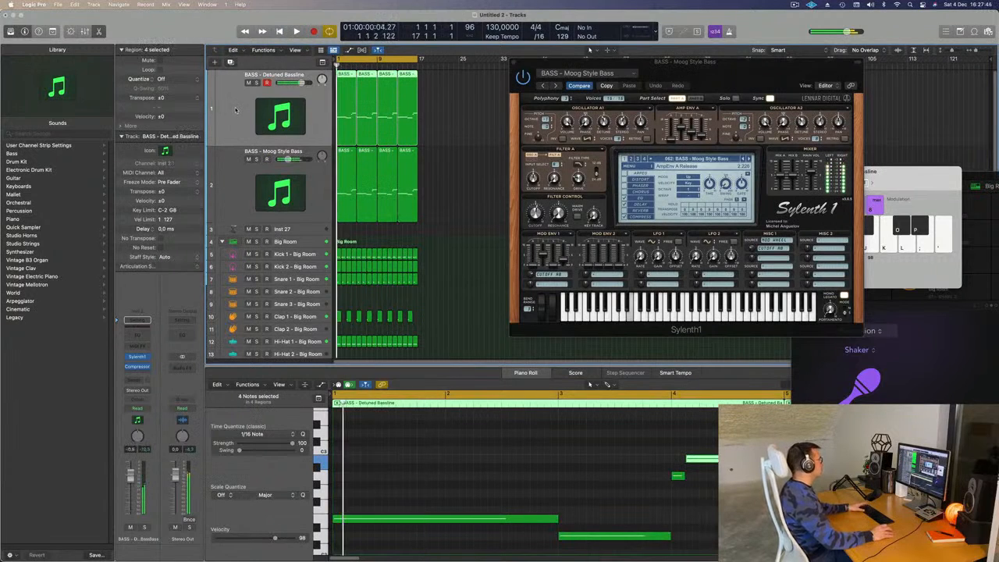
key(Return)
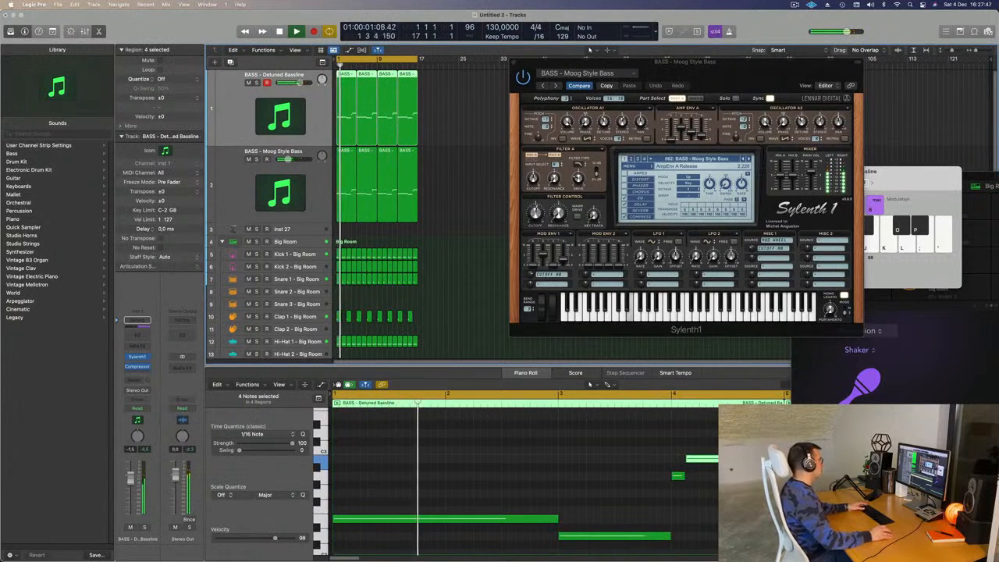
- Close the Sylenth1 window and replay the layered bass and drums from the beginning
drag(756, 77, 545, 217)
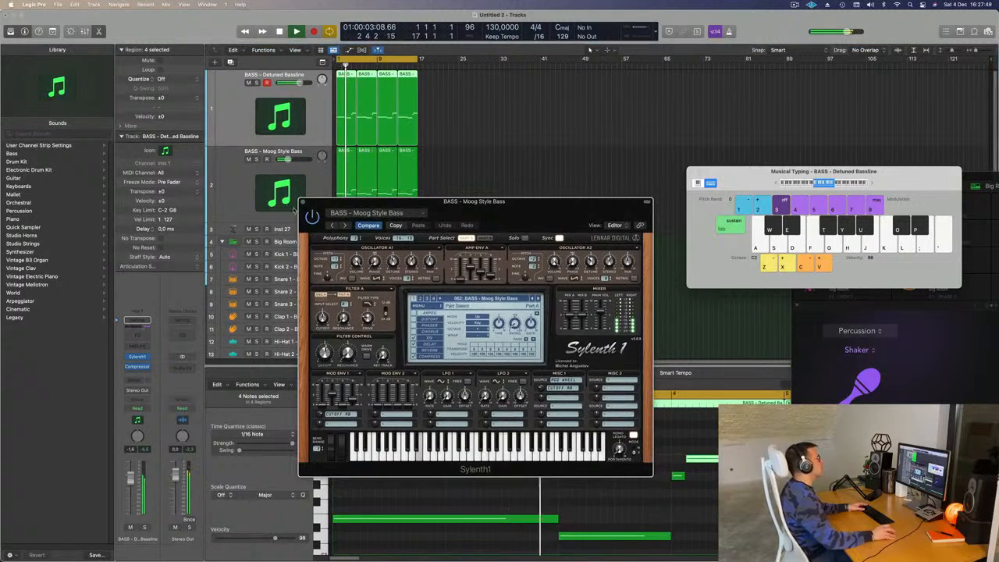
click(302, 203)
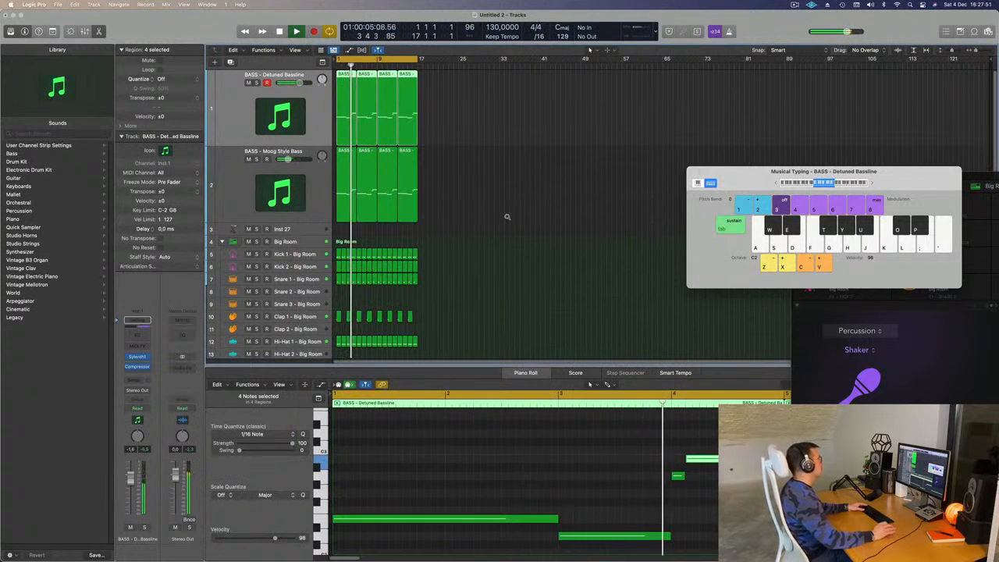
scroll(506, 212, up, 3)
scroll(501, 208, down, 5)
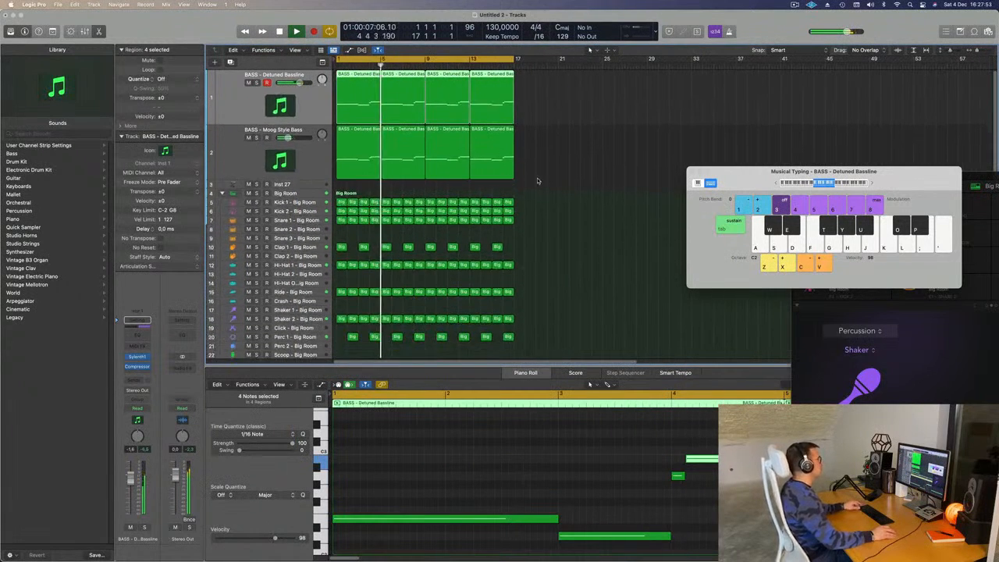
key(Return)
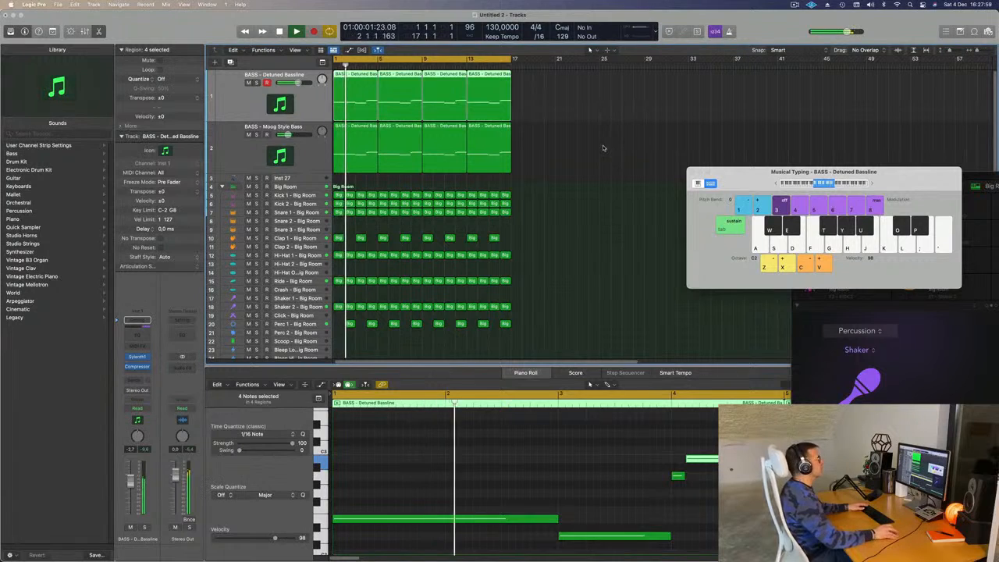
- Duplicate the Moog Style Bass track with its plug-ins
click(293, 151)
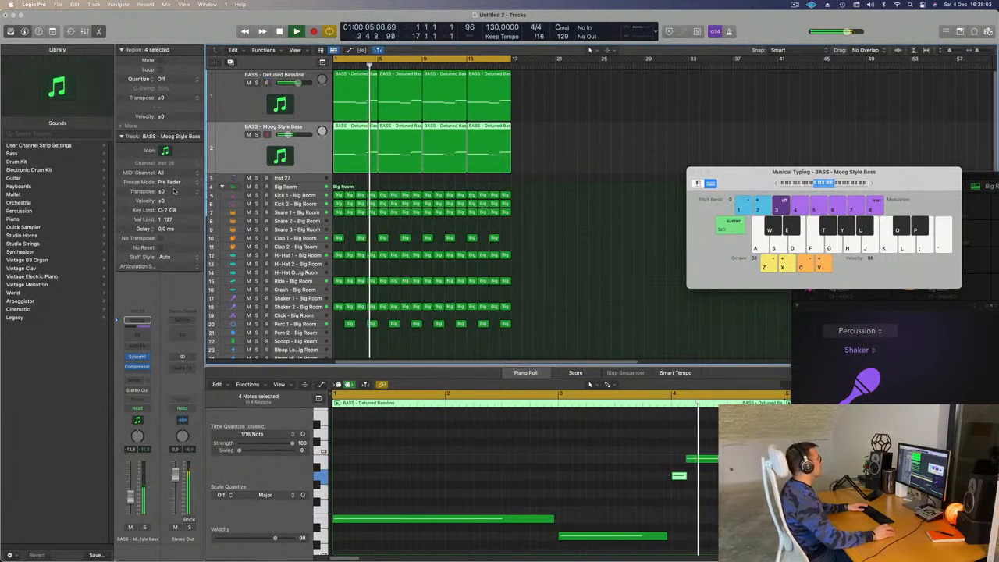
key(super+d)
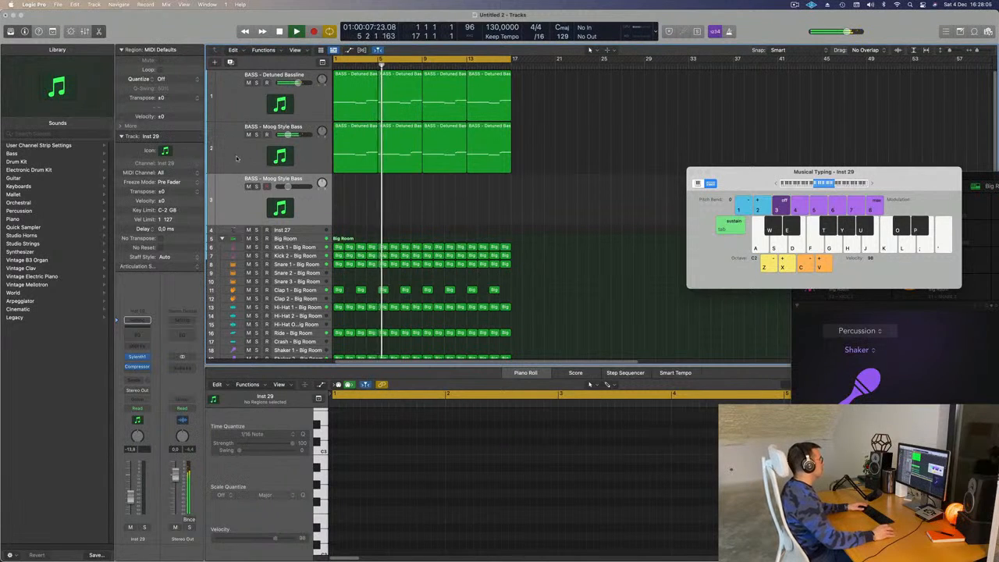
- Compare the bass layers from the beginning by soloing the Detuned Bassline track, muting it, and restoring it to the mix
key(Return)
click(256, 83)
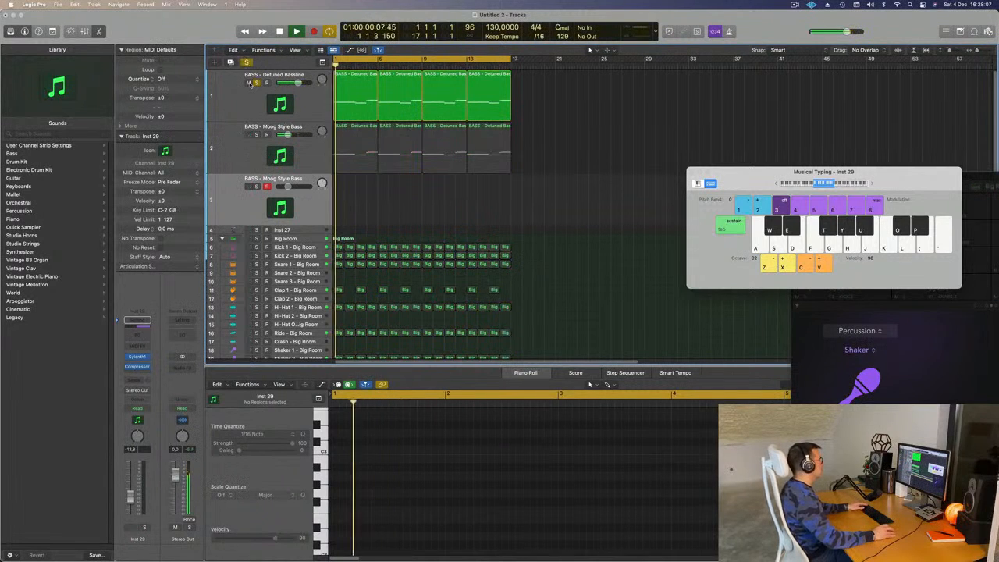
click(256, 83)
click(249, 82)
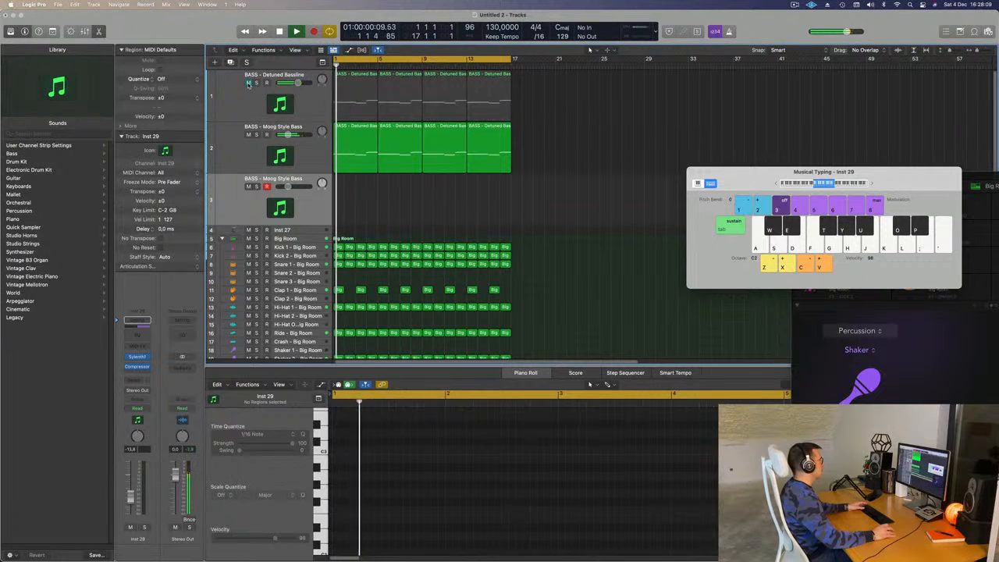
click(248, 83)
- Lower the Detuned Bassline track's volume to about -6 dB and raise the original Moog Style Bass track's volume to -11.0 dB
drag(298, 82, 294, 83)
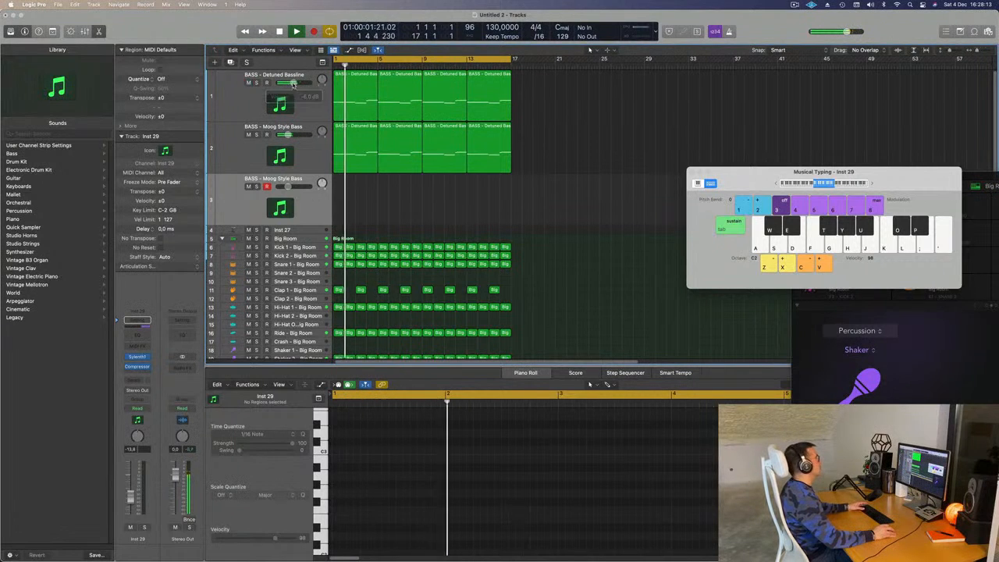
drag(757, 175, 752, 124)
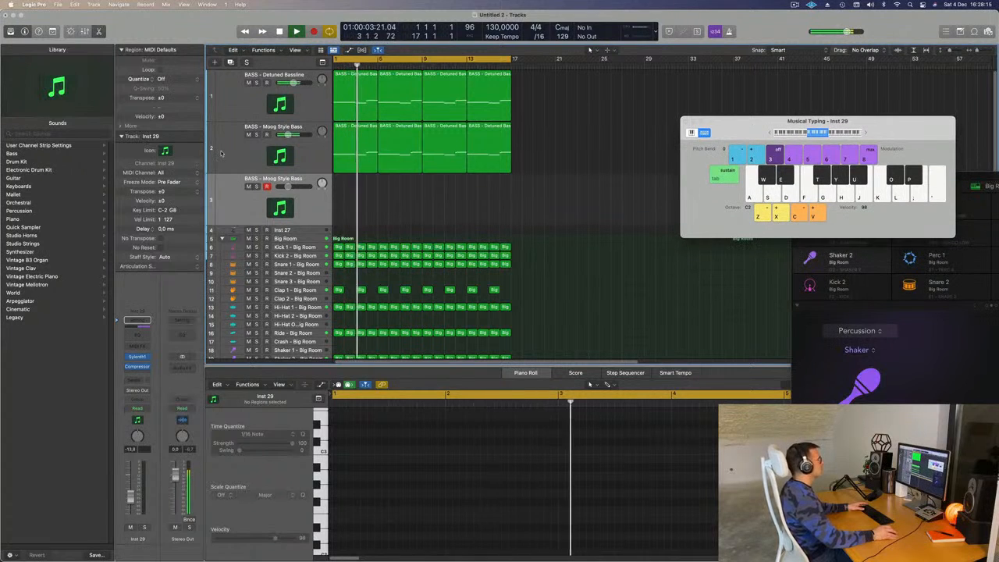
click(224, 153)
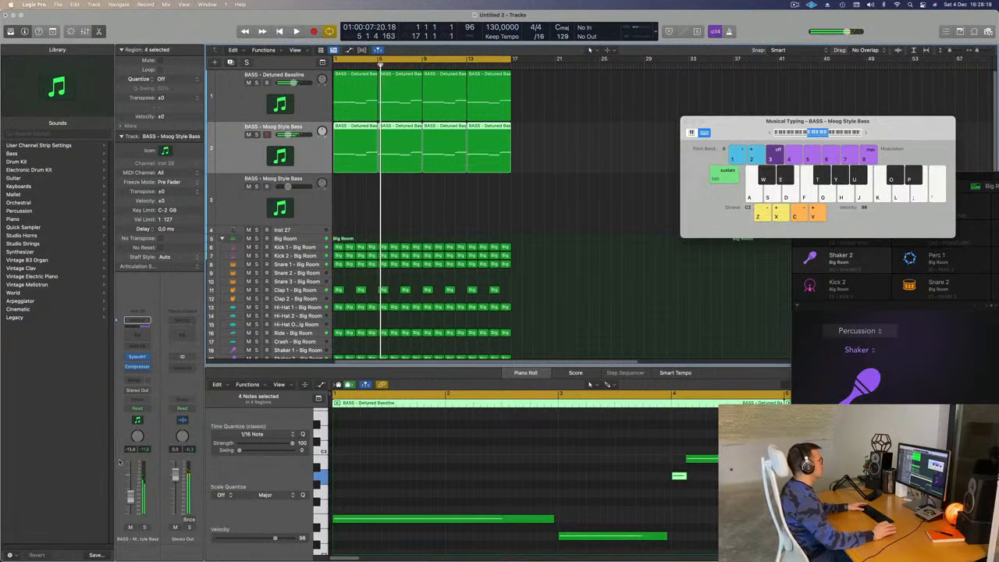
key(Return)
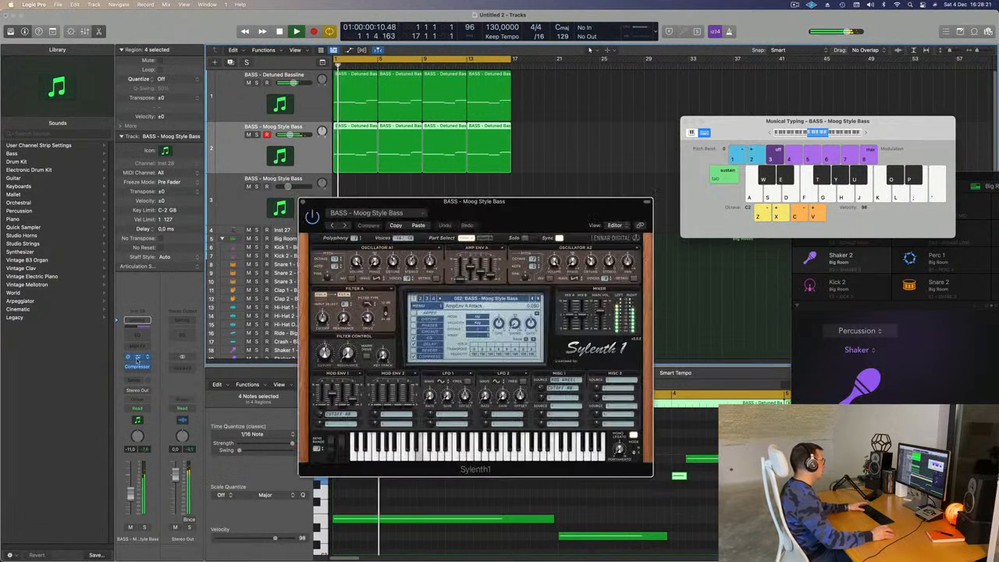
- Adjust the filter cutoff in the original Moog Style Bass track's Sylenth1 during playback, and close the plug-in window
click(136, 356)
key(space)
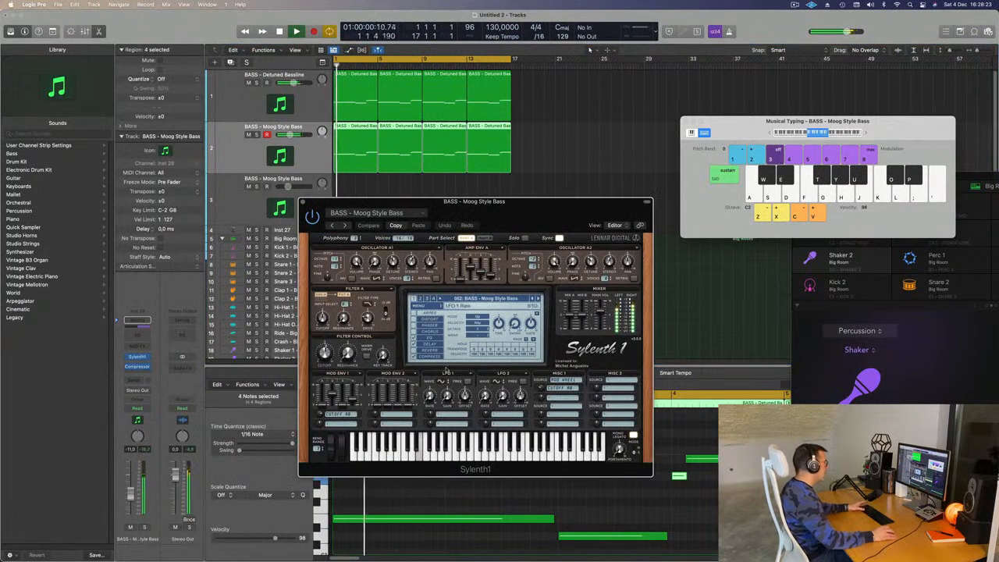
key(space)
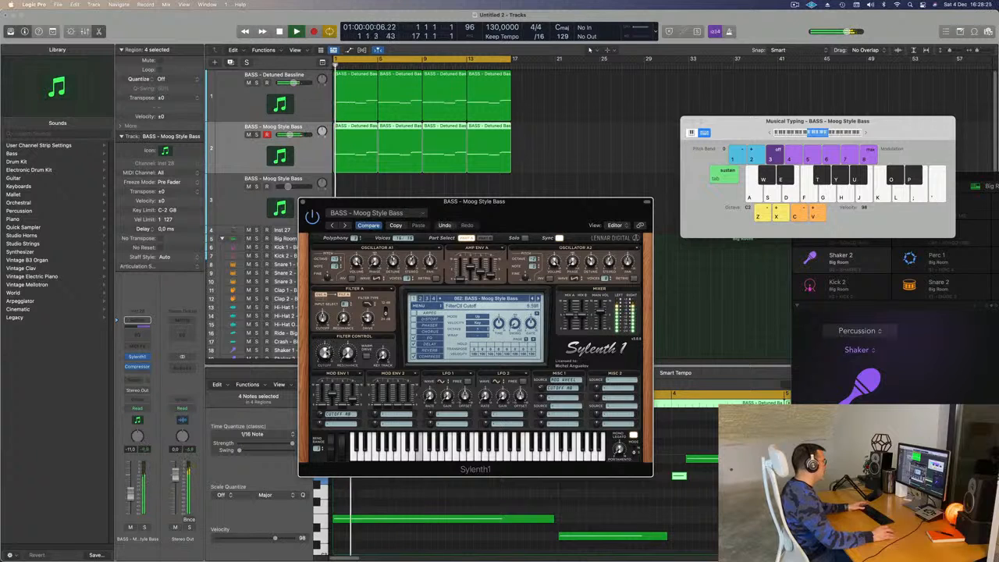
key(space)
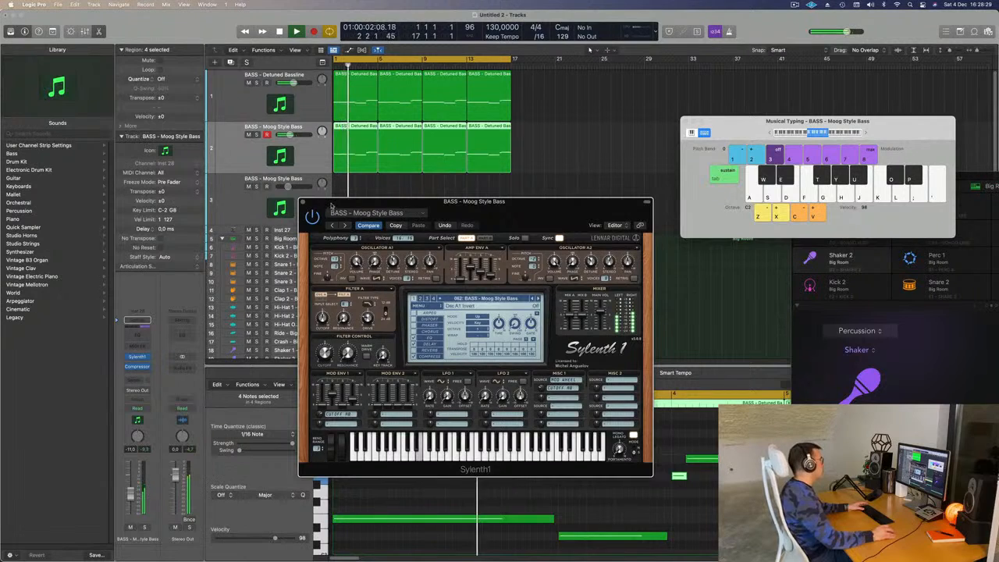
drag(306, 204, 301, 205)
click(299, 204)
click(383, 205)
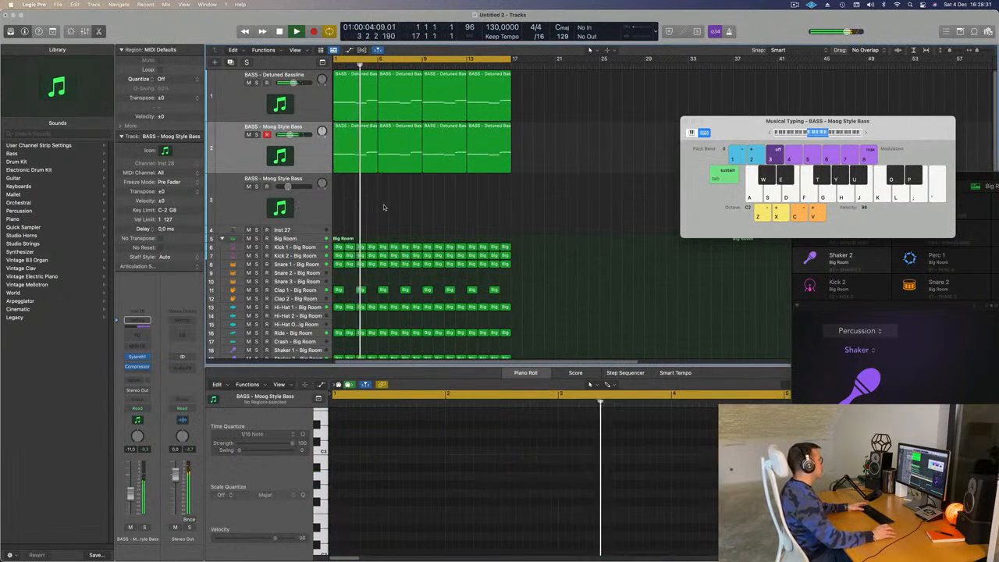
- Open Sylenth1 on the duplicated, empty Moog Style Bass track while replaying the arrangement from the beginning
click(307, 221)
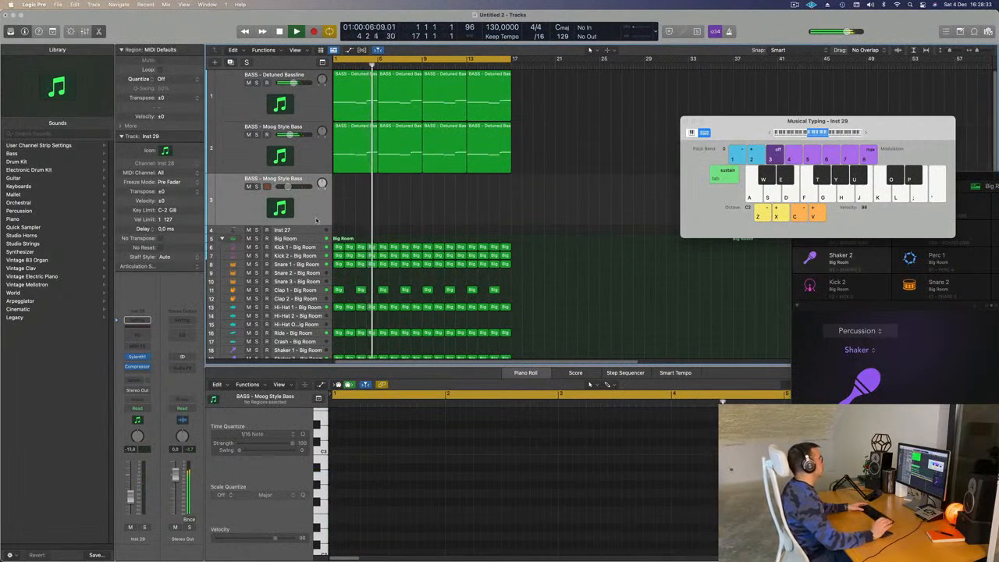
key(Return)
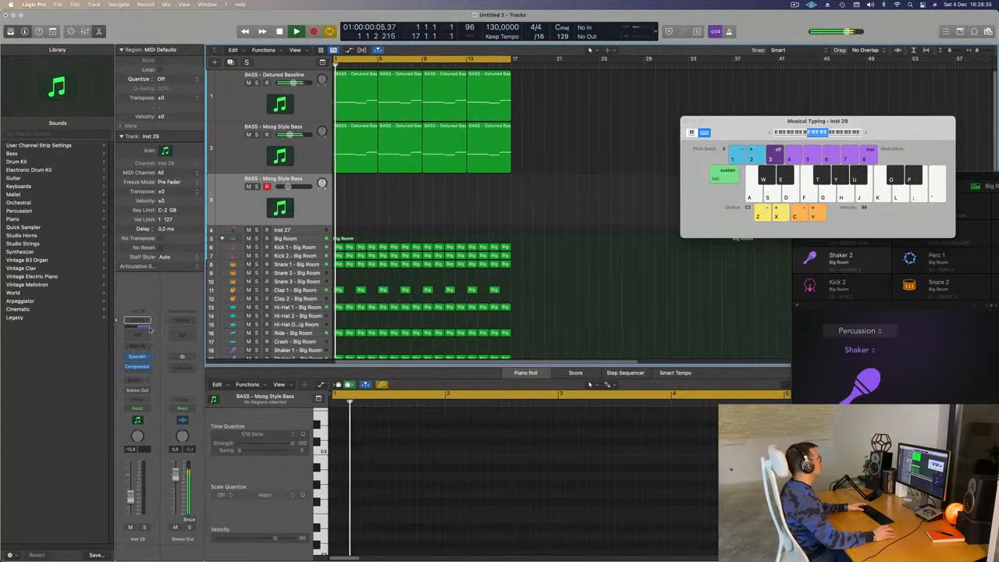
click(136, 356)
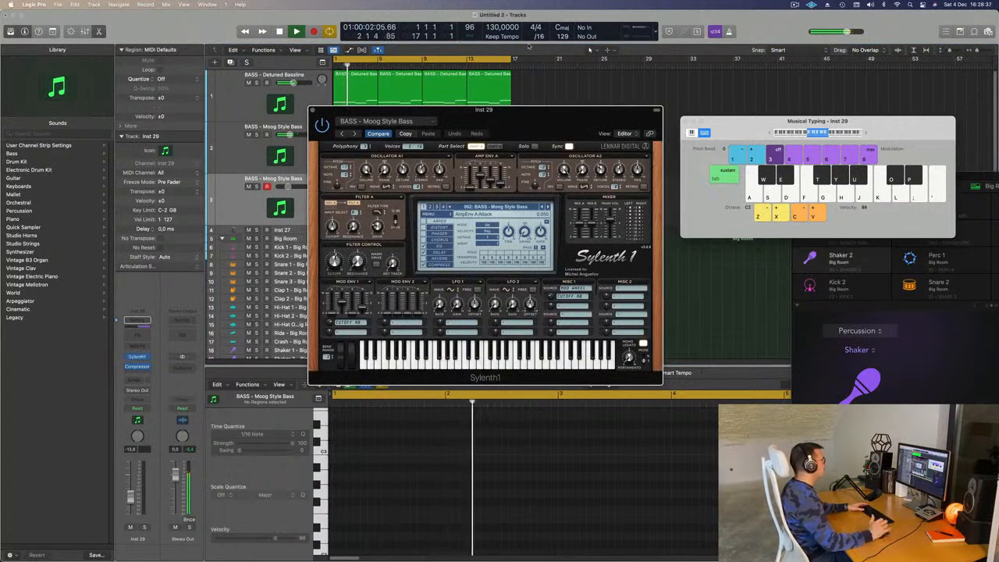
drag(558, 112, 618, 83)
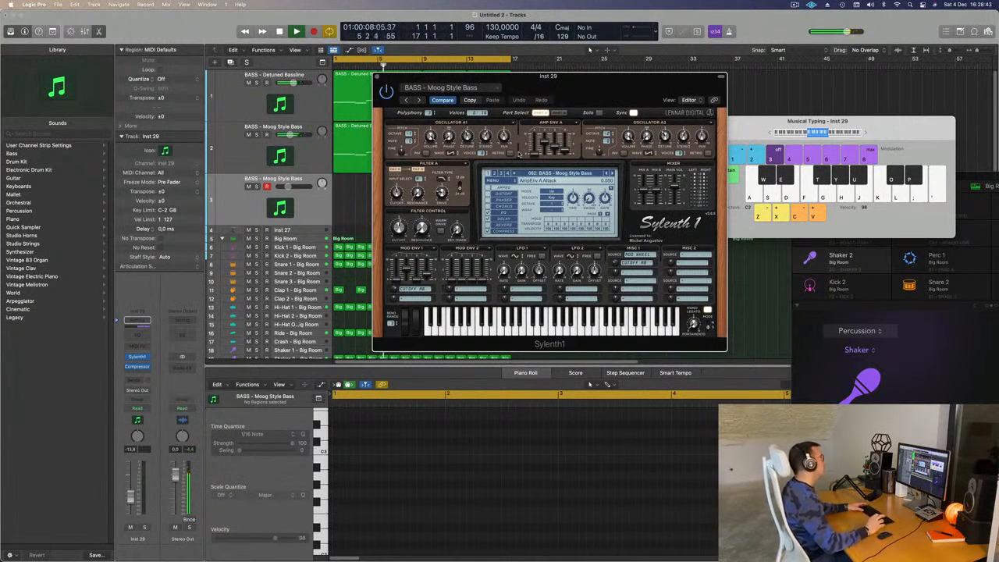
drag(660, 84, 649, 80)
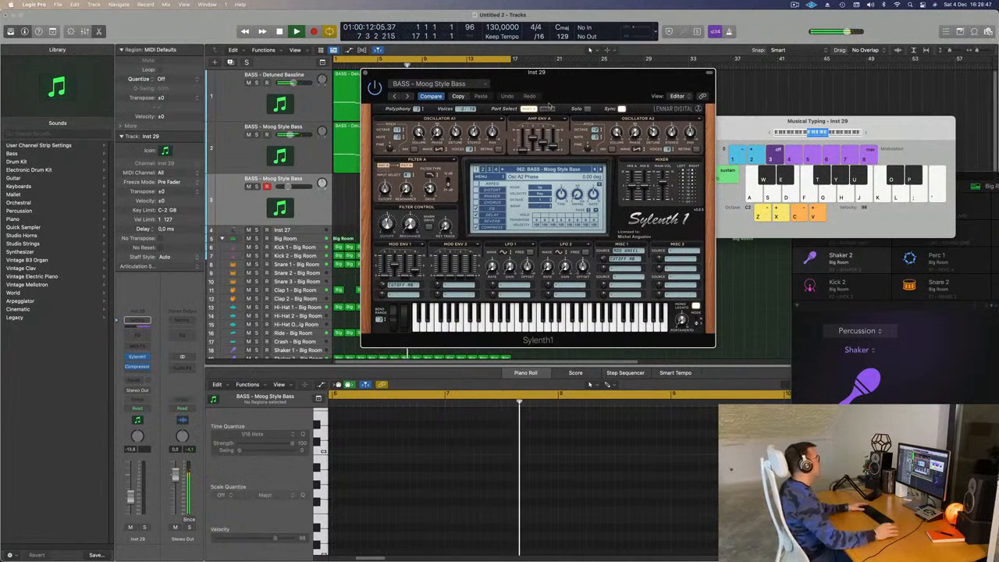
drag(550, 106, 546, 99)
- Load the preset 122: LEAD - 80's Cop in the duplicated track's Sylenth1 and raise the Musical Typing octave to C3
click(531, 161)
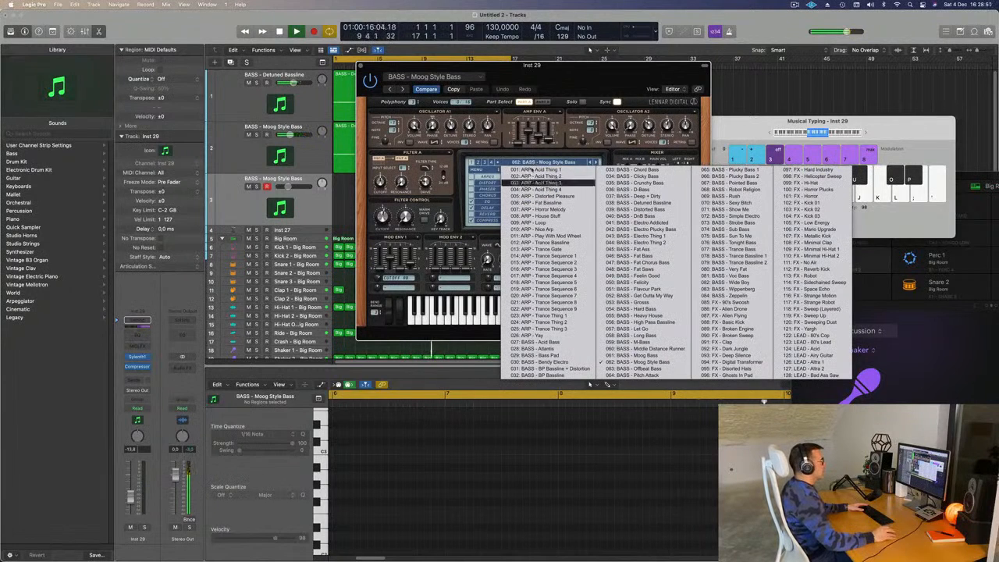
click(478, 163)
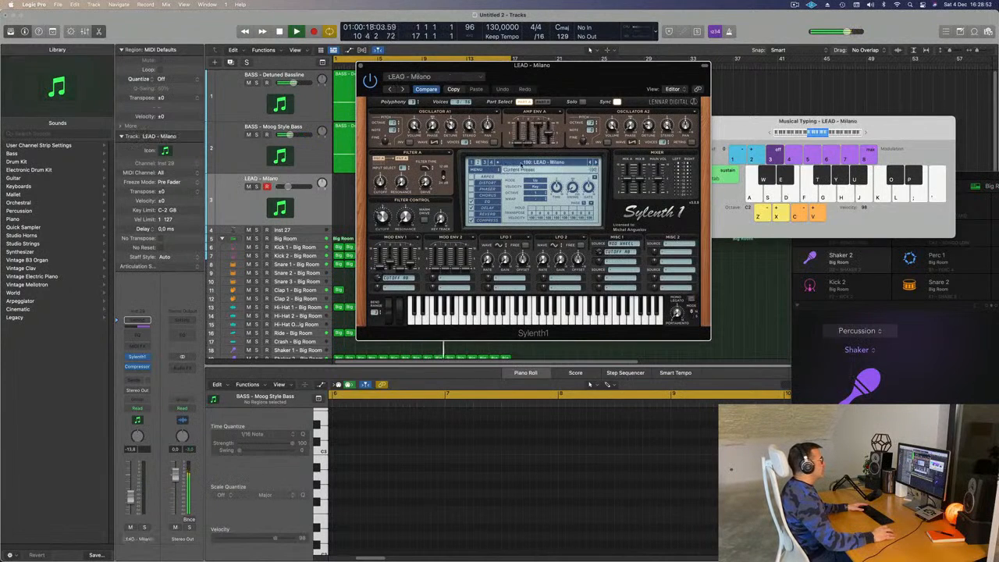
click(517, 162)
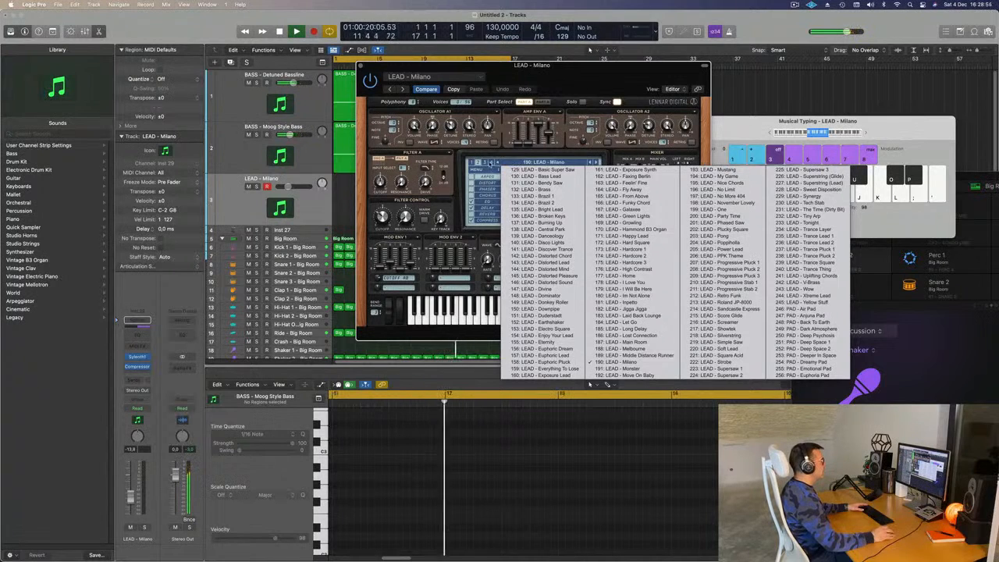
click(506, 162)
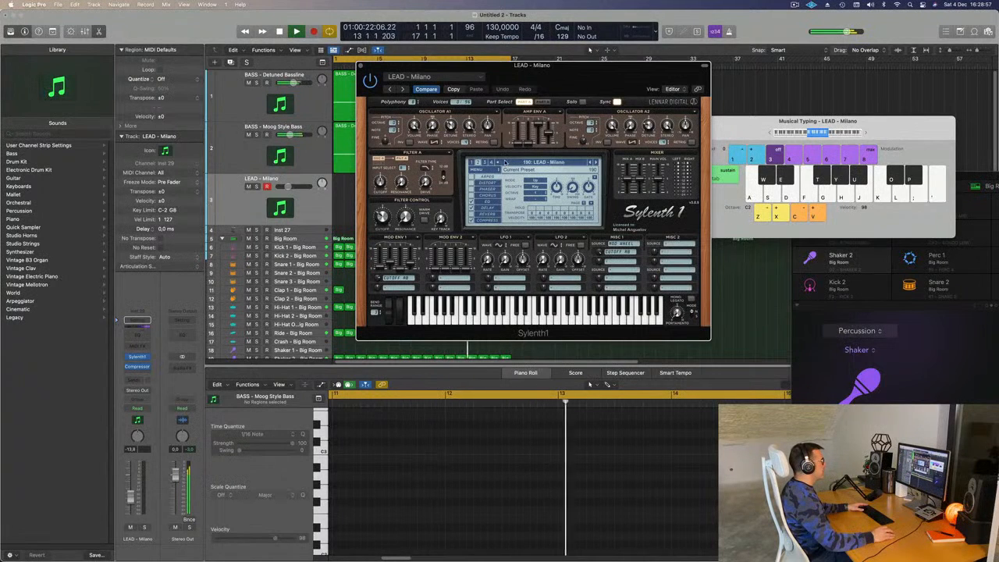
click(534, 163)
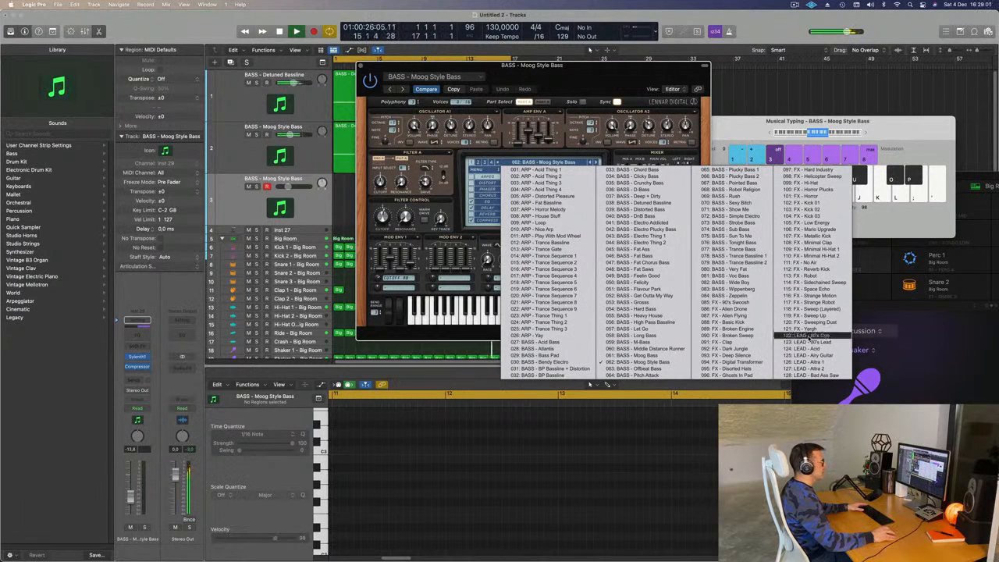
click(812, 335)
drag(562, 65, 590, 76)
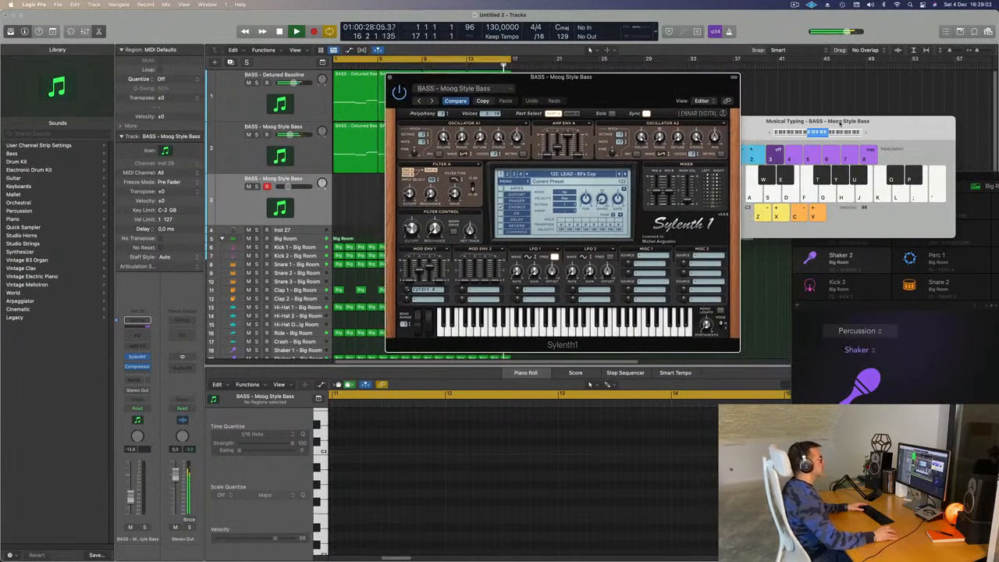
click(865, 135)
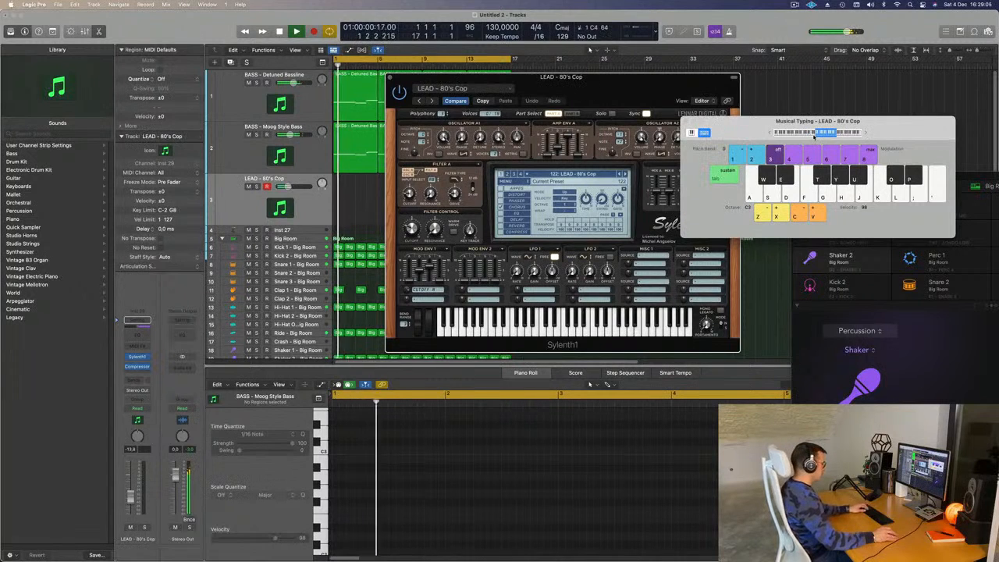
drag(560, 92, 637, 135)
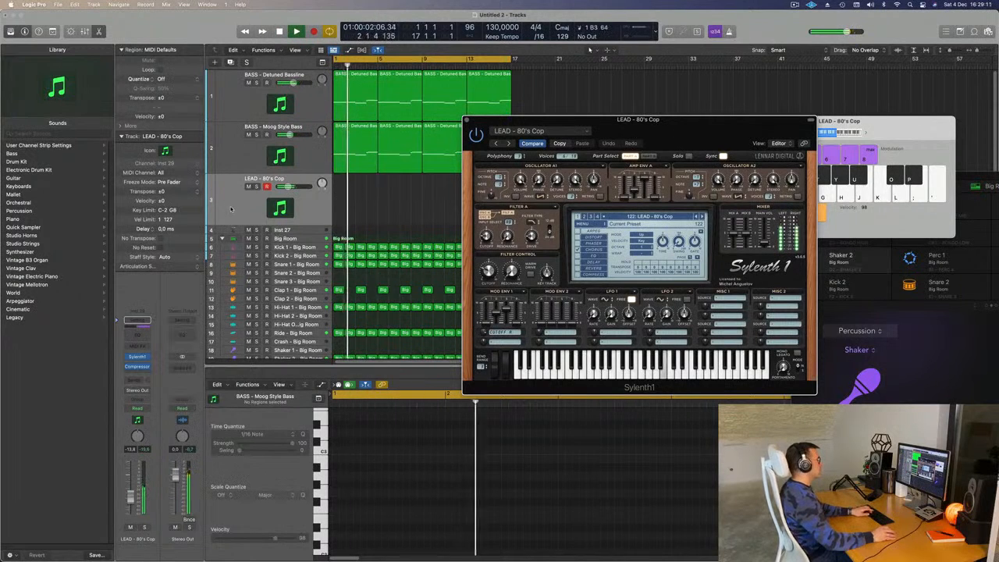
- Add a send to Bus 5 on the LEAD - 80's Cop track and raise its send level
click(137, 320)
mouse_move(168, 393)
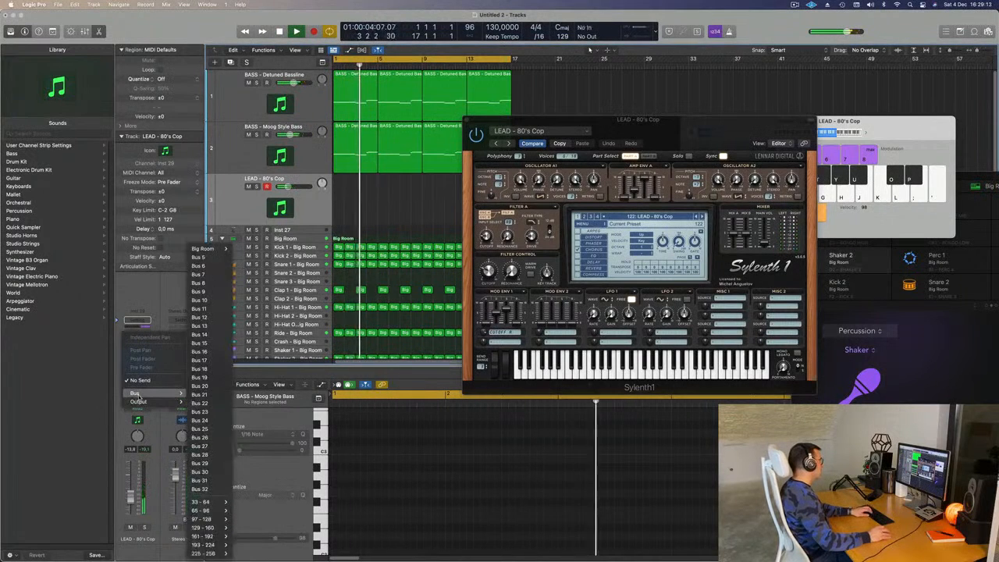
click(200, 256)
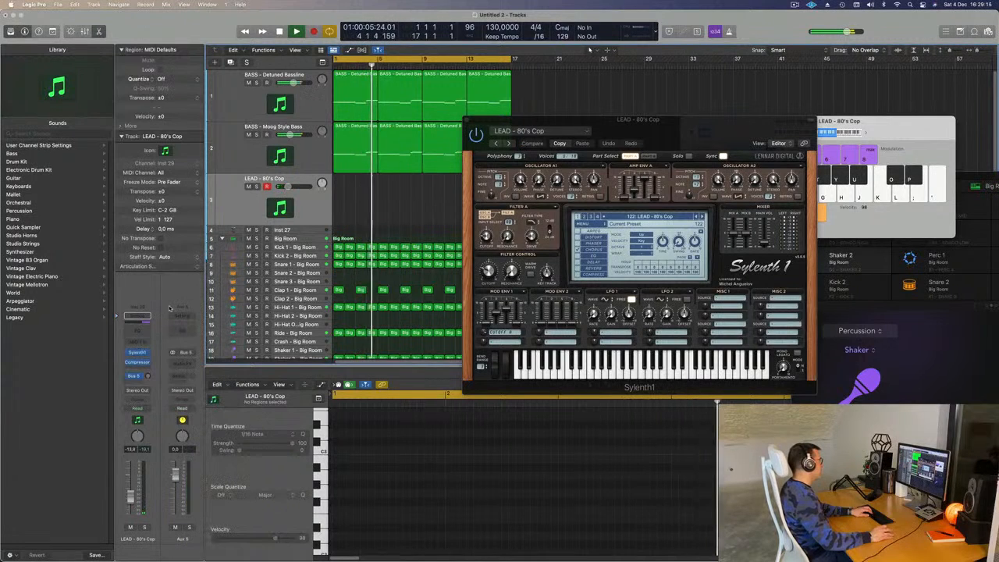
drag(147, 375, 154, 342)
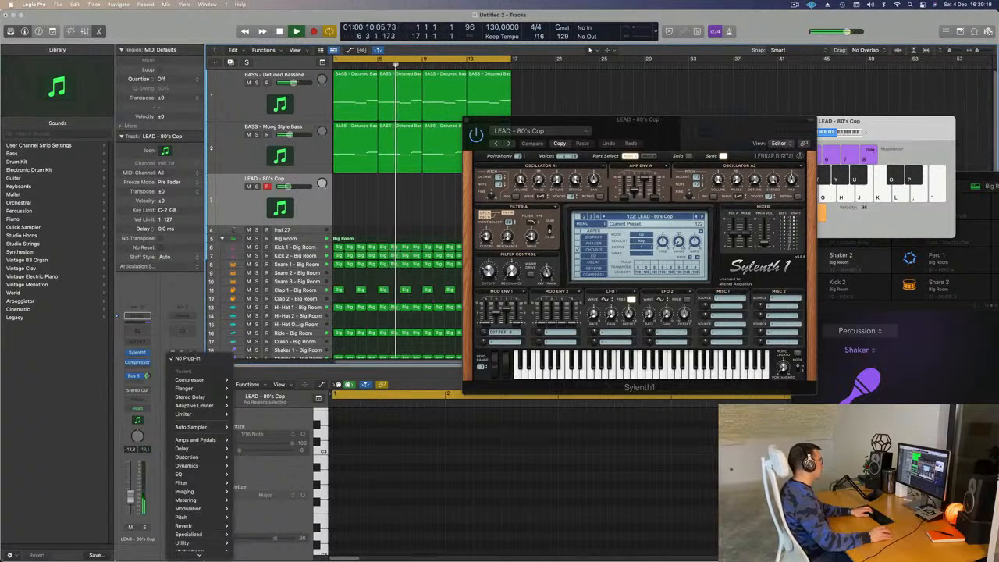
- Insert a stereo SilverVerb on Aux 5, load its grandiose setting, set Wet to 100%, and close the plug-in window
mouse_move(184, 517)
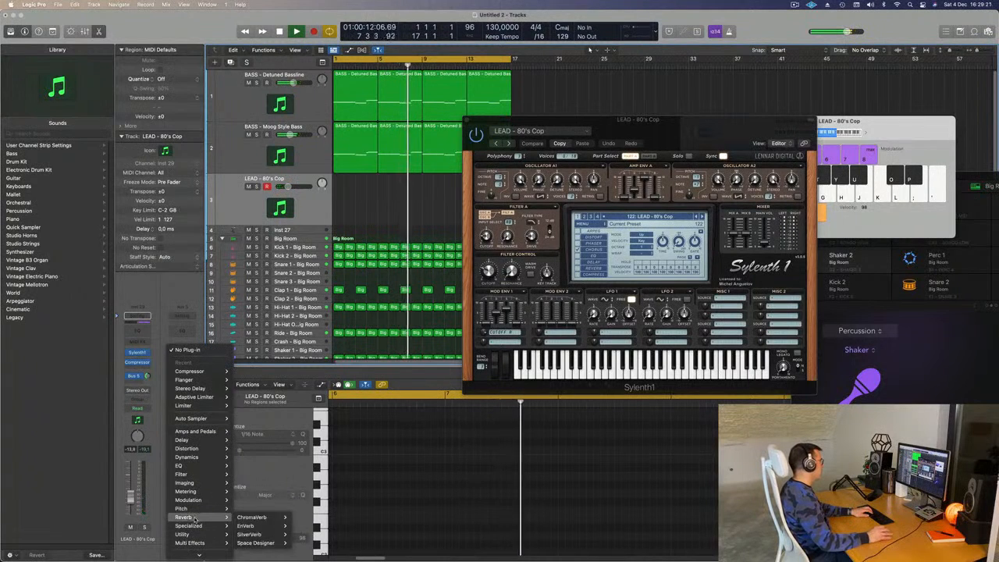
mouse_move(252, 534)
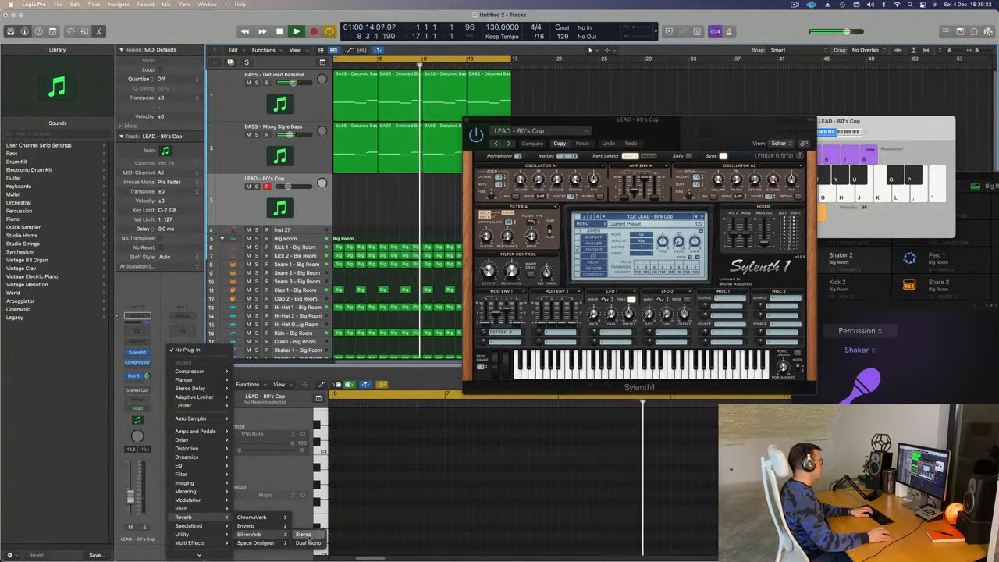
click(303, 534)
click(370, 122)
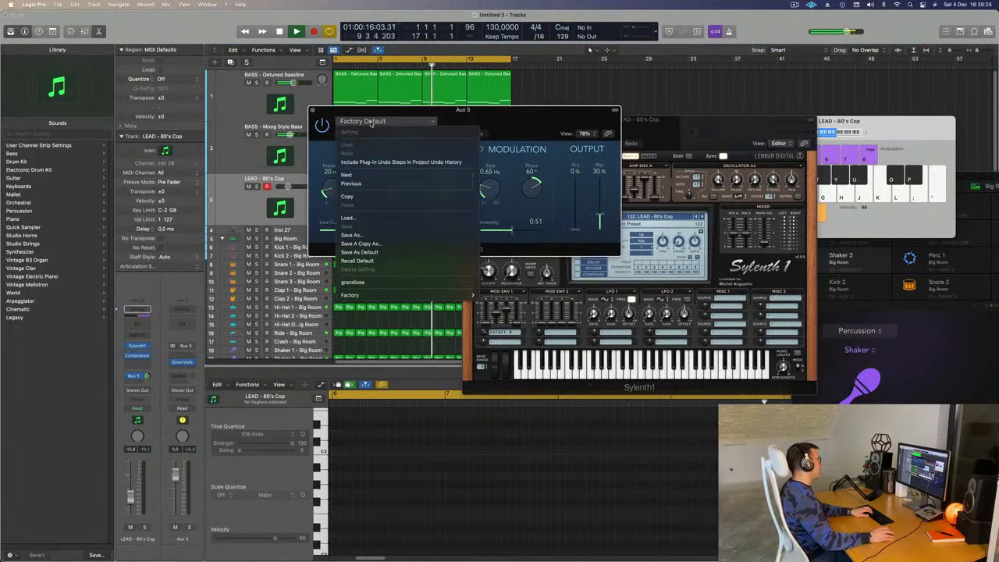
click(390, 282)
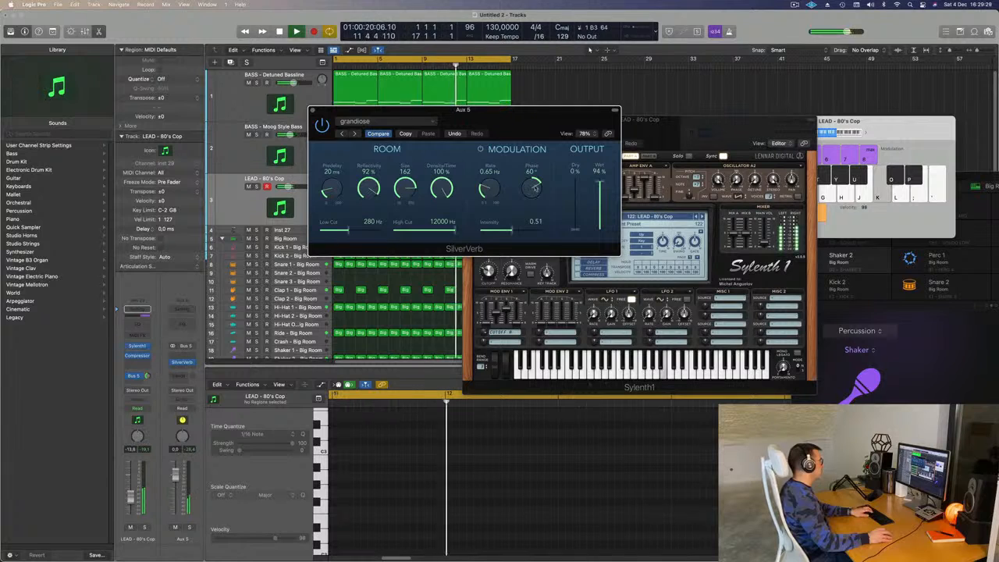
drag(600, 185, 607, 119)
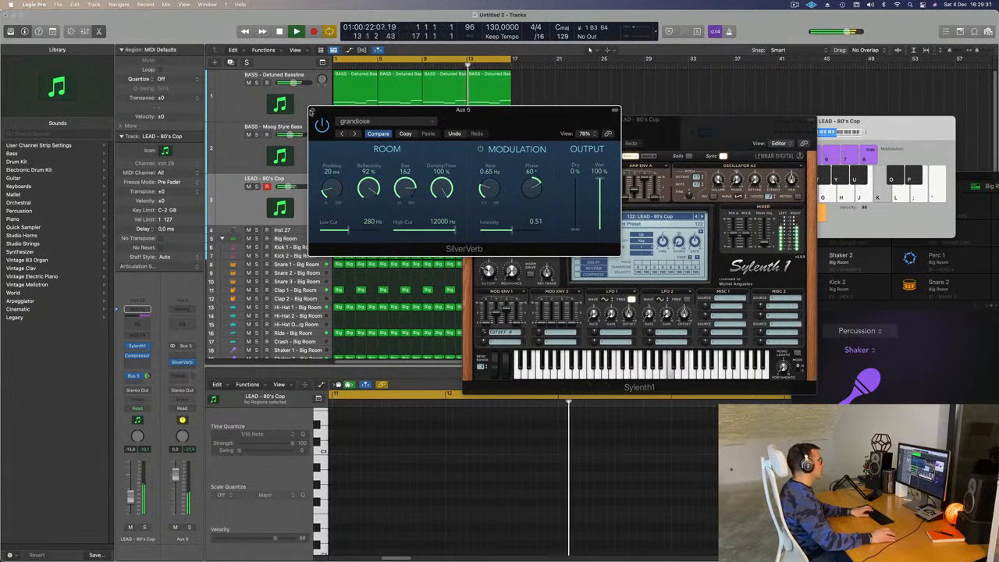
click(313, 110)
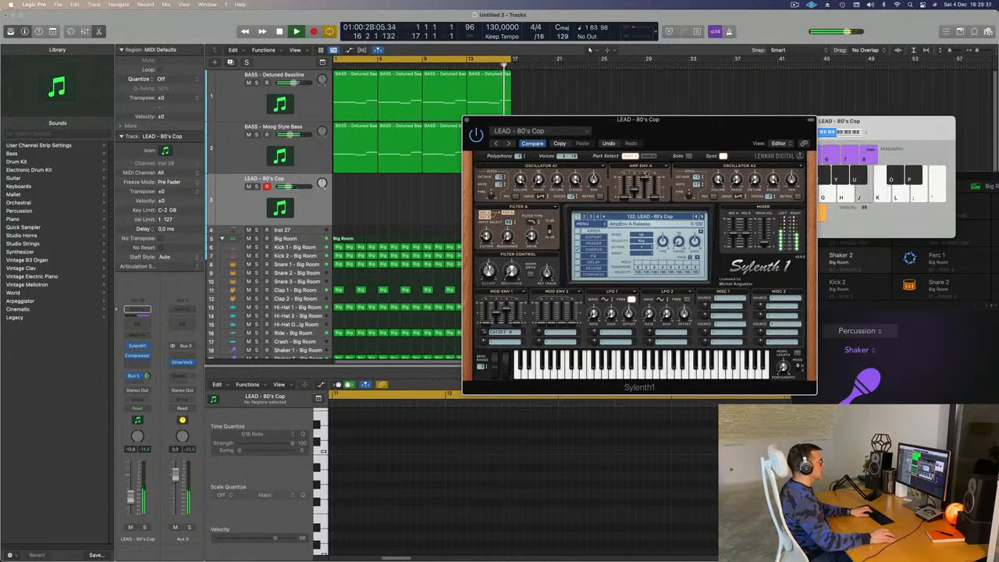
- Try adjusting the amp envelopes of parts A and B in the 80's Cop preset while playing test notes
click(647, 157)
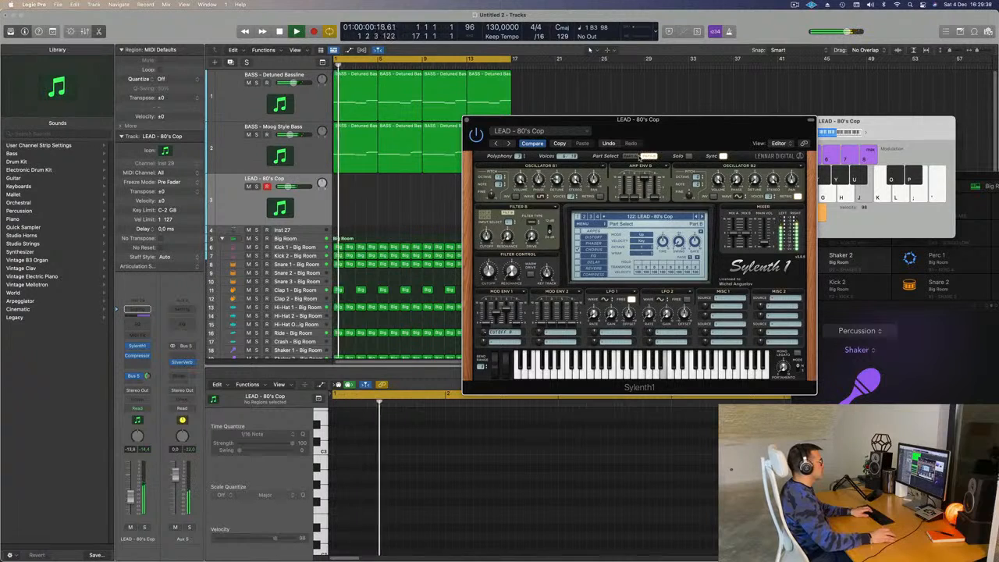
key(k)
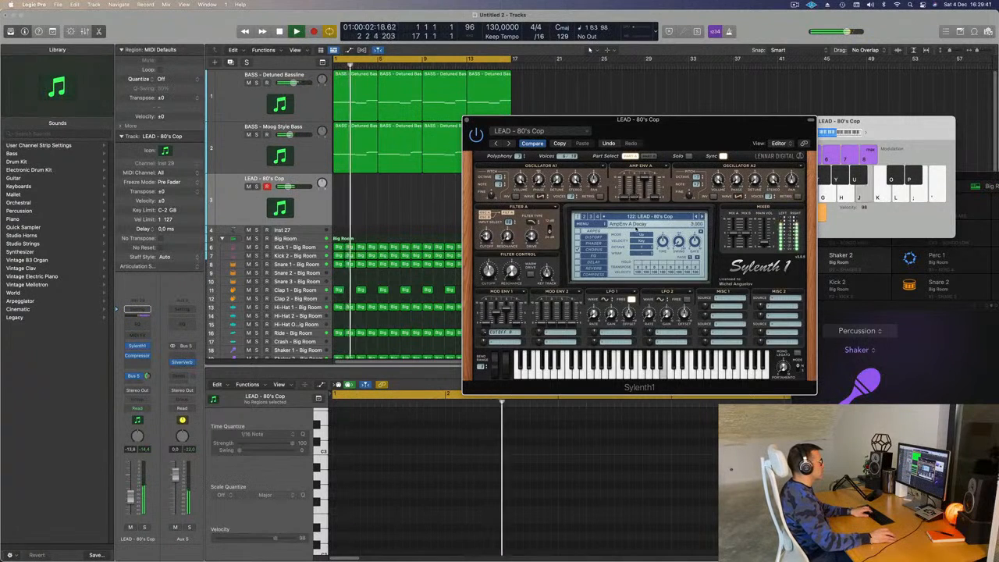
key(k)
key(l)
key(k)
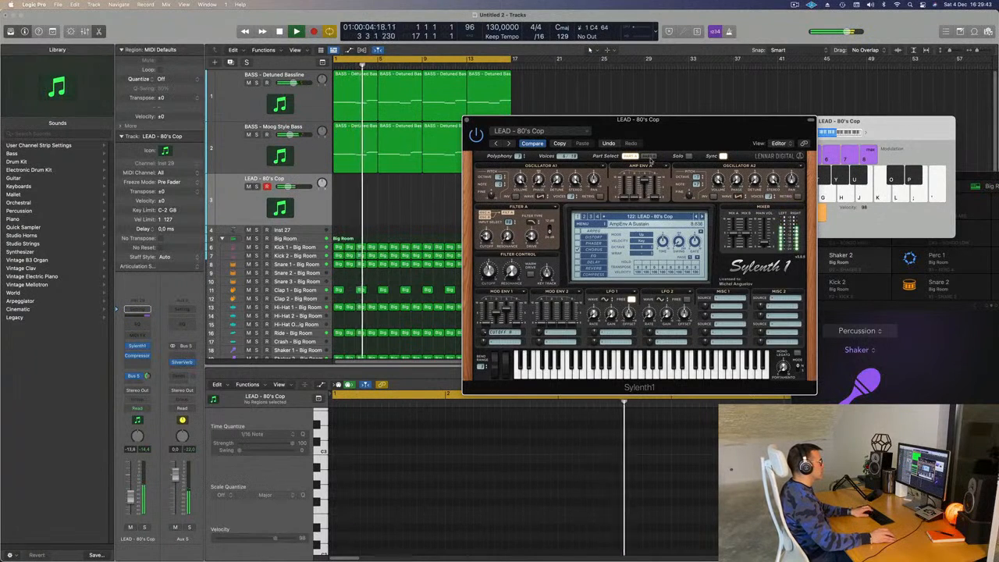
key(k)
key(l)
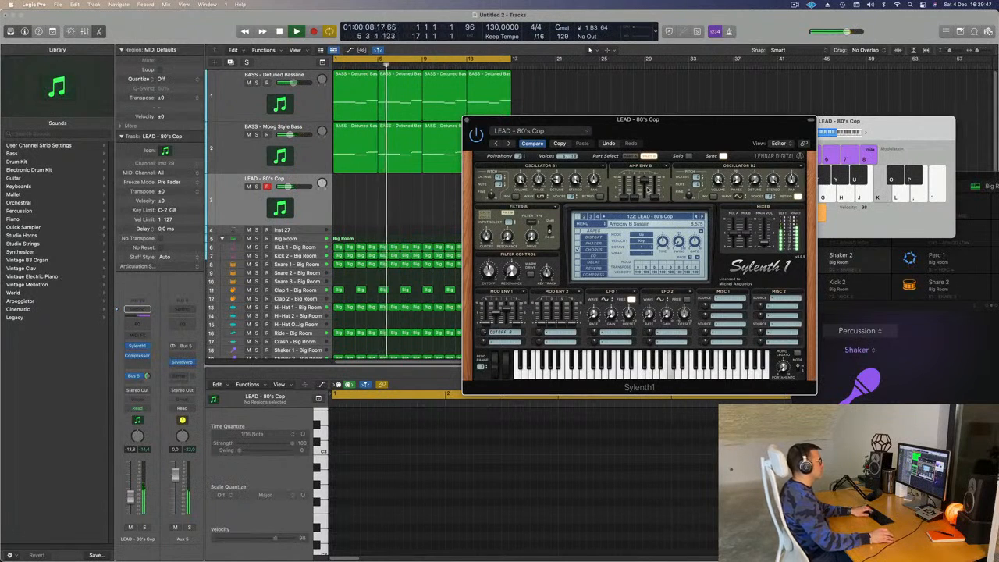
key(apostrophe)
key(k)
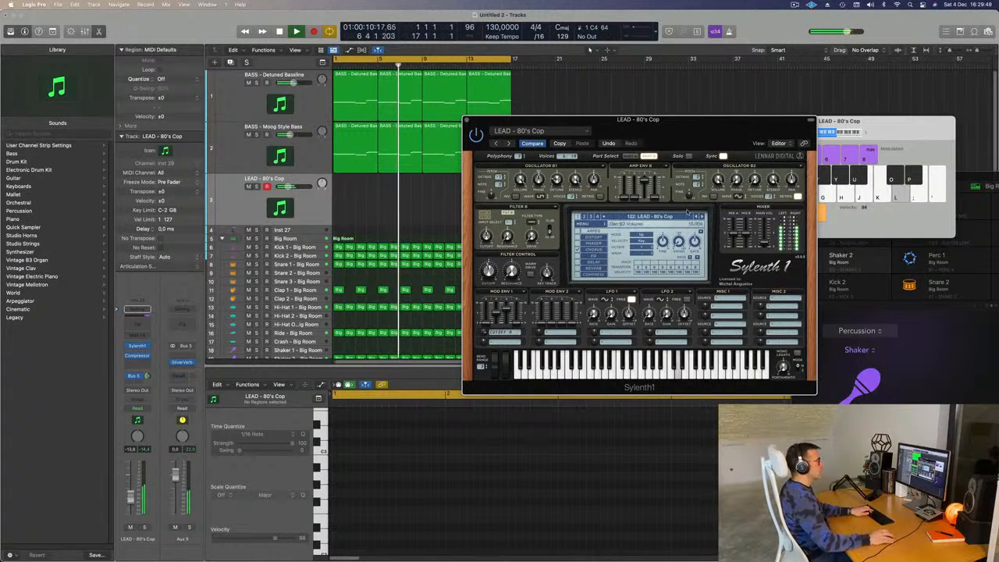
- Audition the lead presets following 80's Cop one by one with test notes and load 132: LEAD - Brass
click(702, 217)
key(k)
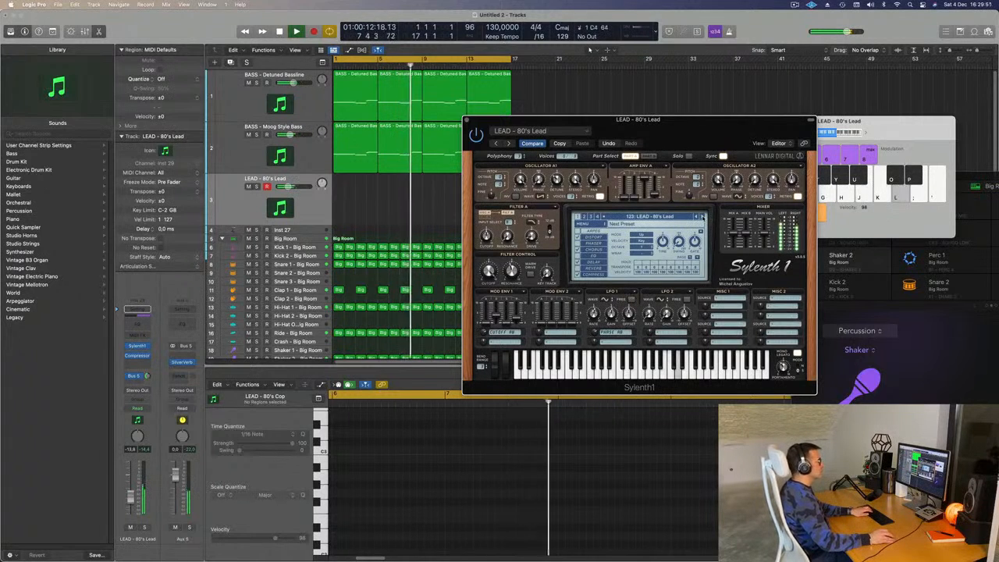
click(702, 217)
key(k)
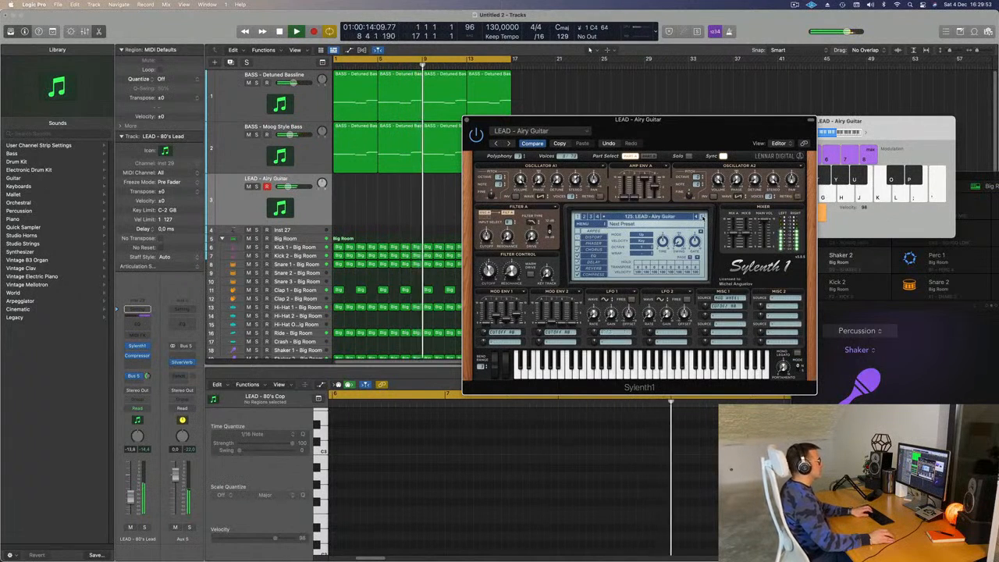
click(702, 217)
key(k)
click(703, 218)
key(g)
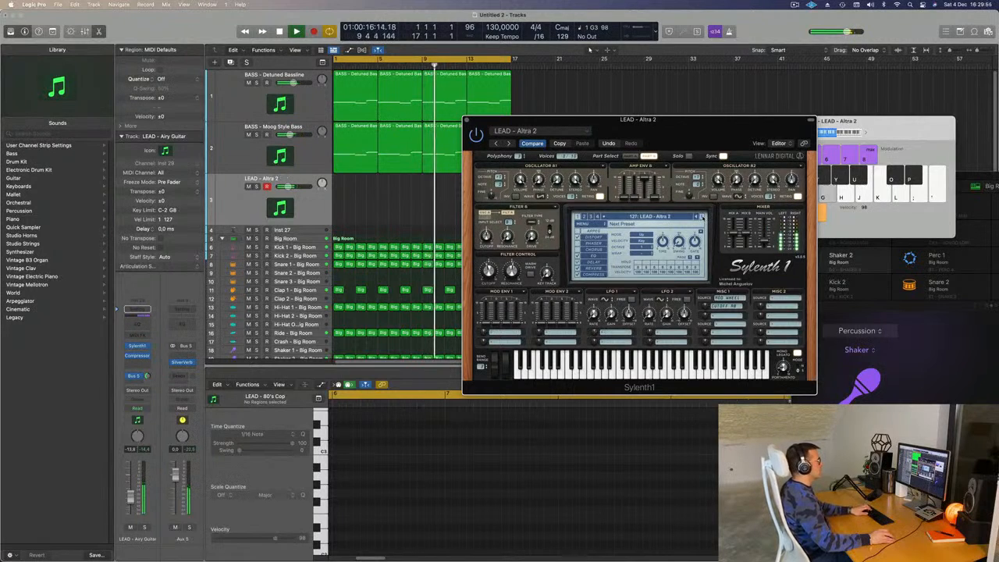
key(h)
key(j)
click(703, 218)
key(g)
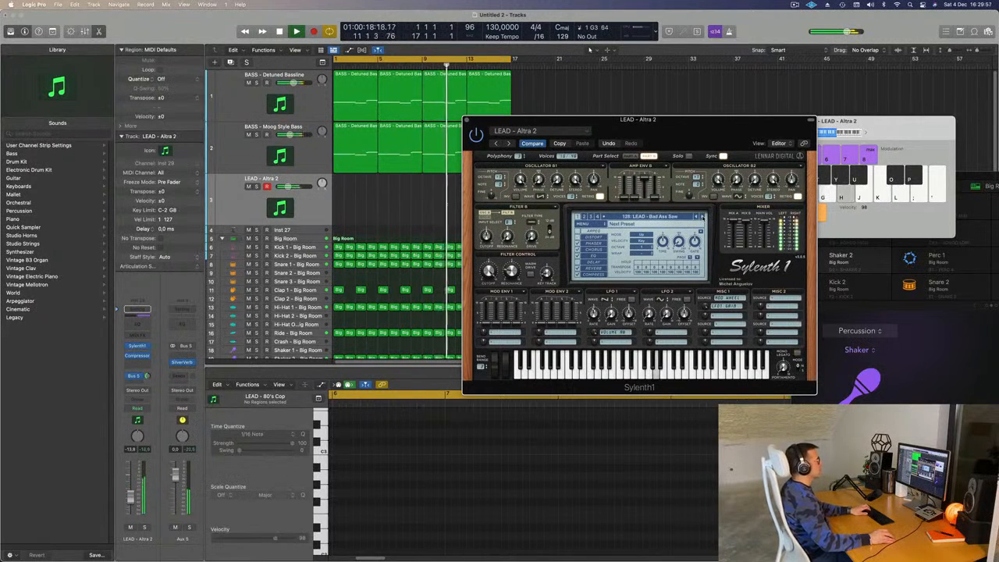
click(703, 217)
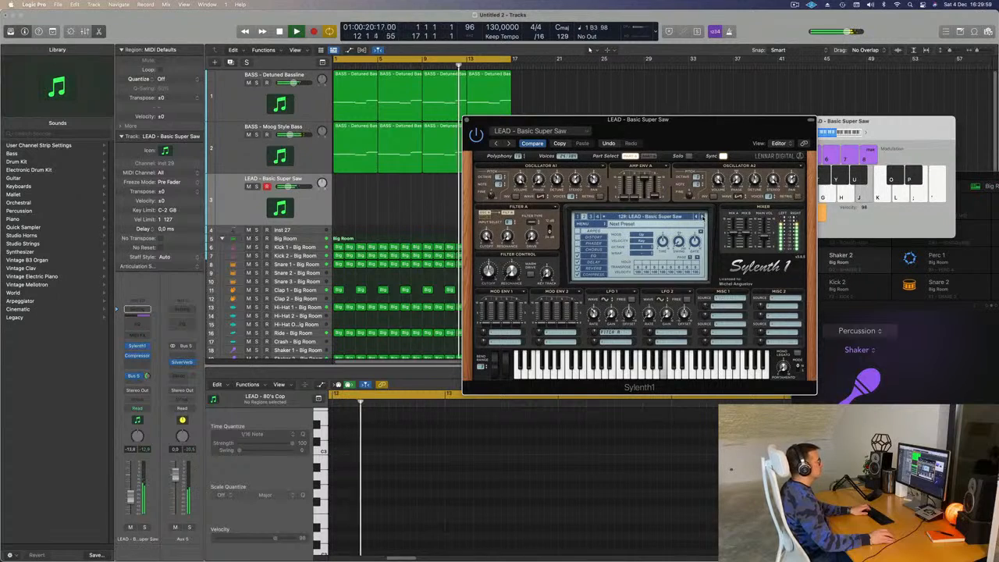
click(703, 218)
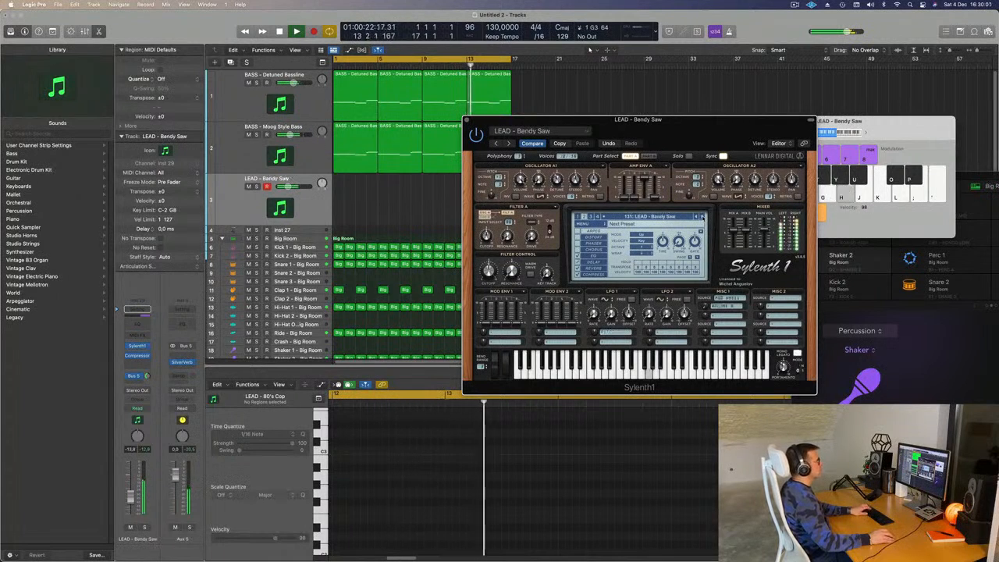
click(703, 218)
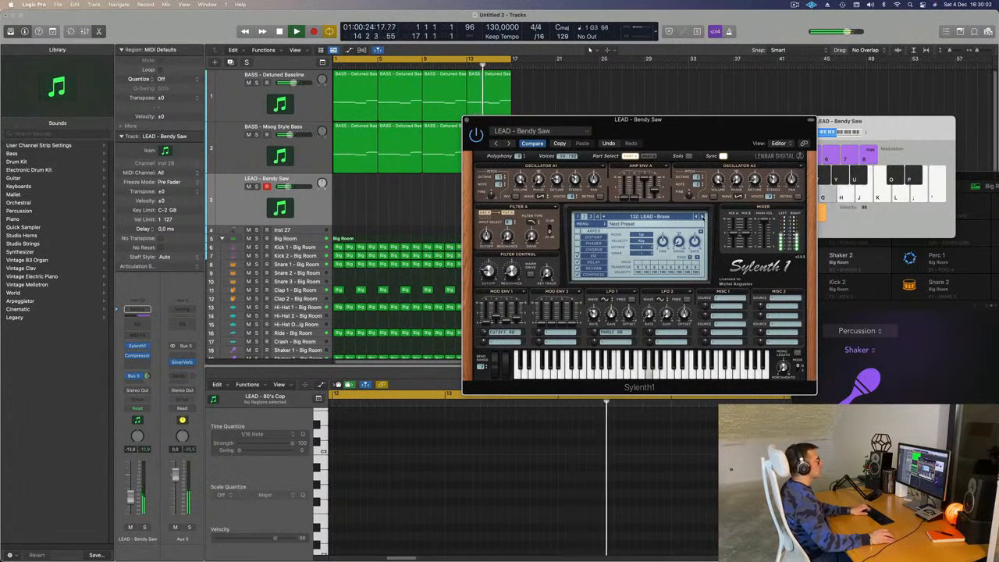
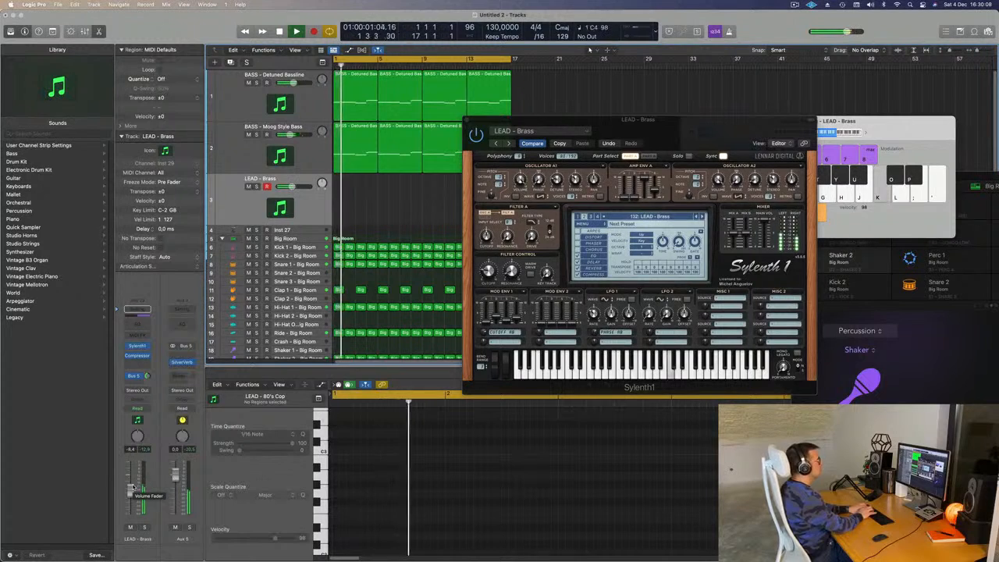
- Rehearse a lead melody with the LEAD - Brass sound over the looping arrangement
key(l)
key(semicolon)
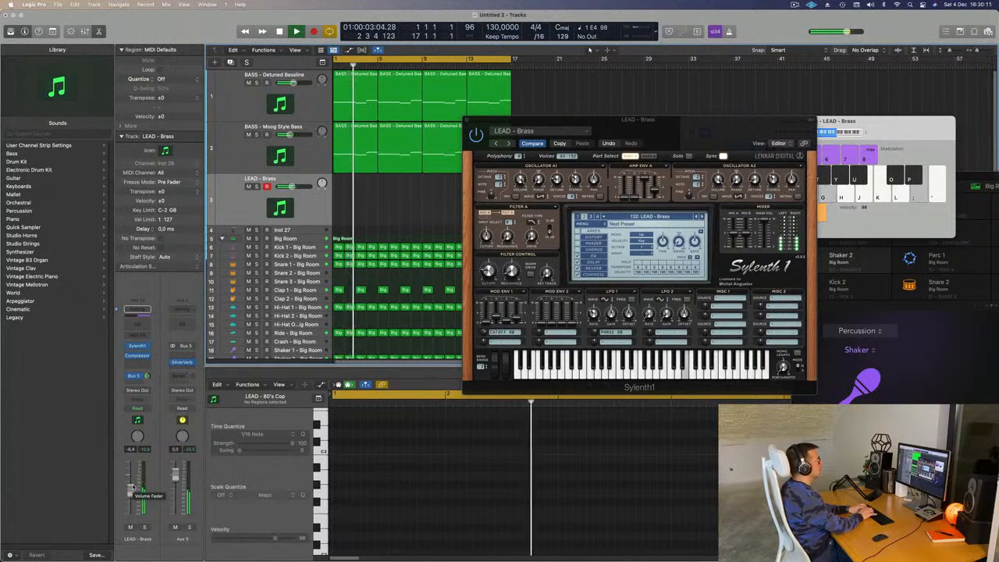
key(l)
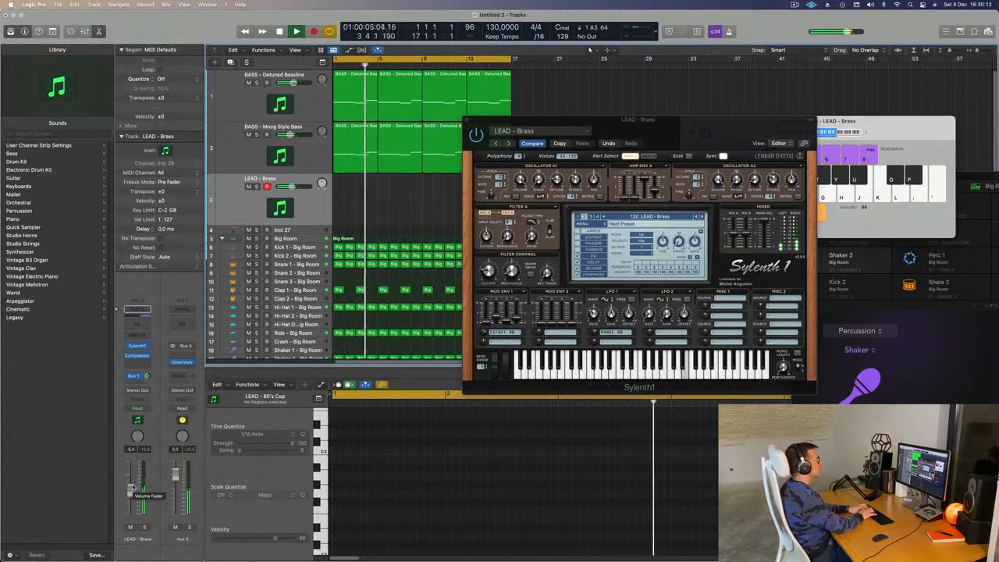
key(k)
key(apostrophe)
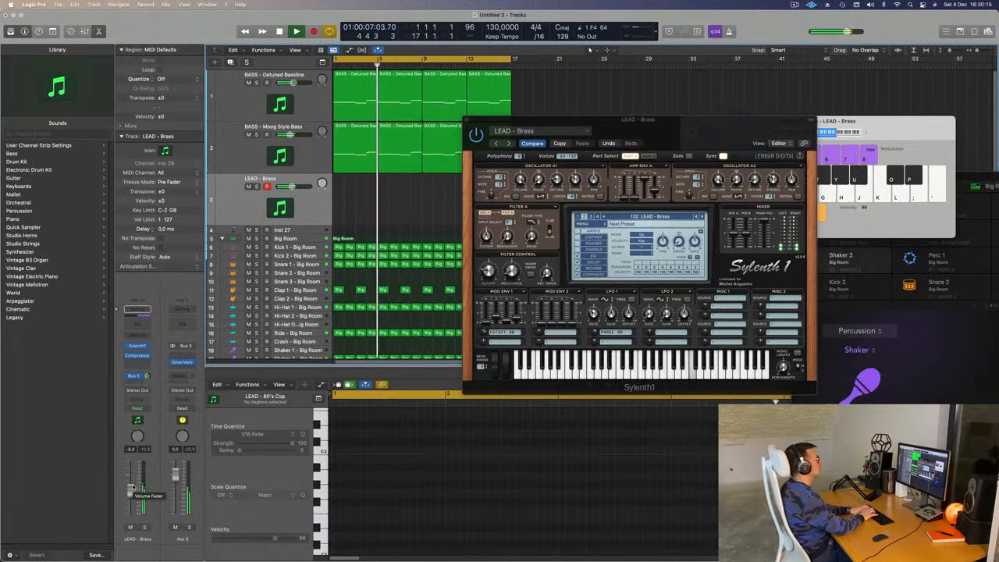
key(semicolon)
key(l)
key(apostrophe)
key(apostrophe)
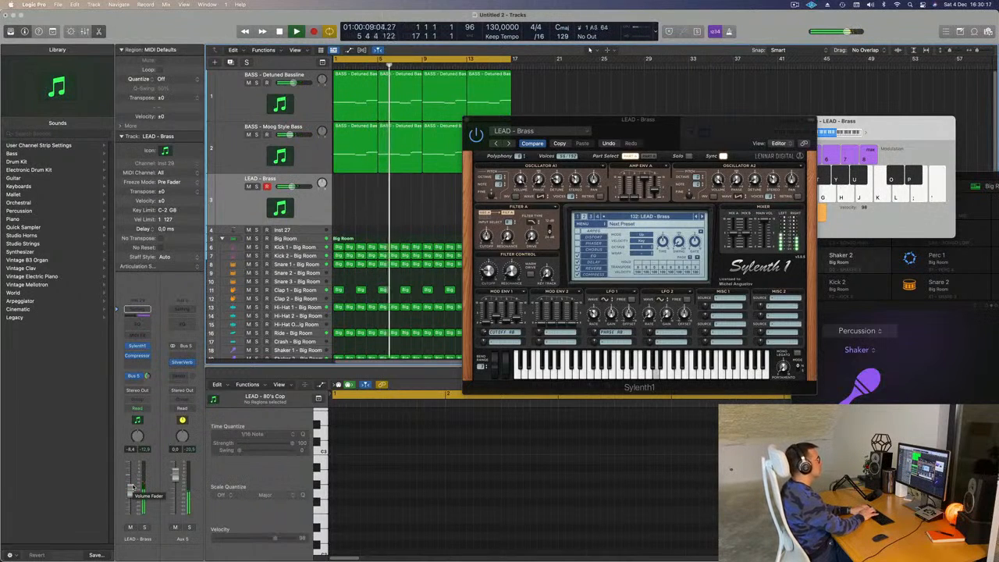
key(apostrophe)
key(semicolon)
key(k)
key(apostrophe)
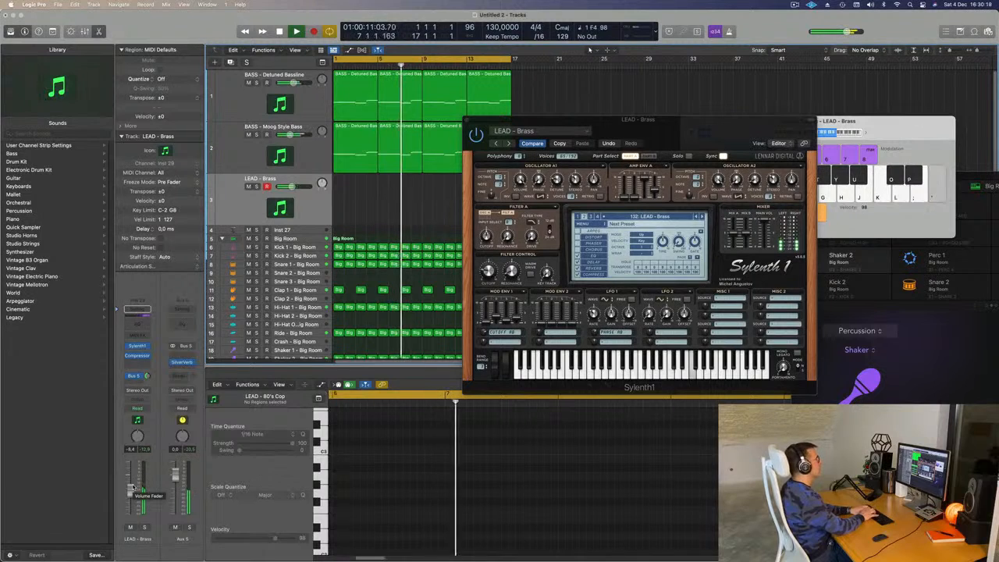
key(semicolon)
key(l)
key(h)
key(apostrophe)
key(j)
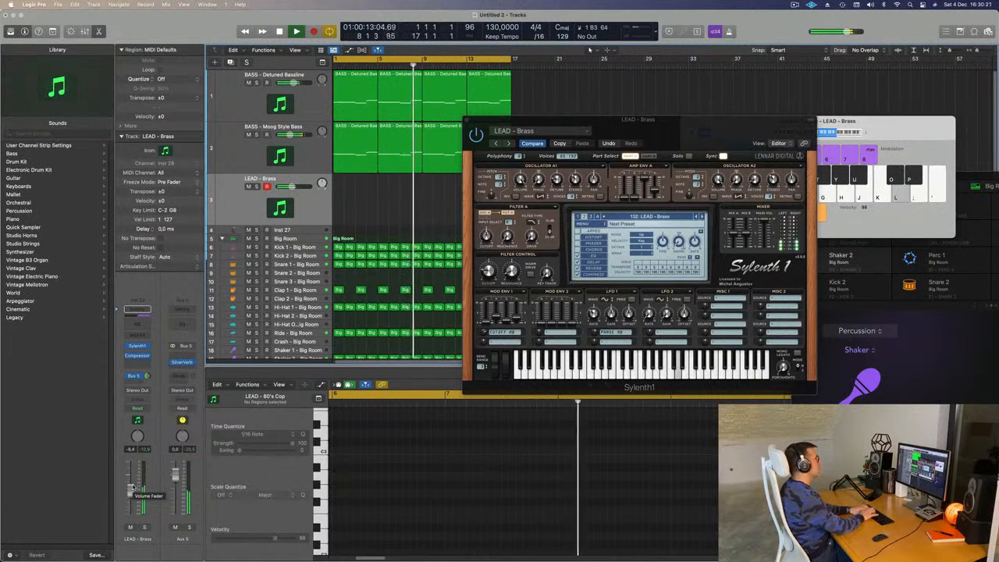
key(apostrophe)
key(k)
- Raise the LEAD - Brass track's volume to -4.4 dB and practise the melody again over the loop
drag(132, 488, 131, 479)
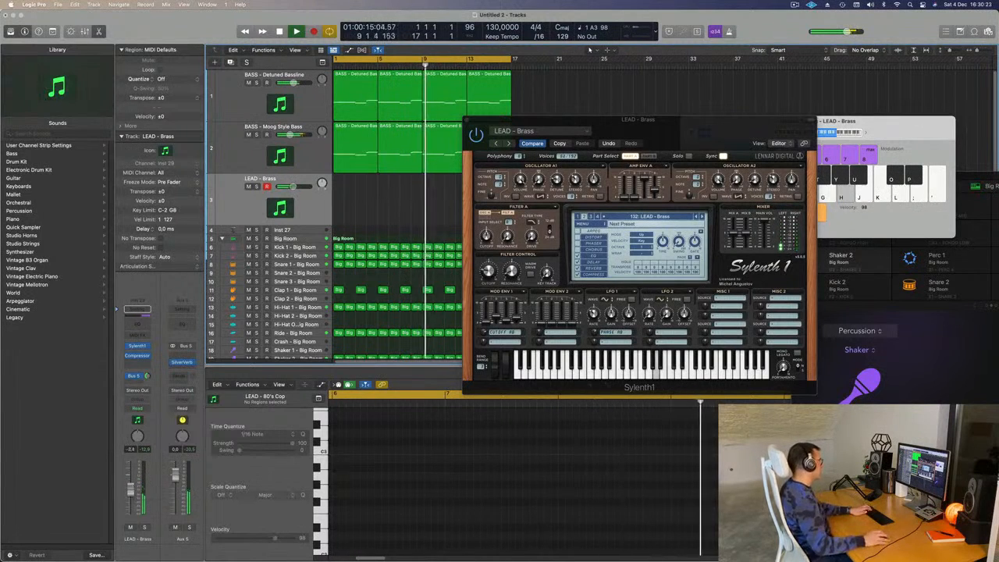
key(j)
key(k)
key(h)
key(apostrophe)
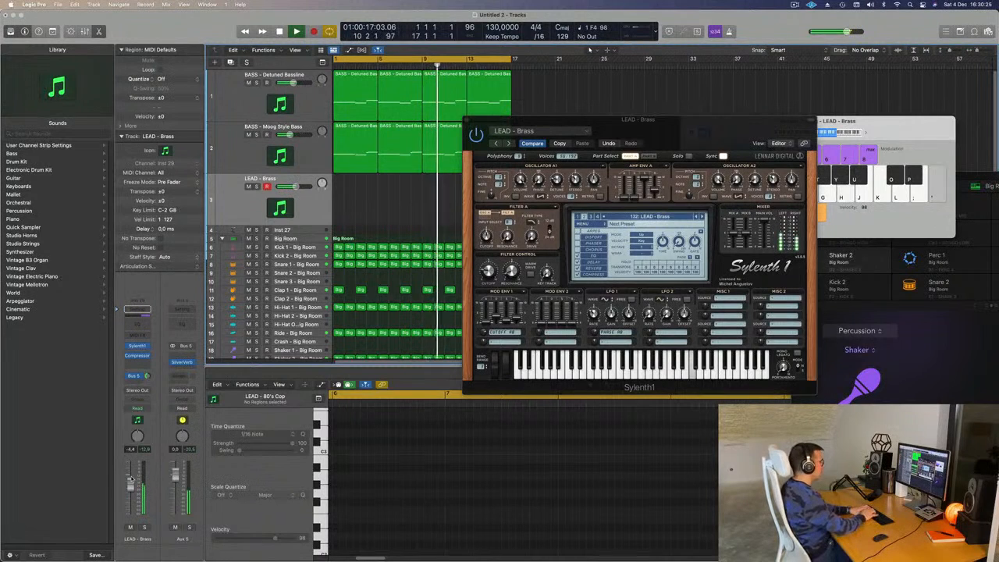
key(semicolon)
key(l)
key(apostrophe)
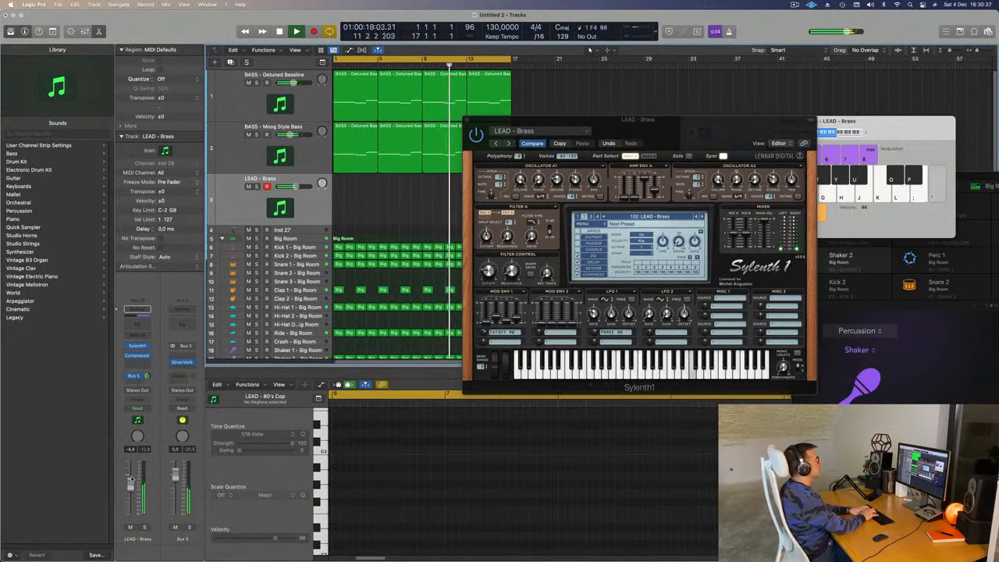
key(semicolon)
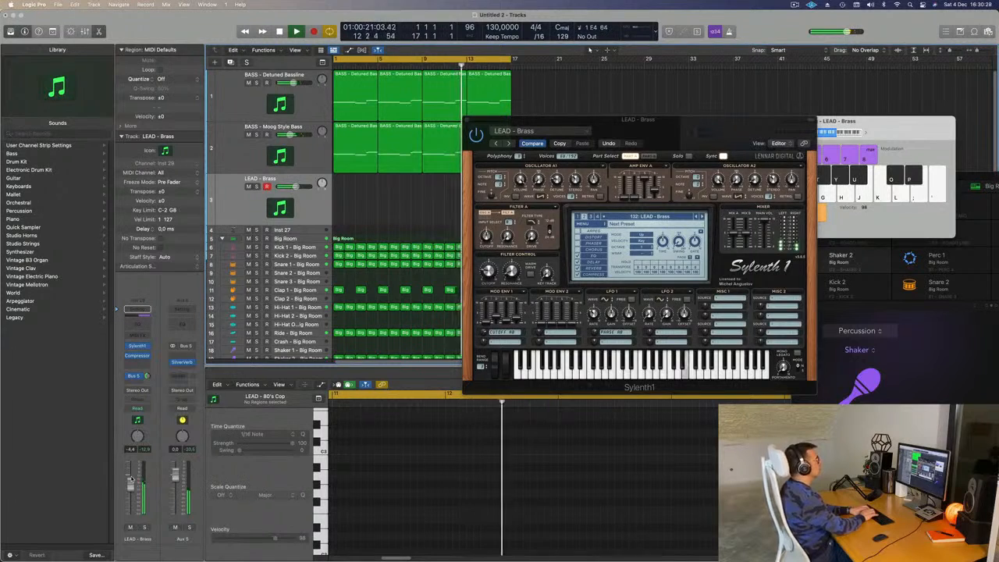
key(apostrophe)
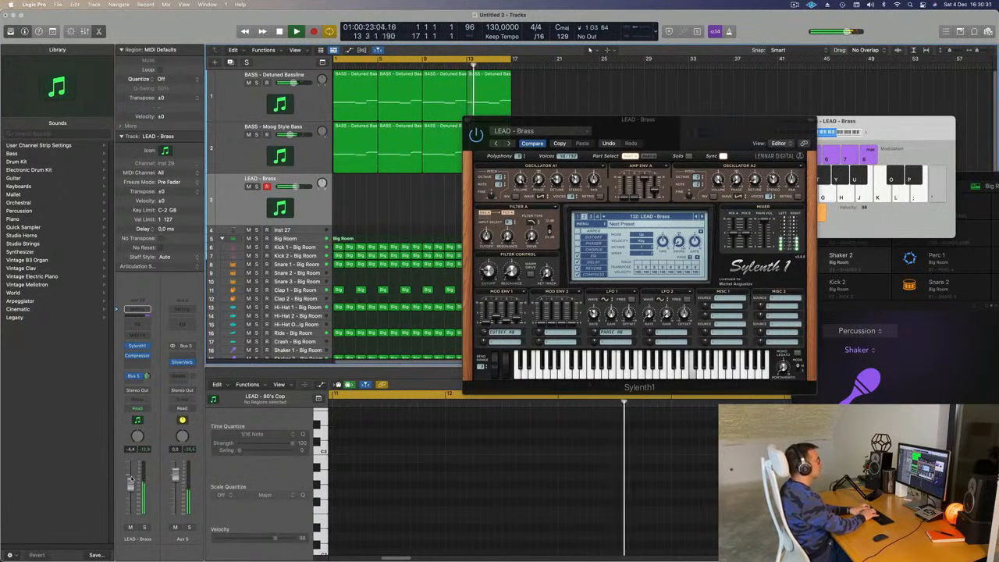
key(semicolon)
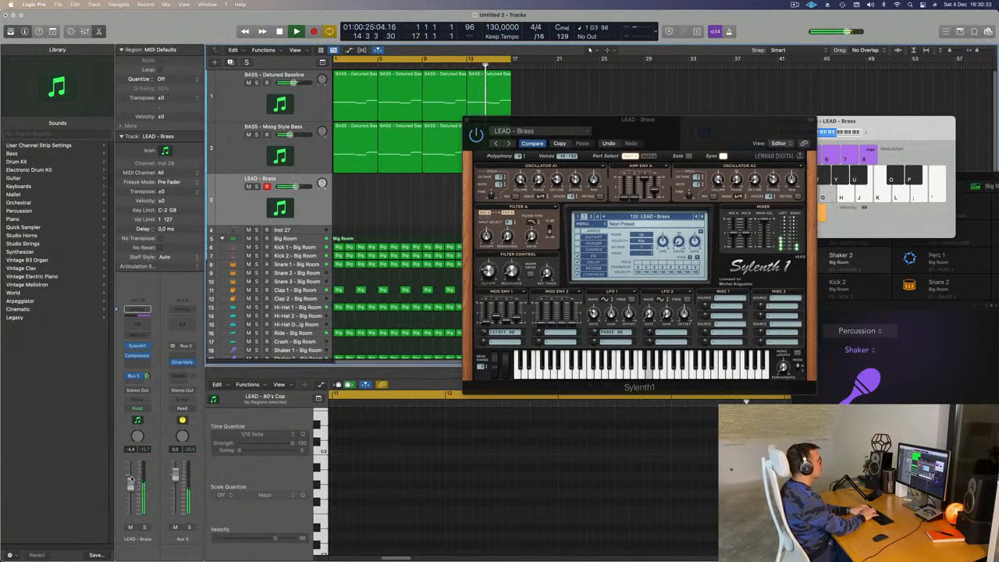
- Record the descending lead melody on the LEAD - Brass track over the looping arrangement and stop just before bar 9
key(r)
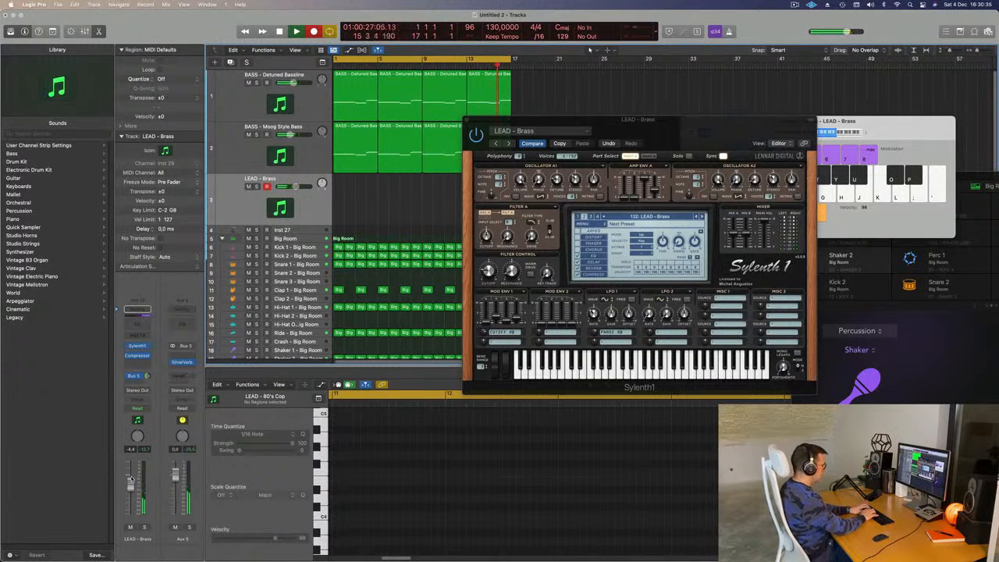
key(apostrophe)
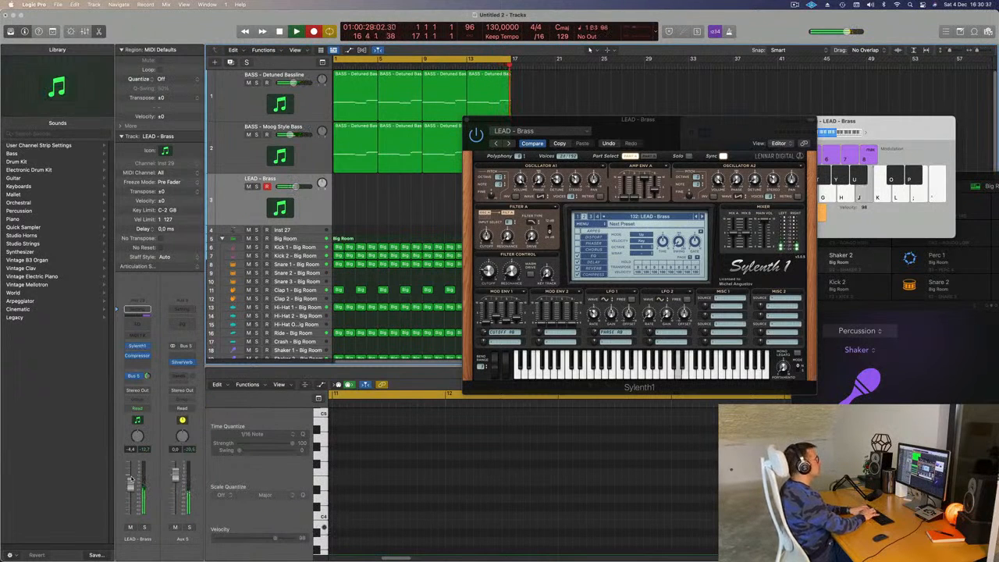
key(apostrophe)
key(semicolon)
key(l)
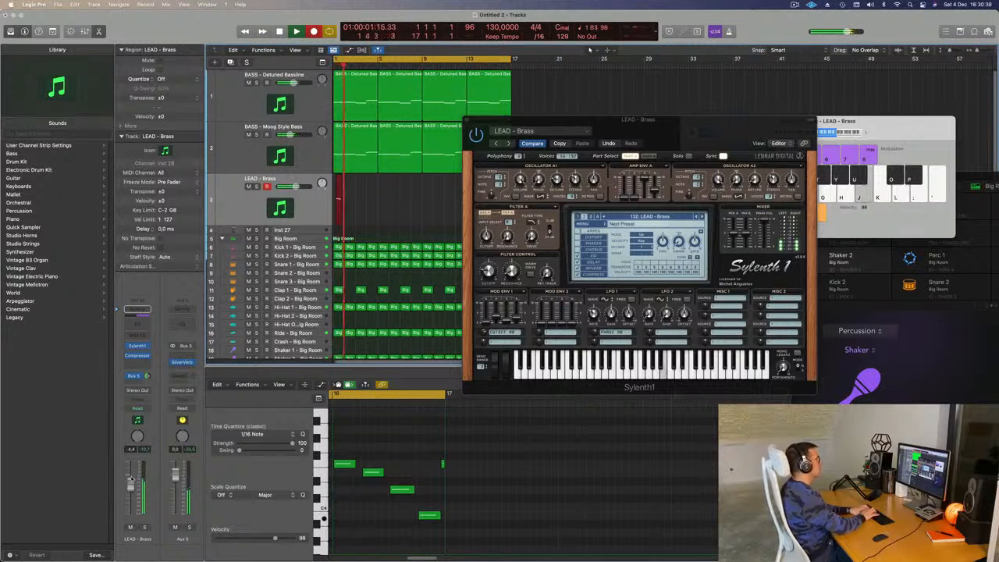
key(apostrophe)
key(semicolon)
key(j)
key(apostrophe)
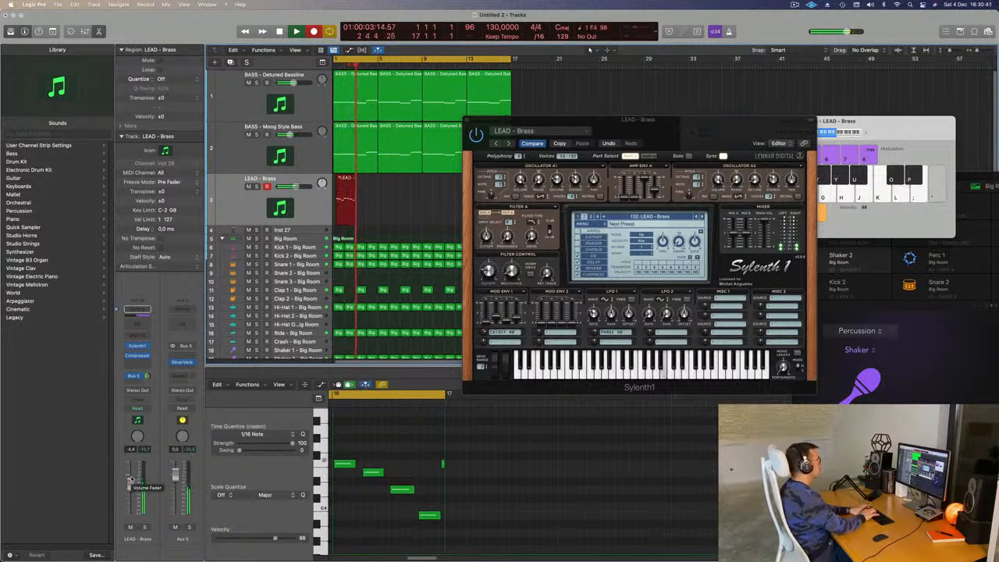
key(semicolon)
key(l)
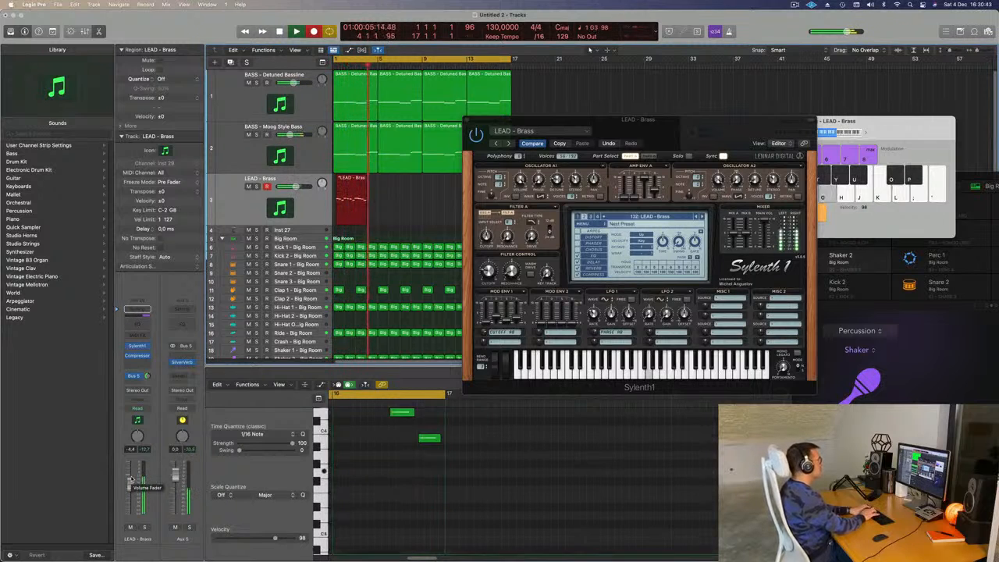
key(g)
key(apostrophe)
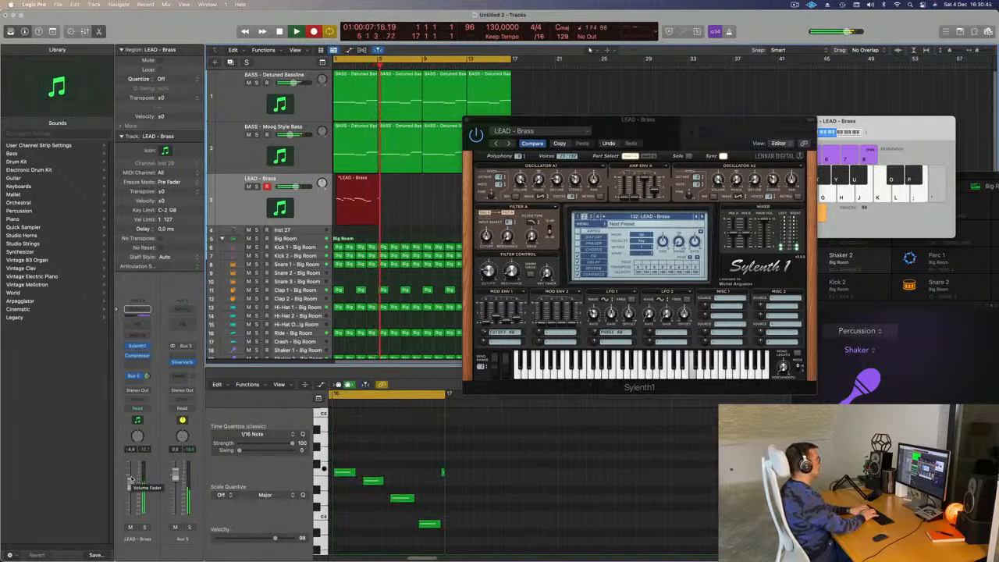
key(semicolon)
key(l)
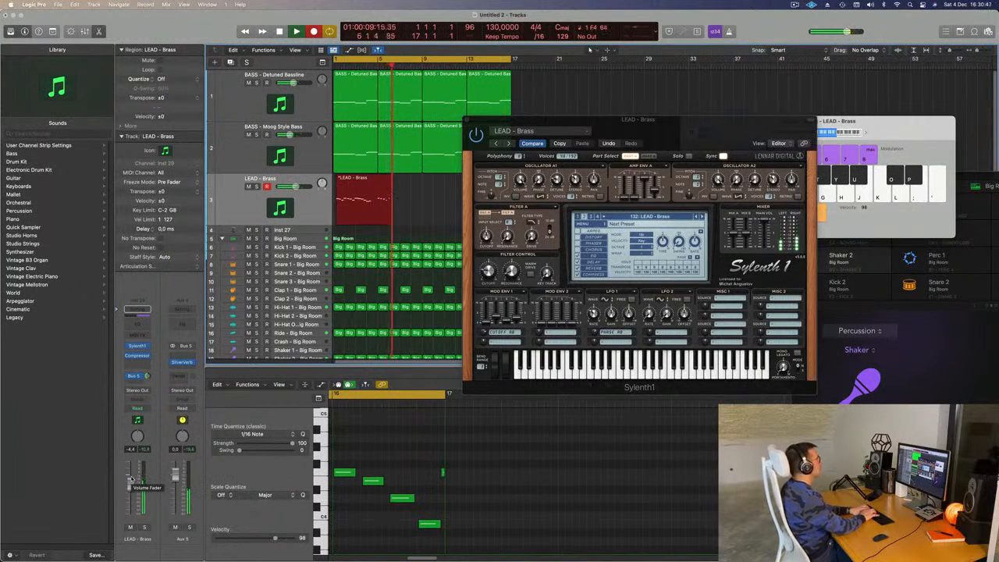
key(apostrophe)
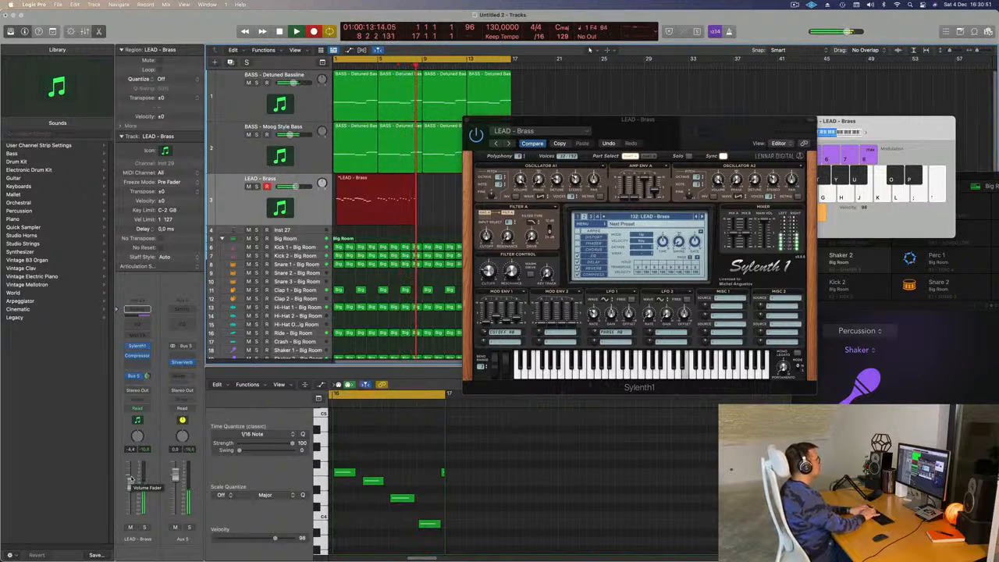
key(g)
key(space)
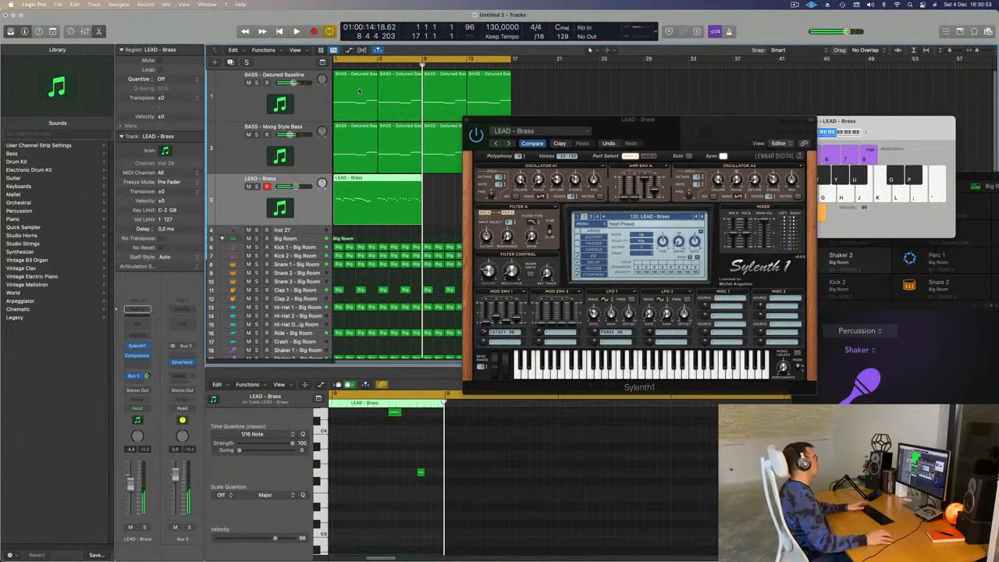
- Split the recorded LEAD - Brass region at bar 5 and delete its second half and the leftover piece before bar 17
super+double_click(376, 181)
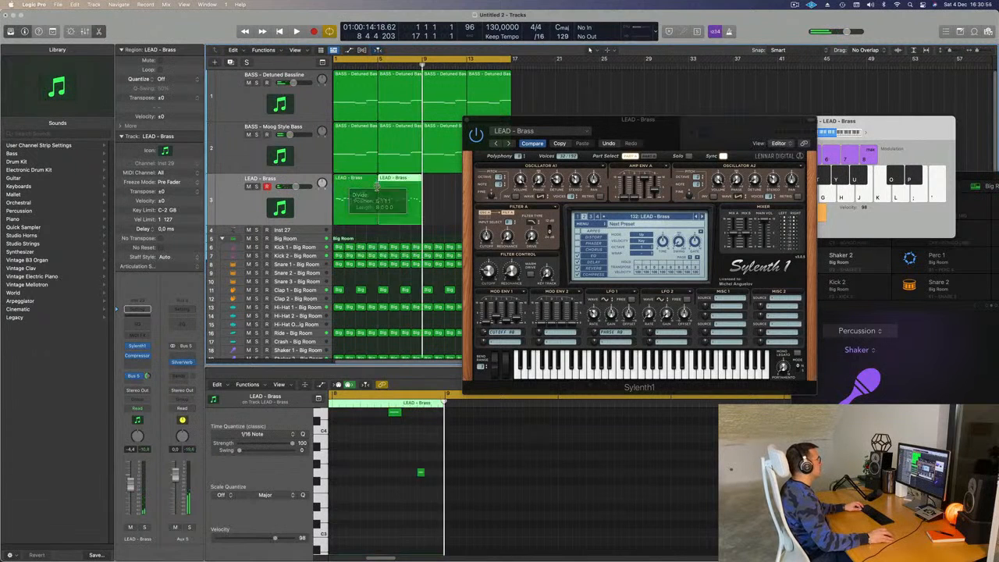
click(355, 180)
click(400, 180)
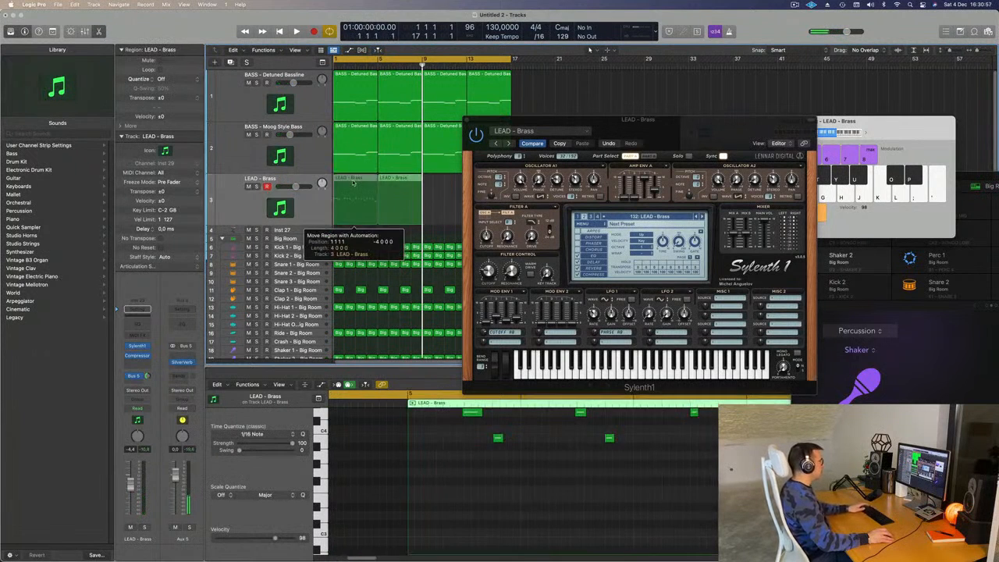
key(Delete)
drag(570, 121, 730, 122)
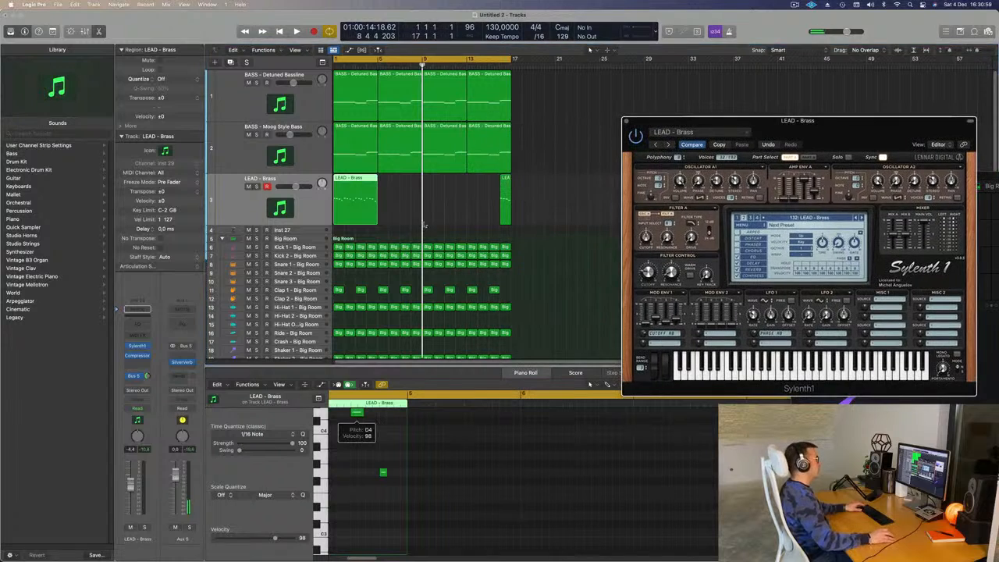
click(506, 199)
key(Delete)
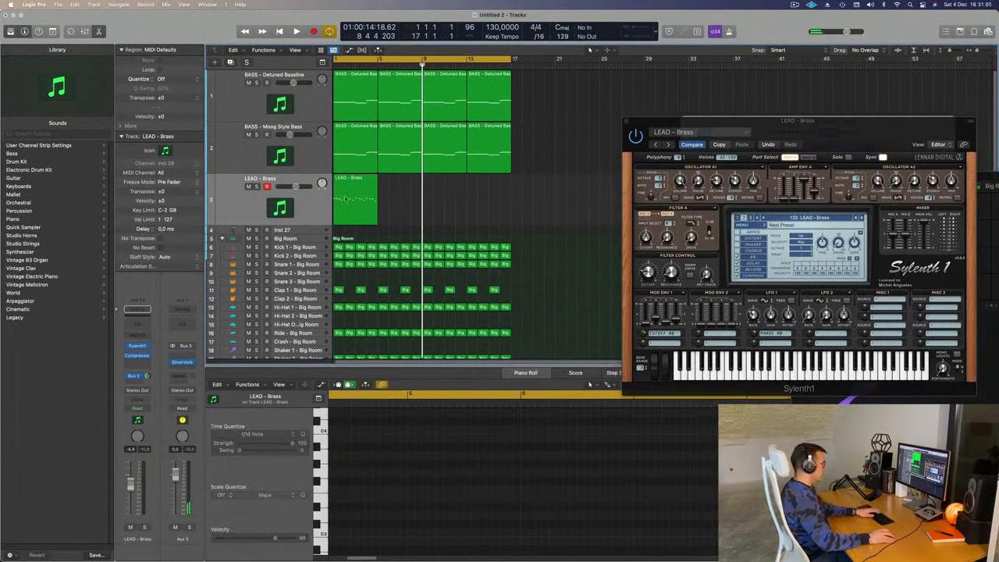
- Play the remaining four-bar LEAD - Brass region from the start to check its notes
click(345, 199)
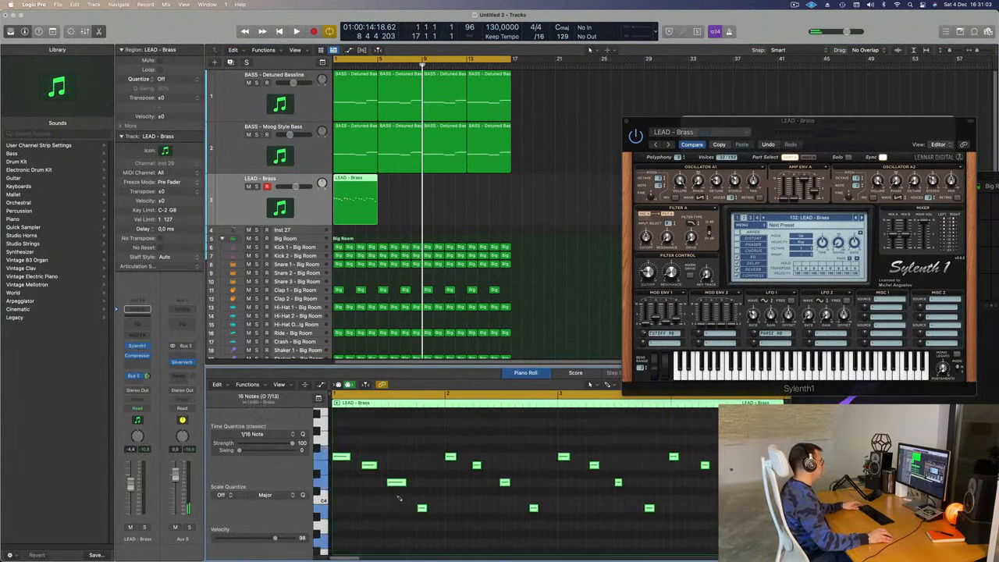
key(Return)
key(space)
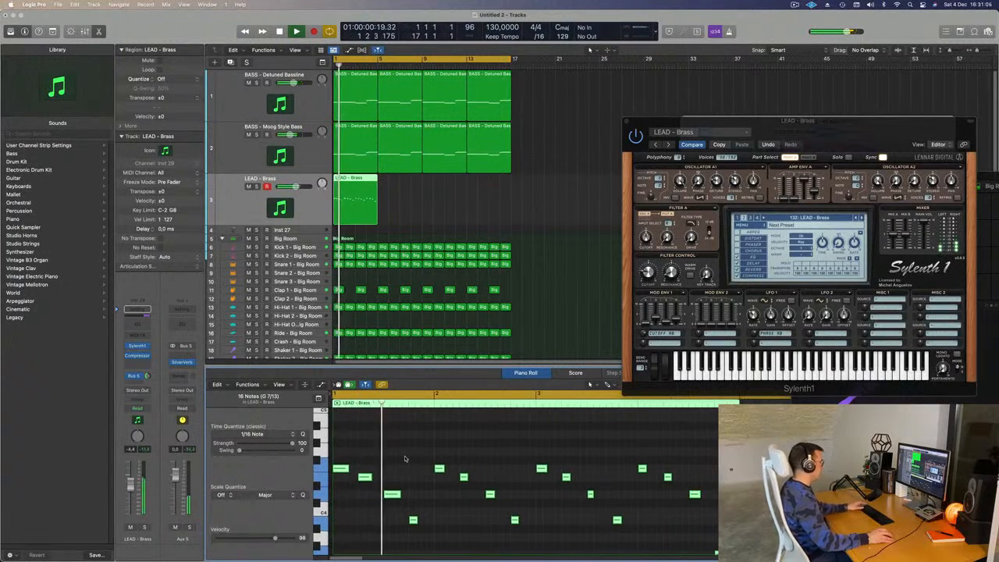
drag(822, 121, 698, 131)
key(space)
- Repeat the four-bar LEAD - Brass region three times to fill the 16 bars
drag(417, 189, 335, 219)
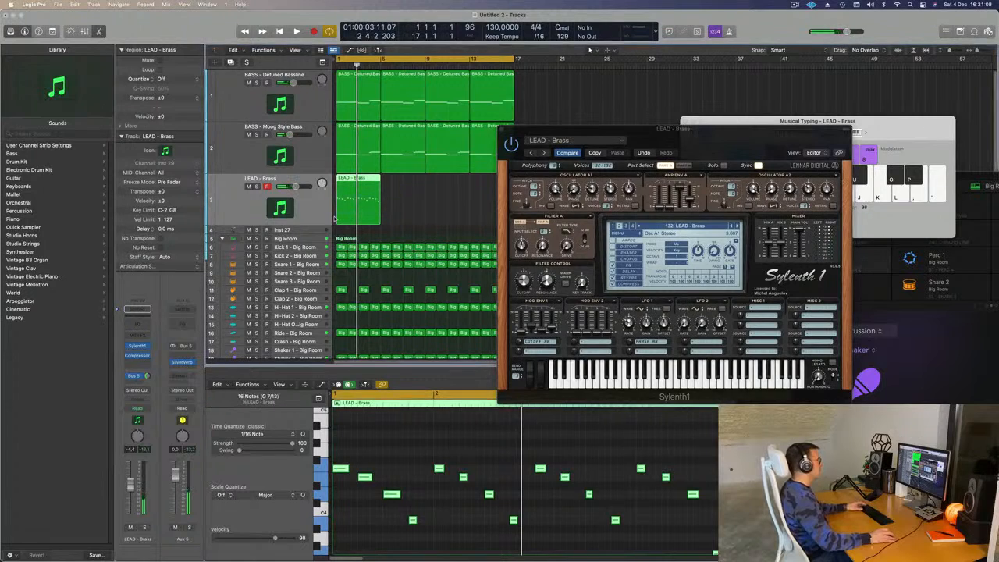
key(super+r)
key(super+r)
key(super+r)
- Loop the arrangement from the start and lower the LEAD - Brass track's volume to -9.2 dB
drag(691, 131, 763, 96)
key(Return)
key(space)
click(321, 209)
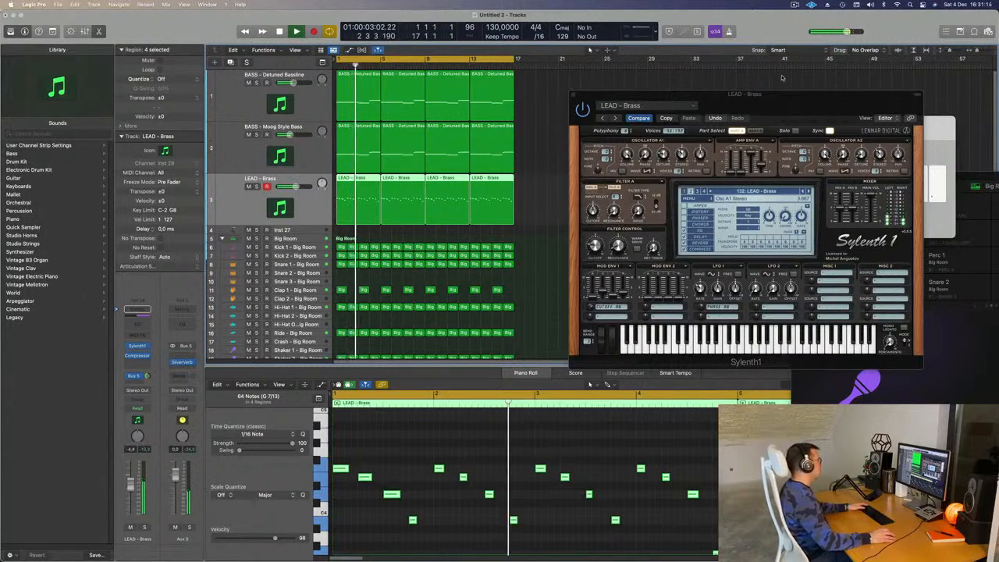
drag(789, 106, 586, 167)
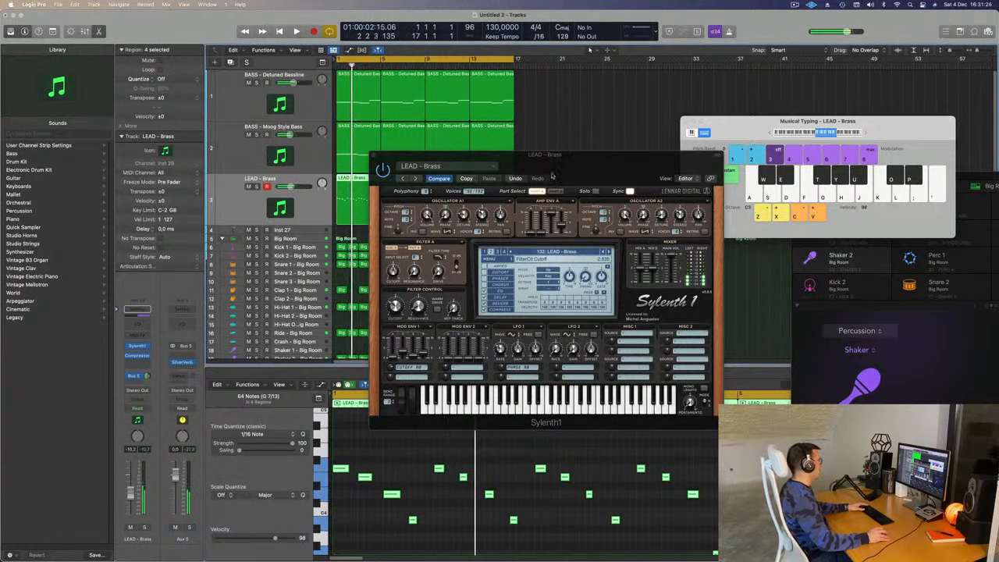
drag(559, 156, 576, 139)
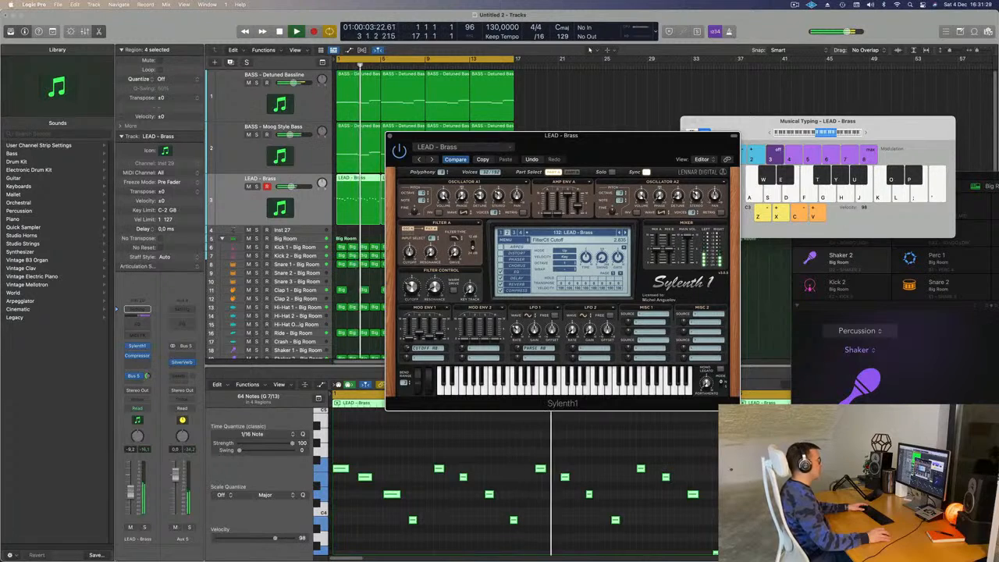
drag(588, 170, 700, 64)
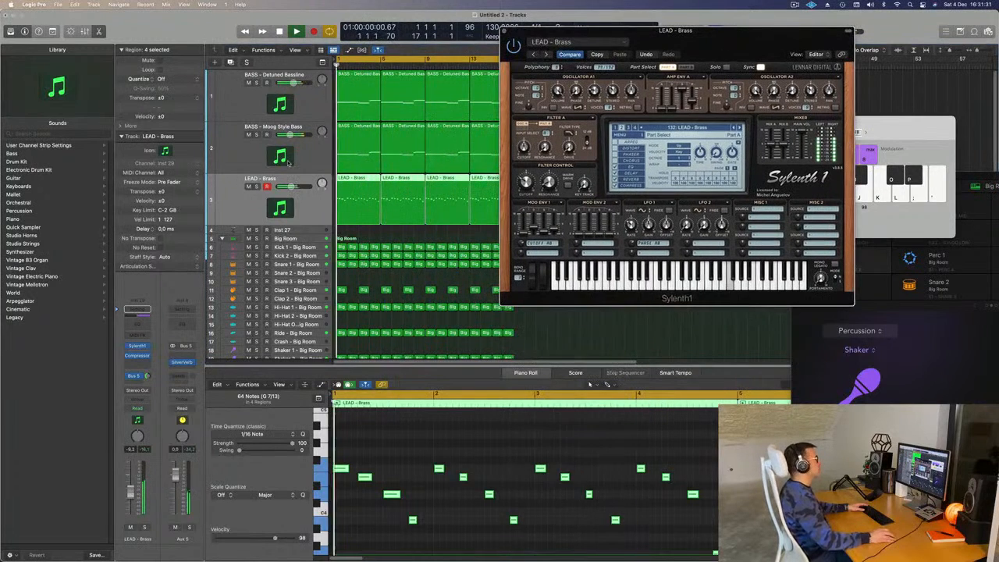
- Add a send to Bus 6 on the LEAD - Brass channel strip
click(132, 377)
mouse_move(168, 394)
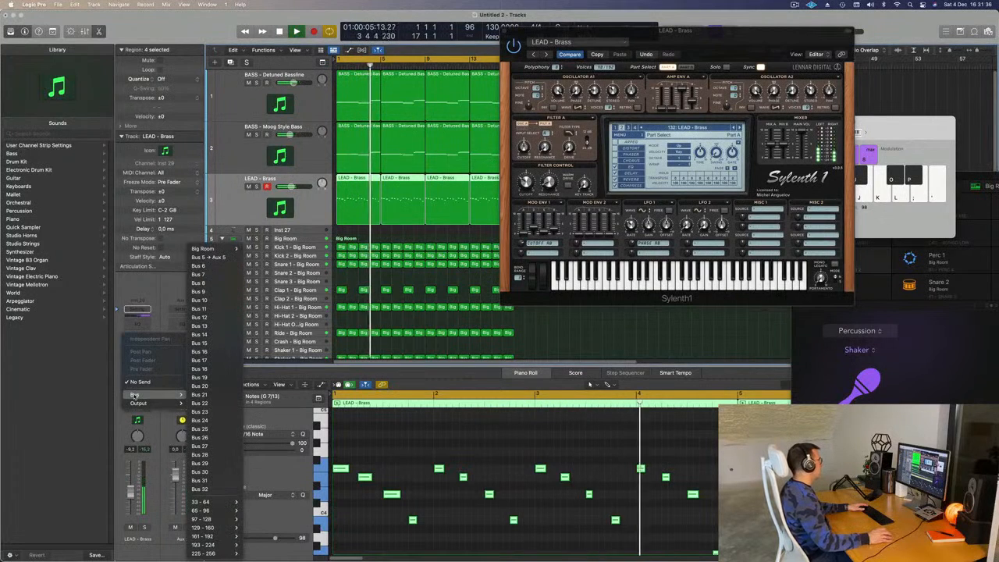
click(213, 267)
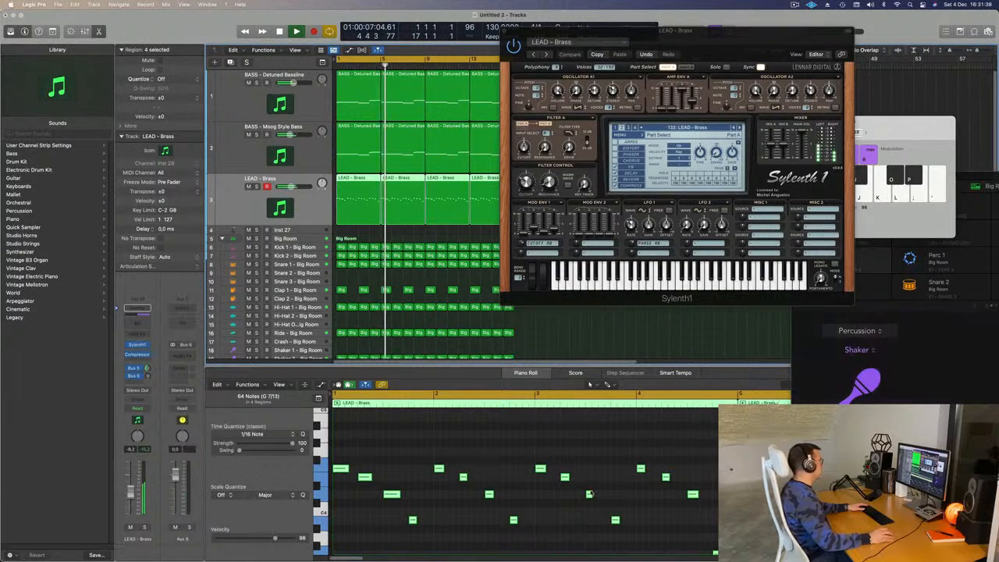
- Move the too-low last note of the first LEAD - Brass region up to the other phrase-ending notes' pitch and play it from the start
scroll(591, 494, down, 3)
key(space)
scroll(593, 486, down, 3)
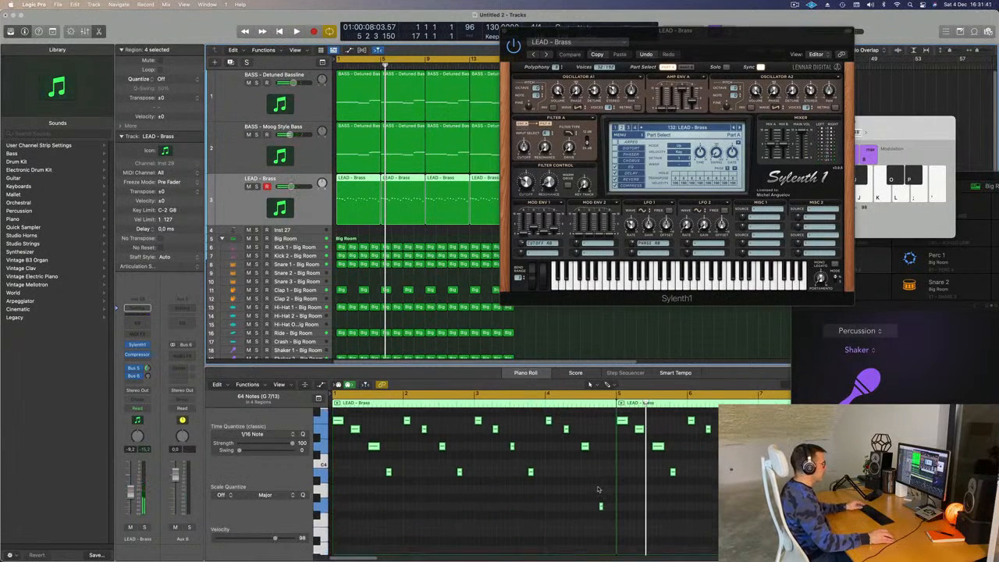
drag(604, 488, 599, 530)
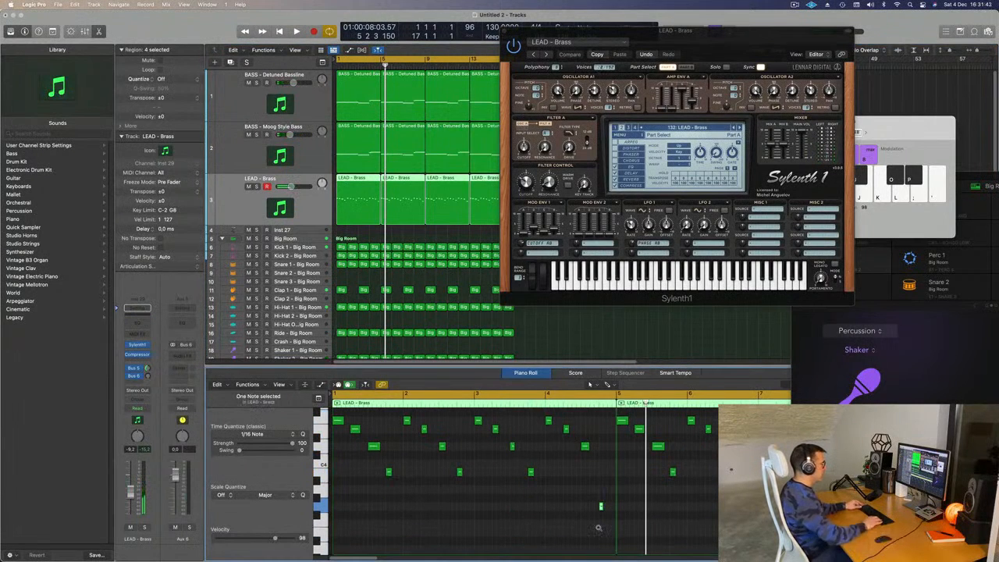
key(Return)
key(space)
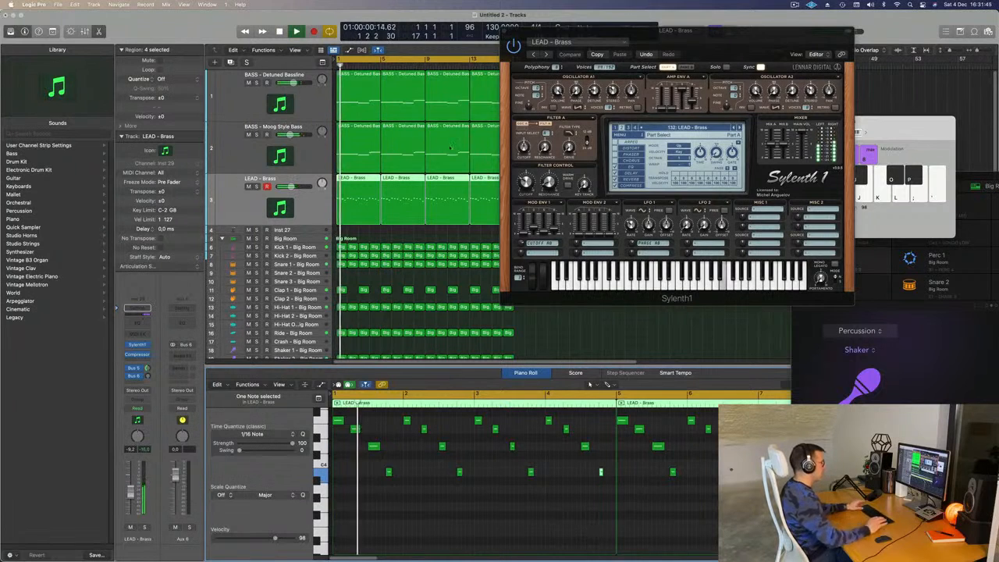
- Delete the three later LEAD - Brass regions and repeat the first four-bar region three times to fill 16 bars
drag(671, 37, 917, 46)
drag(547, 209, 396, 190)
key(Delete)
click(325, 212)
key(space)
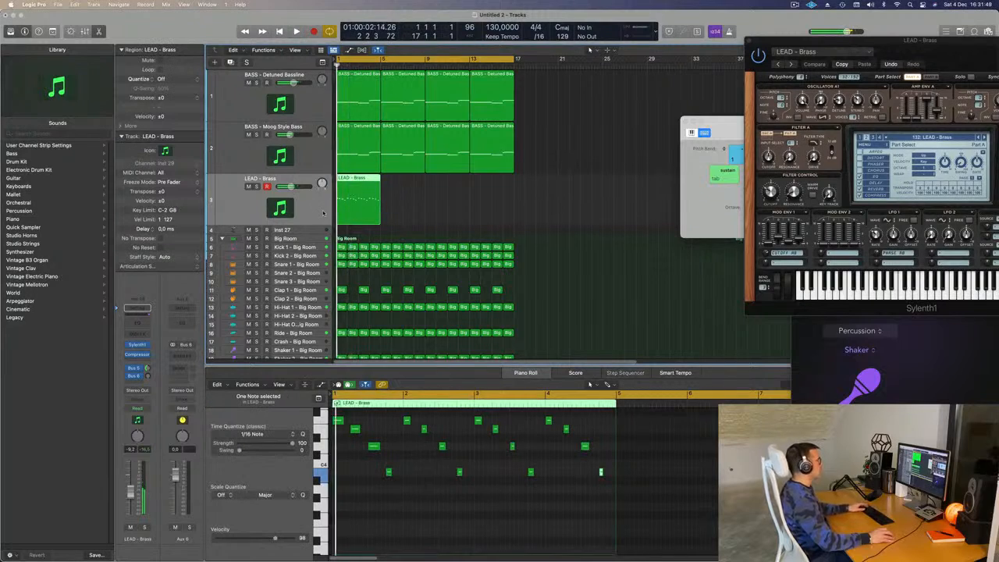
key(super+r)
key(super+r)
key(super+r)
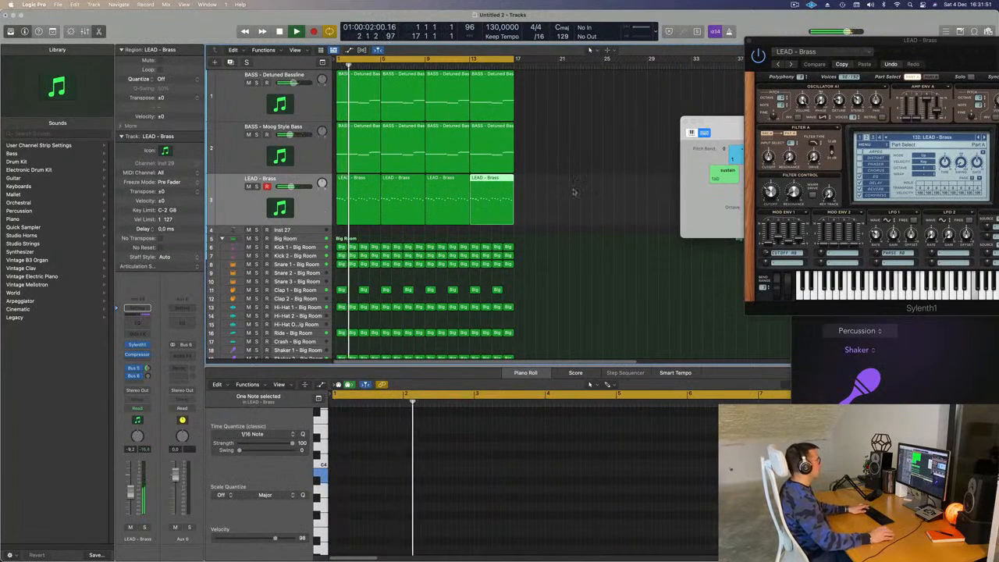
- Insert the Delay Designer effect on the Aux 6 channel while the arrangement plays
drag(869, 51, 738, 136)
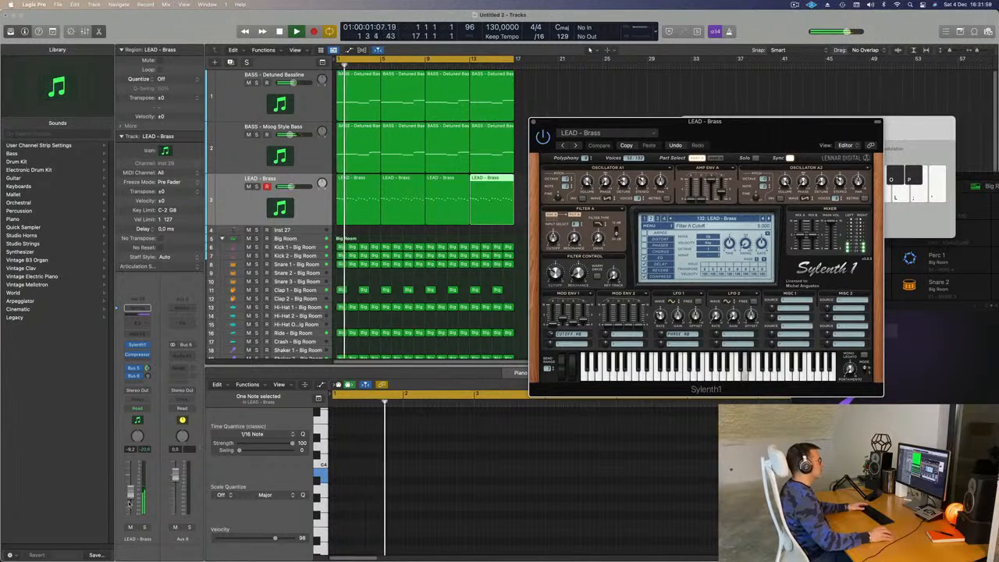
key(space)
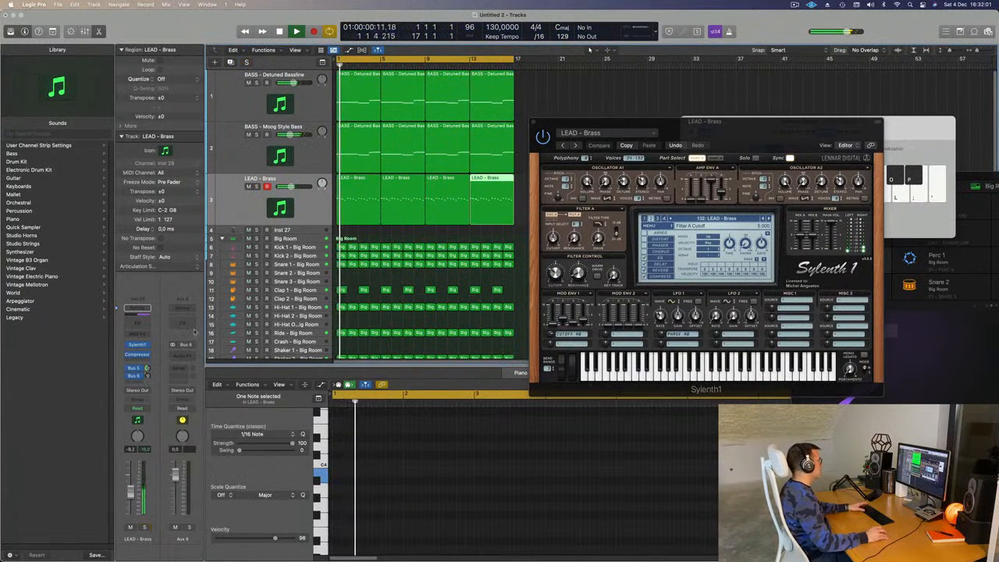
click(135, 375)
click(185, 357)
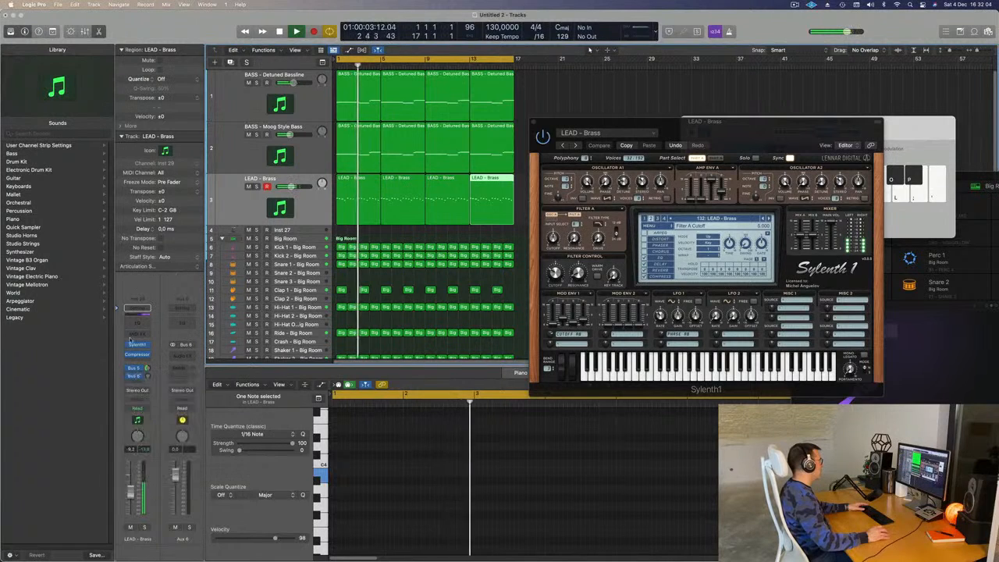
click(186, 356)
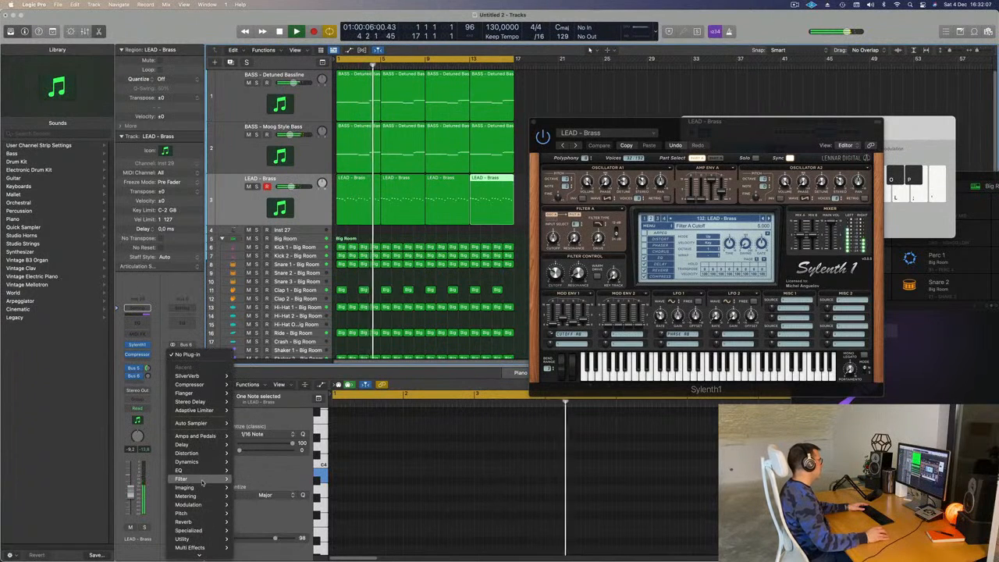
mouse_move(202, 483)
mouse_move(187, 444)
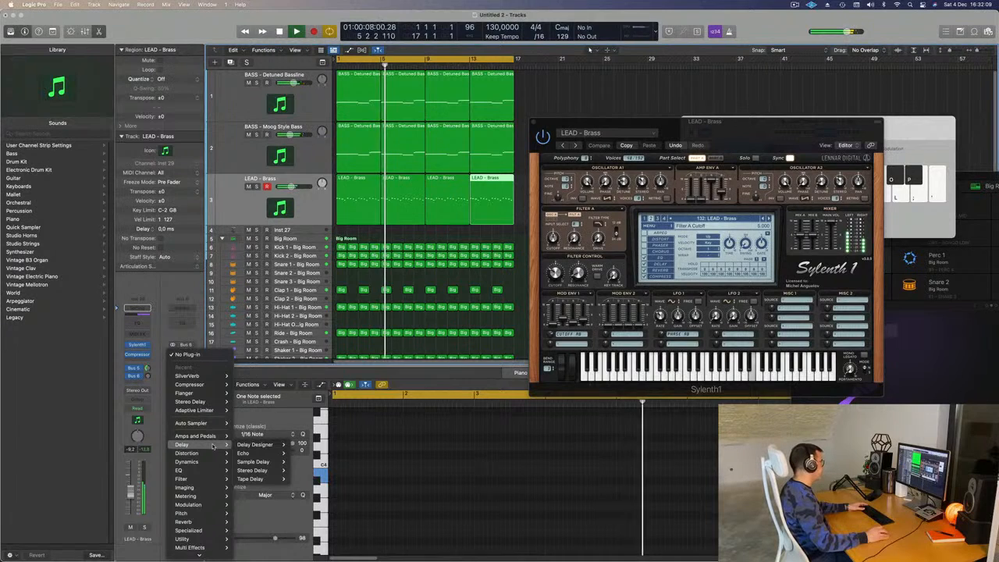
mouse_move(268, 446)
click(302, 445)
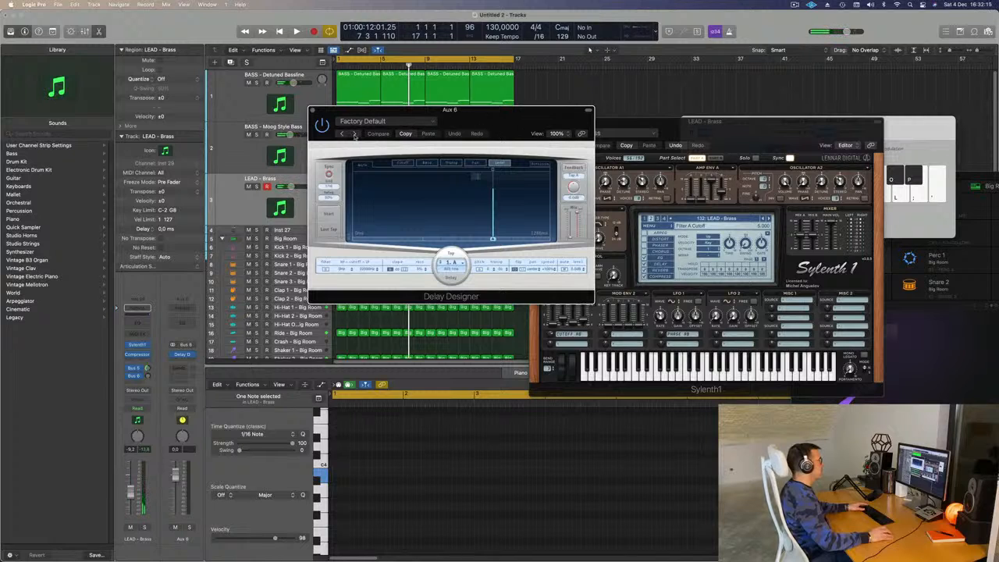
- Load the 1/16 Slow Pan preset from the 01 Simple category in Delay Designer and audition it over the loop
click(398, 122)
mouse_move(399, 286)
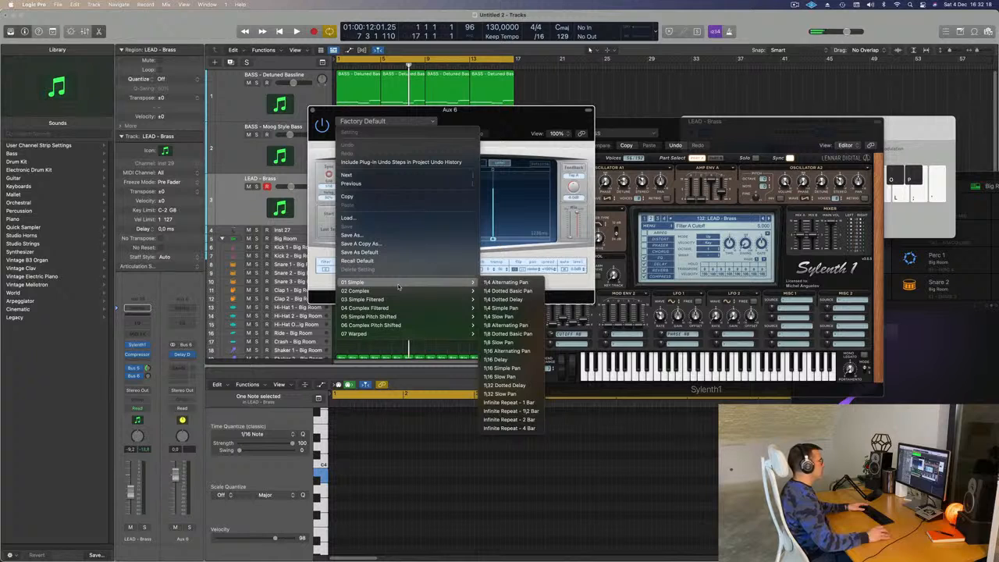
click(507, 376)
drag(468, 110, 700, 115)
key(space)
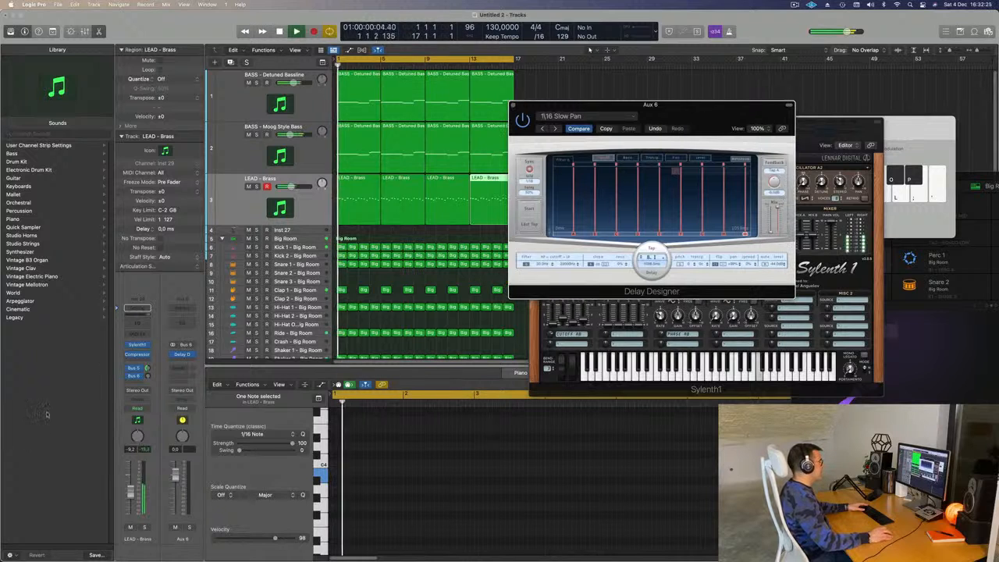
- Raise the LEAD - Brass send to Bus 6 and balance the delay level by ear while restarting playback
key(space)
key(space)
alt+click(148, 377)
key(space)
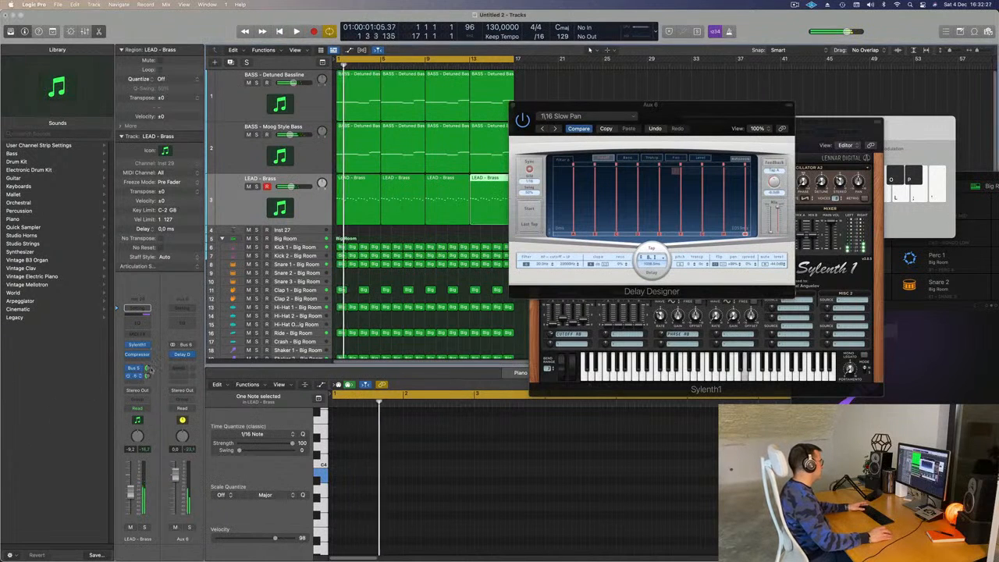
key(space)
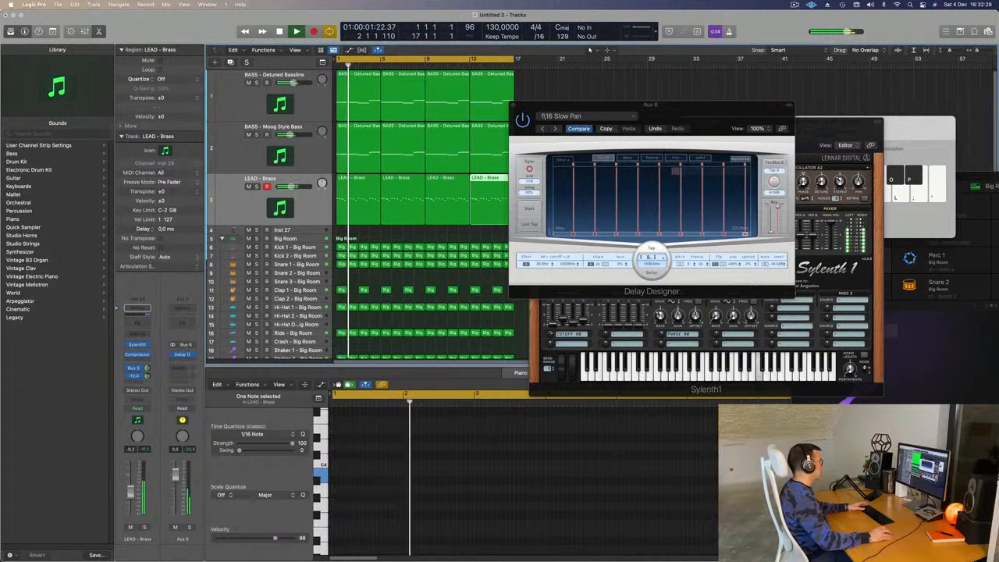
key(space)
key(space)
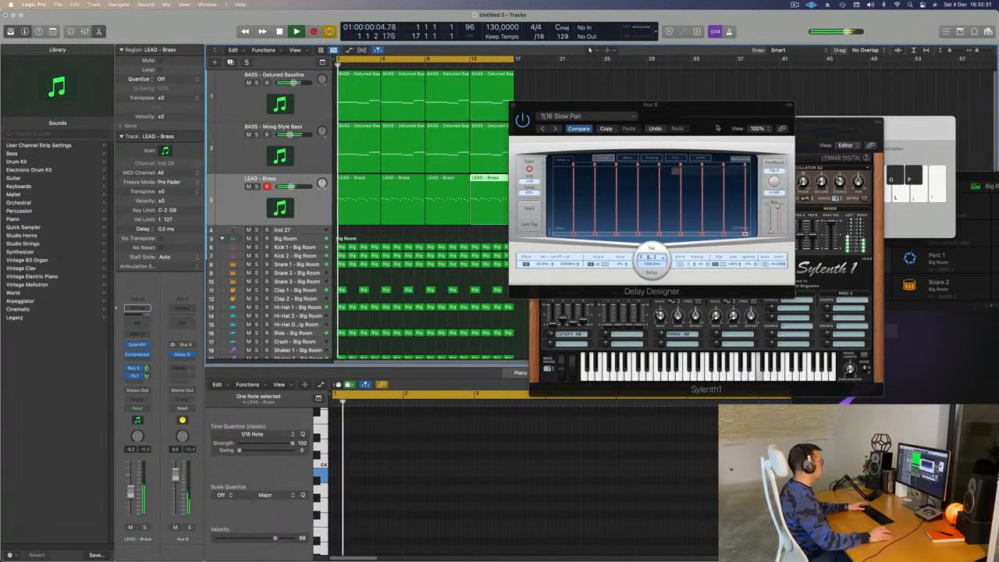
- Switch Delay Designer to the 1/8 Slow Pan preset from 01 Simple and restart playback
click(594, 115)
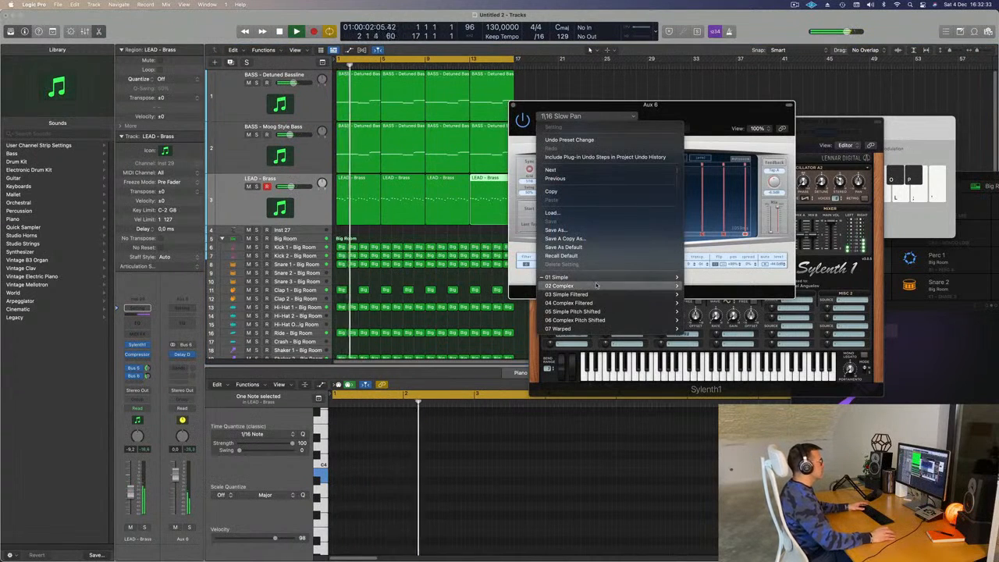
mouse_move(593, 277)
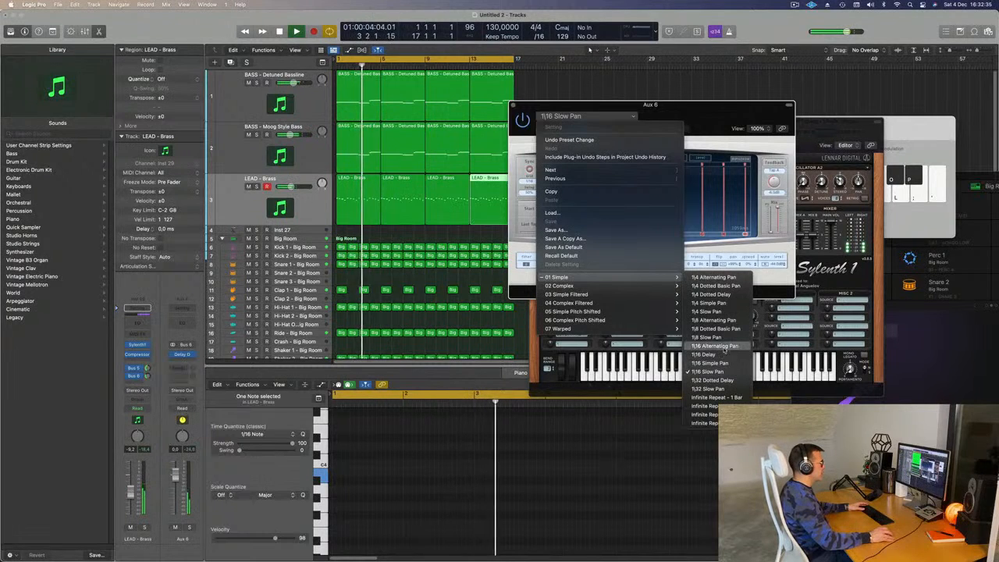
click(707, 337)
drag(712, 115, 659, 116)
key(space)
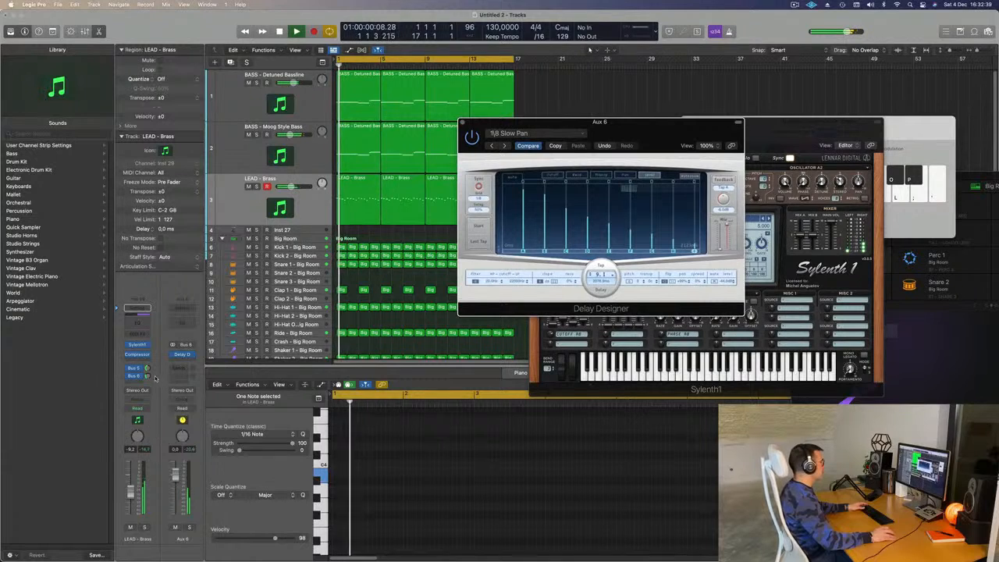
- Set the LEAD - Brass send to Bus 6 to about -13 dB and close the Delay Designer and Sylenth1 windows
click(146, 375)
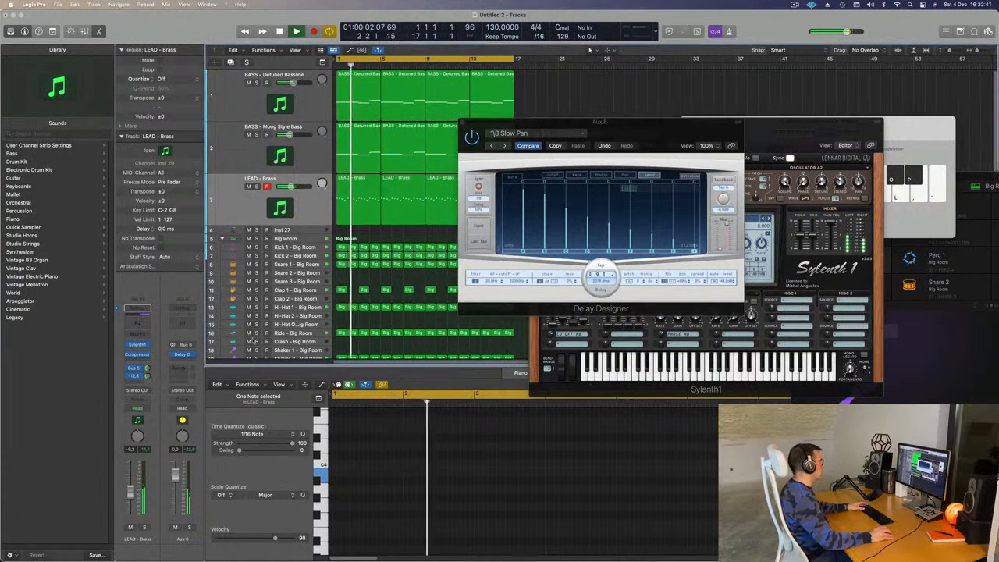
drag(465, 123, 319, 185)
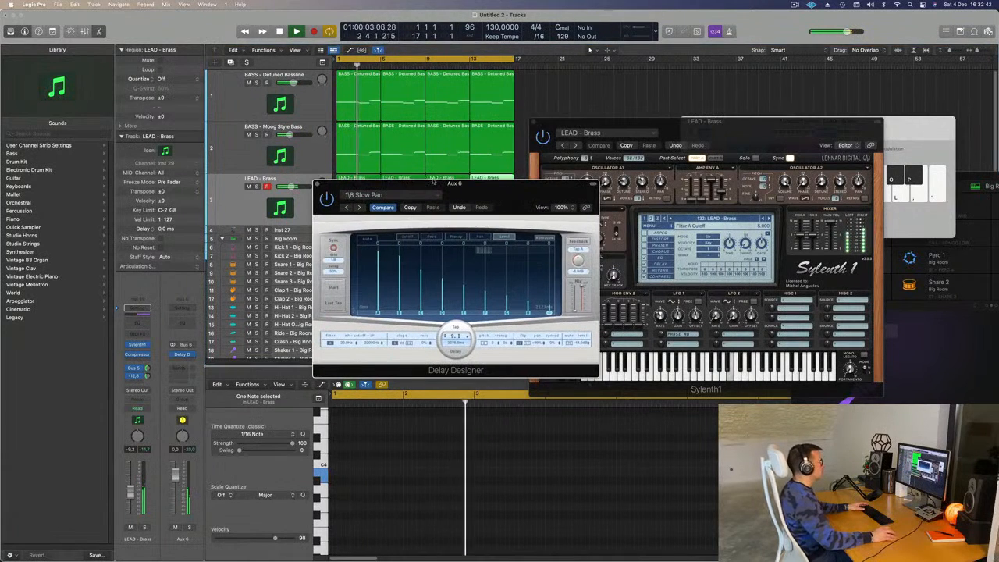
click(319, 185)
drag(533, 123, 421, 139)
click(421, 137)
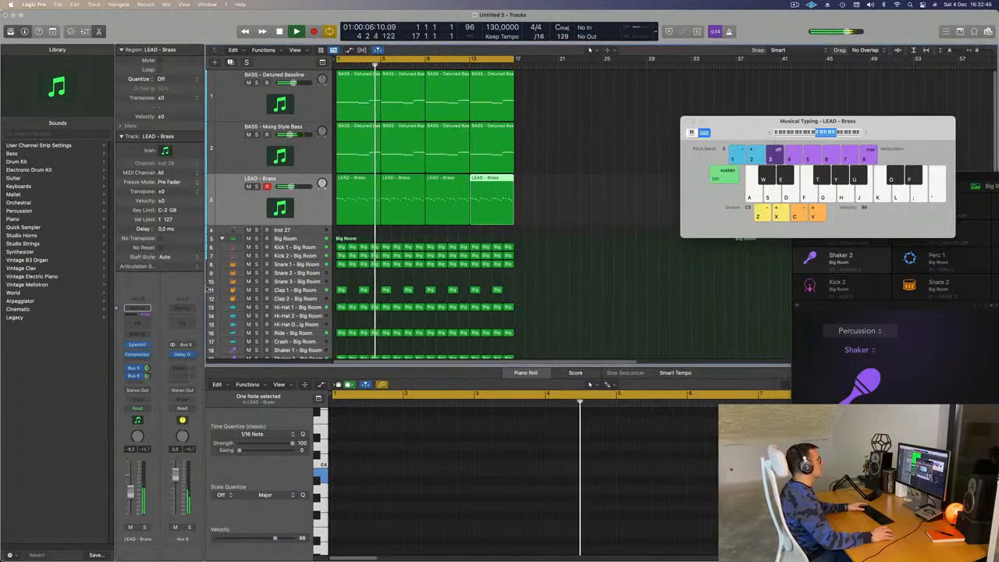
- Restart the loop from the beginning and review the LEAD - Brass part in the mix
key(space)
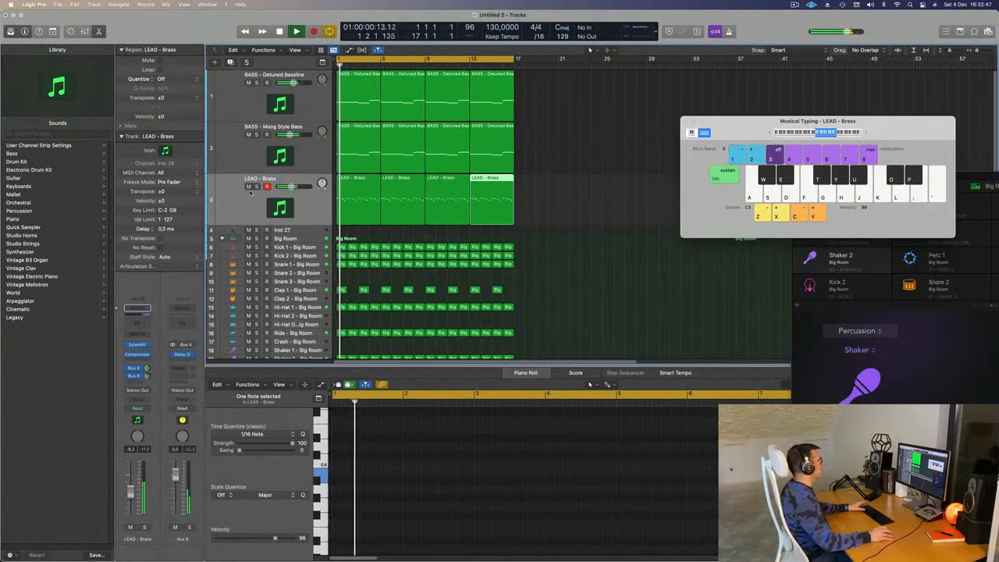
click(582, 223)
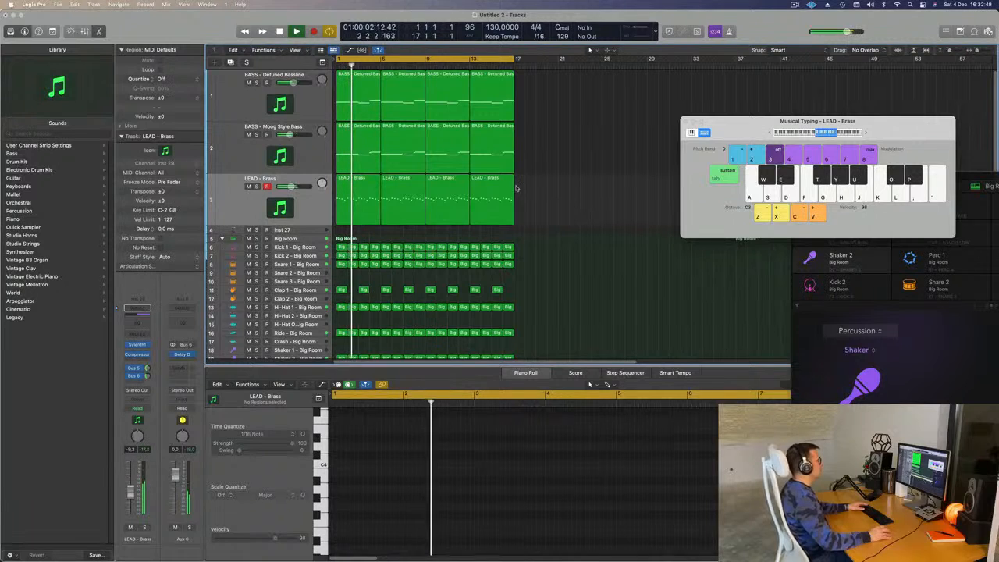
click(231, 211)
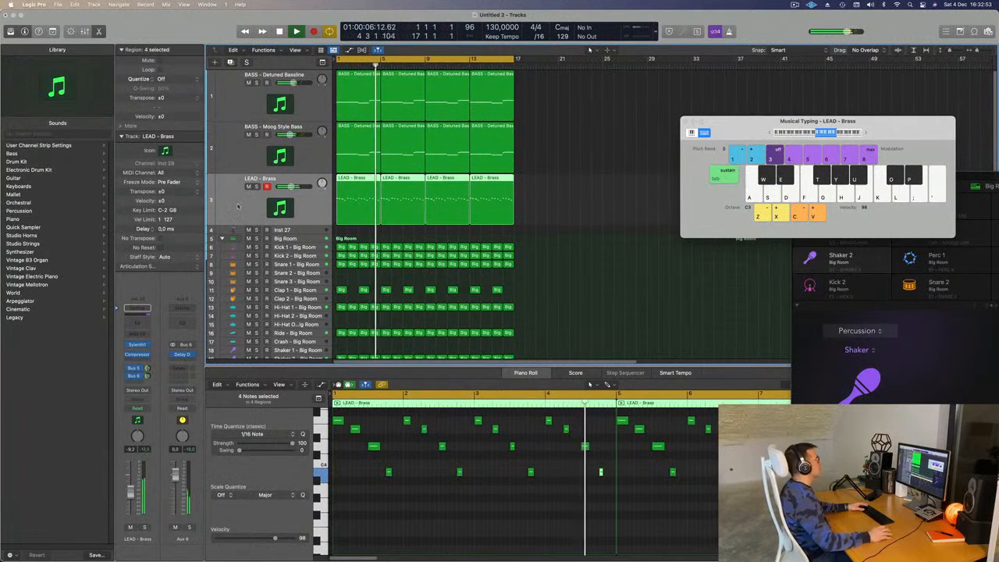
key(Return)
- Open Alchemy on the Inst 27 track, filter its presets to the Pads category, and move the plug-in window clear of the track headers
click(307, 229)
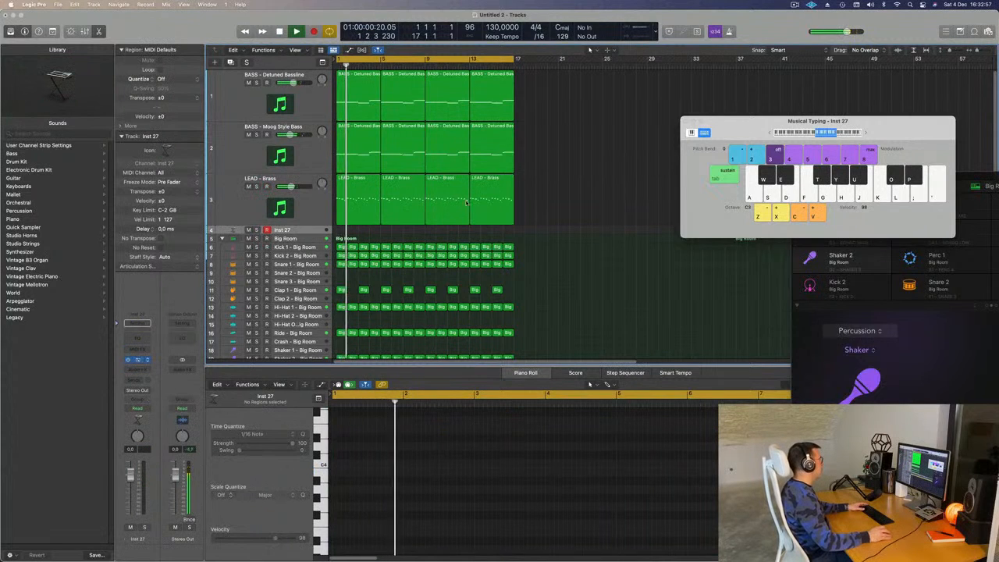
click(136, 360)
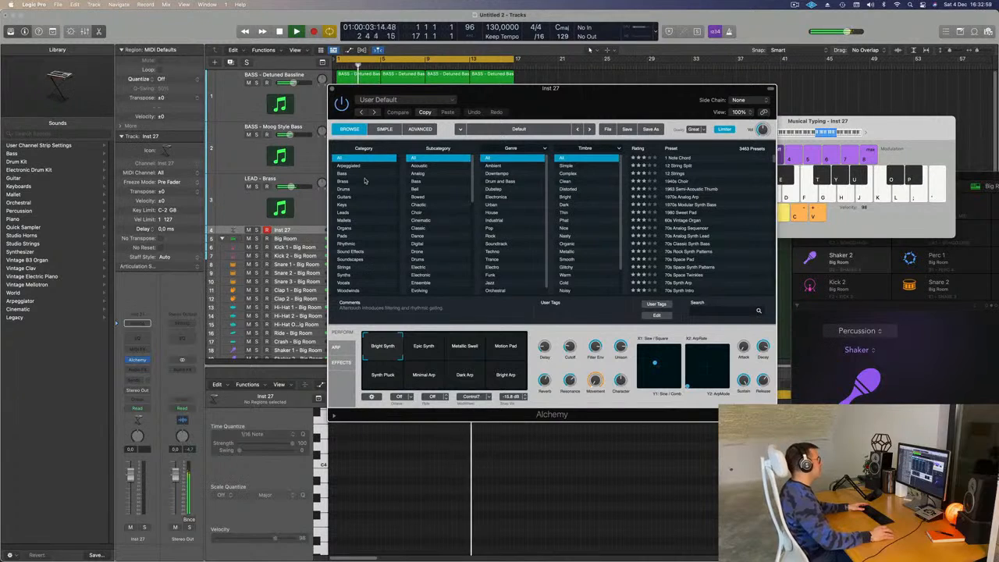
click(344, 236)
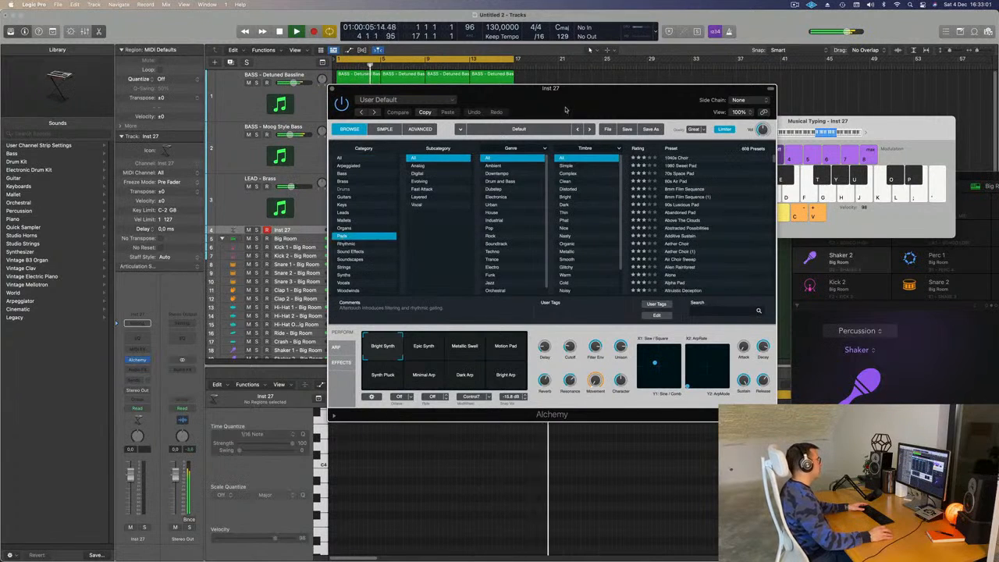
drag(567, 100, 655, 68)
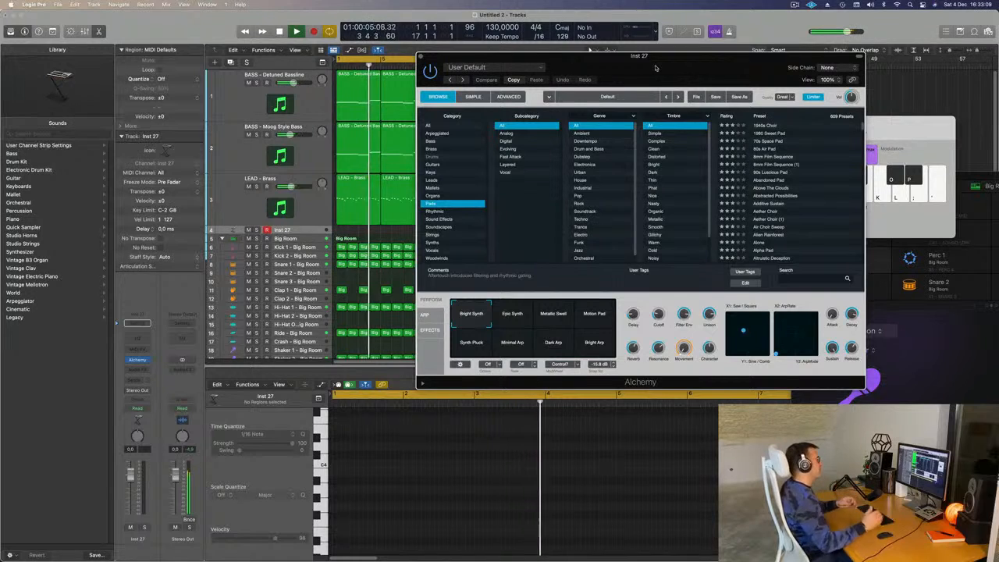
- Load the Abandoned Pad preset in Alchemy on track 4 to audition it against the playing project
drag(656, 68, 631, 60)
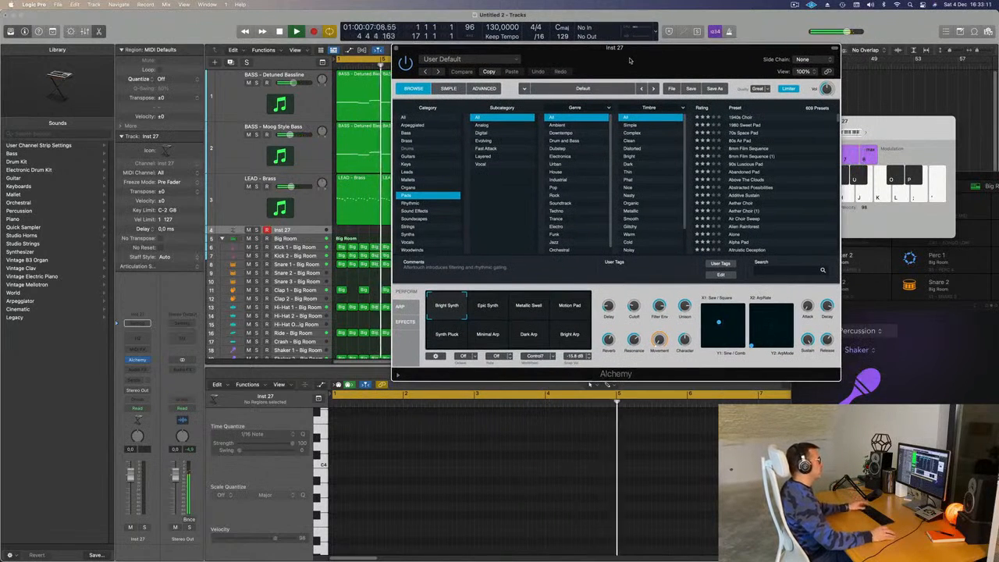
click(732, 172)
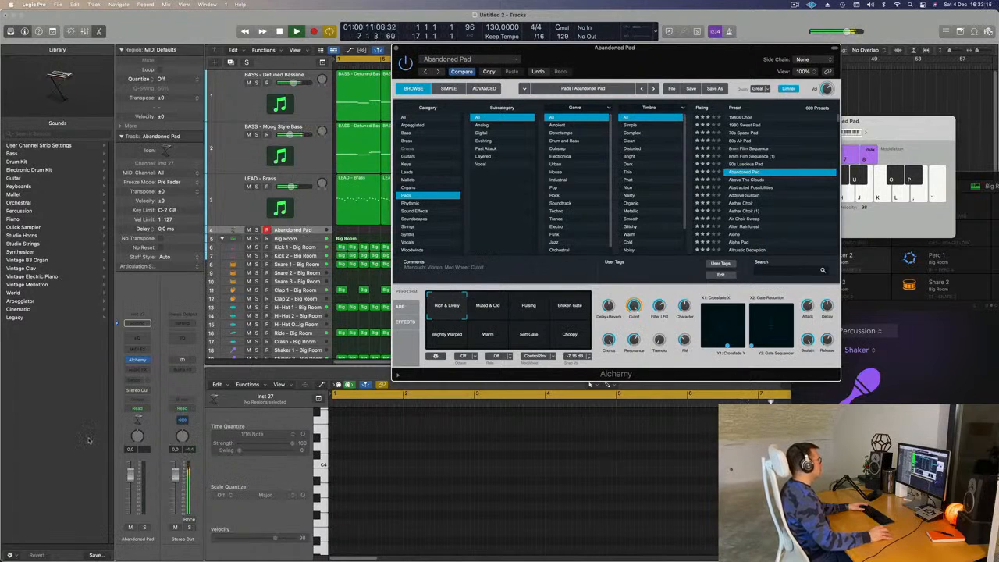
drag(647, 61, 654, 193)
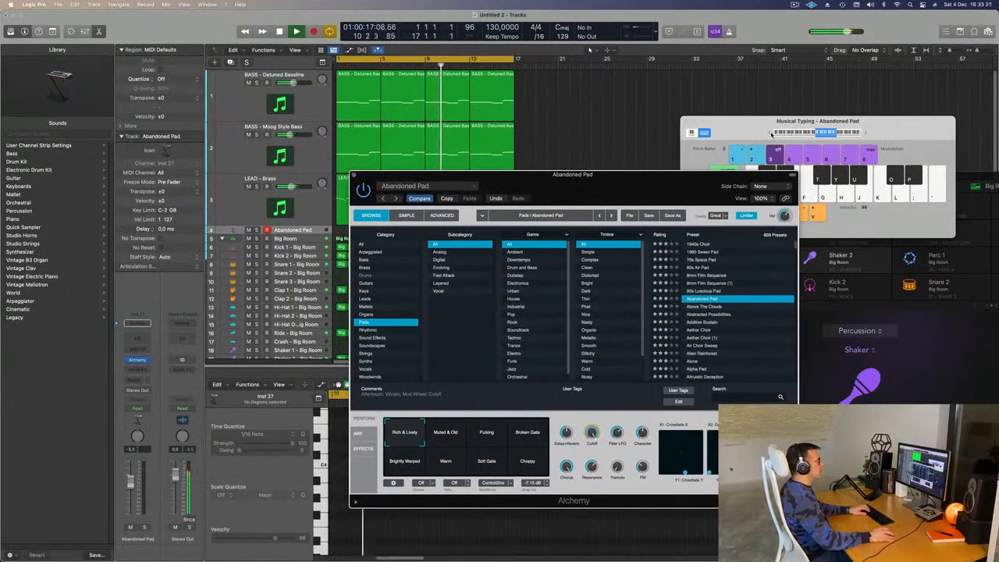
- Move the Musical Typing keyboard and the Alchemy window aside so the track regions and preset list are uncovered
click(747, 131)
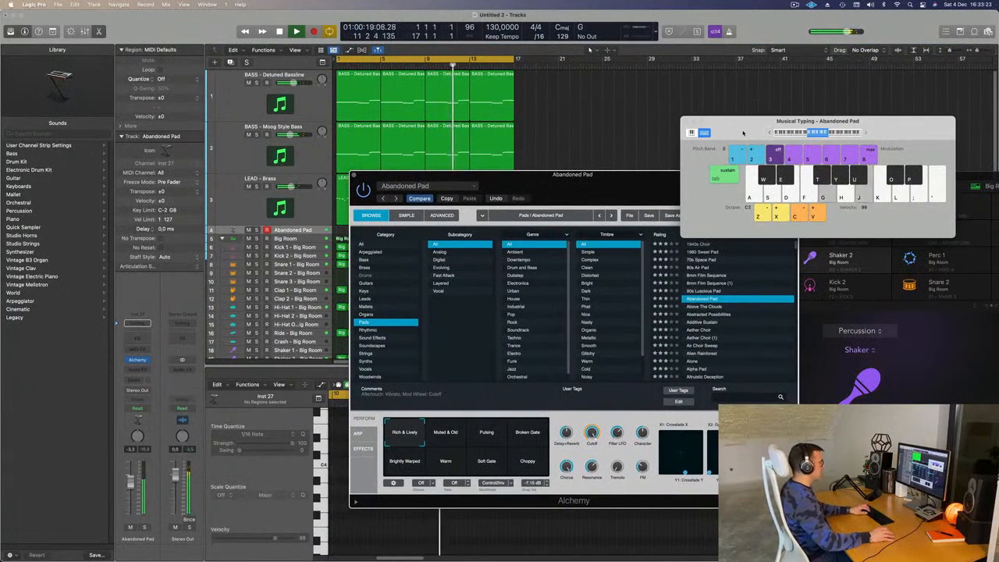
drag(746, 131, 836, 49)
drag(661, 174, 831, 102)
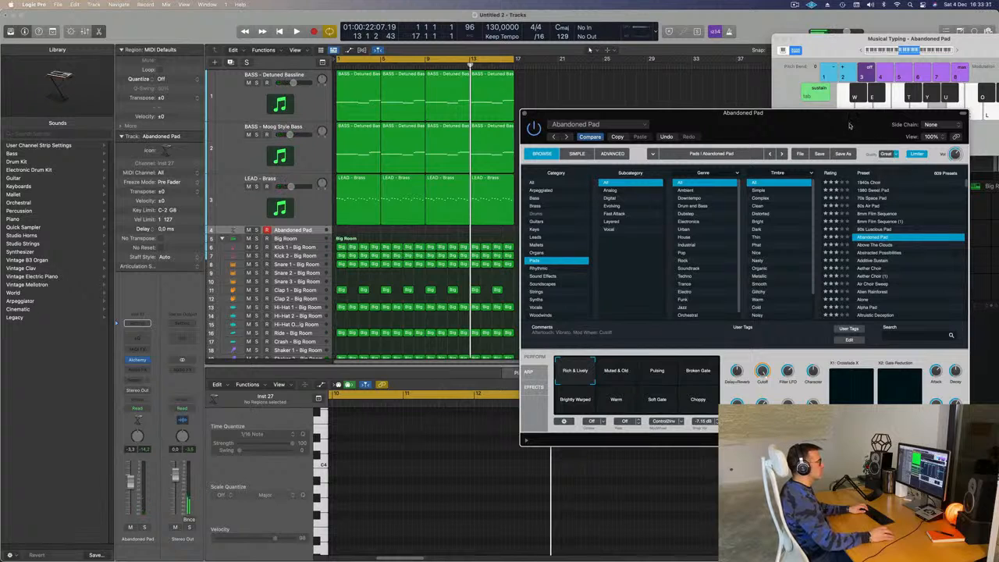
drag(850, 125, 813, 119)
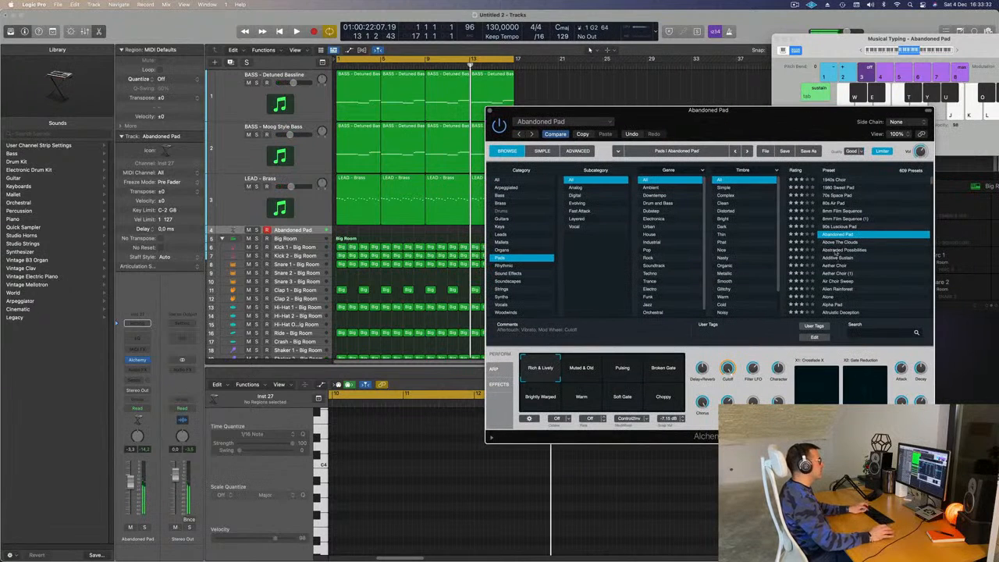
- Load the Abstracted Possibilities pad preset and play the project from the start with the Smart Controls shown instead of the piano roll
click(837, 251)
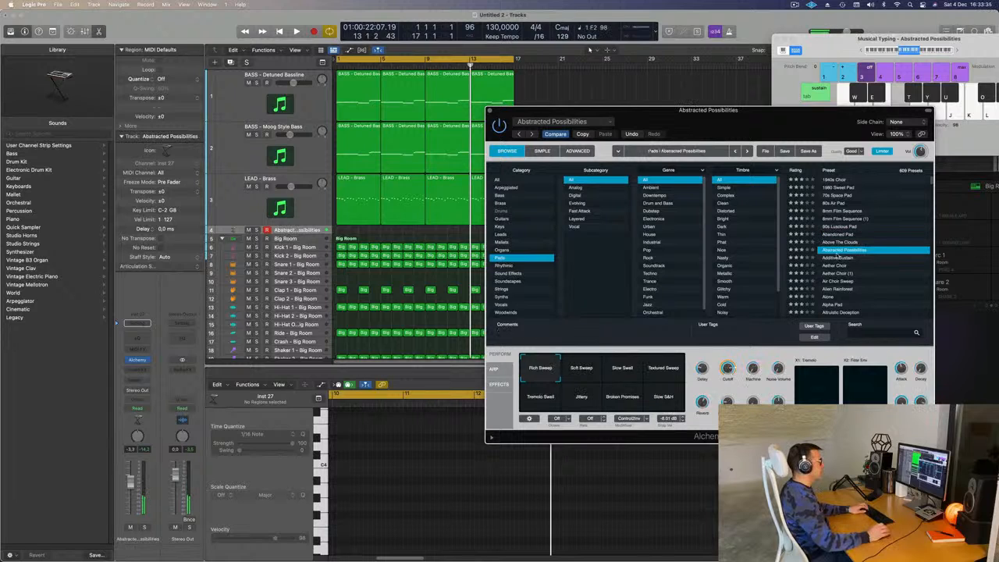
drag(771, 121, 751, 119)
key(b)
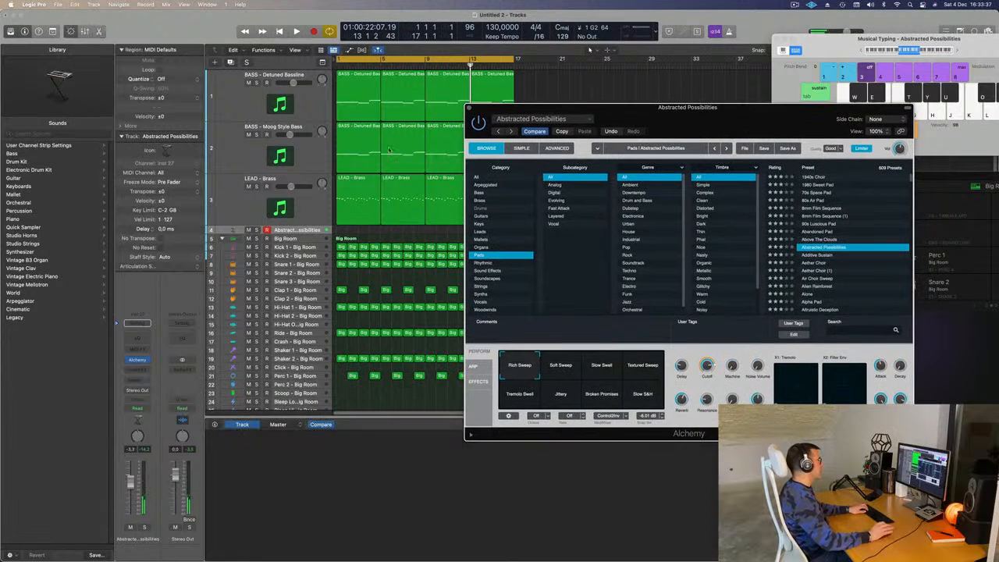
key(space)
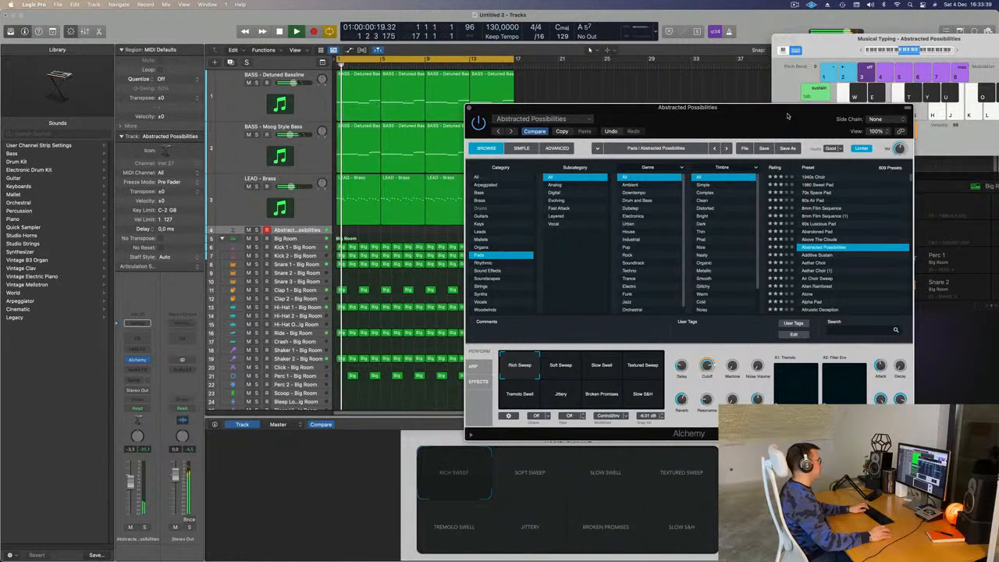
drag(786, 111, 727, 76)
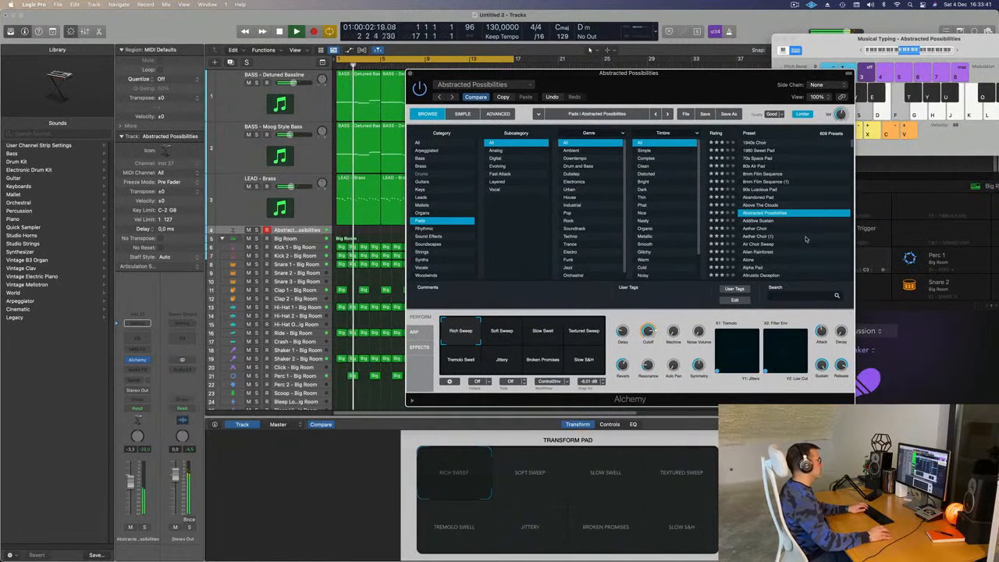
- Audition the Alien Rainforest pad preset and replace it with Alpha Pad
scroll(805, 228, down, 2)
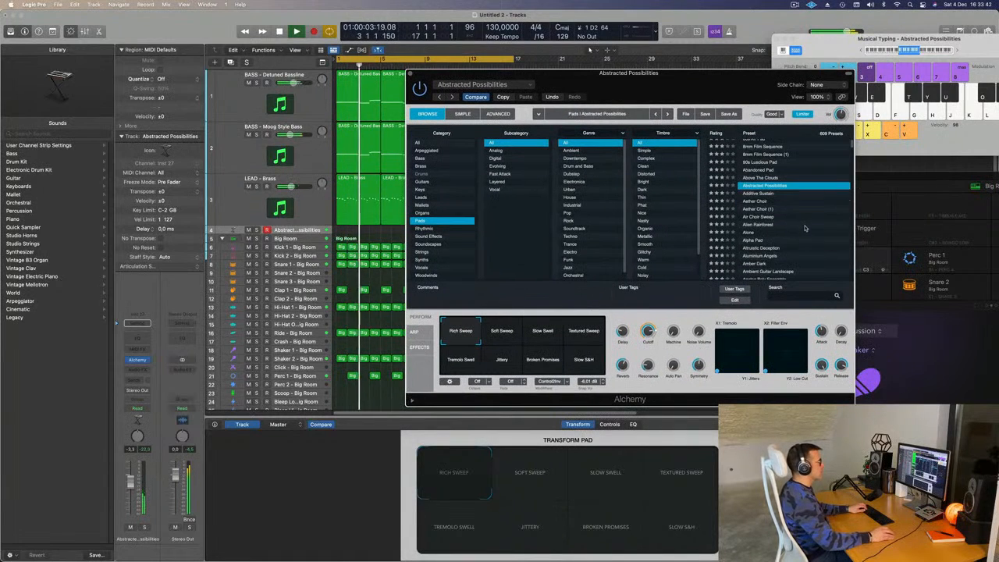
click(763, 225)
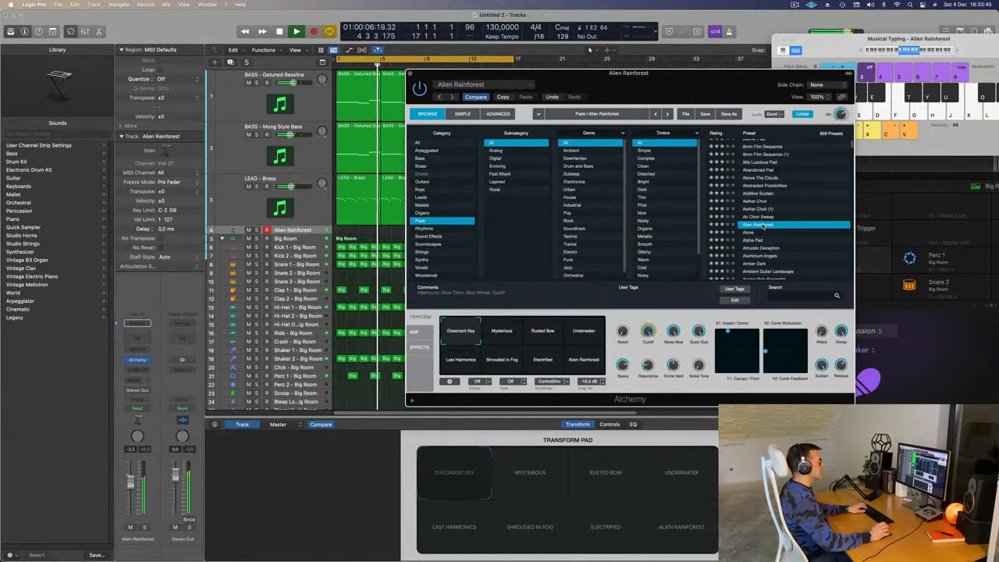
scroll(784, 217, down, 2)
click(757, 212)
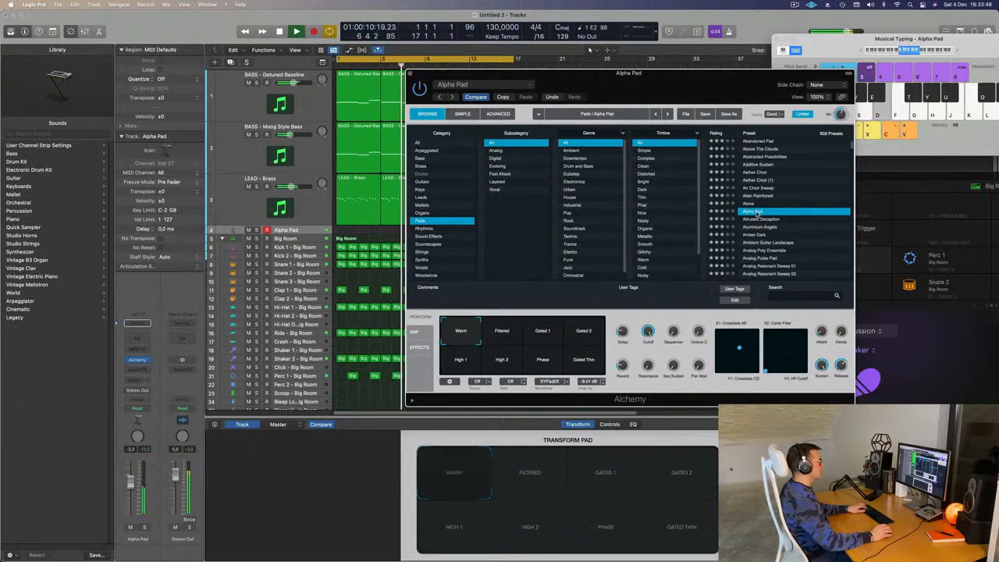
drag(684, 87, 734, 78)
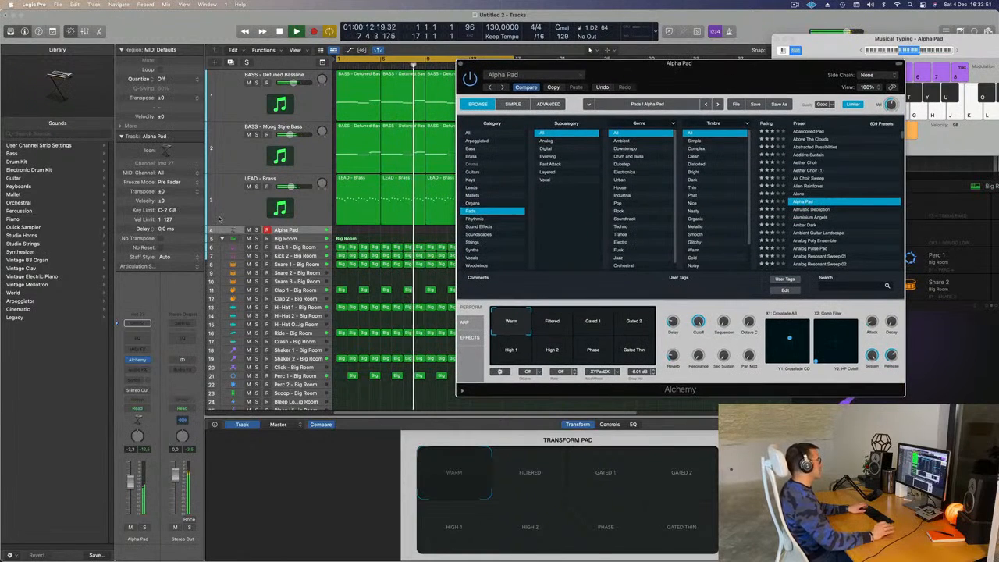
- Check the LEAD - Brass channel, raise the Alpha Pad track's volume to 0.4 dB, and briefly solo the pad
click(254, 197)
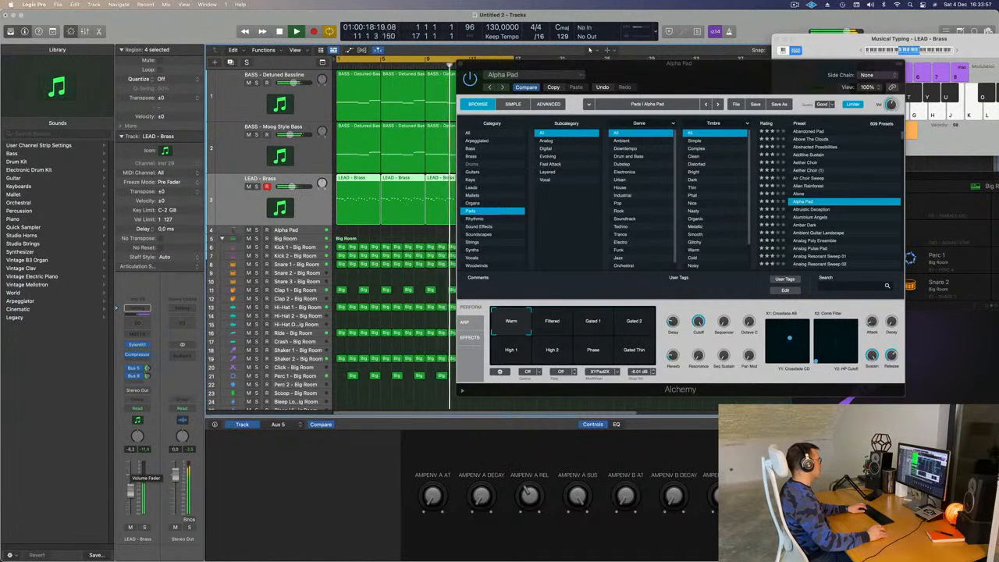
click(313, 229)
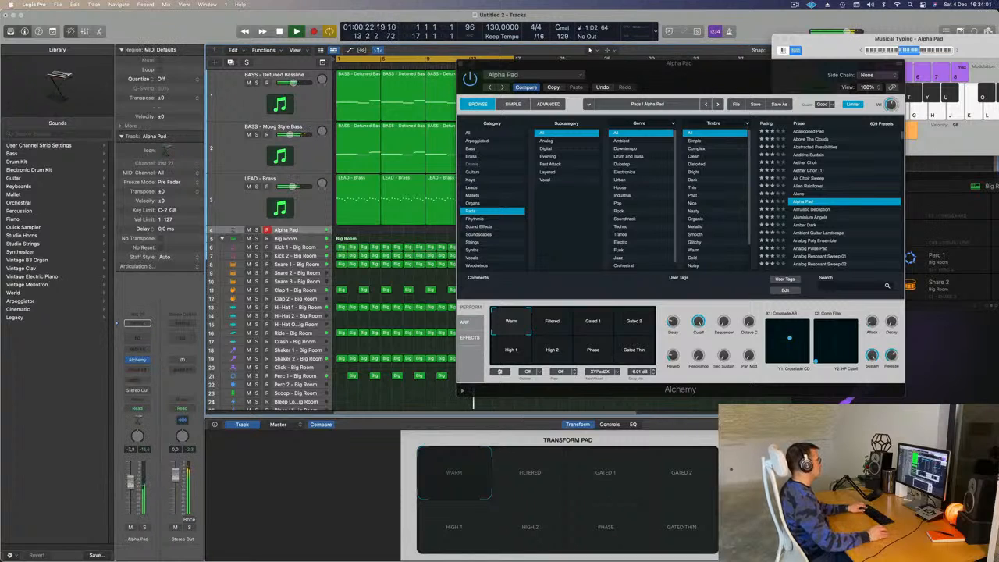
key(d)
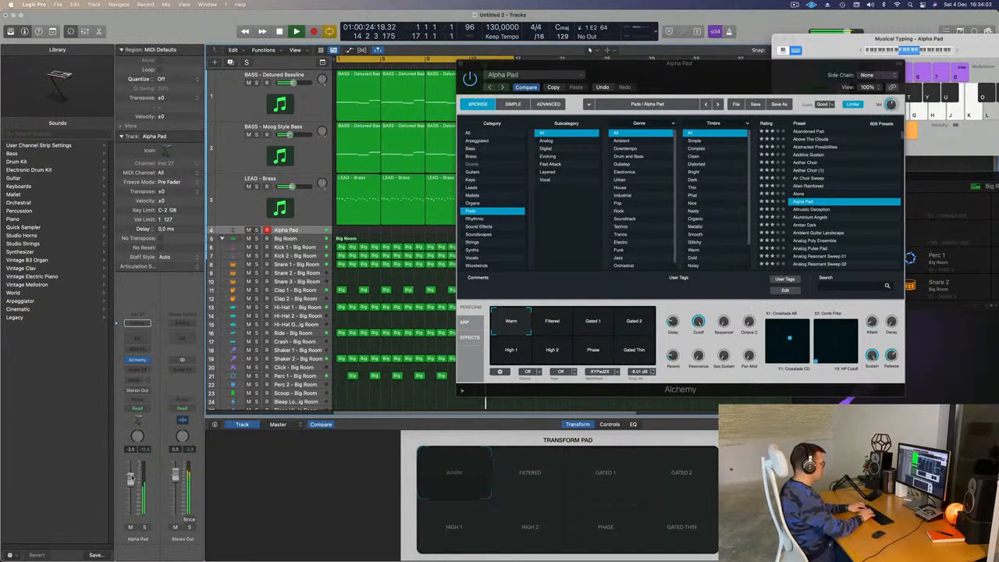
key(k)
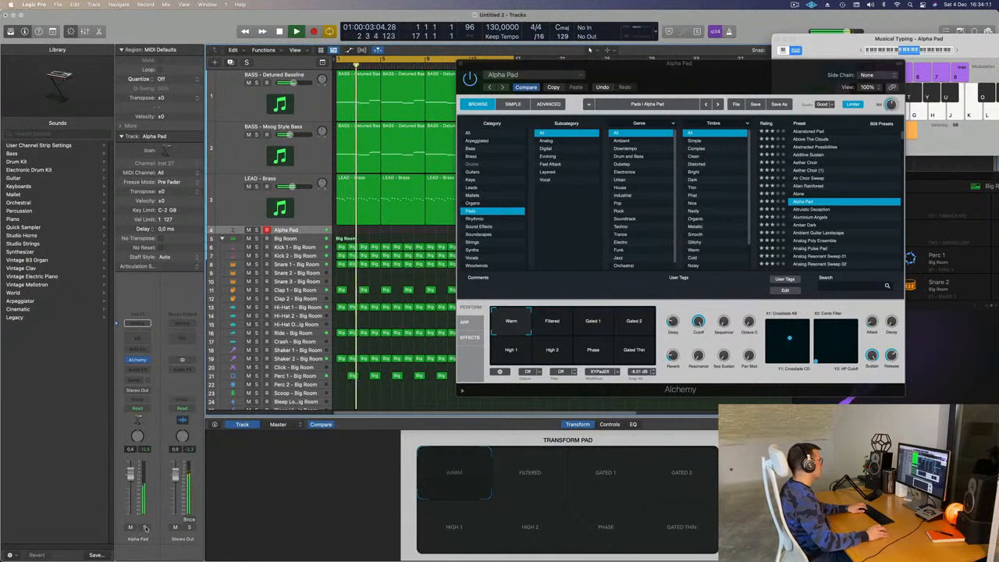
click(144, 528)
click(145, 529)
- Audition Alpha Pad's Filtered, Gated 1 and Gated Thin transform snapshots, and return to Warm
drag(721, 66, 649, 95)
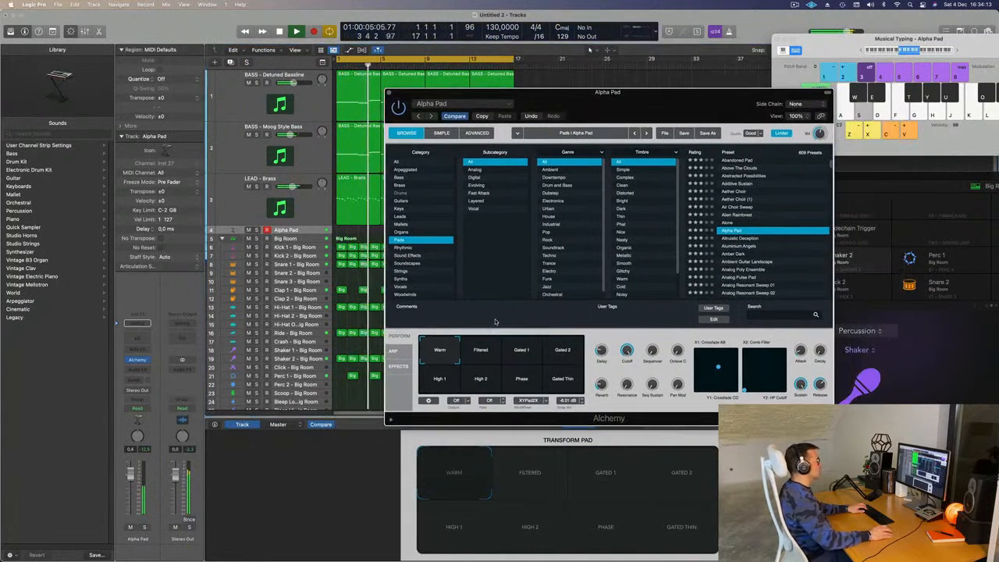
click(492, 351)
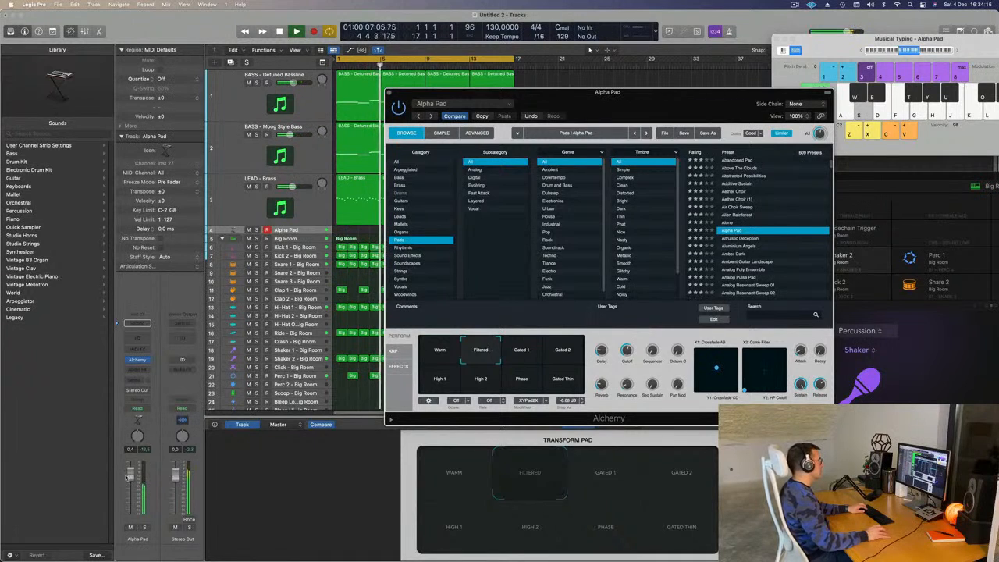
click(534, 355)
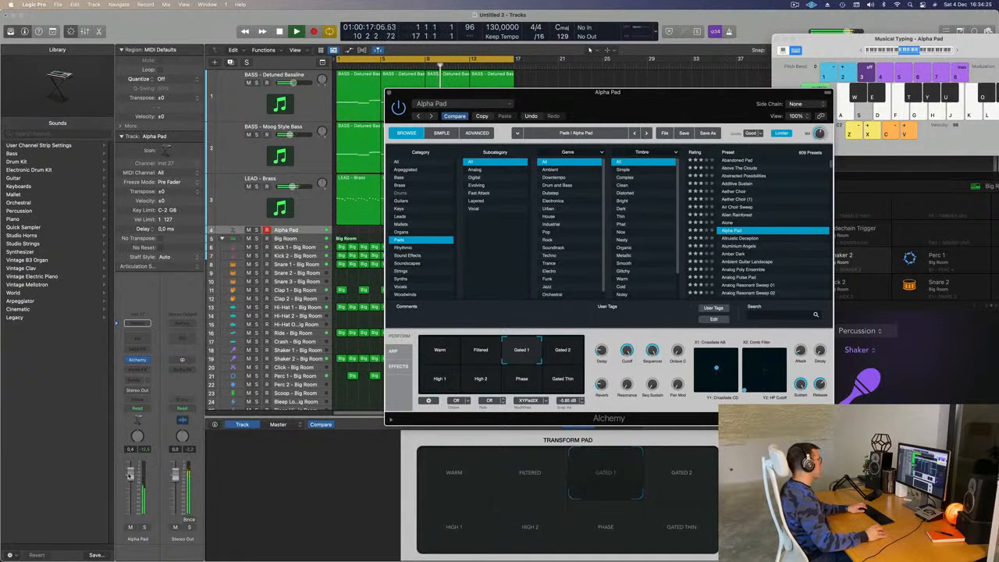
click(145, 529)
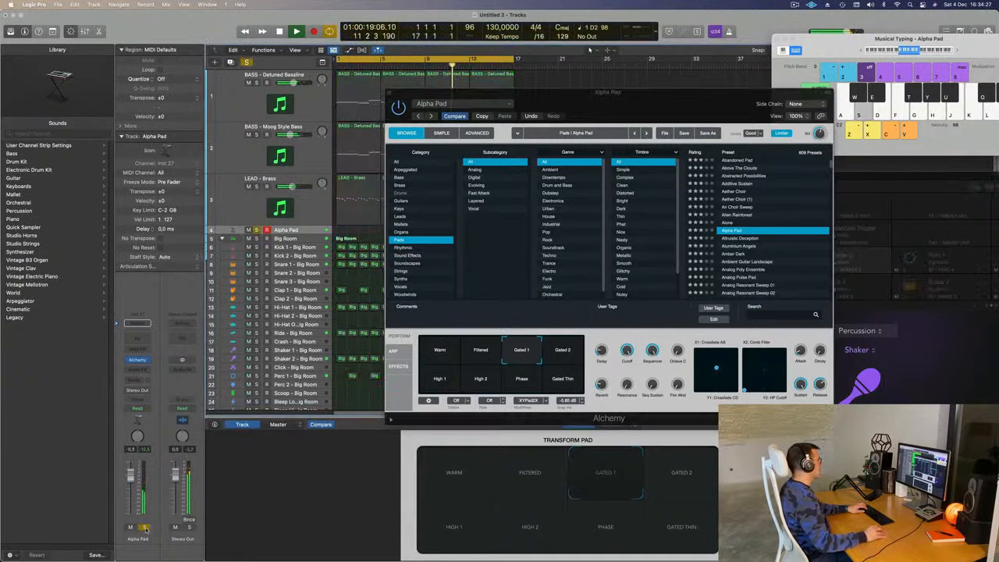
click(144, 528)
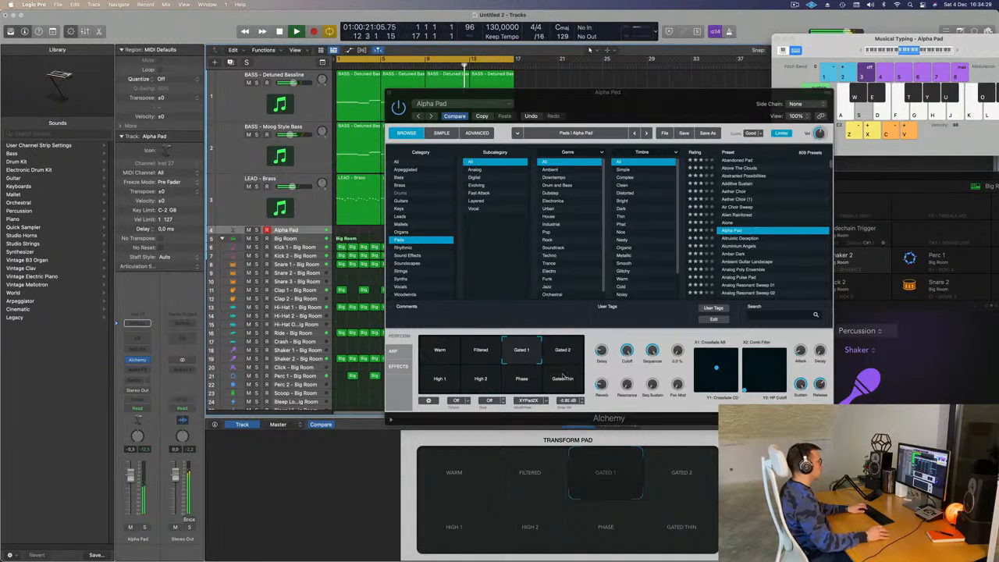
click(563, 379)
click(442, 353)
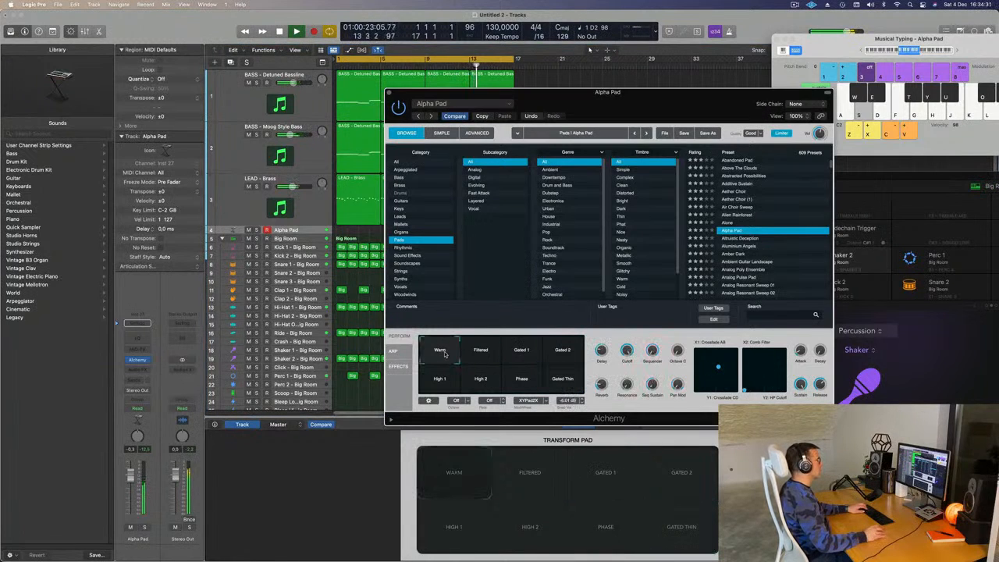
key(j)
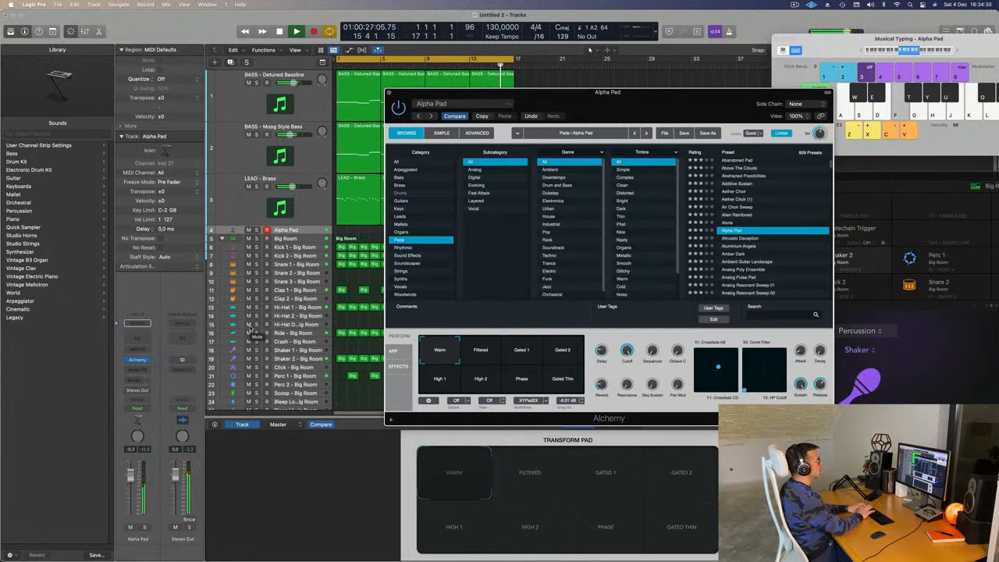
- Load the Altruistic Deception pad preset and play several notes over the running project
click(742, 238)
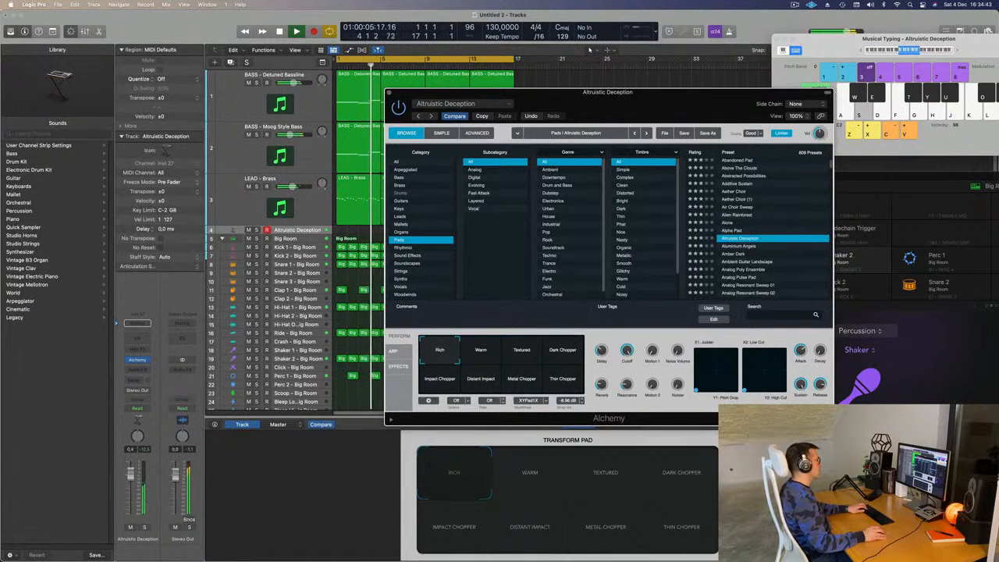
click(859, 243)
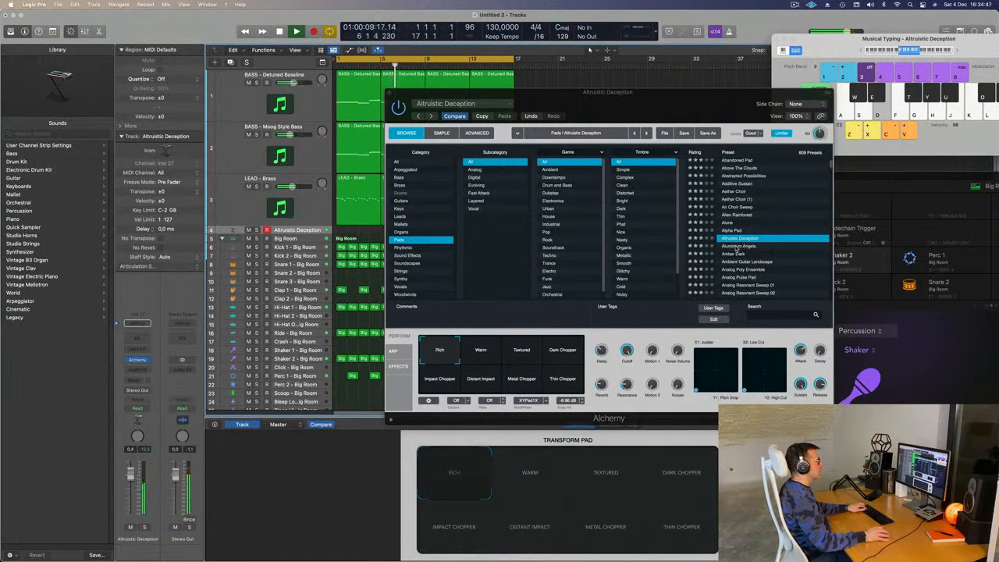
key(d)
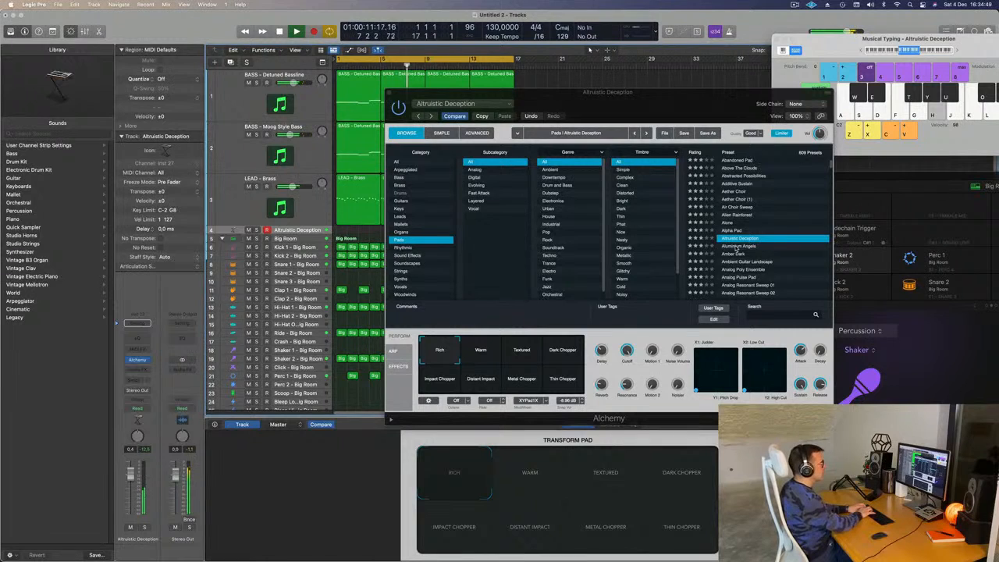
key(h)
key(s)
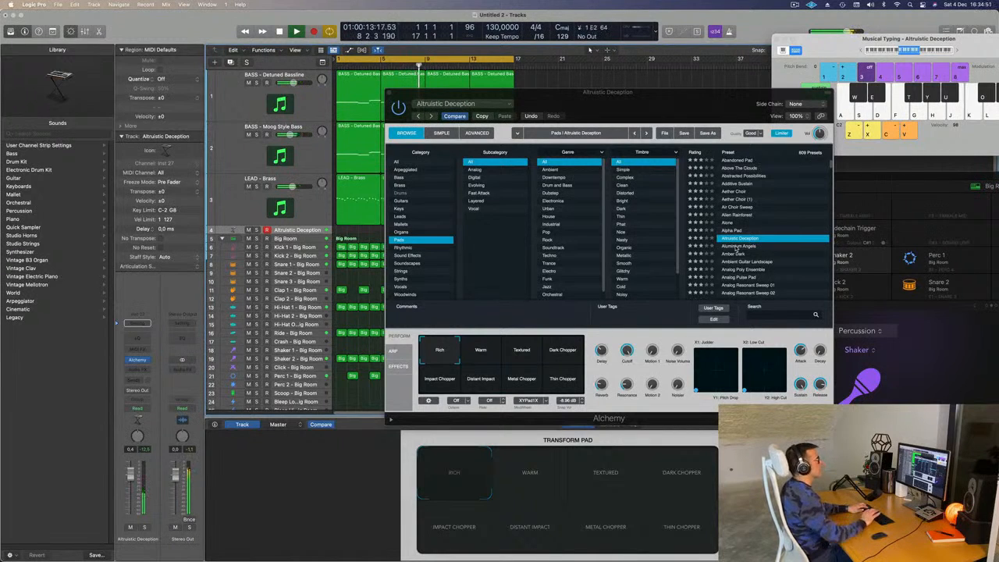
- Load the Aluminium Angels pad preset and play several notes over the running project
click(737, 247)
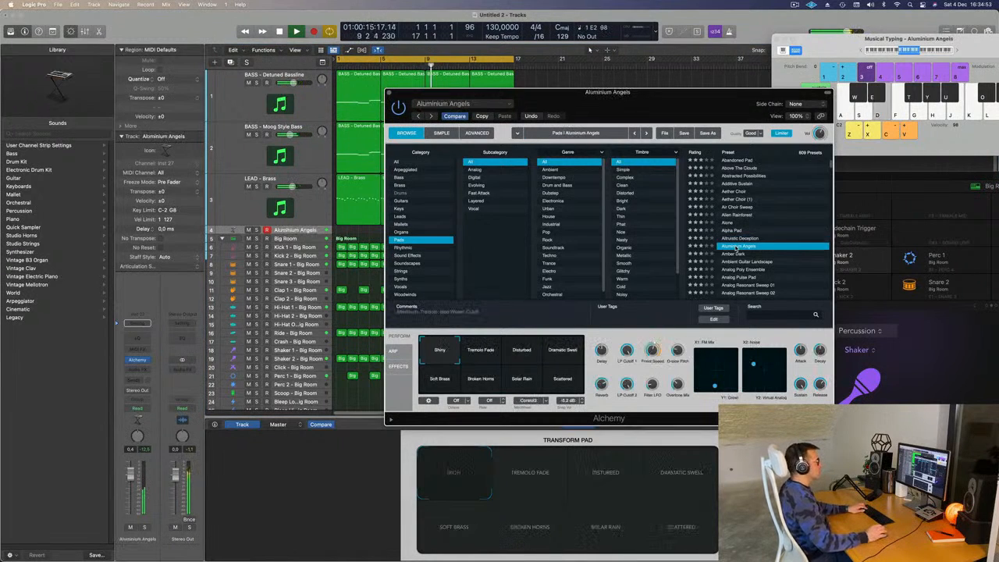
key(d)
key(f)
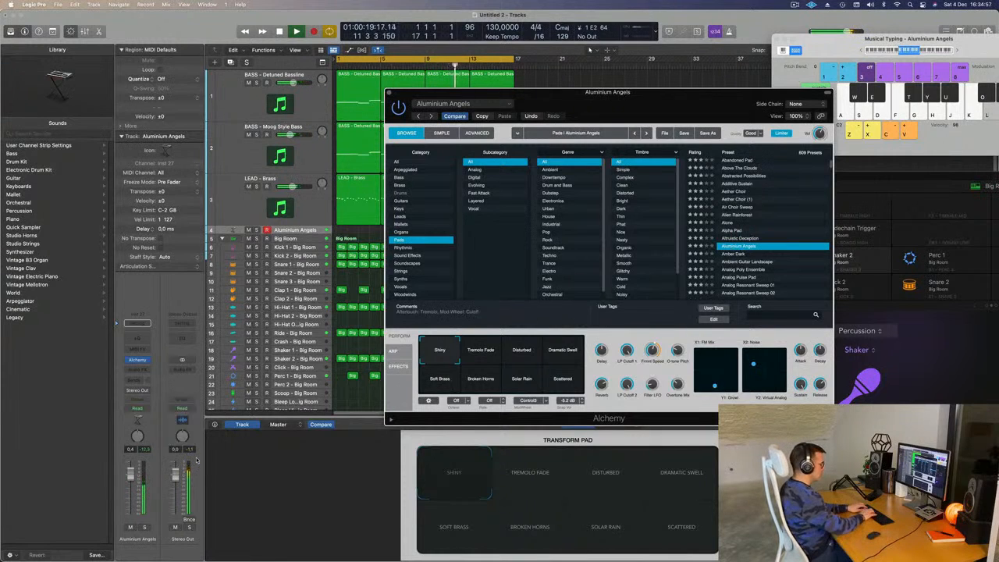
key(k)
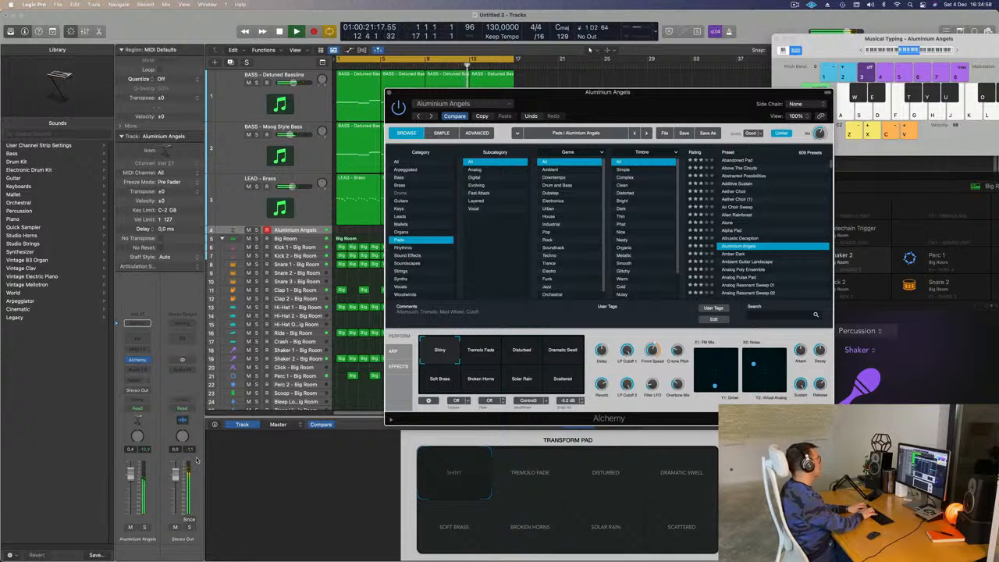
- Add a send from the Aluminium Angels channel to Bus 5, feeding Aux 5
click(145, 377)
mouse_move(157, 392)
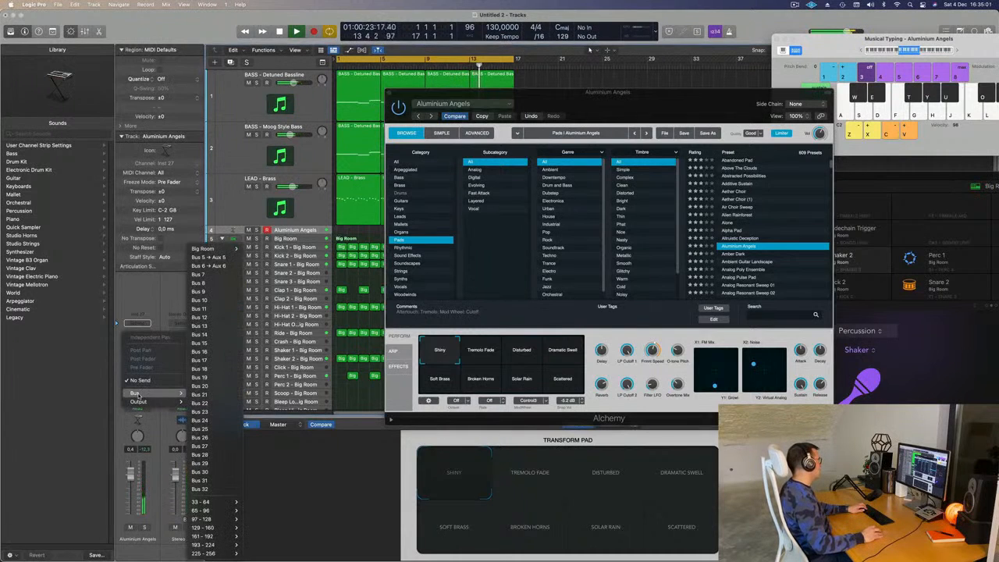
click(214, 258)
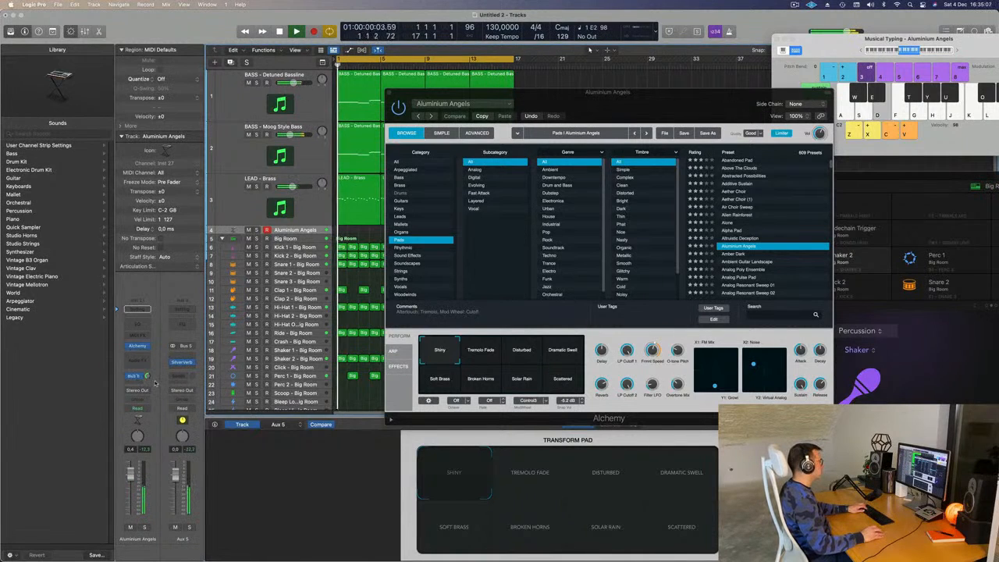
- Bring the Musical Typing keyboard fully into view and audition the pad through its new send
drag(964, 47, 866, 64)
key(d)
key(f)
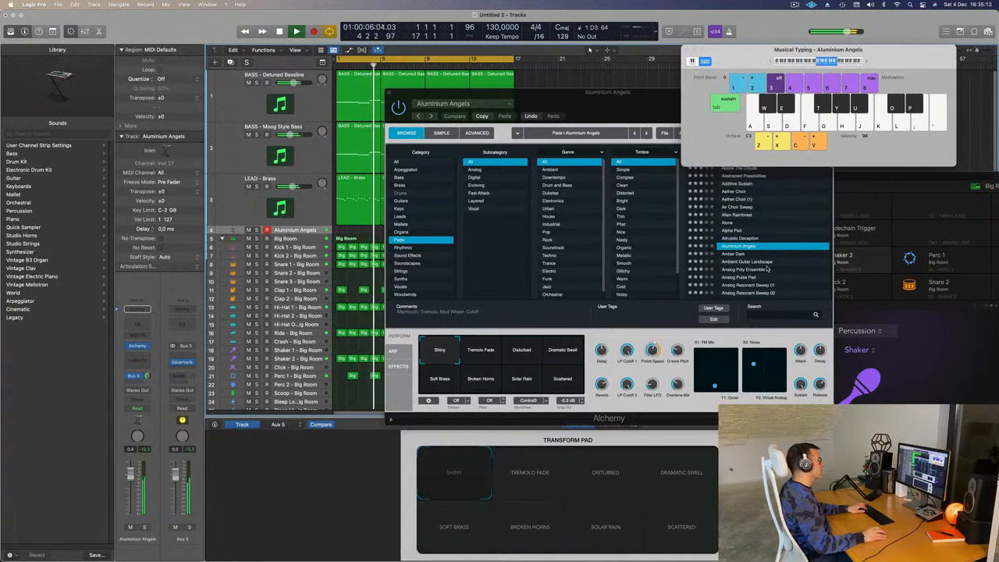
- Restart playback from the beginning and play notes with the Aluminium Angels pad over it
key(s)
key(space)
key(space)
key(s)
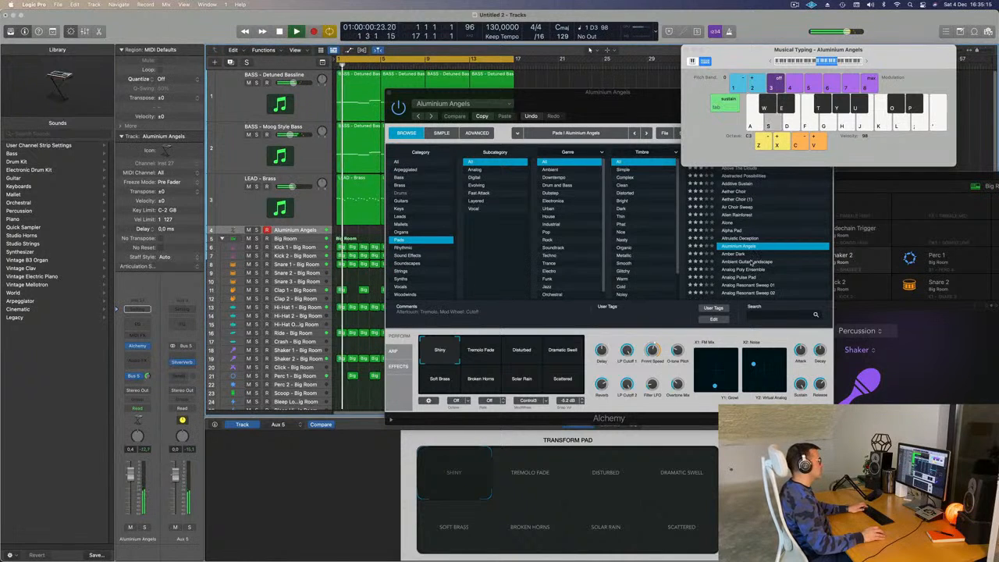
- Load the Ambient Guitar Landscape preset, lower its channel volume and play notes over the running project
click(738, 262)
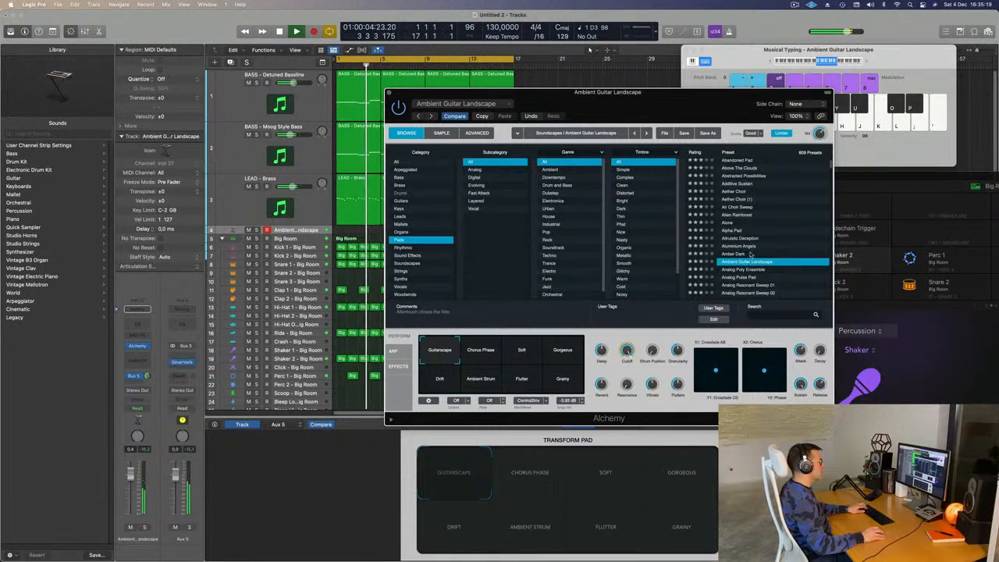
drag(714, 94, 690, 85)
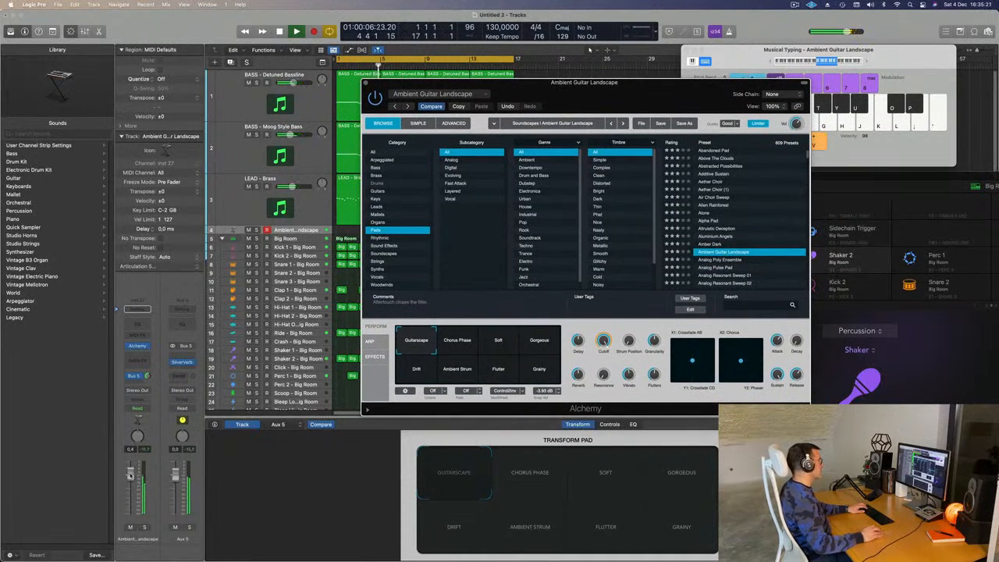
key(s)
click(803, 13)
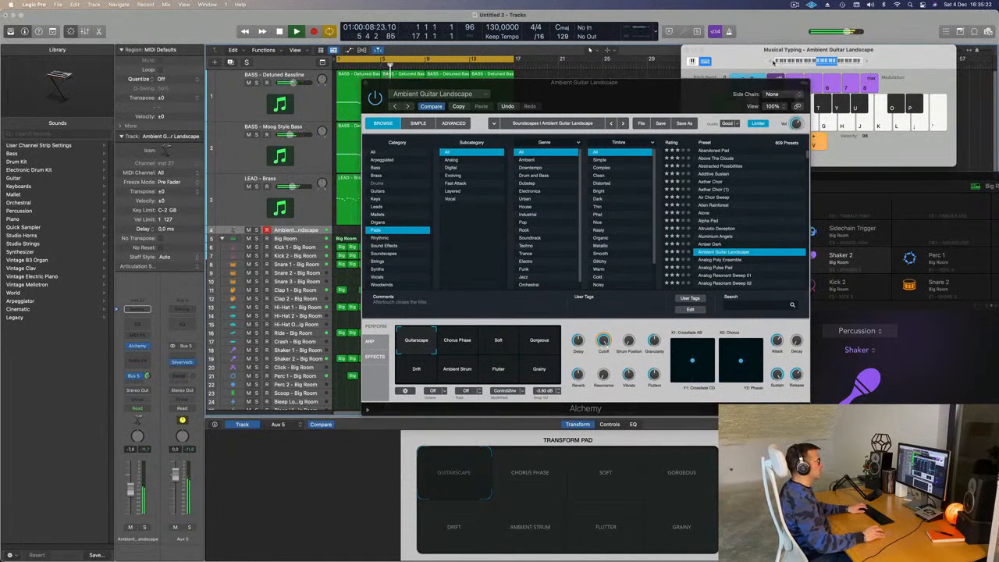
drag(761, 60, 741, 52)
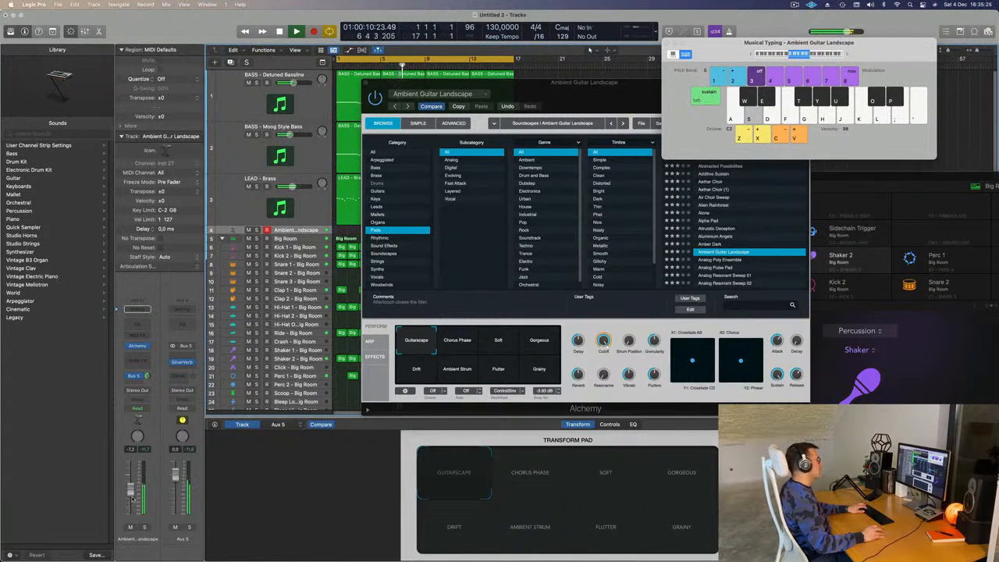
key(s)
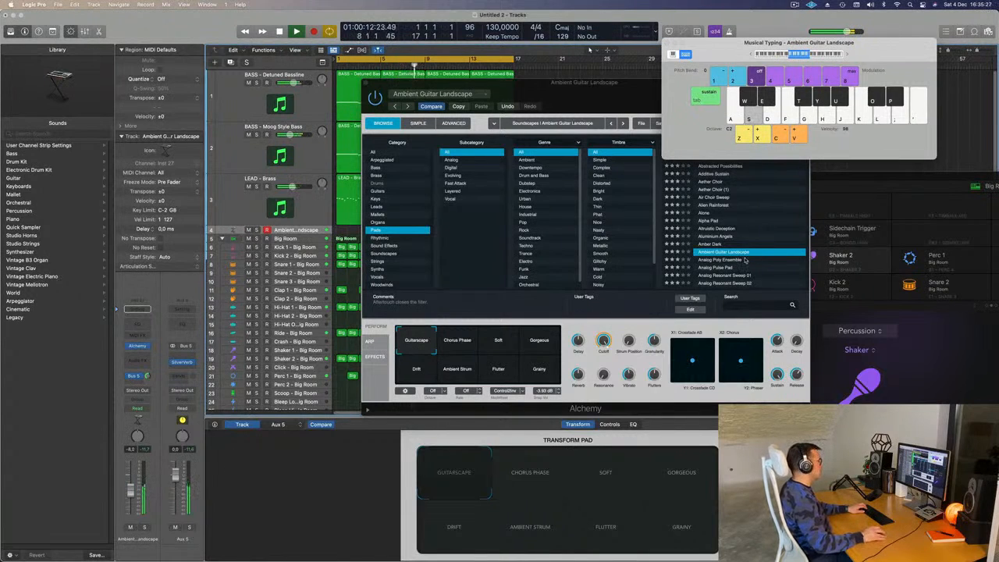
- Load the Analog Poly Ensemble pad preset, set its channel volume to -1.1 dB and play several notes over the project
click(728, 264)
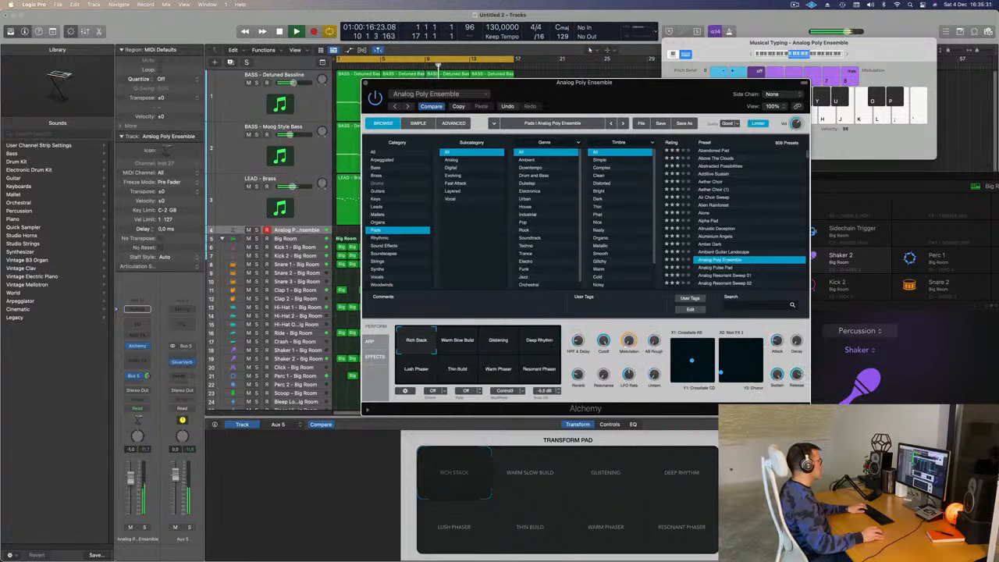
key(f)
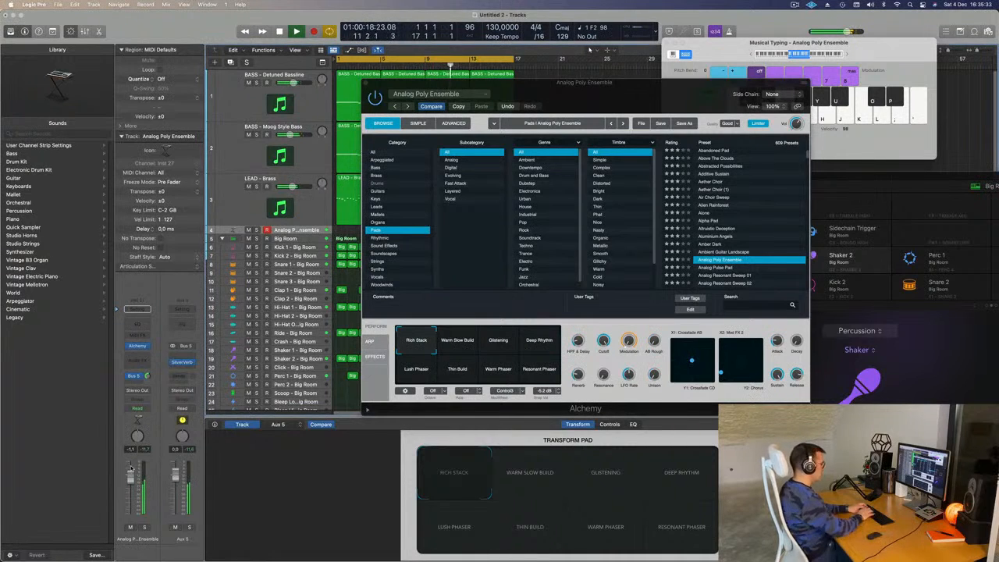
key(k)
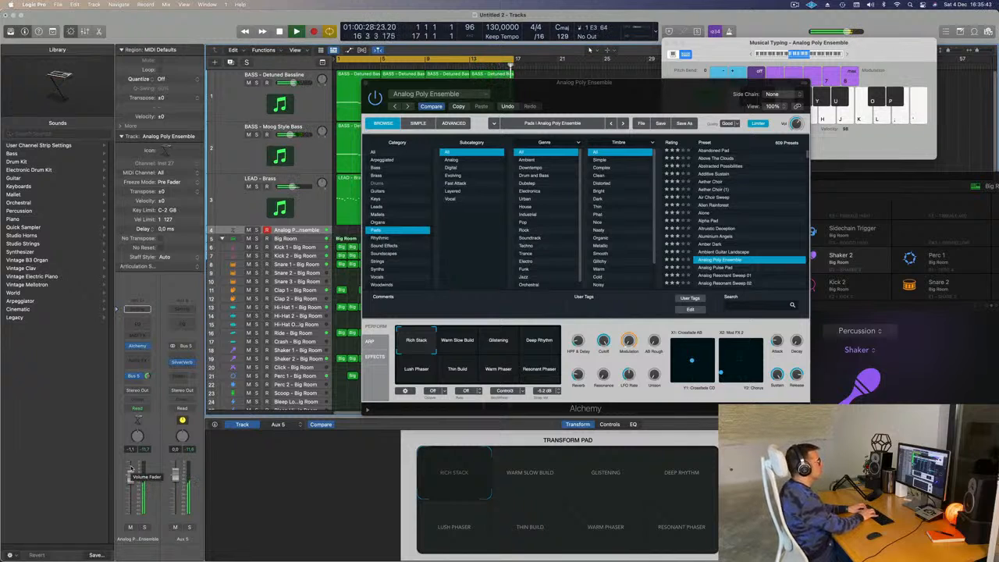
key(semicolon)
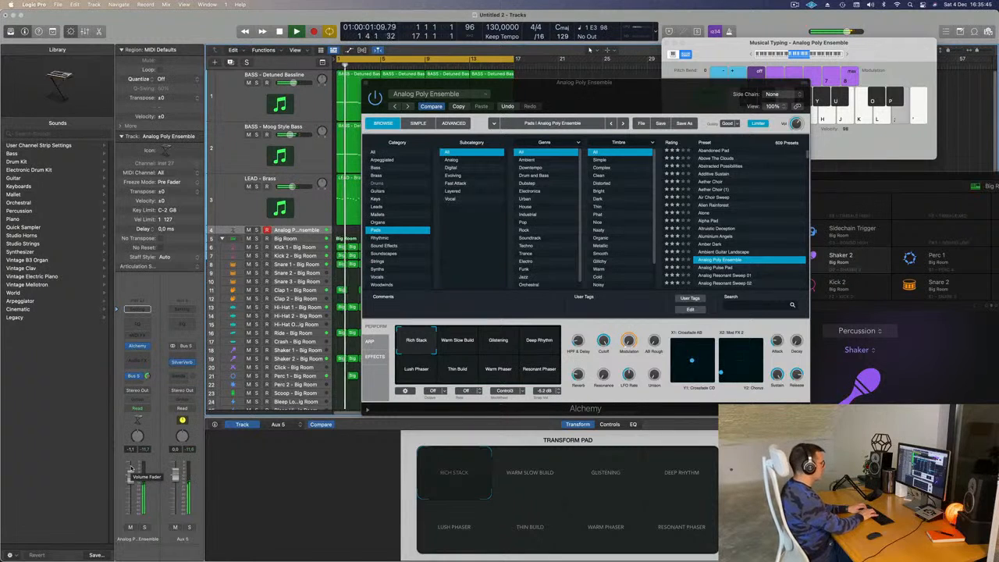
- Record a played part onto the Analog Poly Ensemble track over the 16-bar cycle and stop
key(r)
key(semicolon)
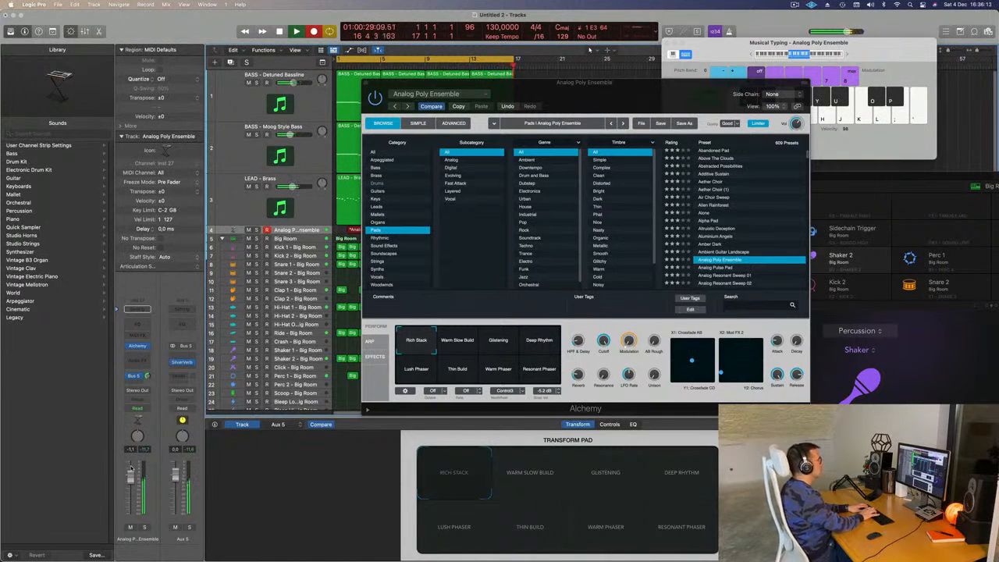
key(space)
- Clear the Alchemy window off the arrangement, keep only the last four bars of the recorded pad region and move them to bar 1
drag(609, 90, 853, 100)
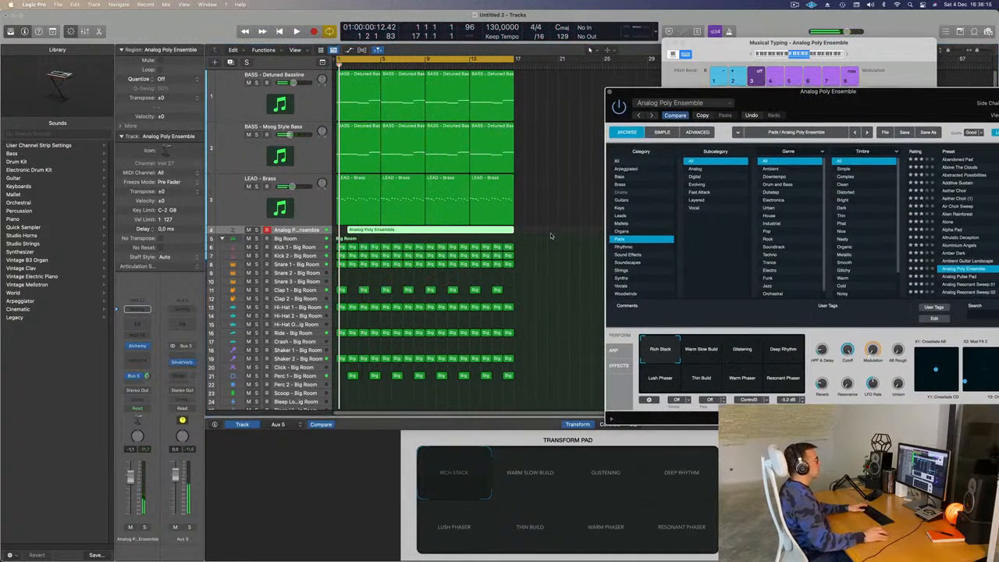
key(space)
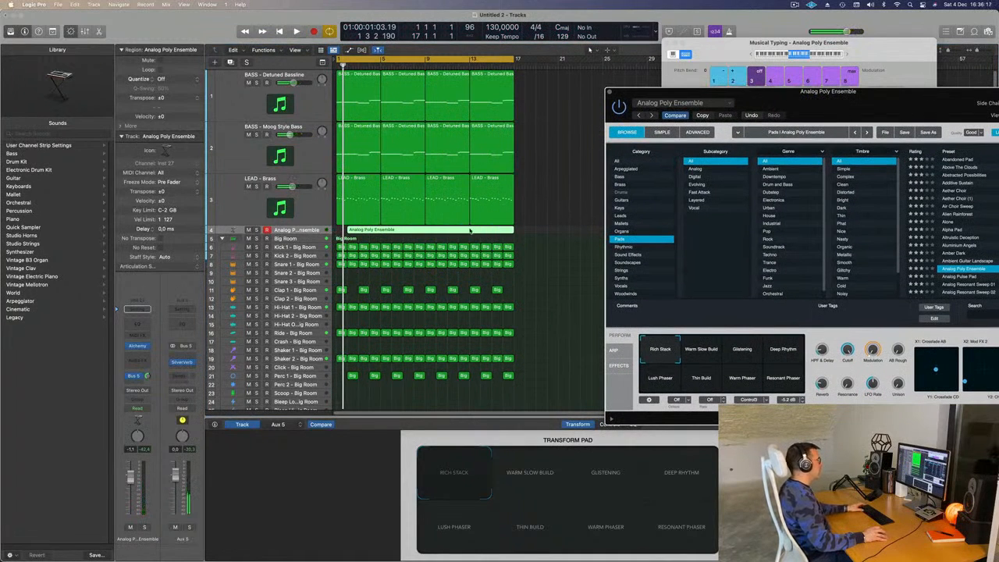
click(470, 231)
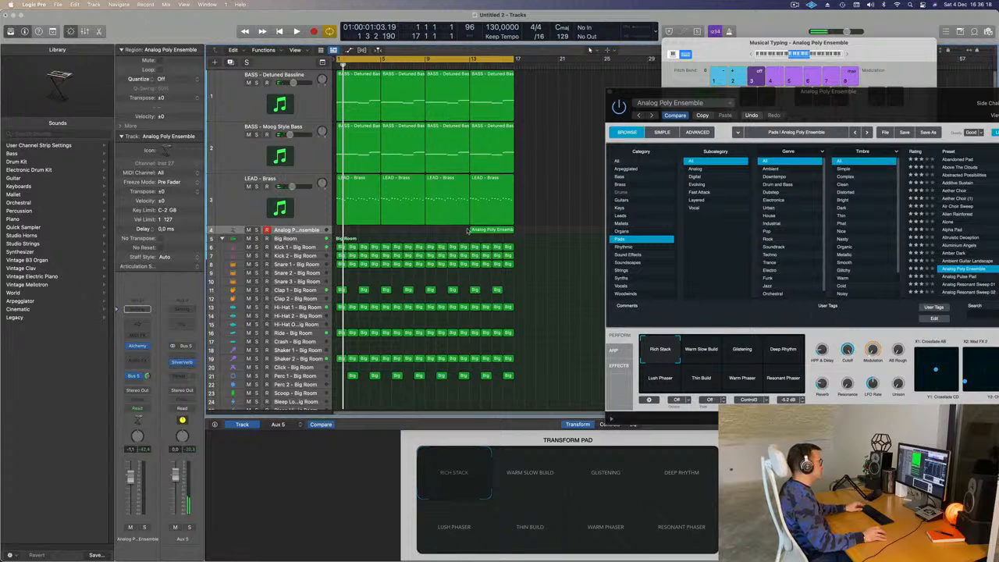
drag(485, 231, 352, 231)
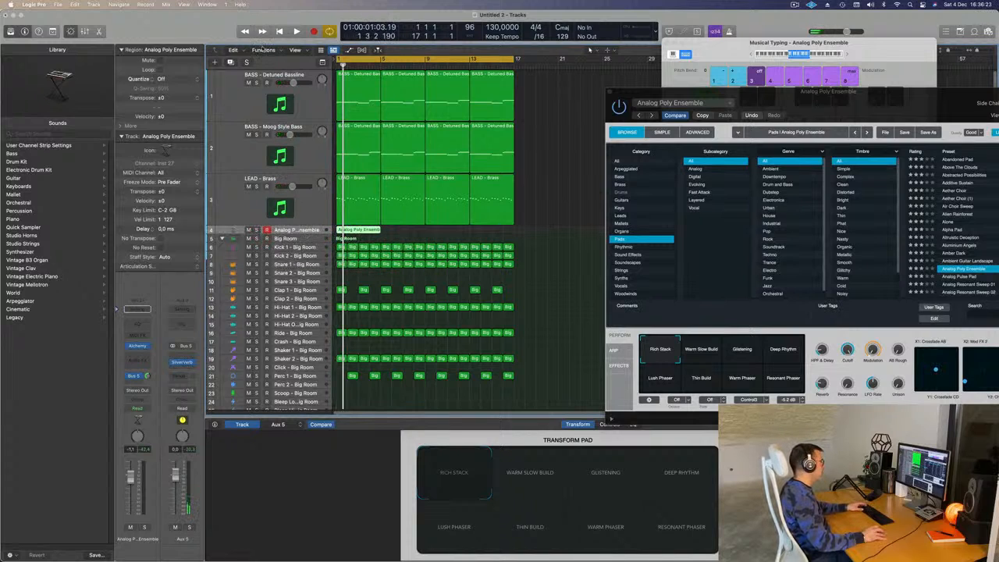
- Show the toolbar, enlarge the pad track with Track Zoom and briefly play the trimmed region
key(ctrl+alt+super+t)
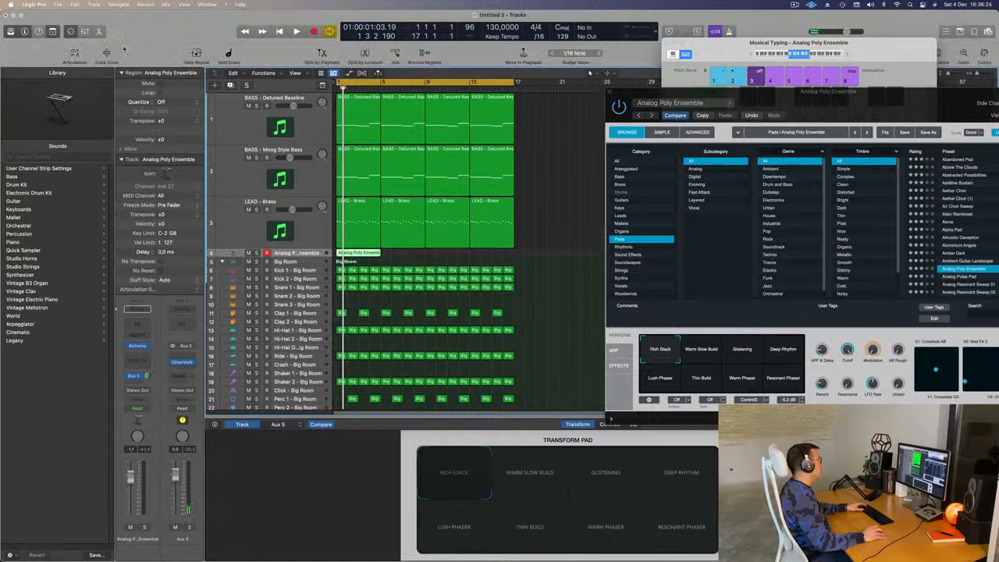
key(ctrl+z)
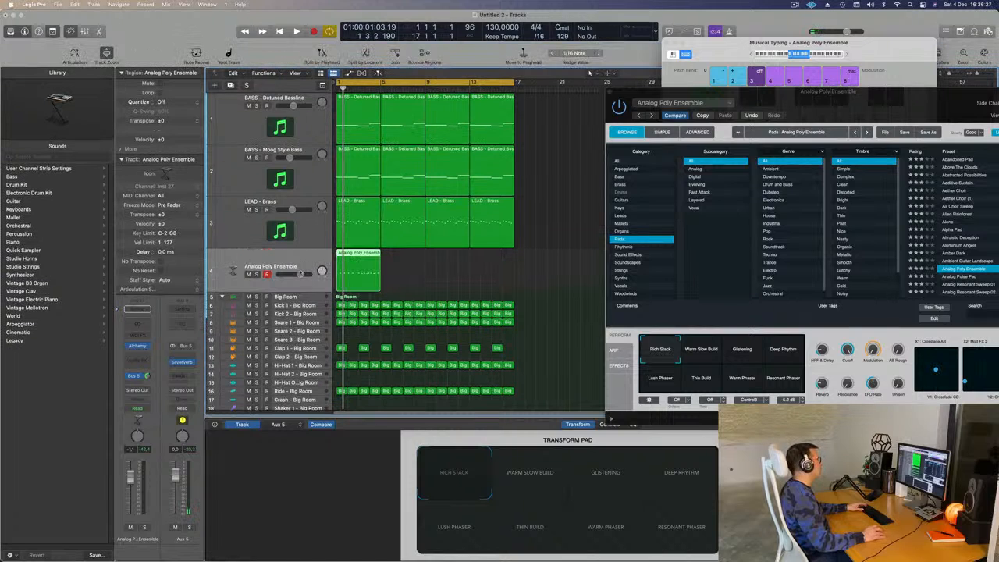
key(space)
key(space)
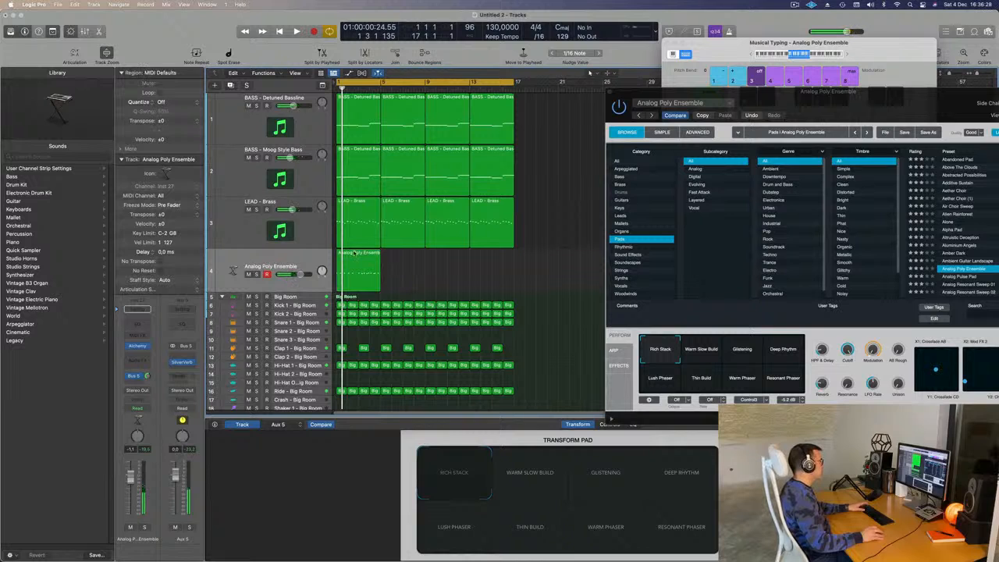
- Open the pad region in the Piano Roll, quantize all its notes to 1/16 and start playback
double_click(355, 254)
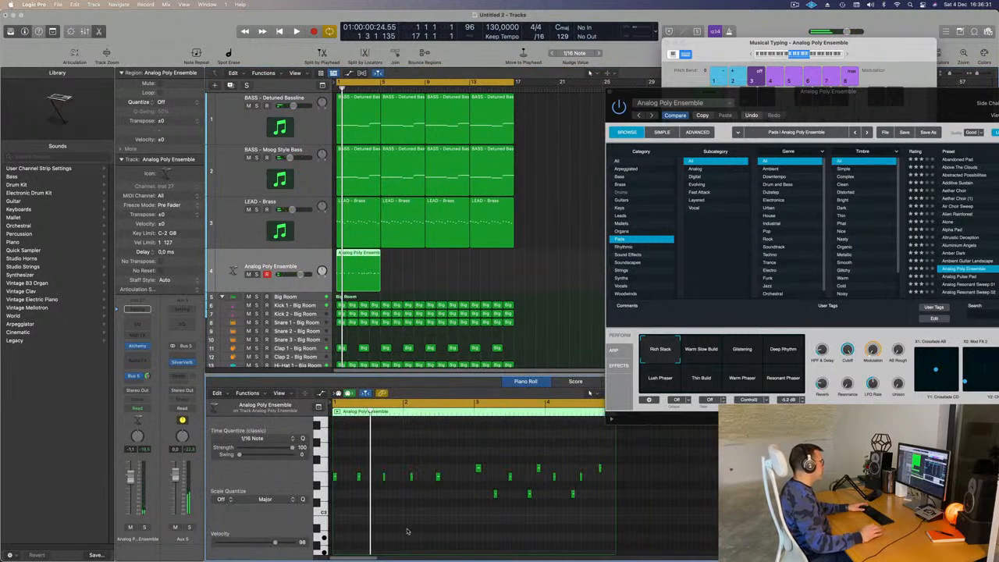
key(super+a)
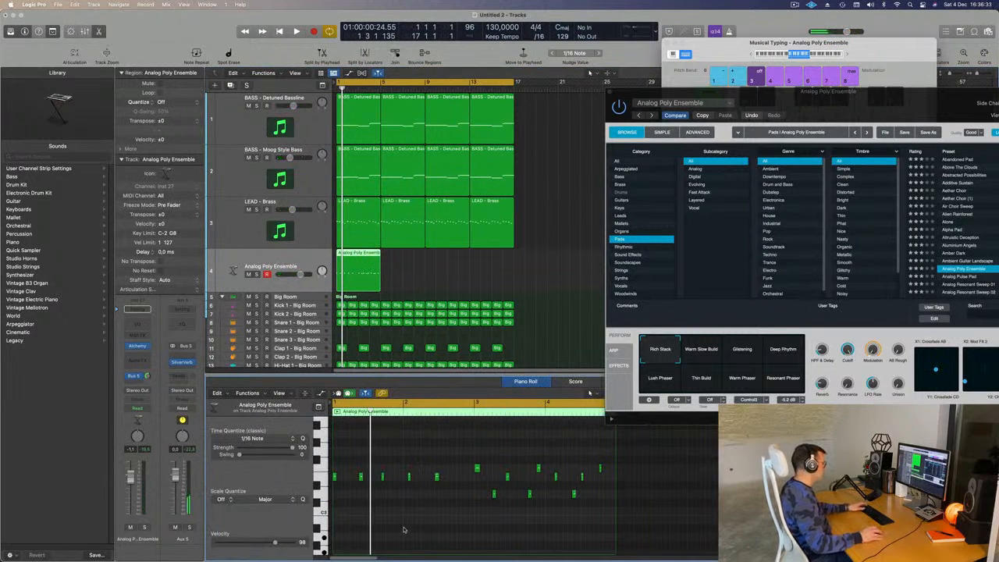
key(space)
- Close the Alchemy window and restart playback from the beginning of the project
key(z)
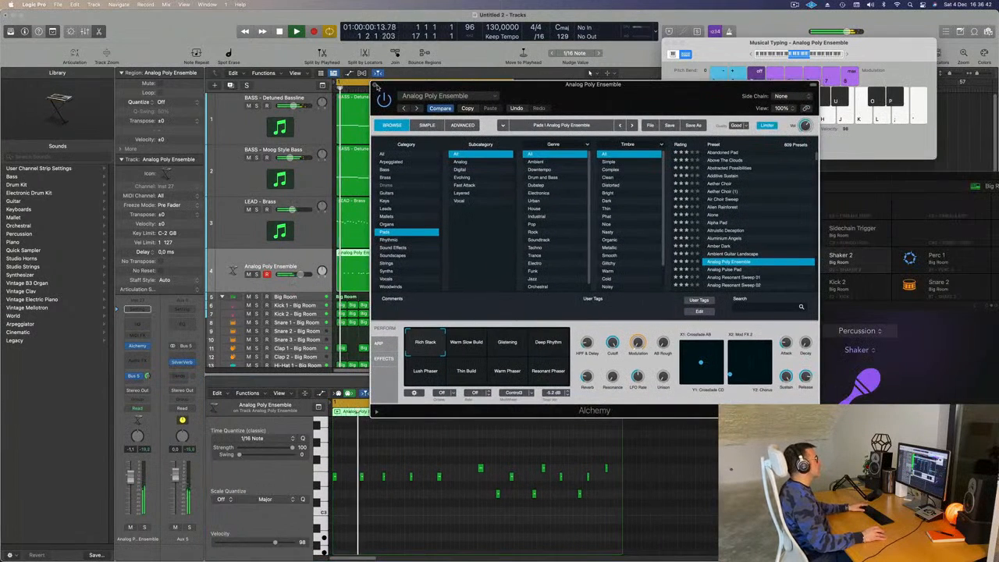
key(v)
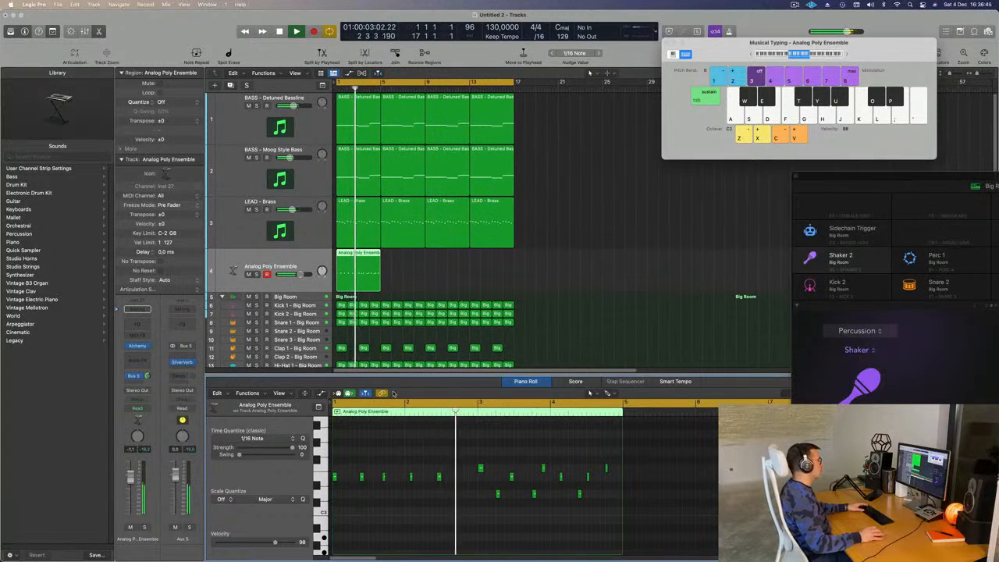
key(Return)
click(48, 485)
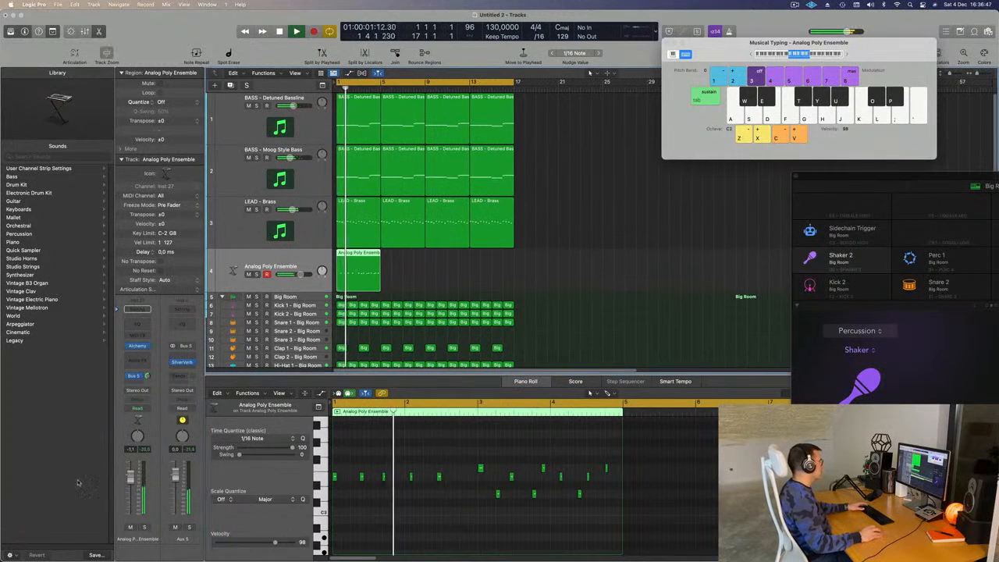
- Add a Channel EQ to the pad channel with a low cut at 550 Hz, then close it and stop playback
click(141, 325)
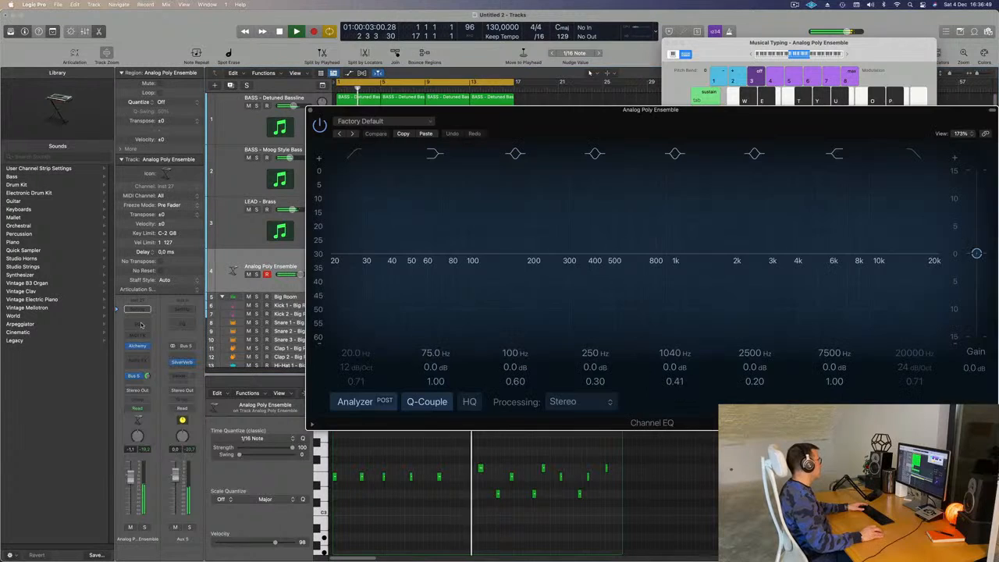
drag(575, 116, 452, 122)
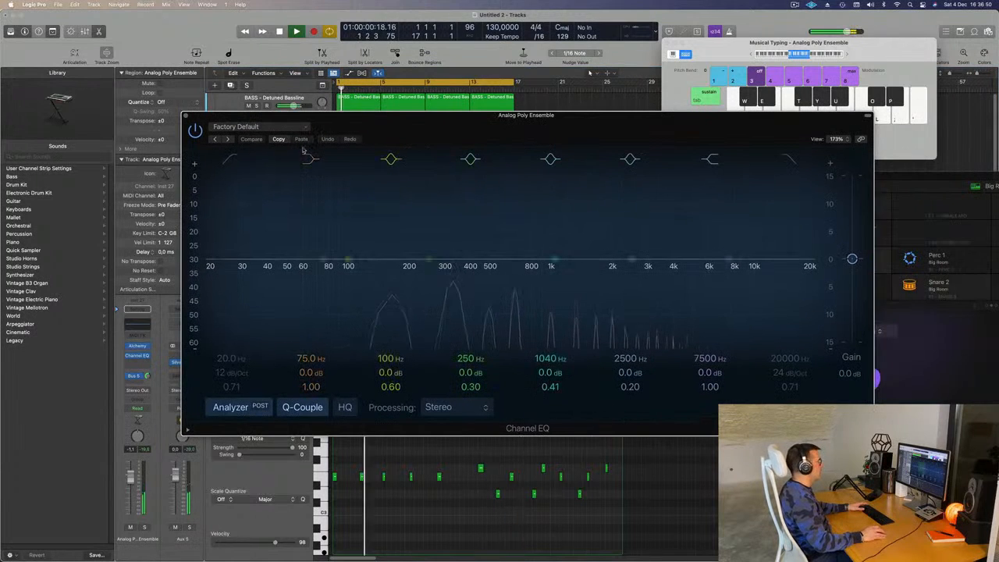
click(234, 160)
drag(257, 245, 528, 196)
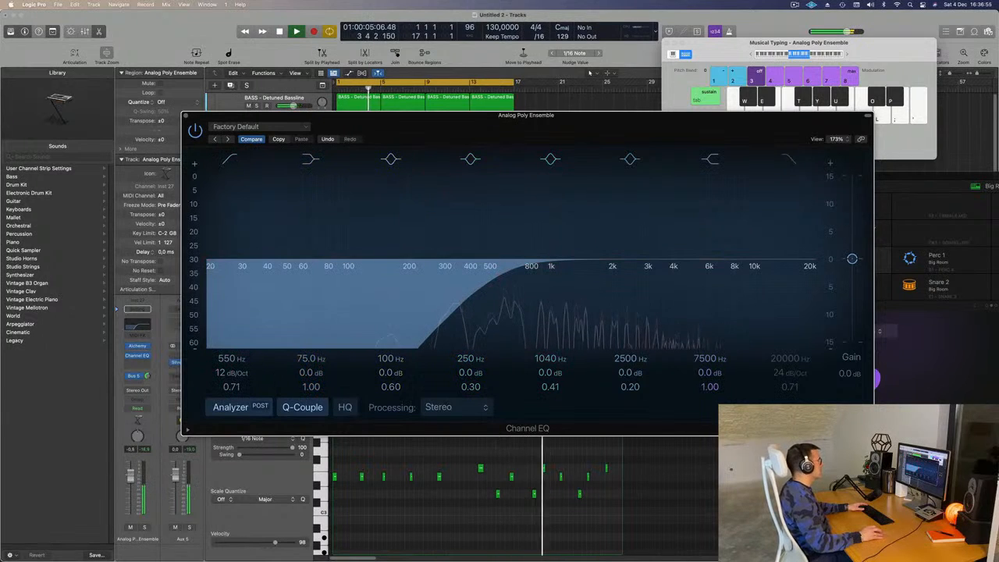
drag(477, 131, 508, 138)
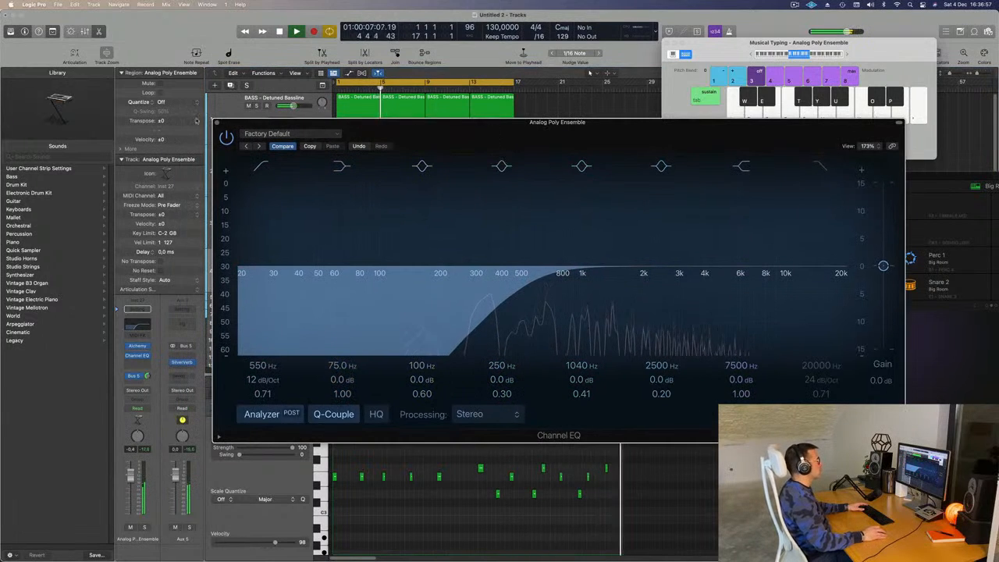
click(217, 123)
key(space)
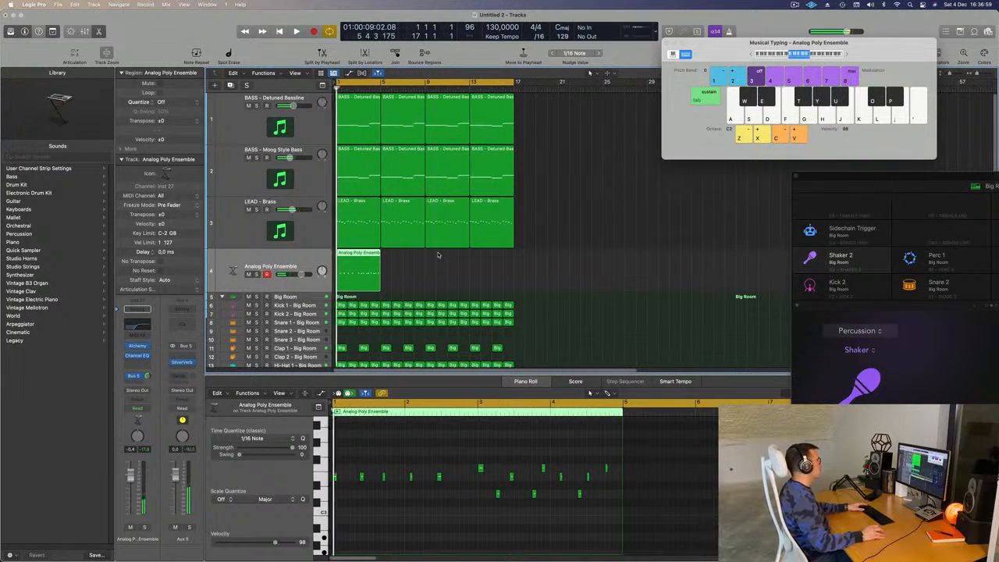
- Copy the four-bar pad region to bar 9 on the same track while the project plays
key(space)
drag(349, 267, 452, 236)
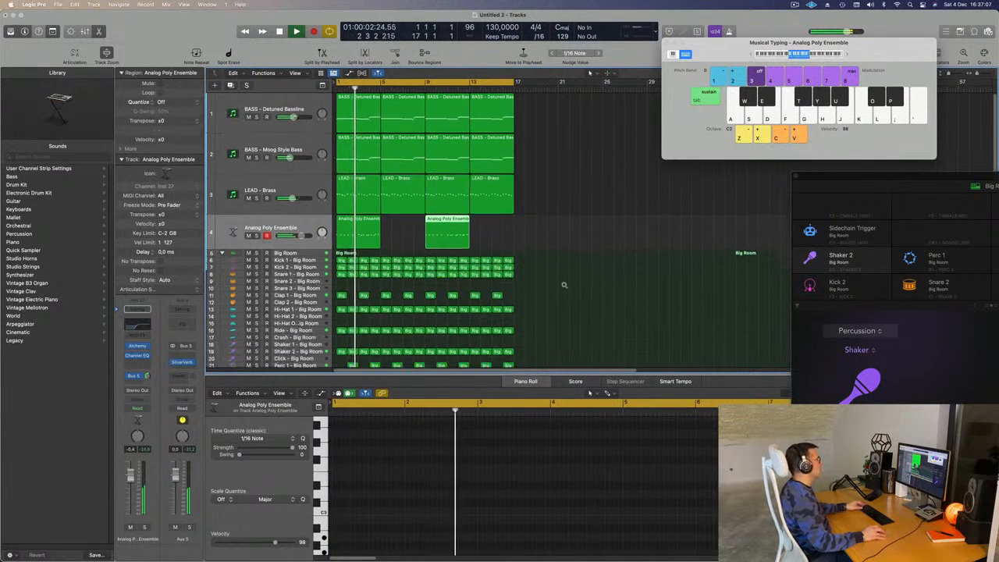
scroll(567, 290, down, 3)
click(566, 290)
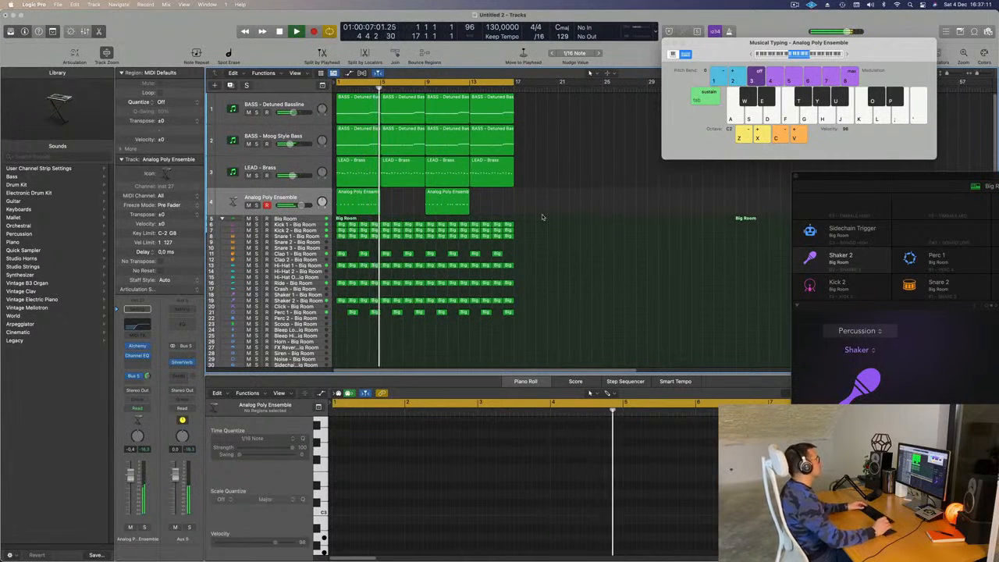
- Replay the arrangement from the beginning and set the pad channel's volume to 0.4 dB
key(Return)
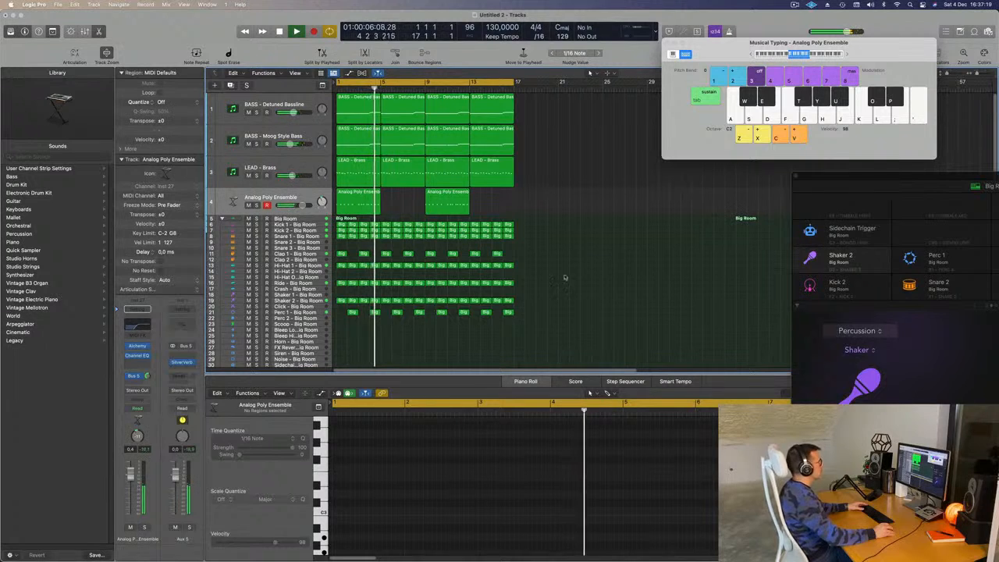
scroll(547, 302, down, 1)
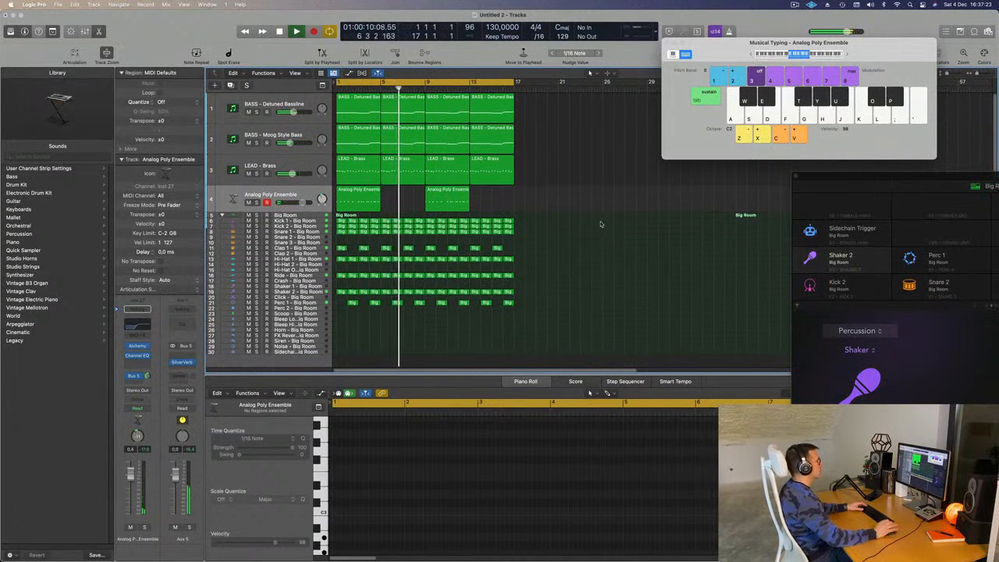
key(Return)
- Stop playback and create a new track with duplicate settings below the Analog Poly Ensemble track, making it taller
click(286, 194)
key(space)
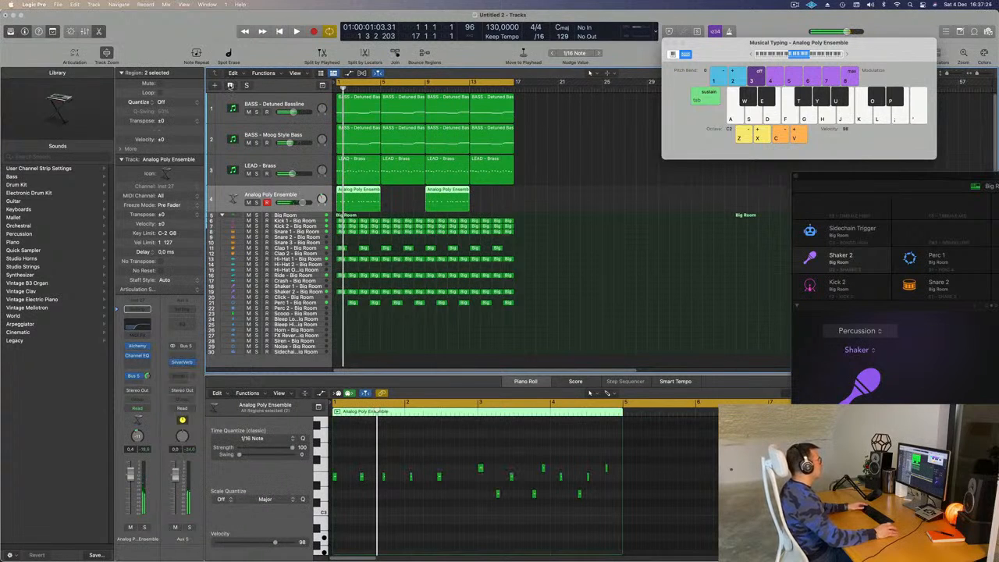
key(super+d)
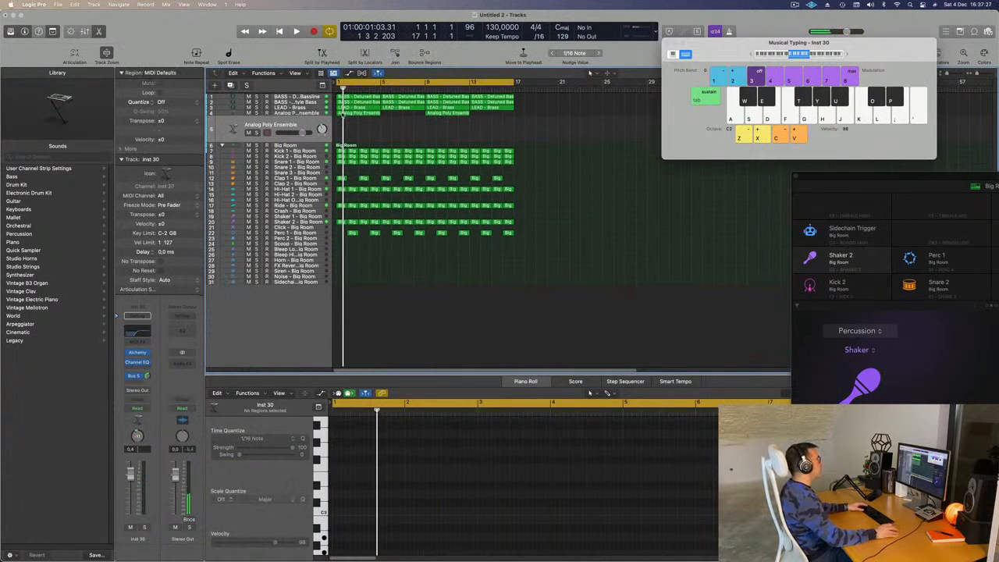
drag(306, 141, 306, 161)
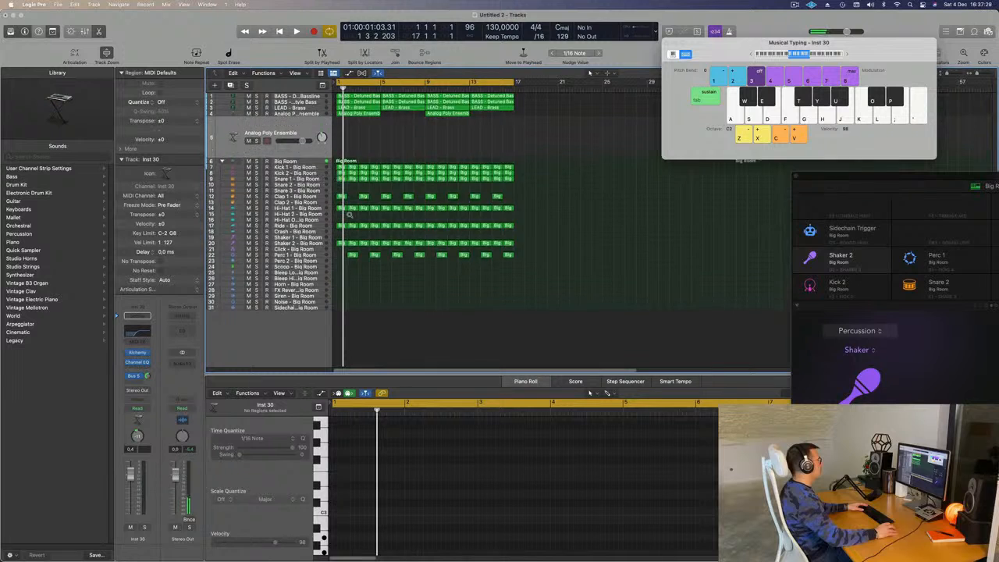
- Move the four-bar pad region from bar 1 of the Analog Poly Ensemble track to bar 5 on the duplicate track
key(super+Down)
key(super+Down)
key(super+Down)
key(super+Down)
click(358, 133)
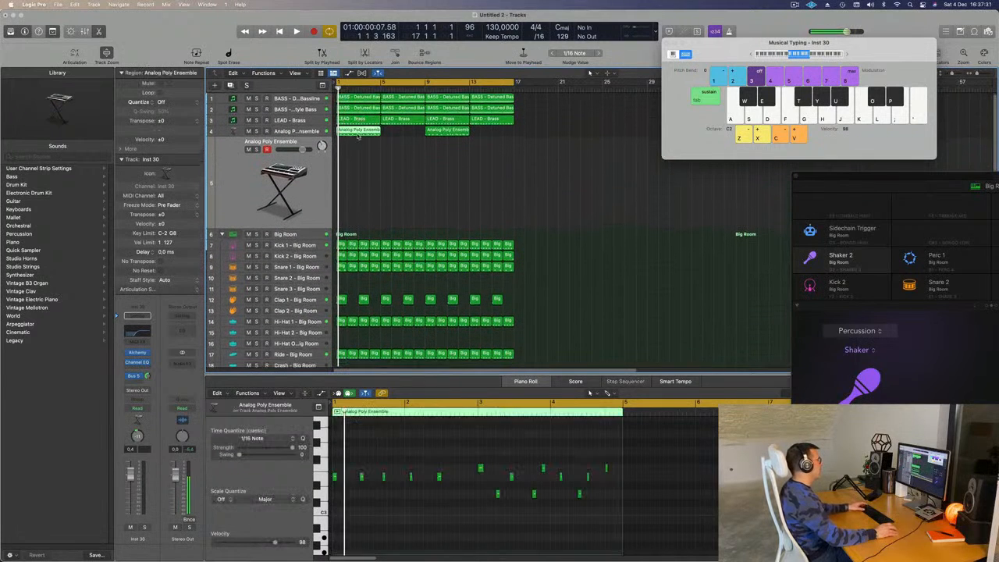
drag(363, 134, 407, 214)
- Delete every note except the first in the bar 5 region and lengthen that note to two bars, ending at bar 7
key(super+Left)
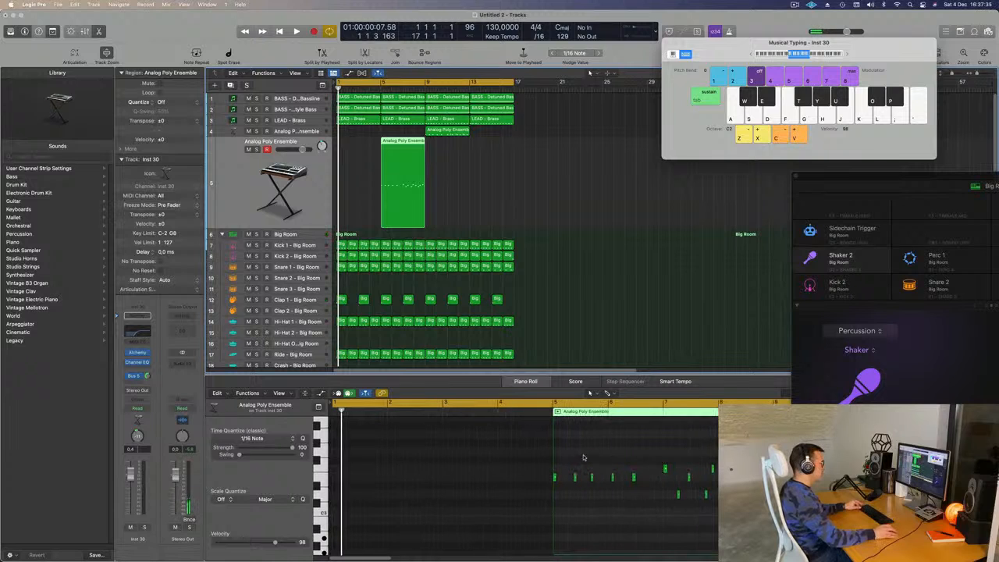
drag(568, 452, 717, 522)
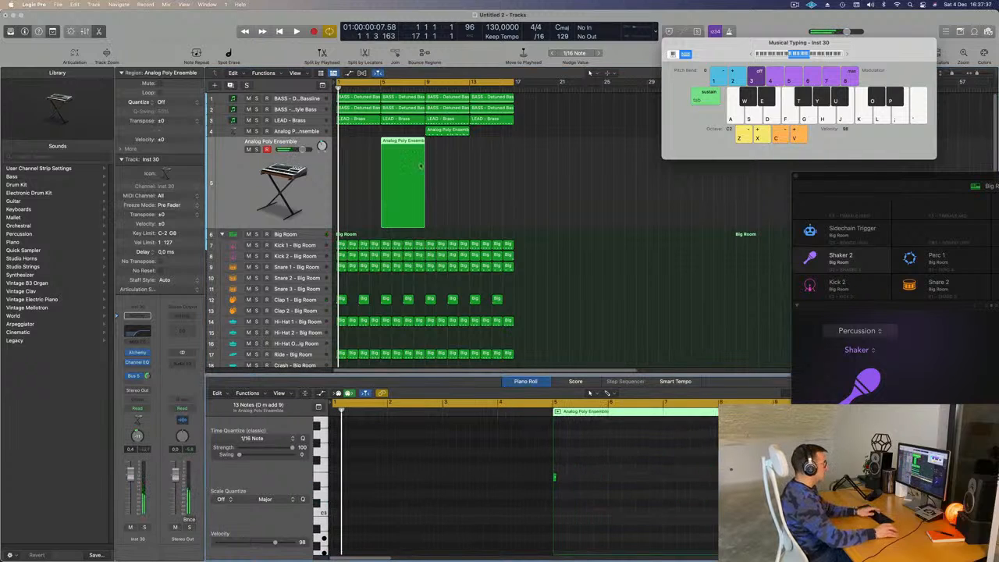
drag(587, 464, 662, 482)
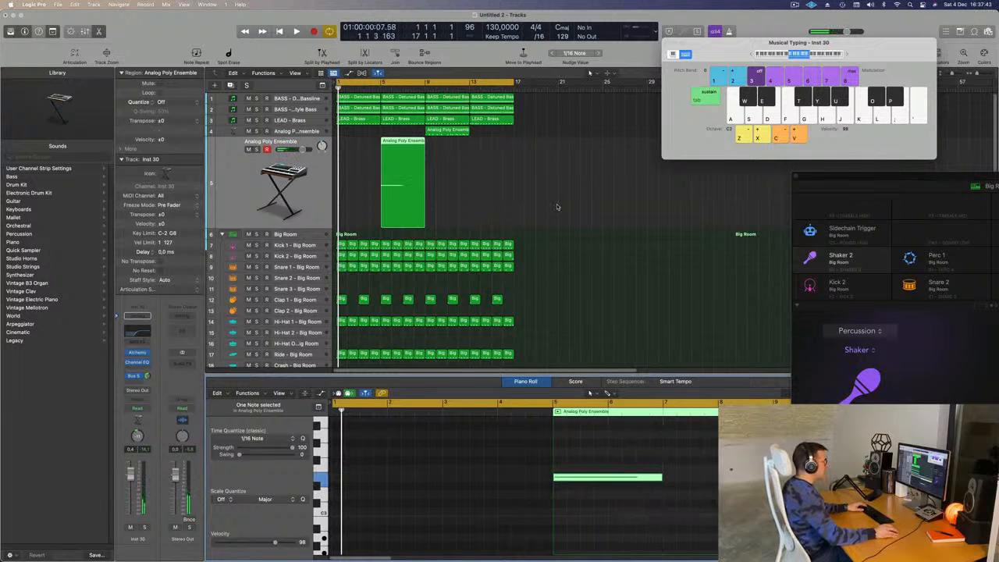
- Copy the bar 9 pad region to bar 1 on the Analog Poly Ensemble track and mute the LEAD - Brass track
drag(434, 130, 299, 129)
key(space)
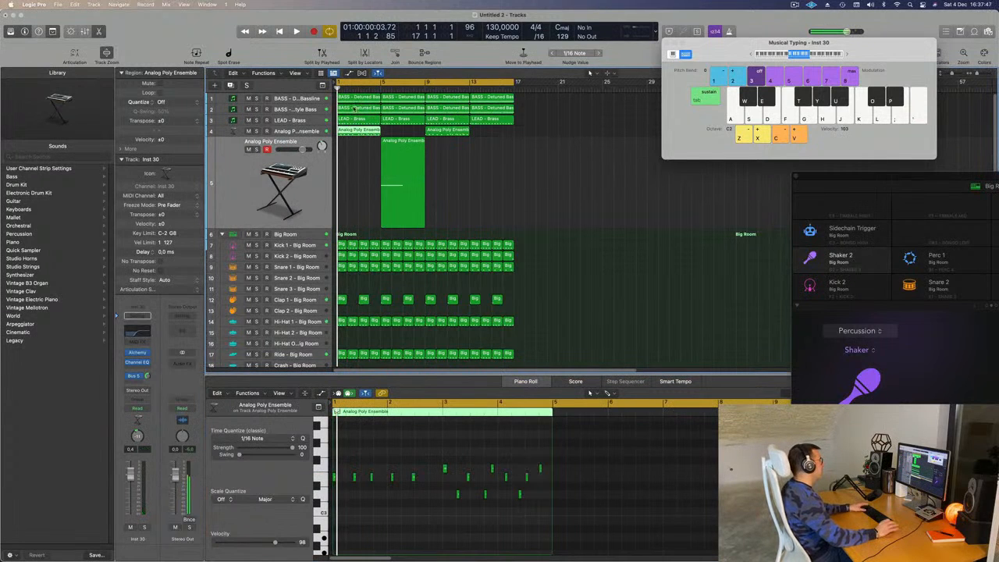
click(248, 120)
key(space)
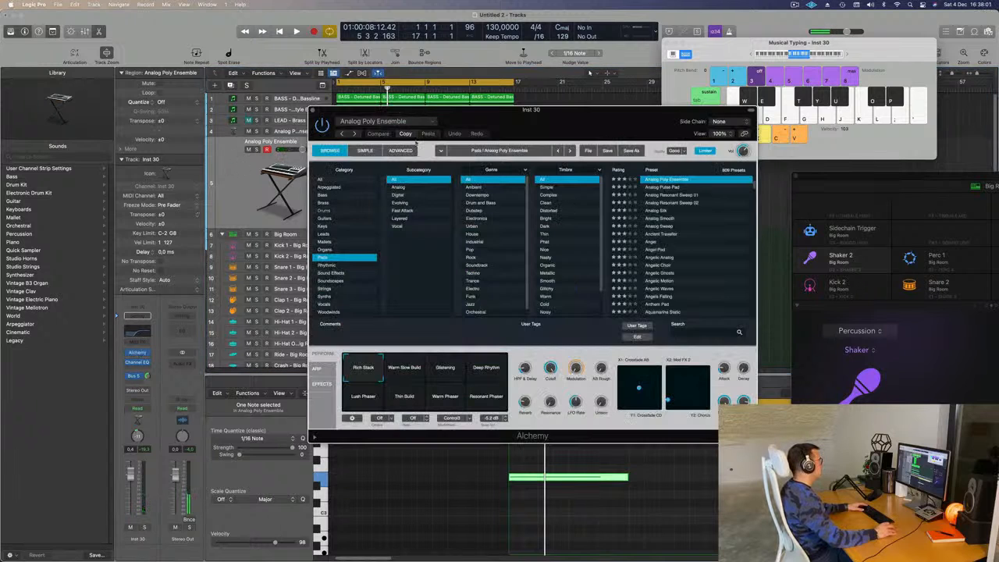
- Lower the low-cut frequency in the duplicate channel's Channel EQ and close the EQ, keeping Alchemy open
drag(533, 114, 673, 116)
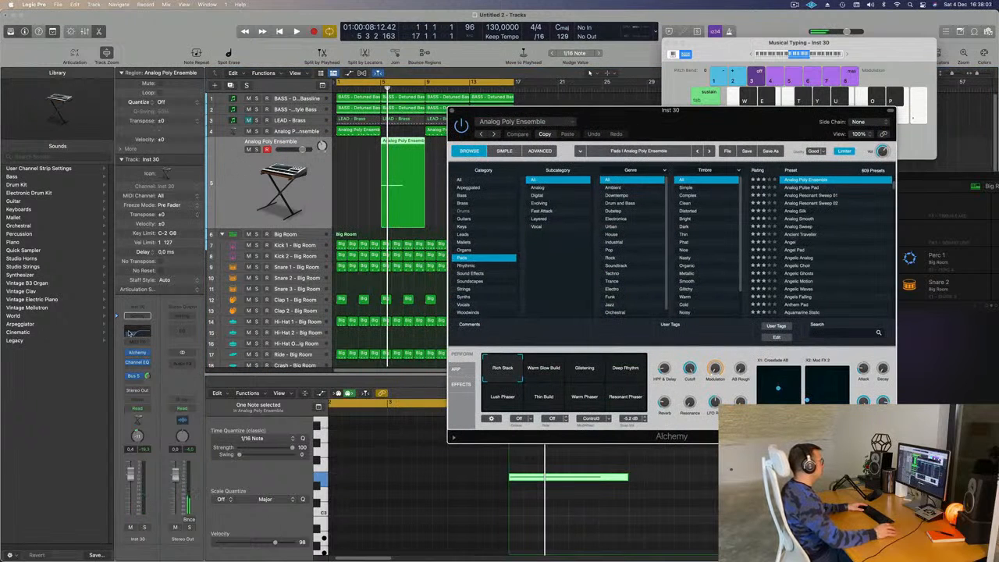
click(130, 334)
drag(624, 271, 484, 267)
key(super+w)
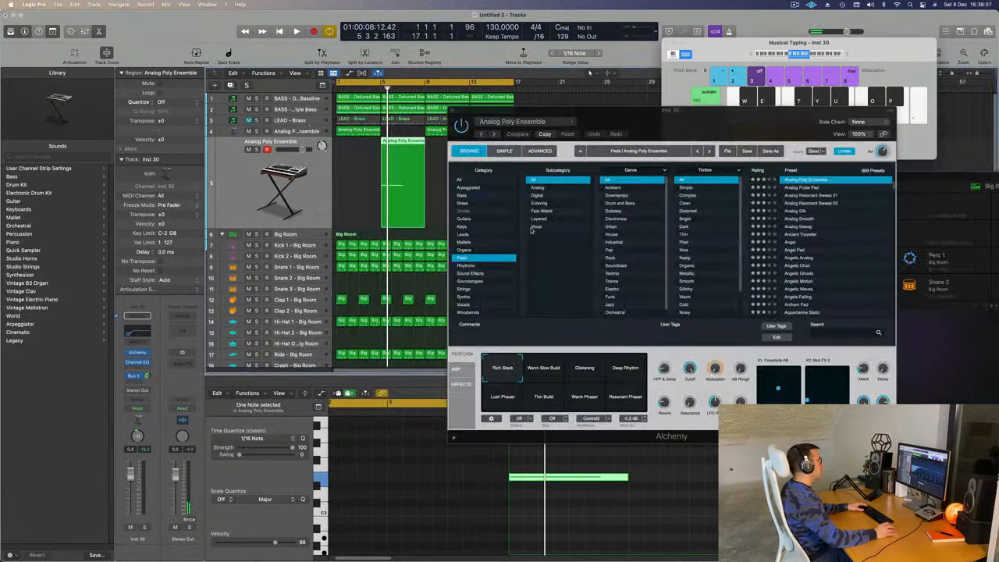
- Load Alchemy's Sound Effects preset Blueprint on the duplicate track and play it with the cycle range starting at bar 5
click(462, 274)
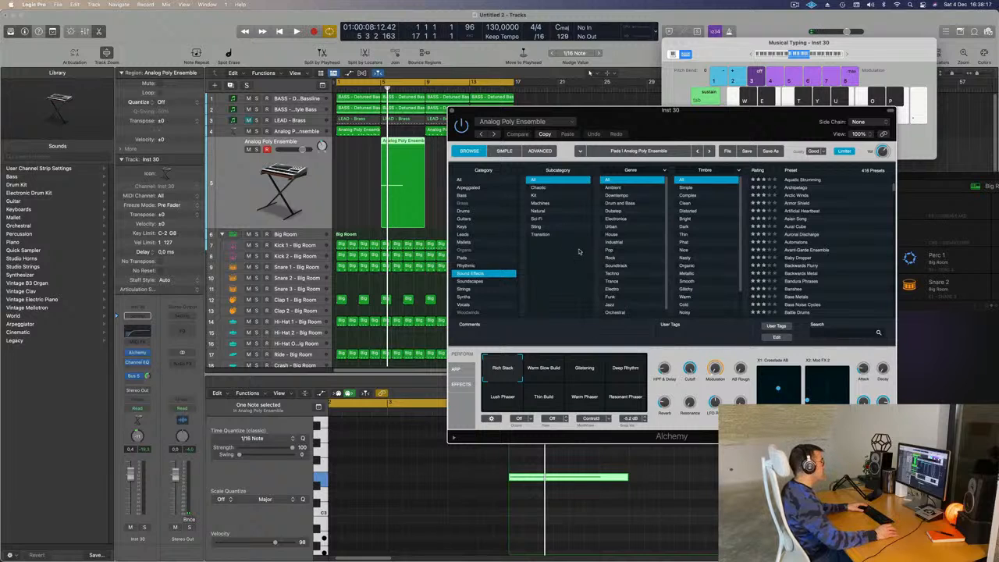
scroll(836, 256, down, 5)
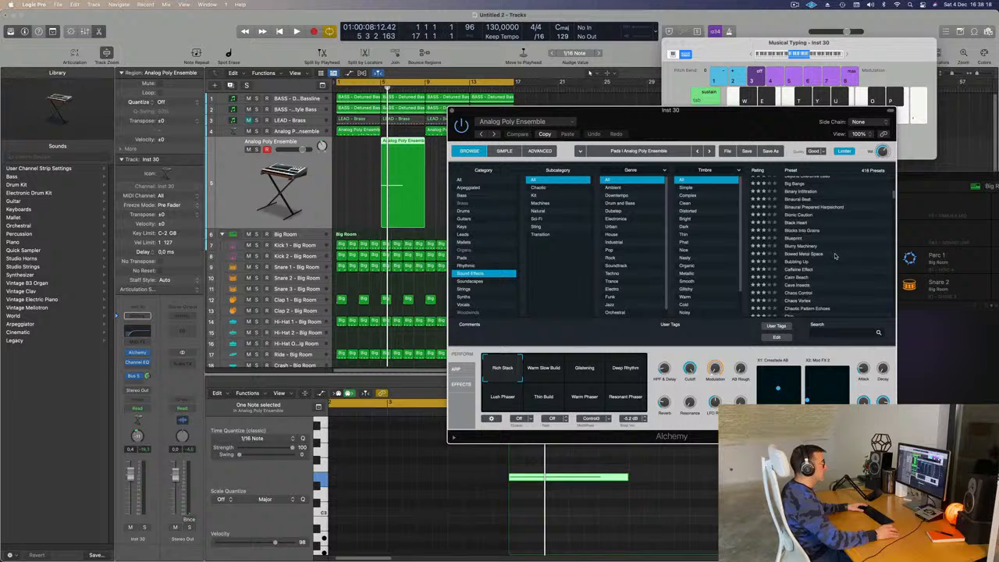
click(793, 237)
key(space)
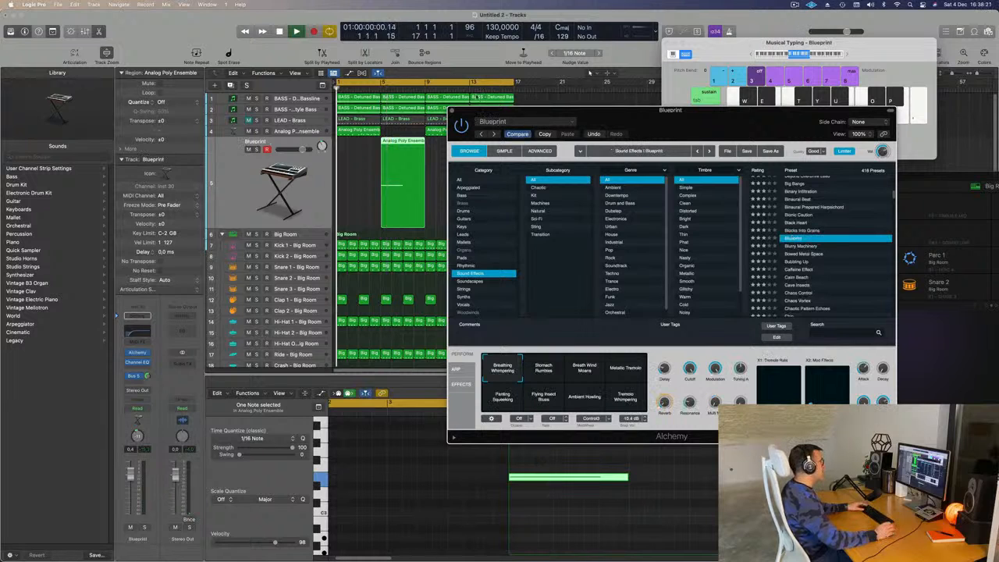
drag(550, 115, 622, 119)
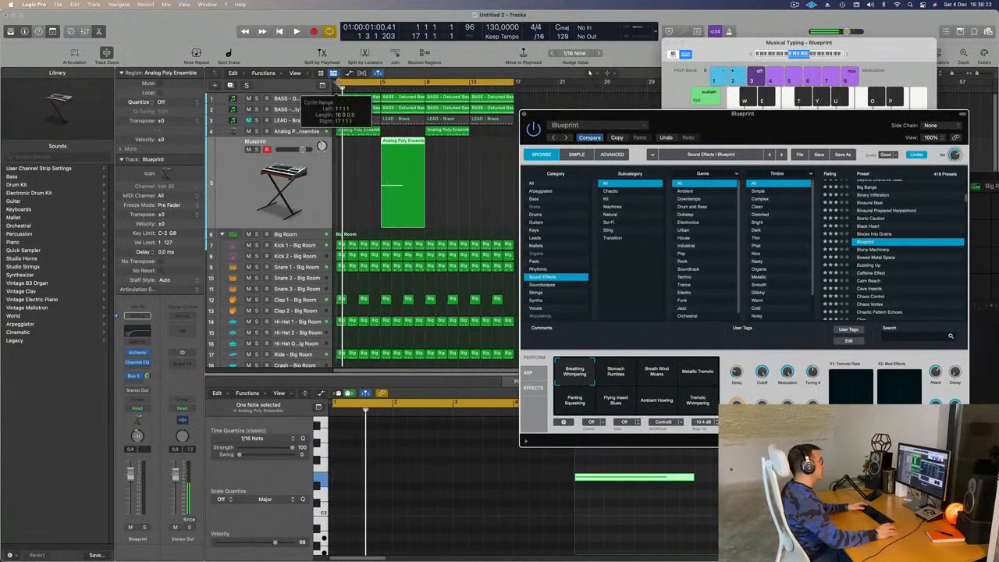
drag(367, 85, 383, 85)
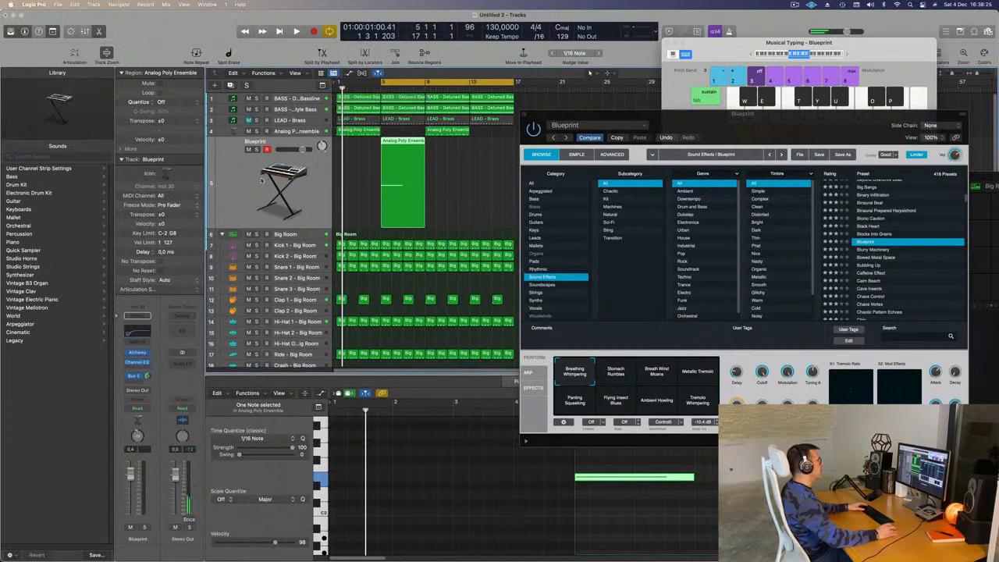
key(space)
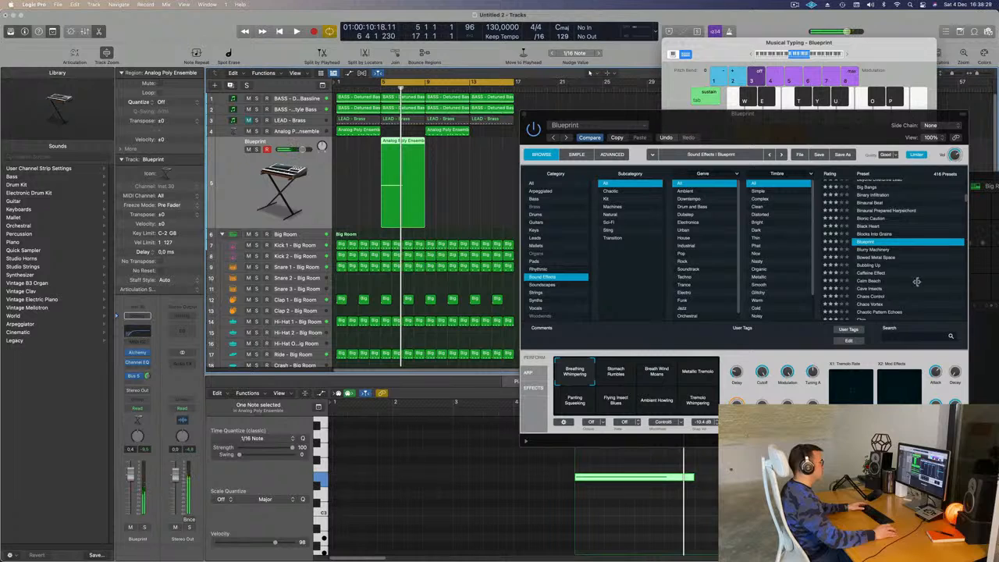
- Load the Chaos Control preset and audition its Sweep Chaos, Comb Over and Mean Scream snapshots during playback, keeping Mean Scream
scroll(917, 281, down, 3)
click(872, 238)
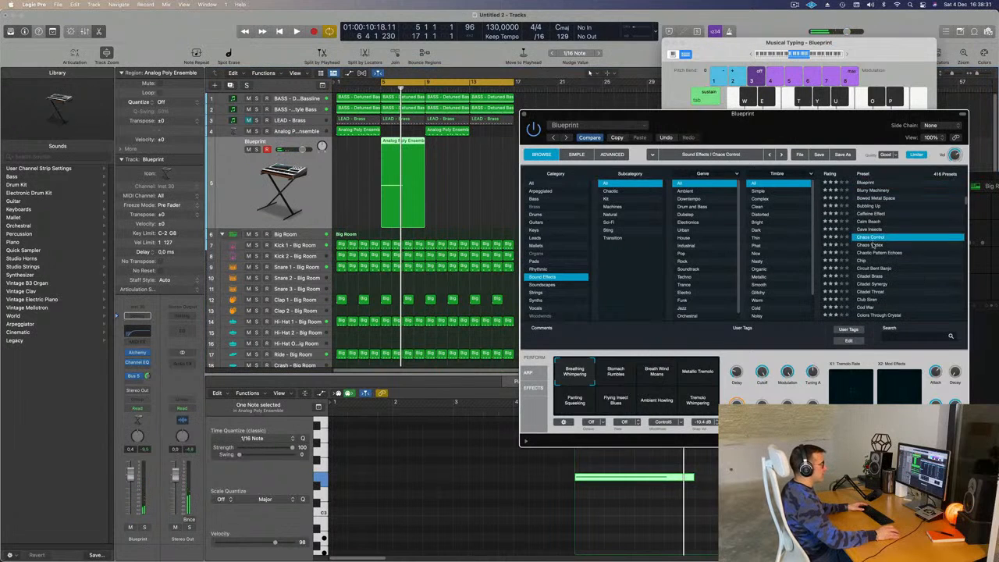
key(space)
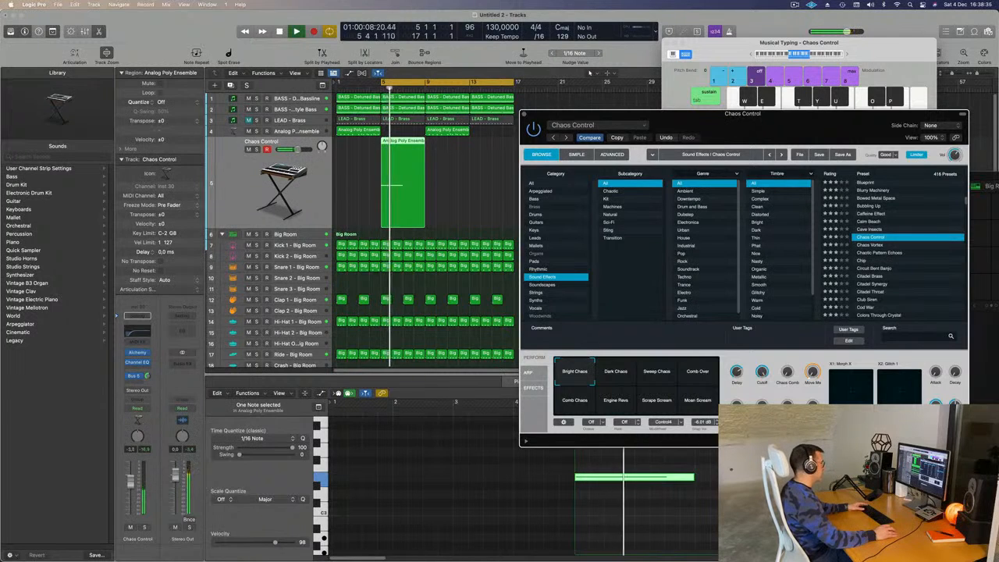
click(668, 385)
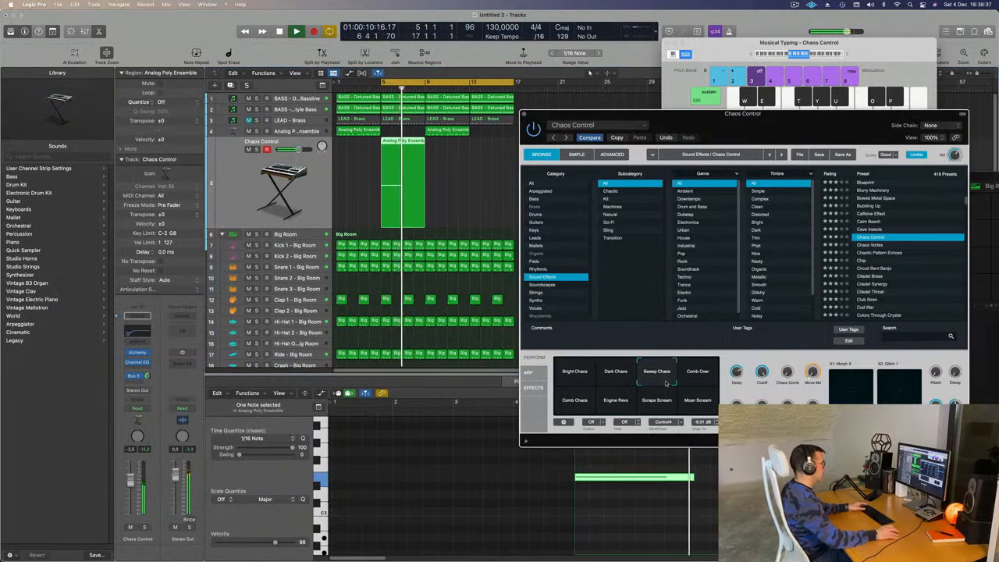
click(708, 375)
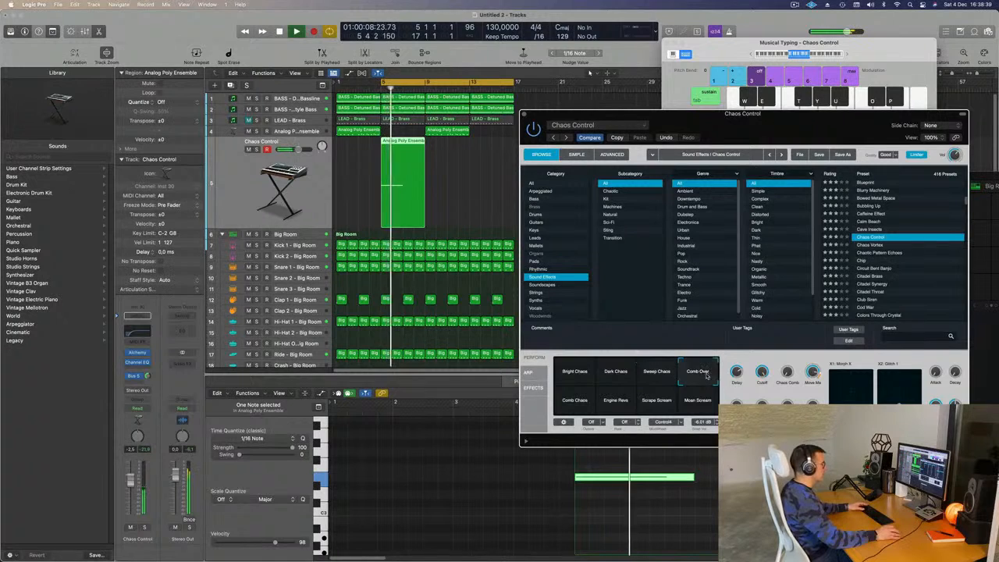
click(703, 404)
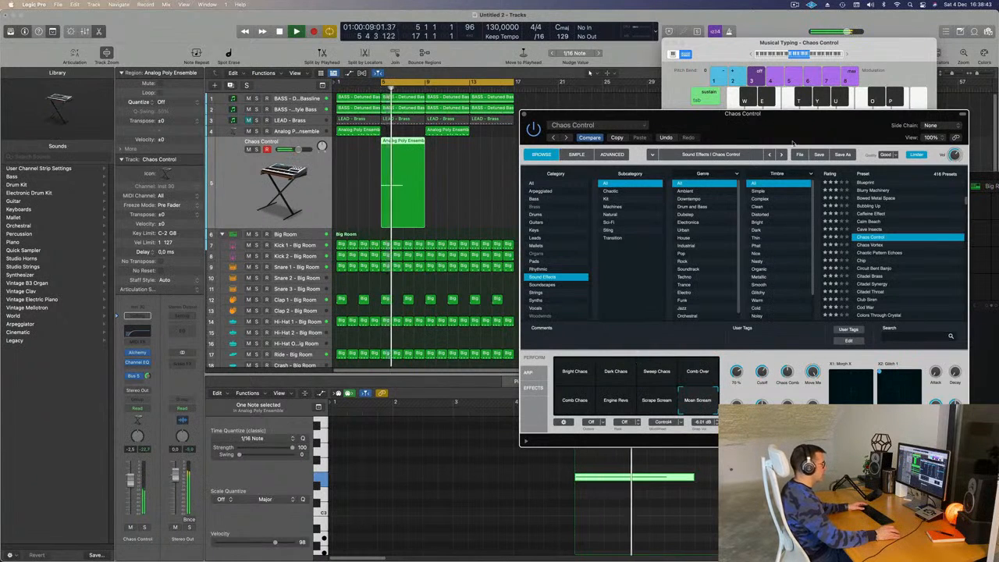
- Set the Chaos Control channel's volume to -4.5 dB during playback and close Alchemy
drag(793, 143, 748, 135)
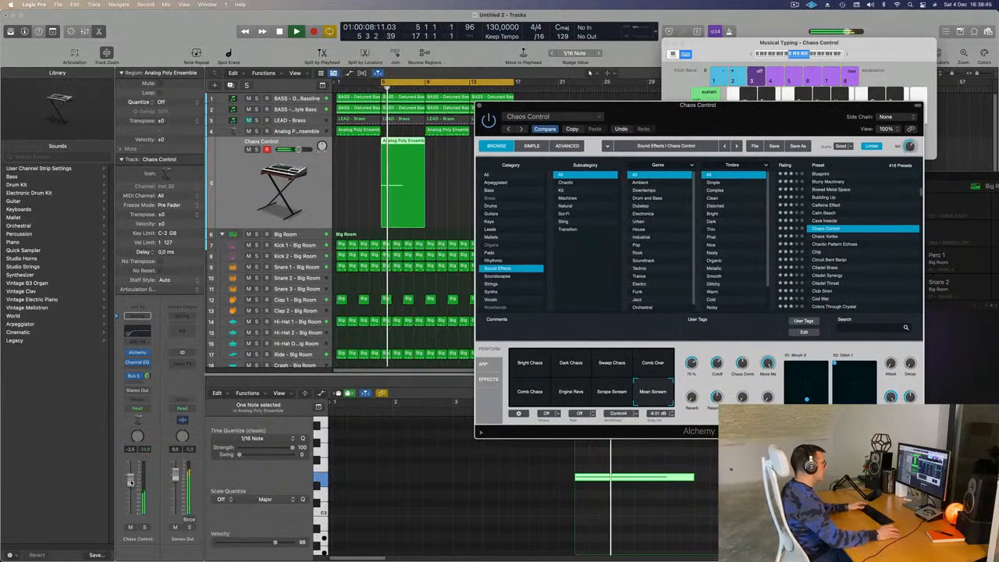
click(146, 528)
key(s)
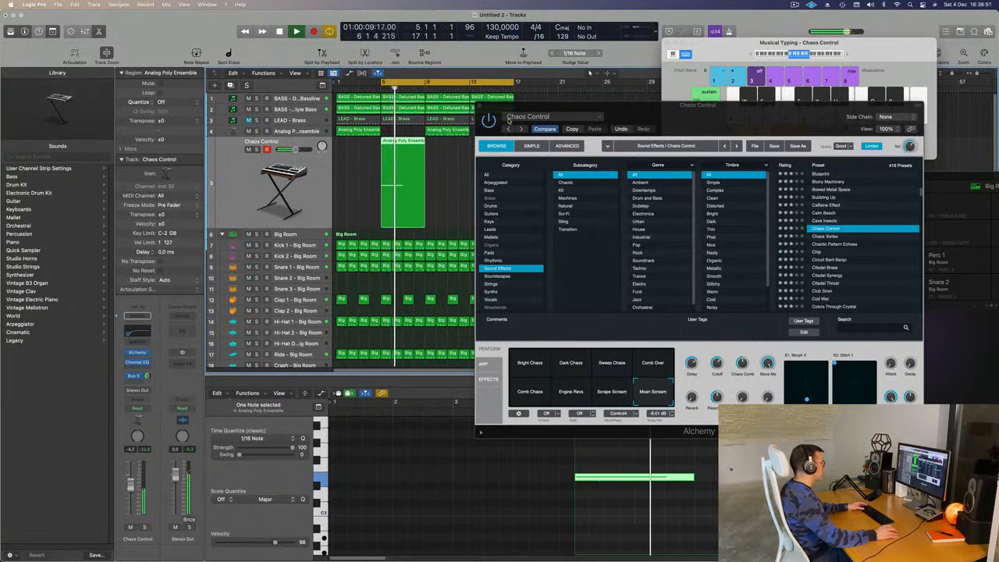
click(480, 107)
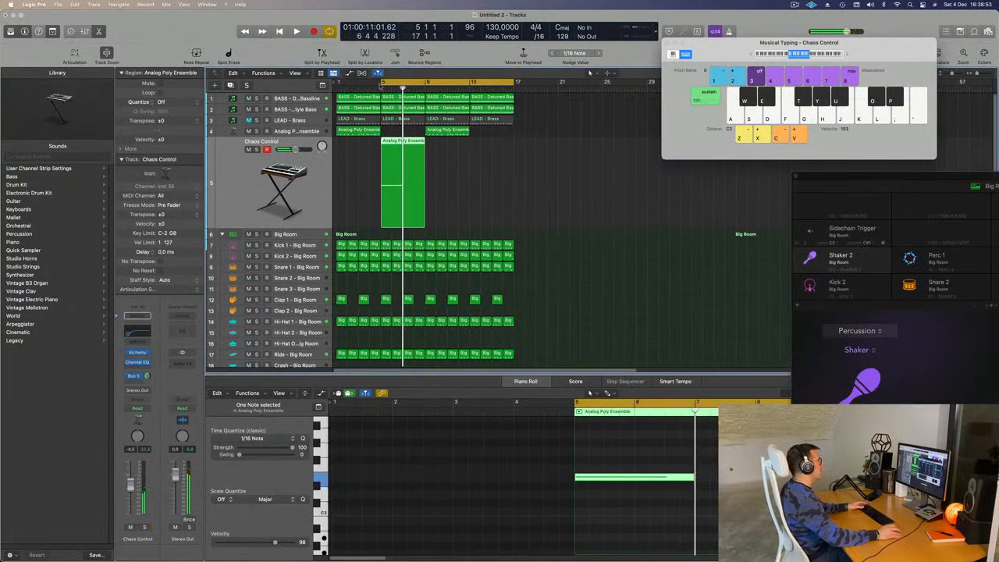
- Copy the one-note region from bar 5 to bar 13 on the Chaos Control track and extend the cycle range back to bar 1
click(430, 153)
click(414, 145)
drag(414, 146, 505, 155)
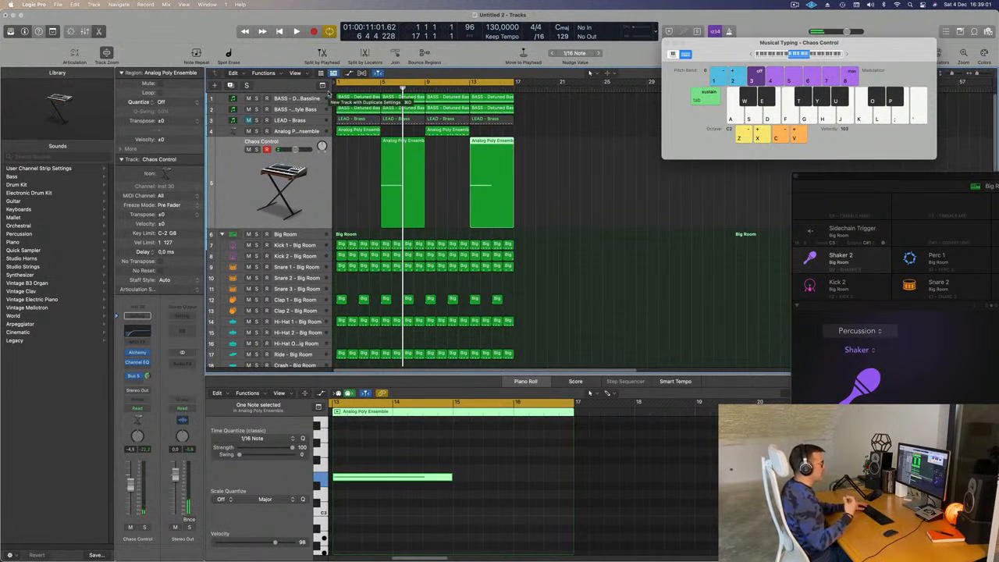
- Play the arrangement from the beginning and set the Chaos Control channel's volume to -5.7 dB
click(551, 191)
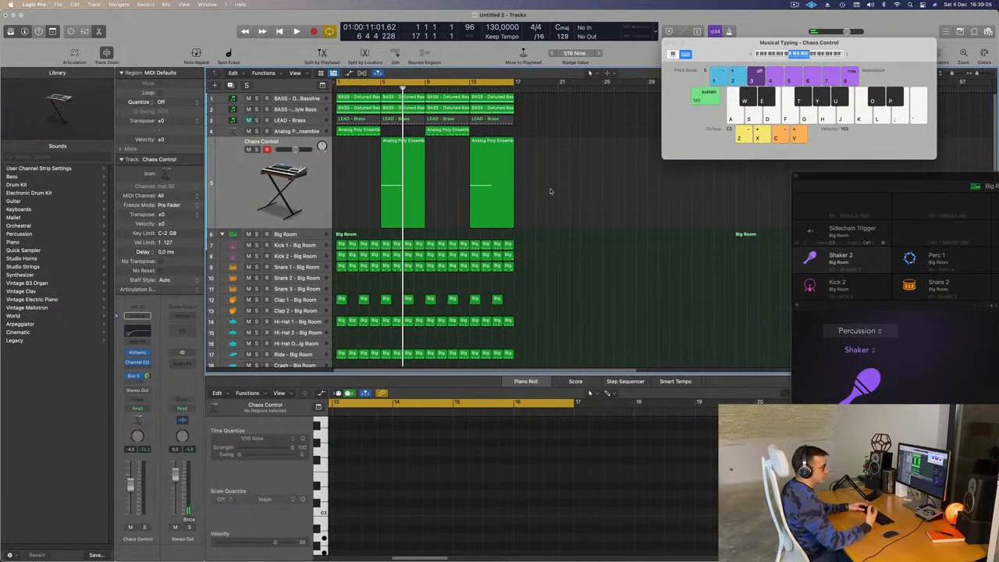
key(space)
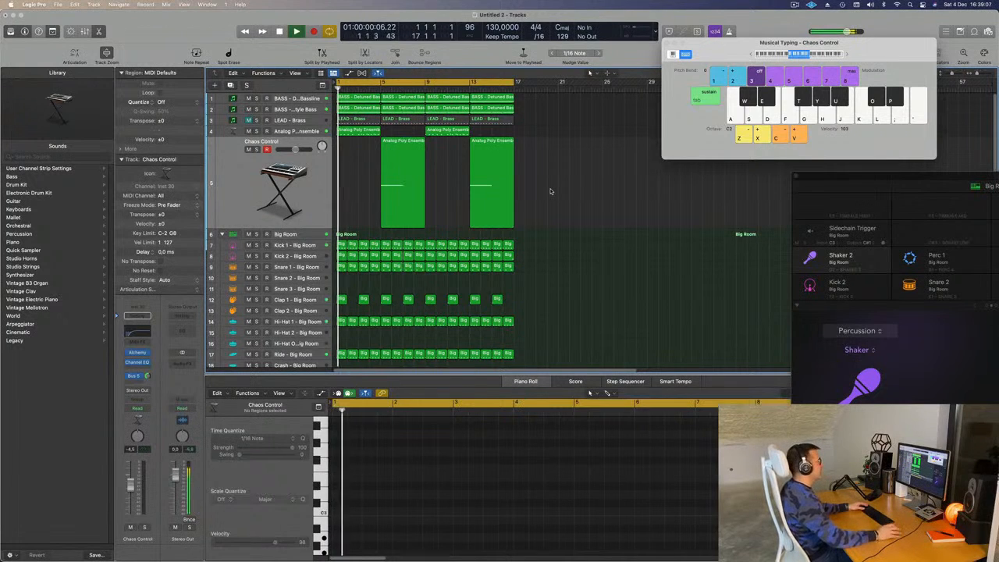
click(295, 191)
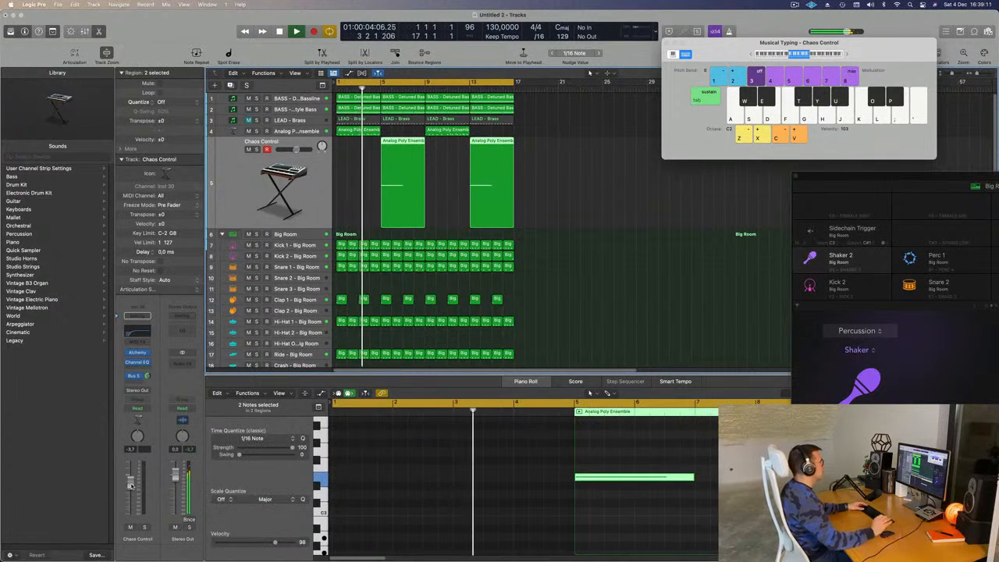
- Move the fourth note of the bar 1 Analog Poly Ensemble region earlier, to the start of bar 2
click(371, 132)
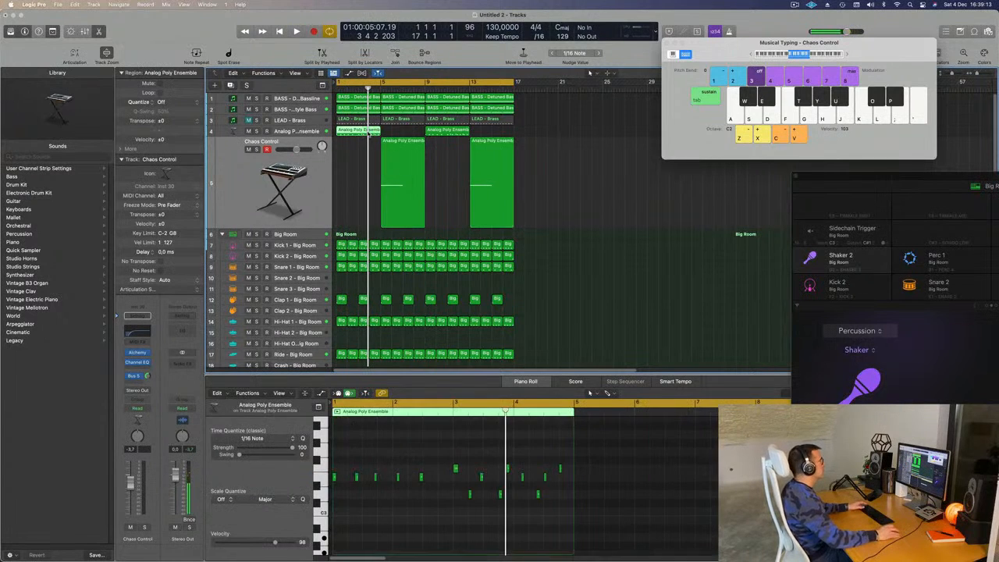
click(399, 511)
key(super+Right)
key(super+Right)
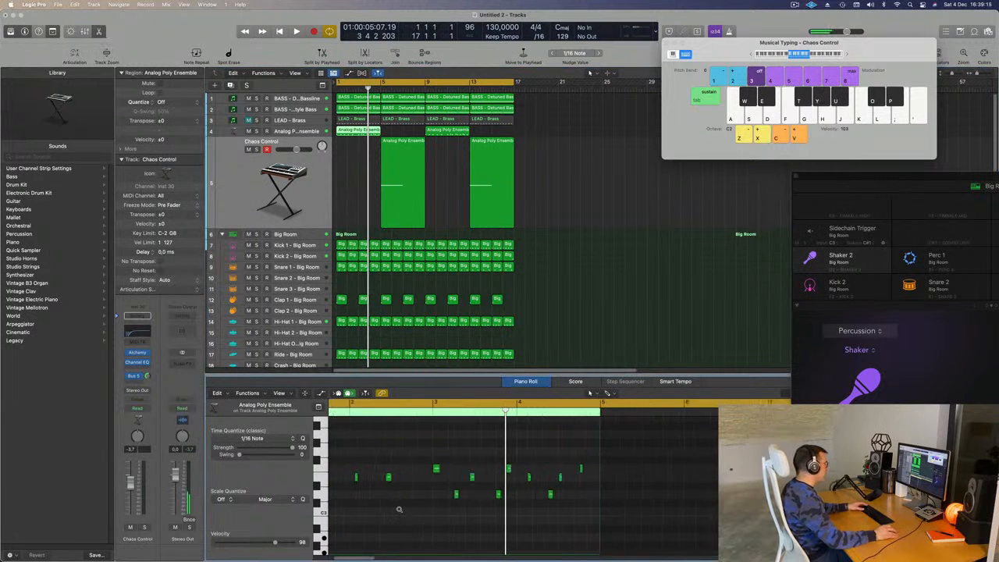
scroll(402, 510, left, 5)
key(space)
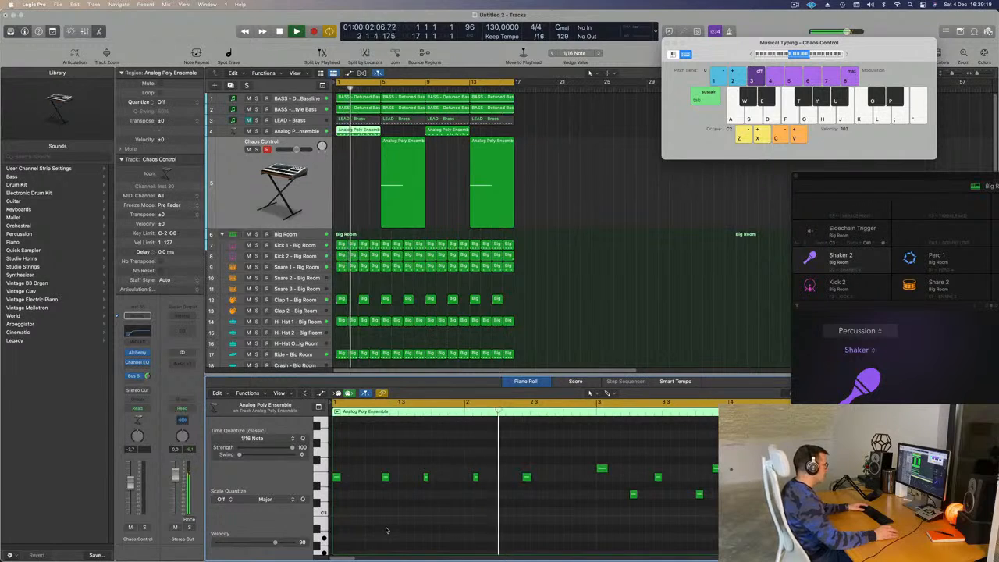
key(space)
drag(467, 461, 503, 502)
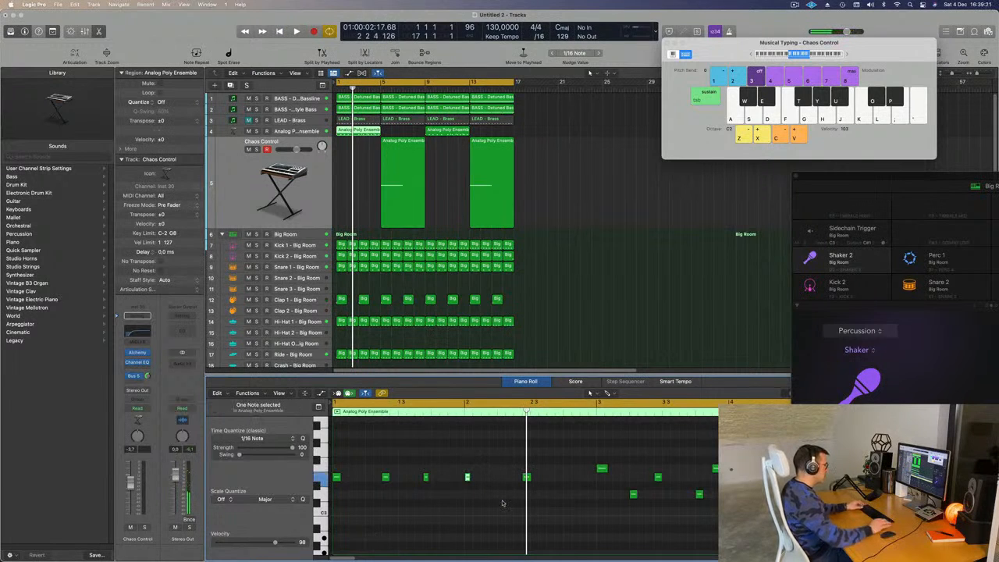
- Replay the arrangement from the beginning to check the corrected pad note together with the Chaos Control layer
key(Return)
key(space)
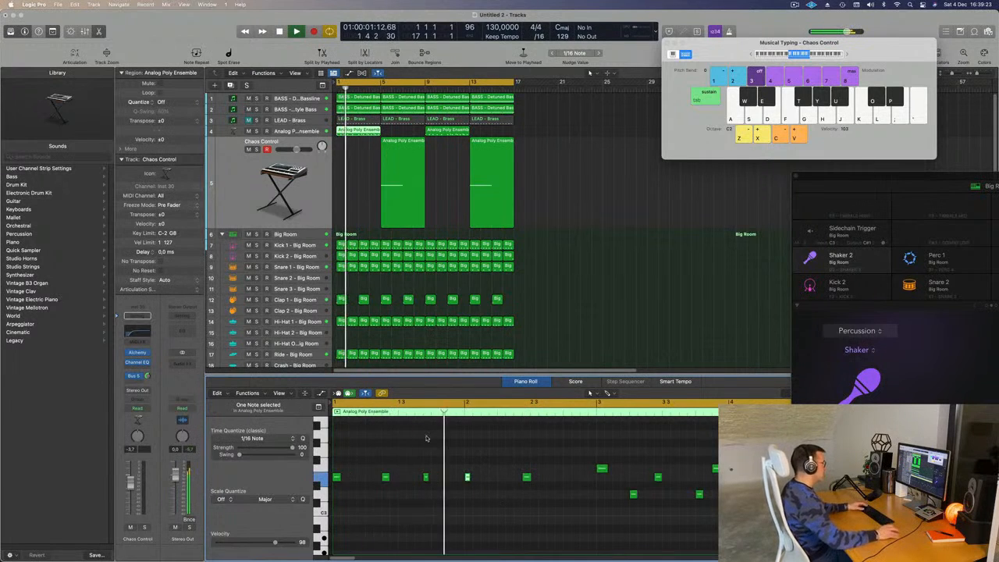
key(Return)
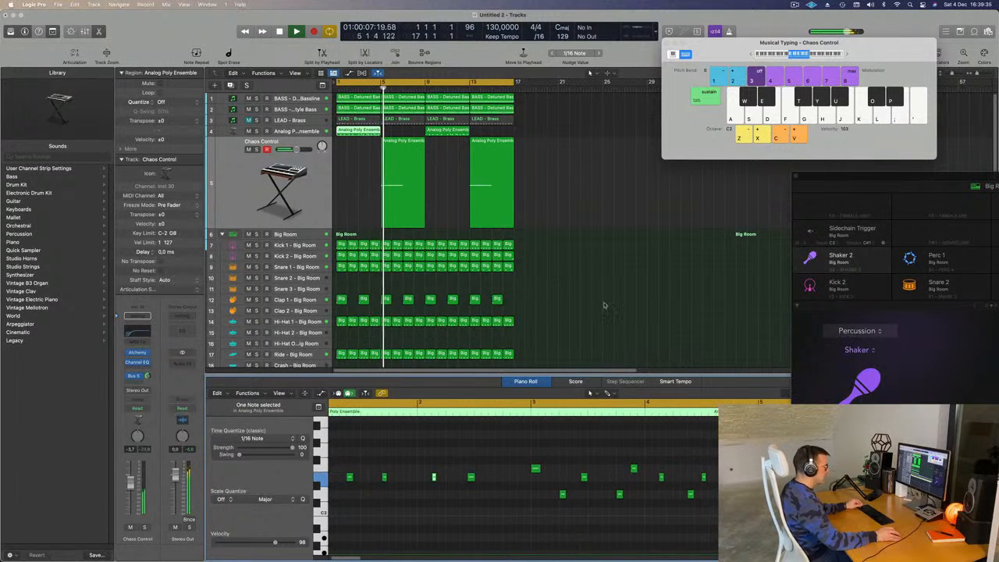
key(space)
key(space)
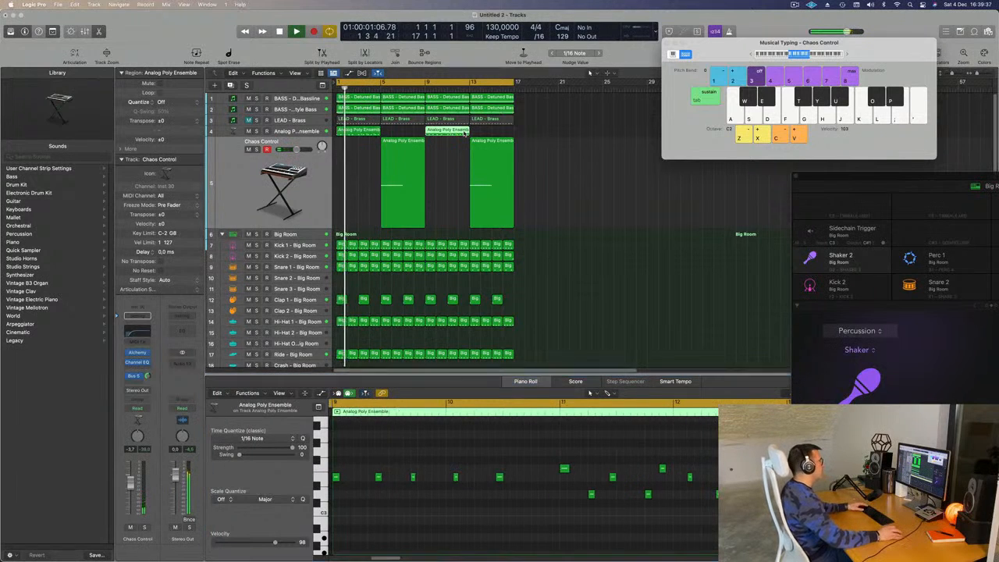
- Copy the edited bar 1 pad region over the one at bar 9 and set the Chaos Control channel's volume to -3.4 dB
drag(359, 130, 446, 132)
click(340, 195)
key(super+Left)
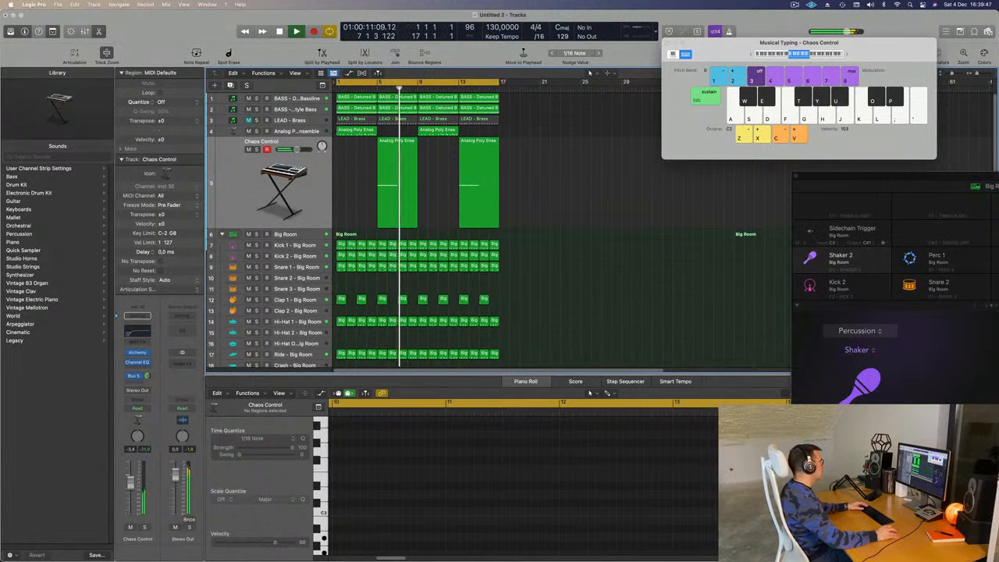
- Shorten the note in the bar 5 Chaos Control region to about 1.7 bars and replay the arrangement from the beginning
click(391, 142)
scroll(441, 492, left, 3)
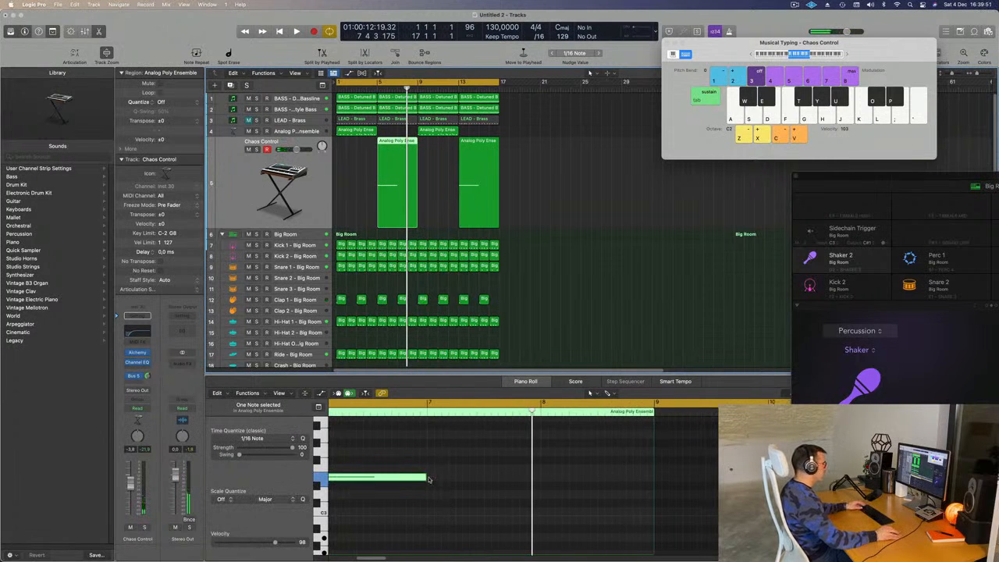
drag(426, 477, 390, 477)
key(Return)
key(space)
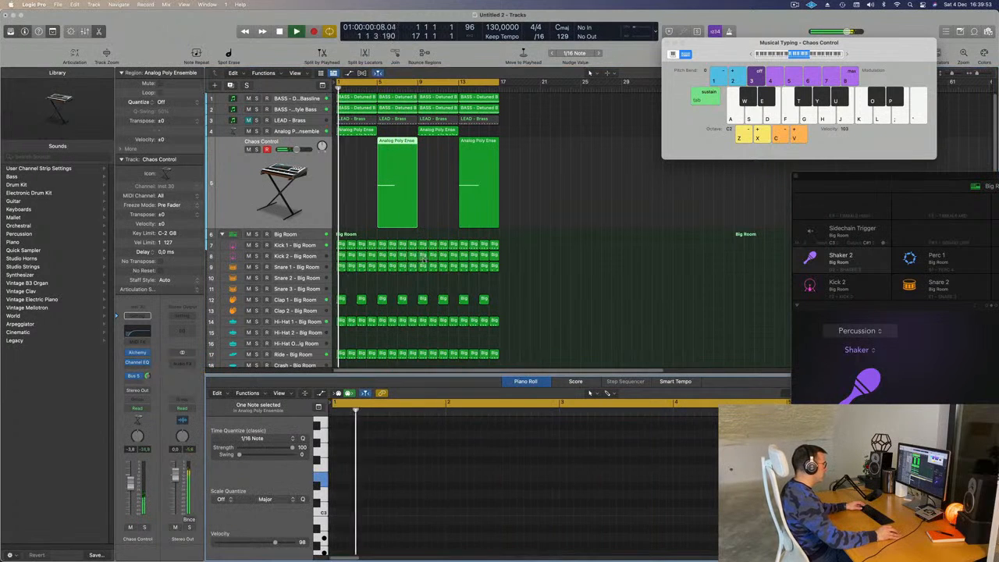
key(super+Left)
key(super+Up)
key(super+Up)
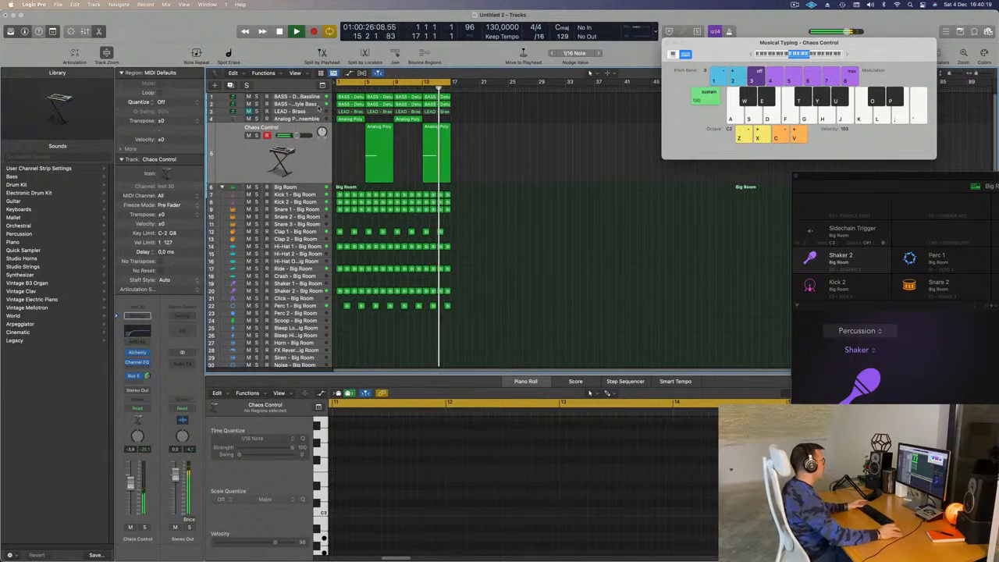
- Select and unmute the LEAD - Brass track, and play the arrangement from the beginning with it
click(266, 112)
key(Return)
click(249, 121)
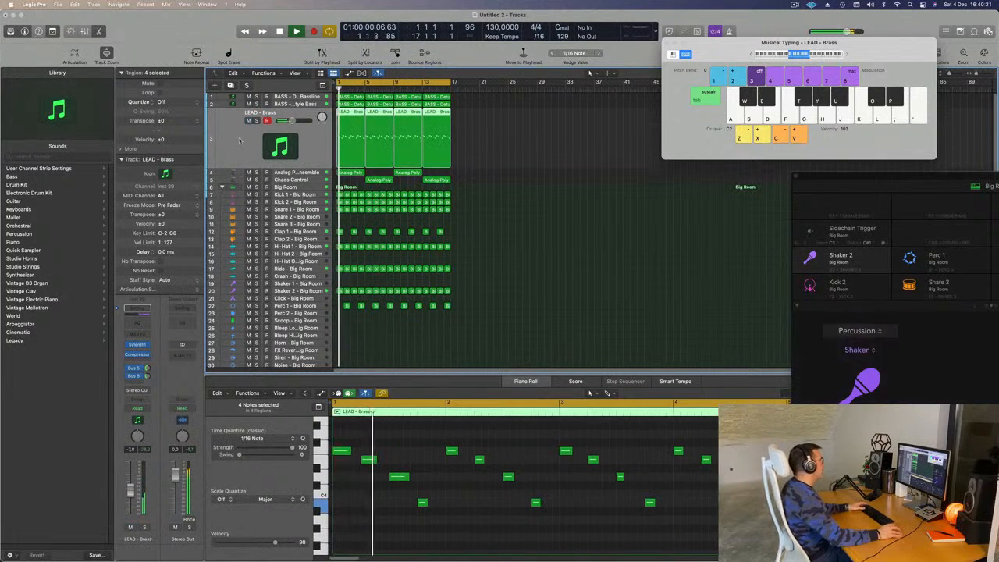
key(Return)
- Lower the filter control cutoff of the lead's Sylenth1 to about 1.57 and set the LEAD - Brass channel's volume to -10.6 dB
click(137, 344)
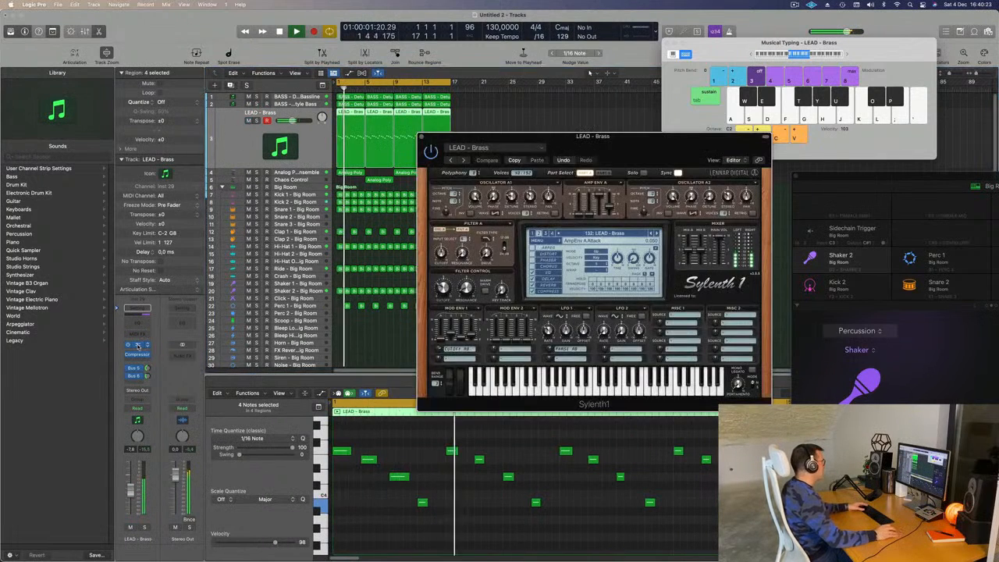
drag(445, 289, 447, 299)
key(Return)
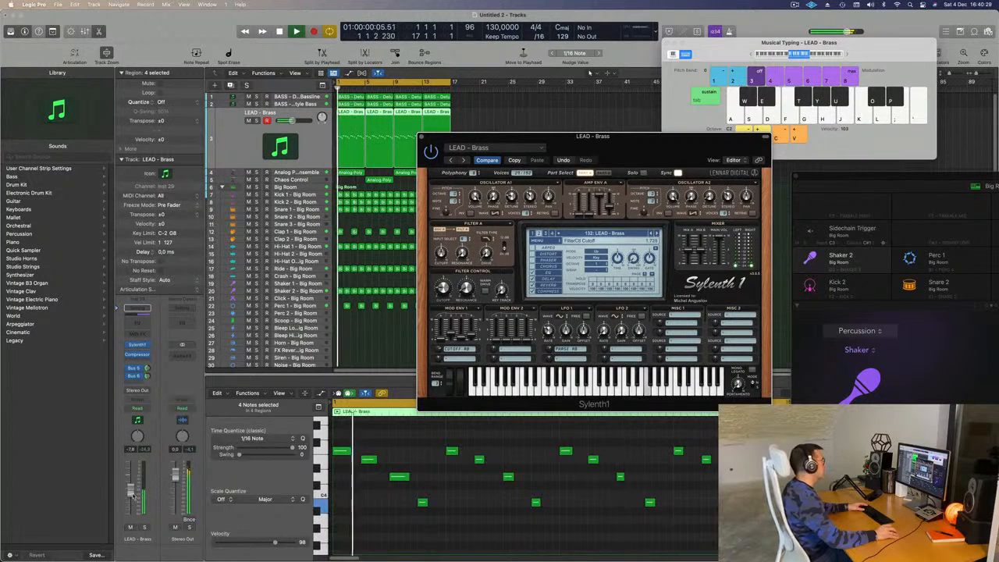
drag(134, 493, 134, 491)
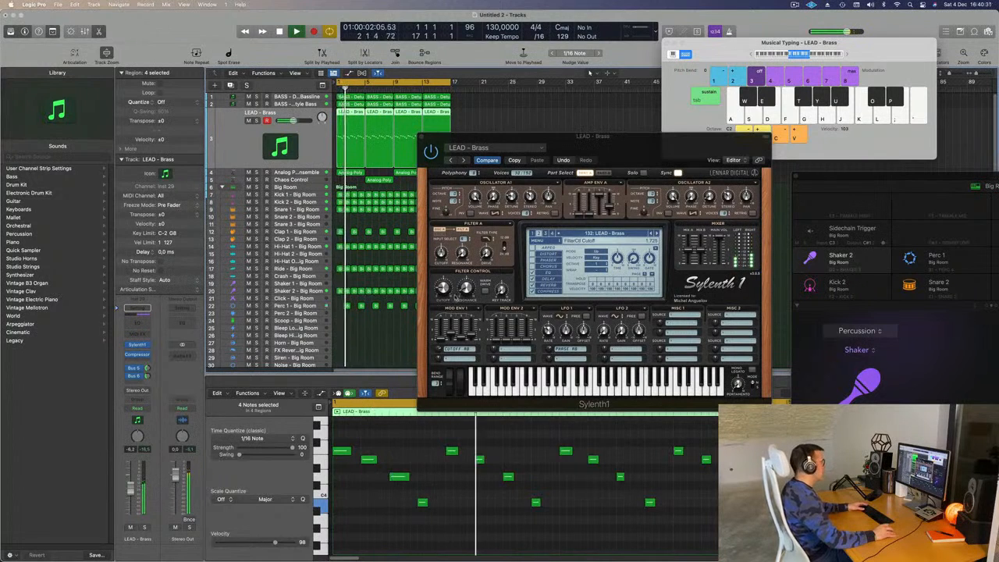
key(Return)
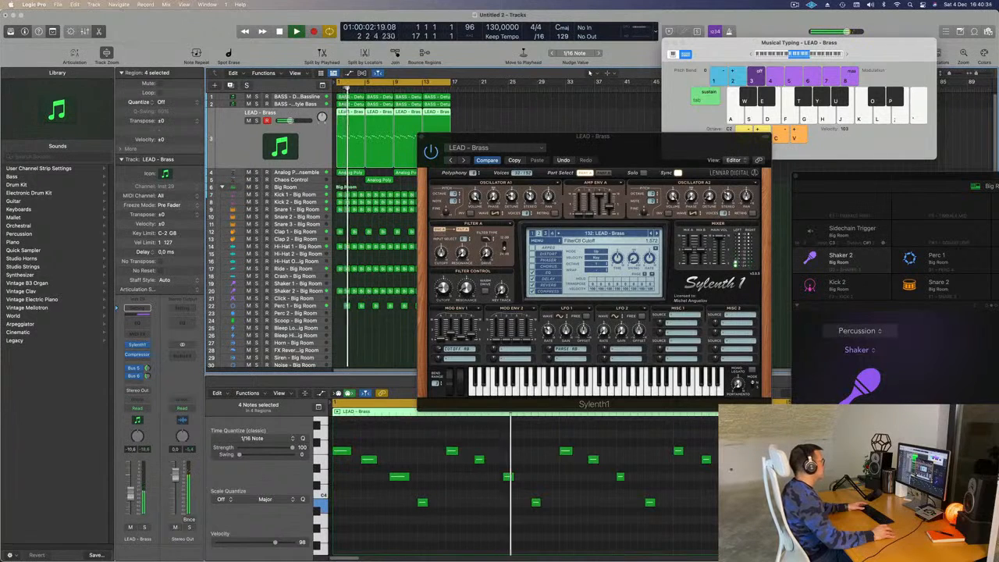
click(423, 138)
scroll(545, 257, up, 5)
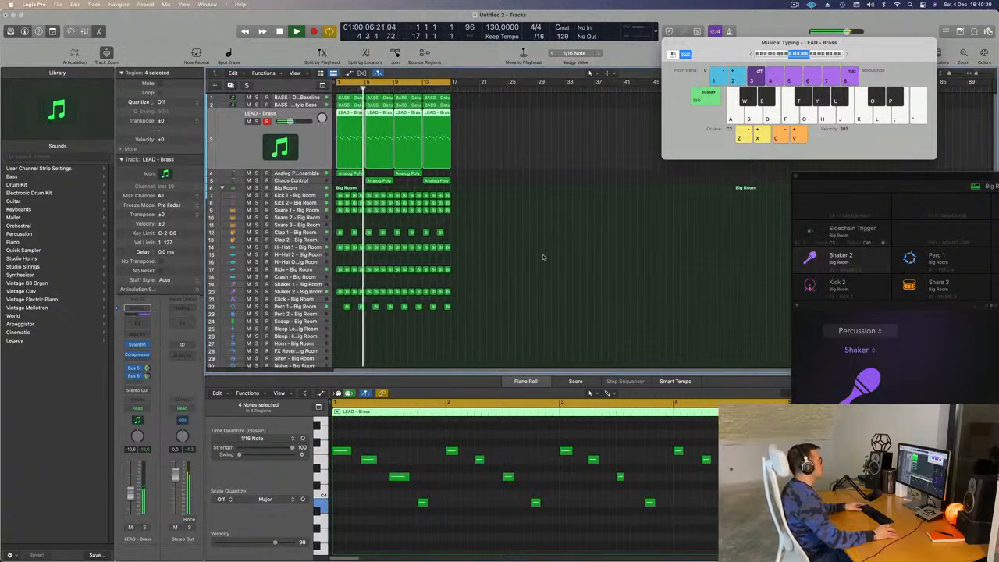
scroll(551, 258, down, 1)
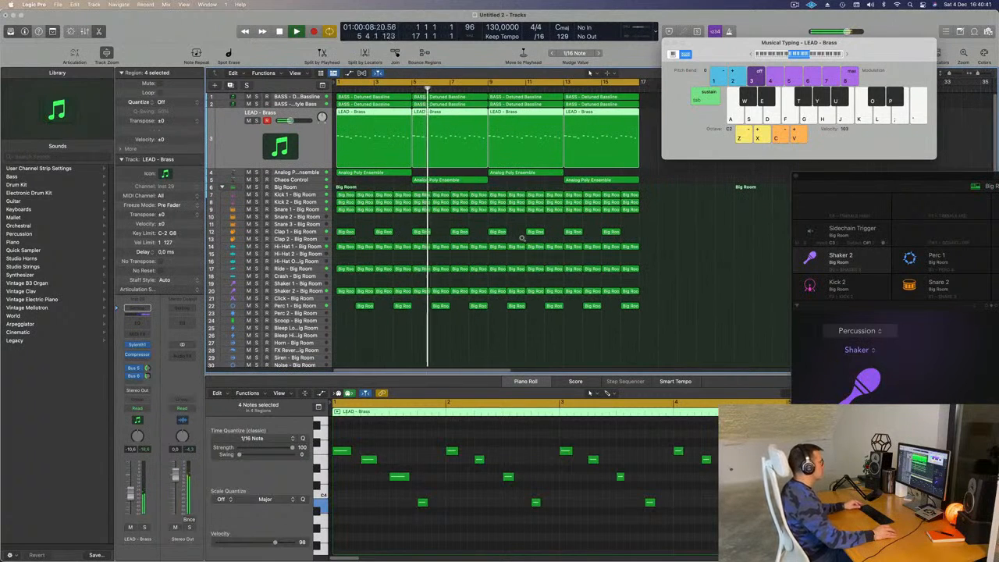
scroll(467, 202, down, 4)
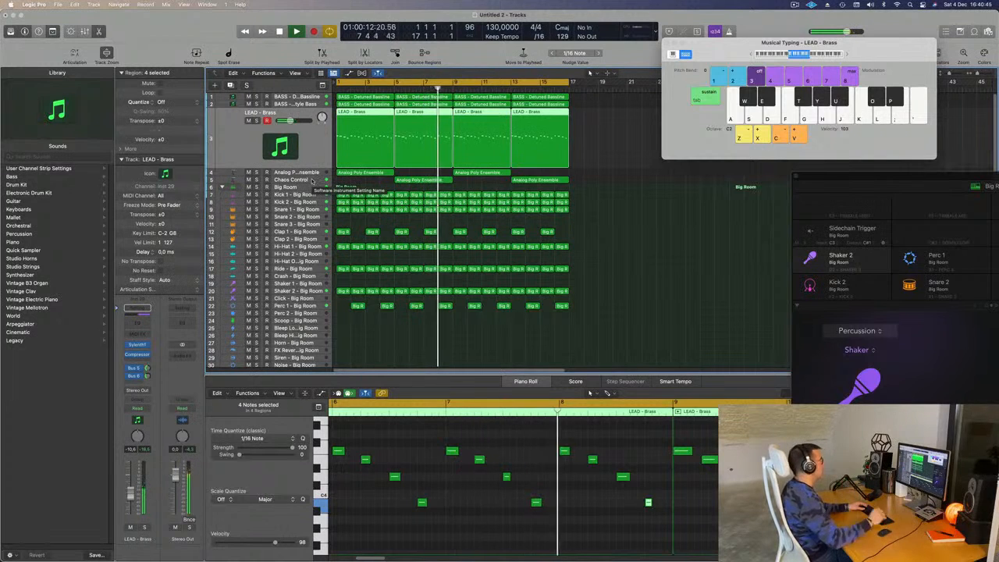
- Duplicate the Chaos Control track and copy its bar 5 region to bar 1 on the new track
click(311, 182)
key(Return)
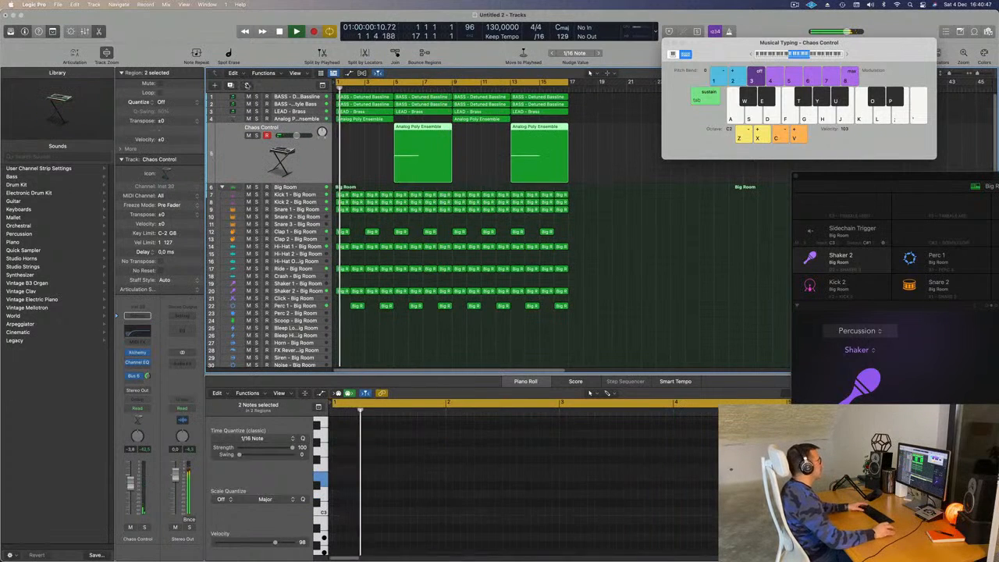
key(super+d)
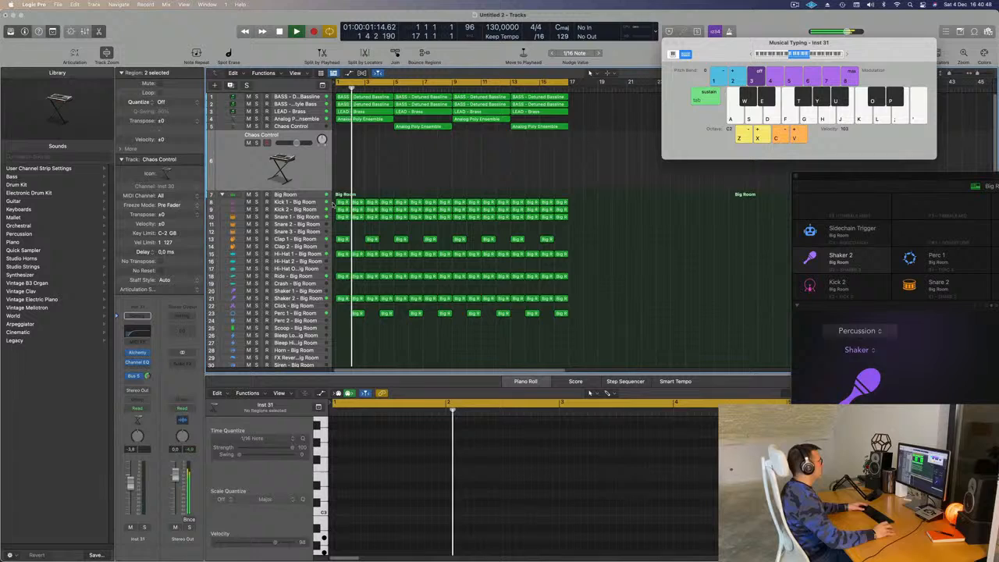
click(422, 128)
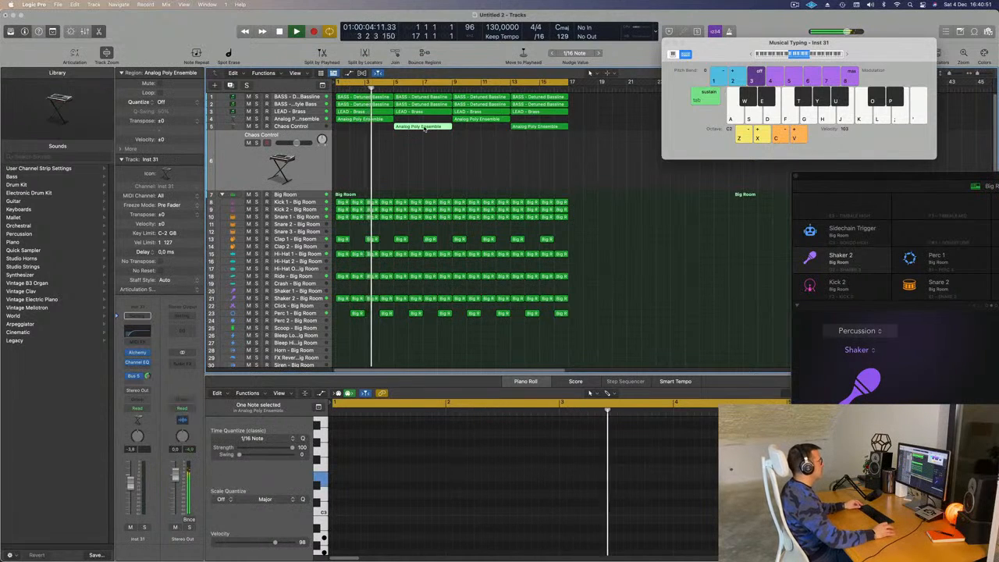
drag(422, 128, 362, 151)
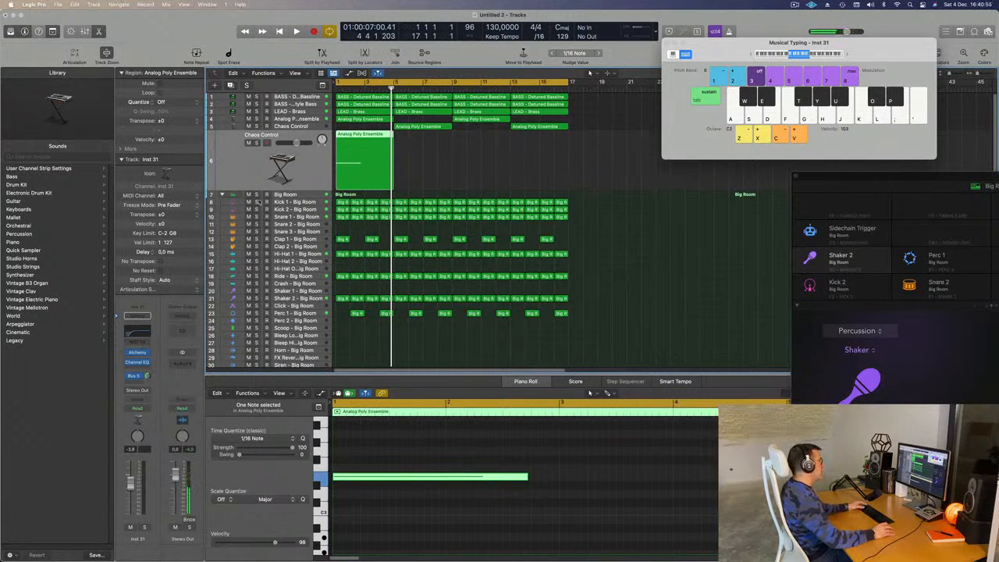
- Load the Rhythmic preset Considered Response in the duplicate track's Alchemy and move the plug-in window clear of the bar 1 region
click(137, 352)
drag(498, 117, 516, 124)
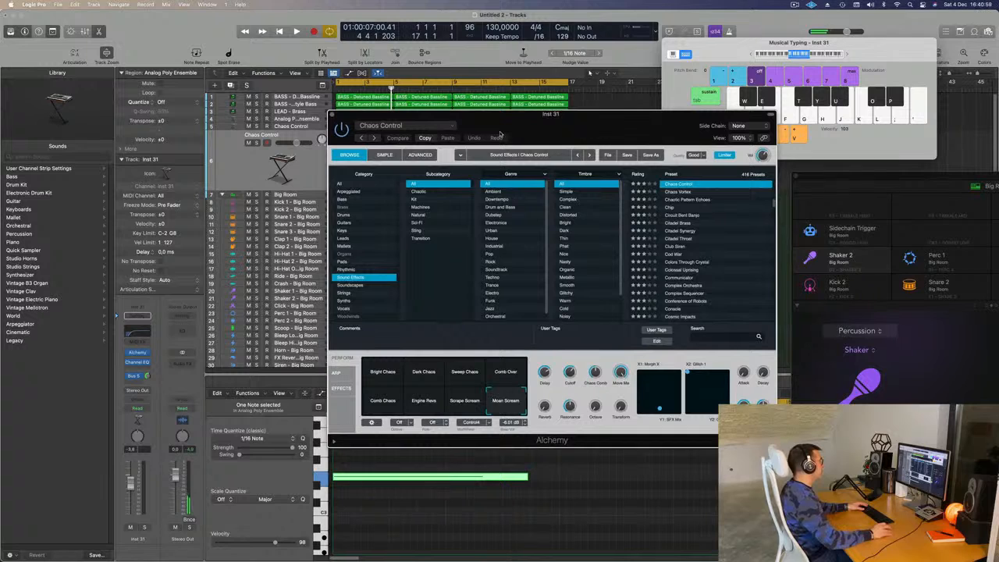
click(345, 270)
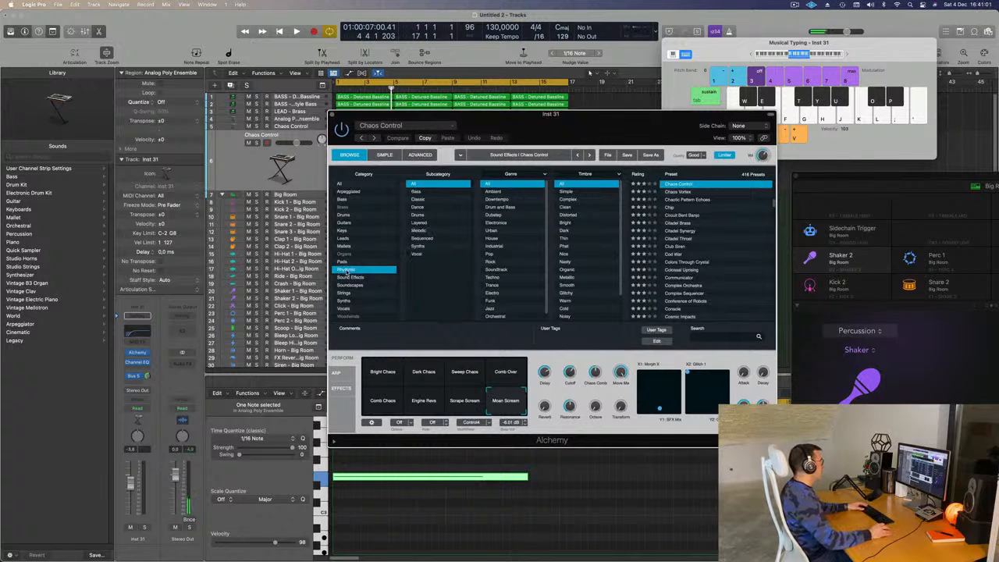
click(691, 233)
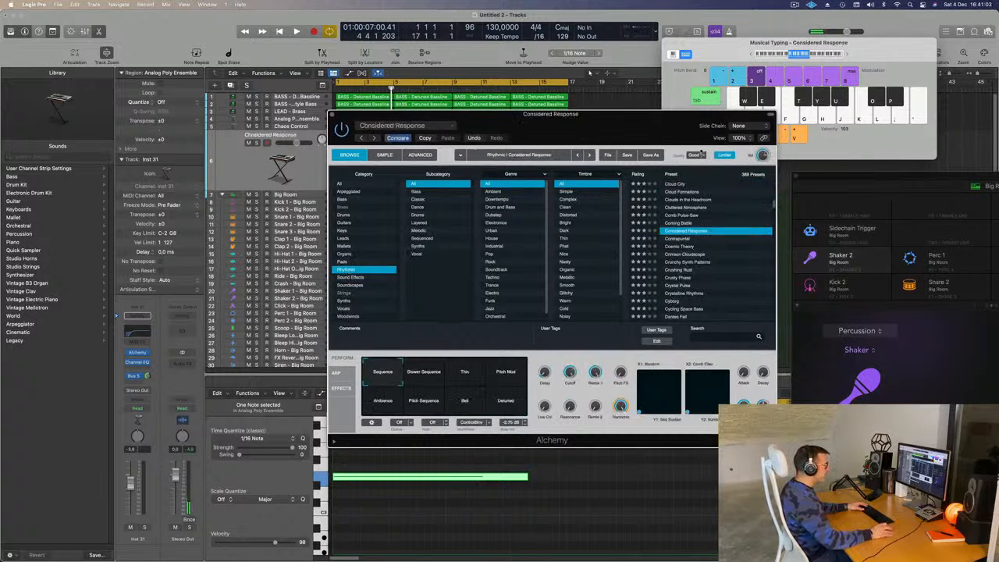
drag(604, 133, 726, 151)
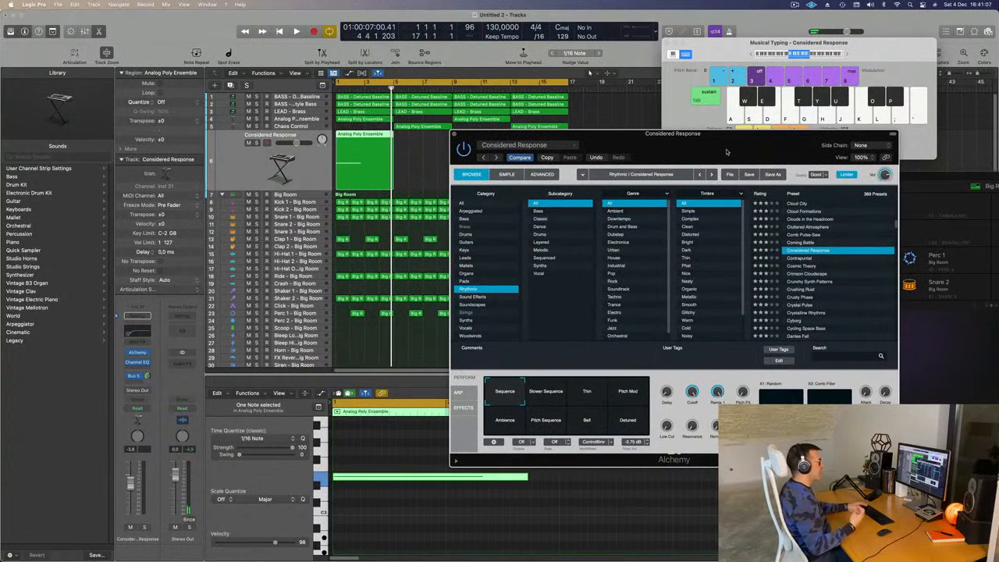
drag(731, 152, 672, 153)
- Play the arrangement from the beginning, briefly soloing the Considered Response channel to judge its sound
key(space)
key(space)
key(space)
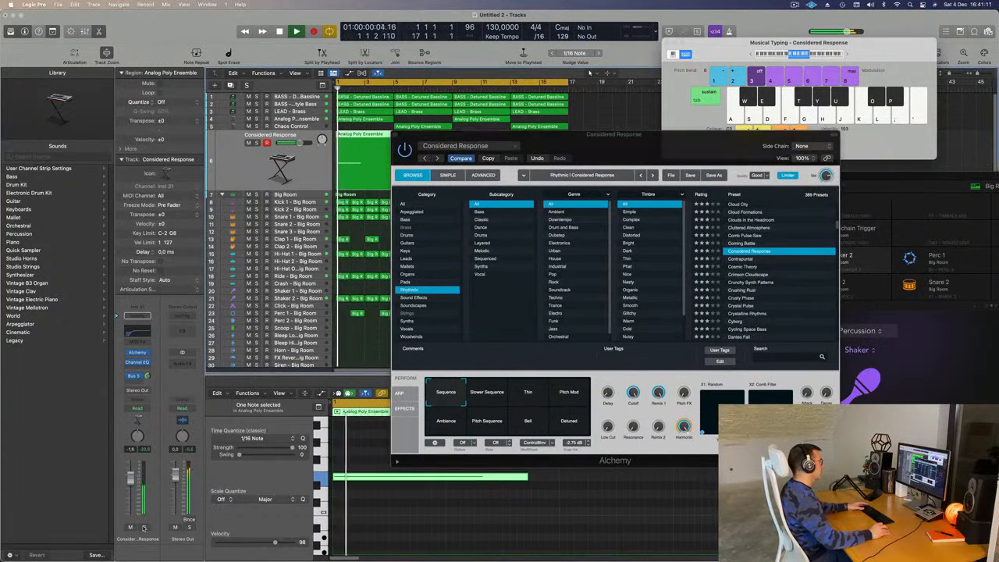
click(143, 528)
click(142, 527)
key(space)
key(space)
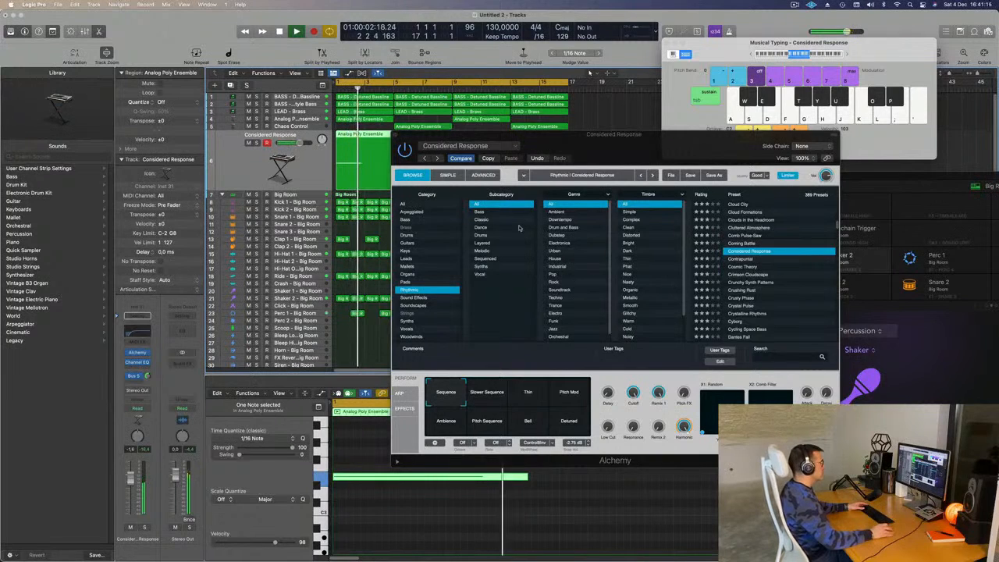
- Narrow the Rhythmic presets to the Drums subcategory and try New Psychology followed by Minimal Acid Patterns
click(480, 235)
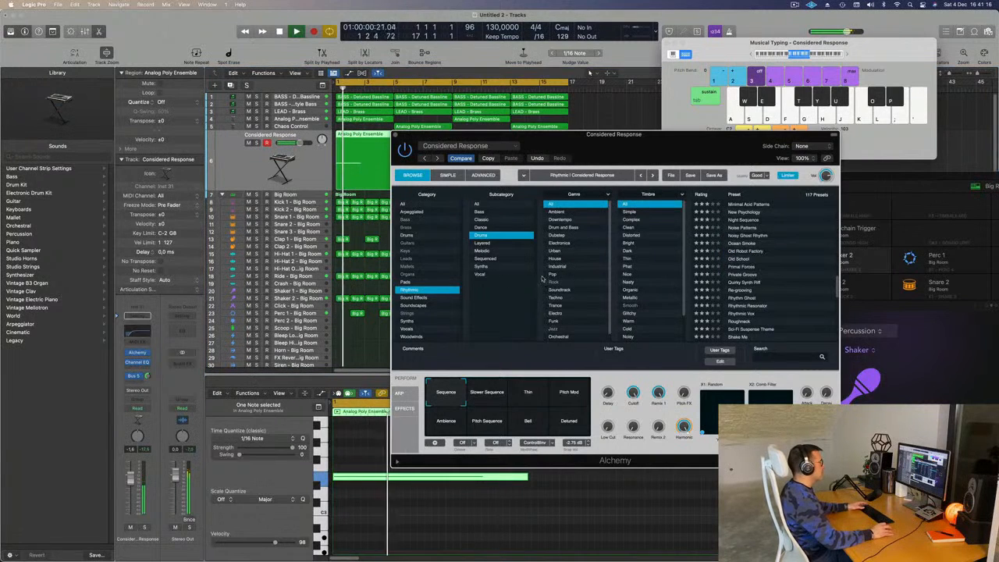
click(755, 215)
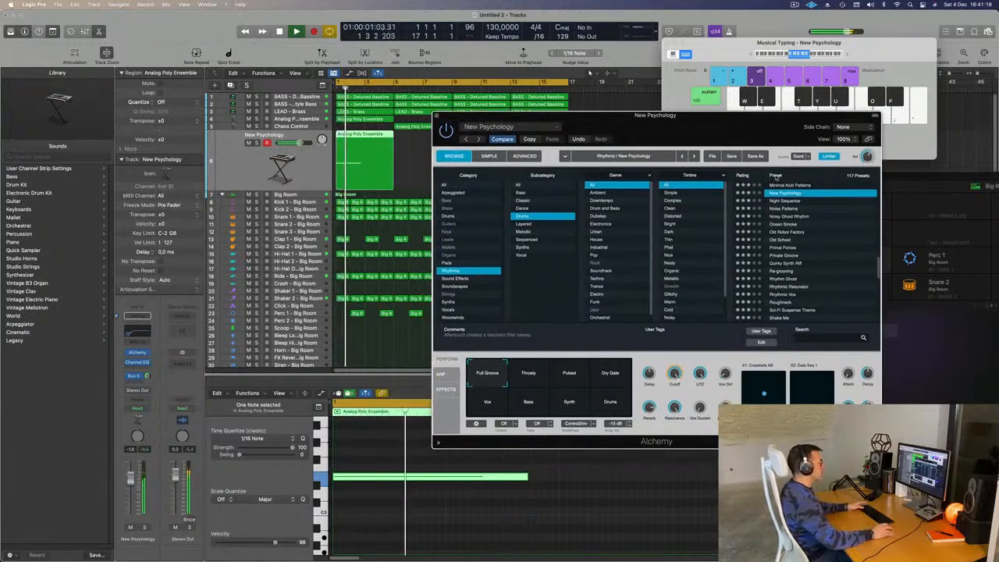
click(791, 186)
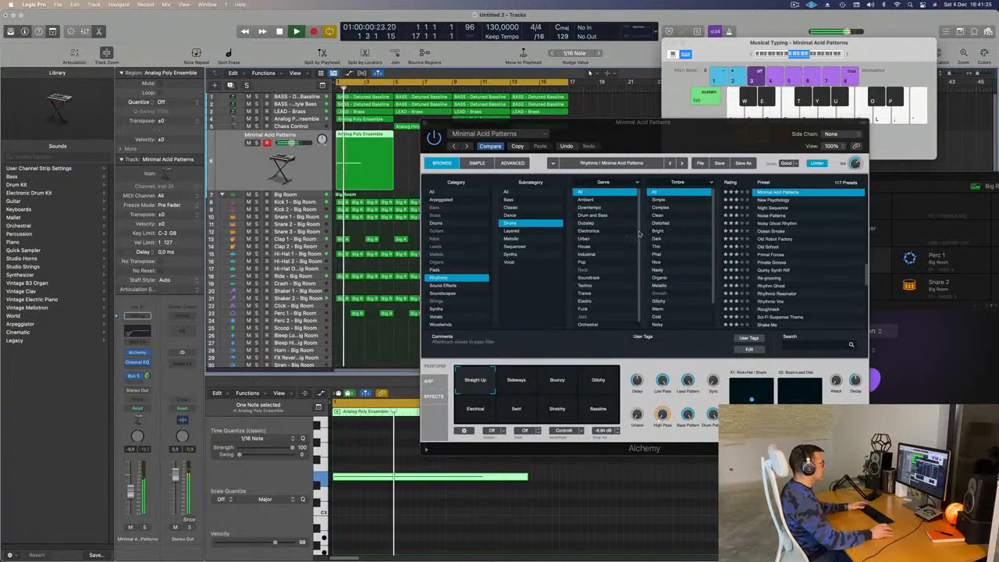
- Audition the Private Groove and Re-grooving presets during playback, briefly soloing the channel for each
scroll(820, 251, down, 2)
click(773, 236)
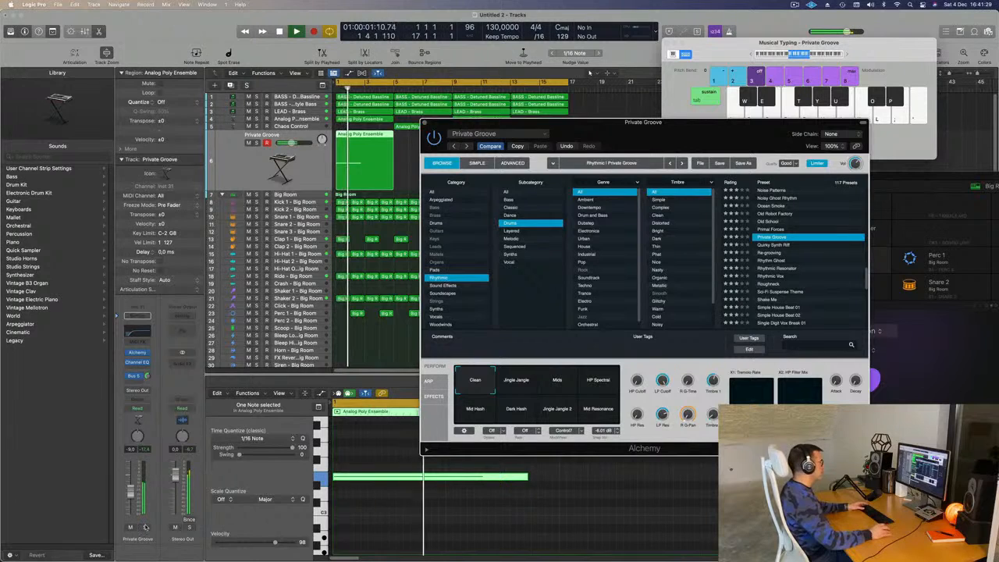
click(144, 527)
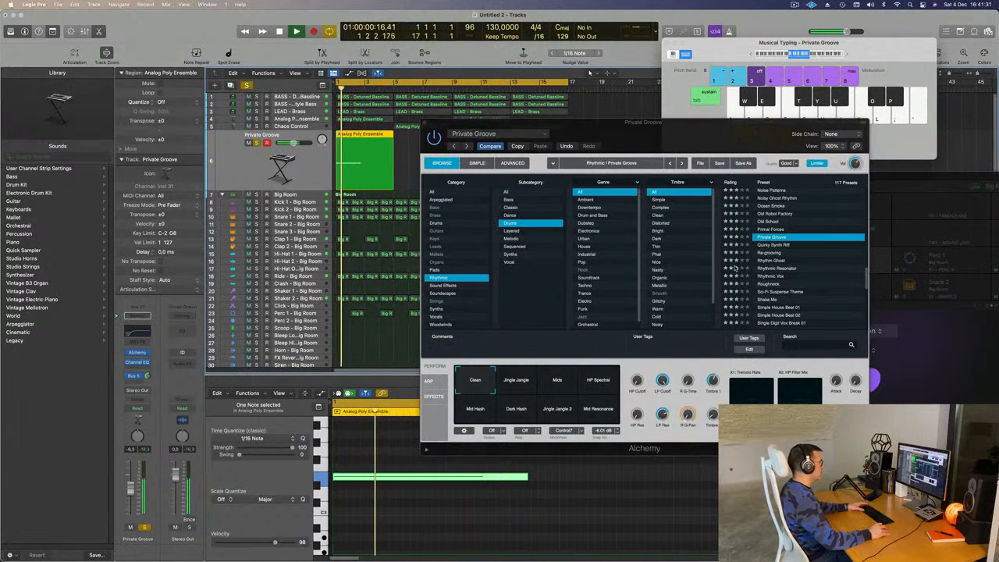
click(144, 527)
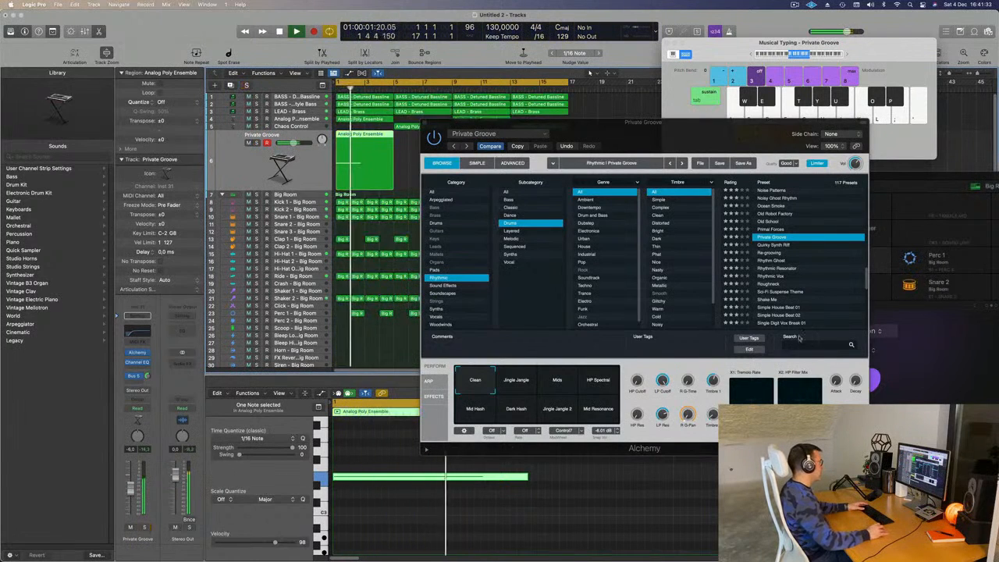
click(767, 253)
click(767, 253)
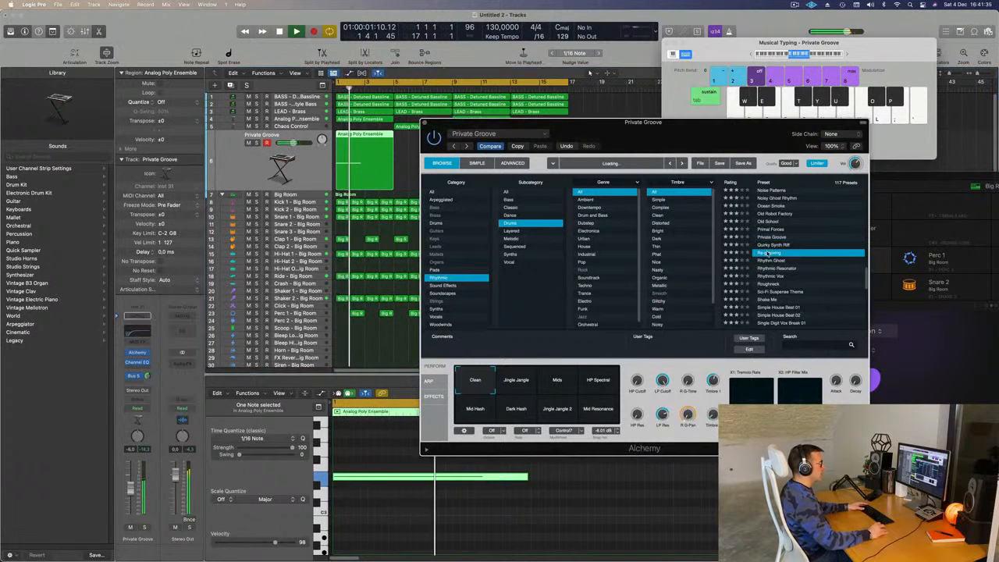
click(143, 528)
click(143, 527)
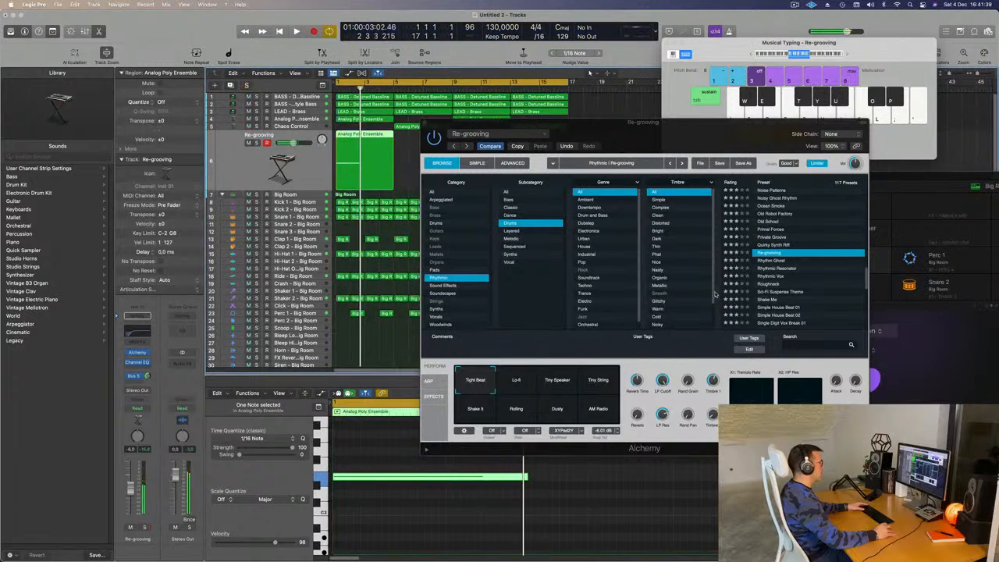
- Audition the Rhythmic drum presets Rhythmic Resonator, Shake Me and Slap The Conga against the looping arrangement
click(777, 268)
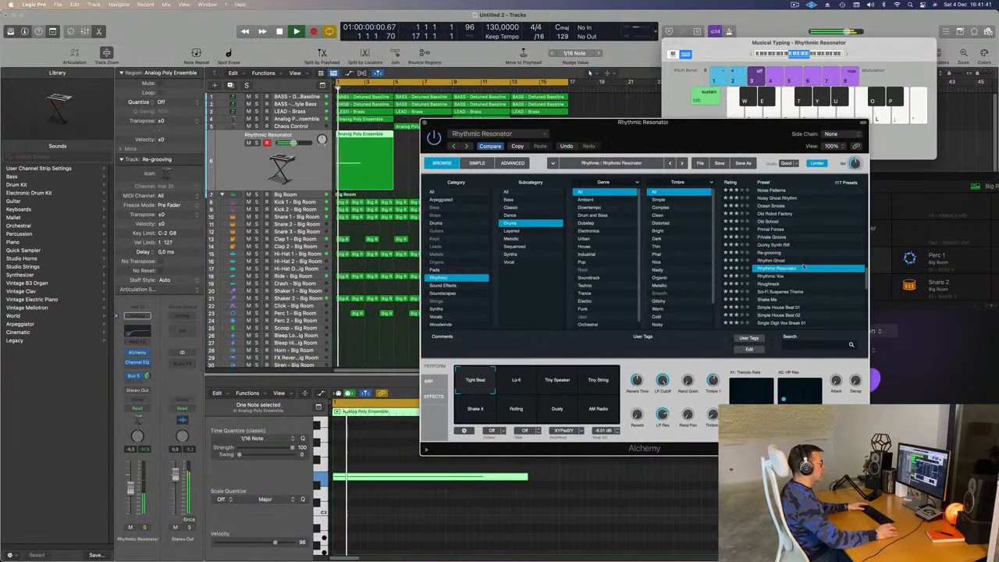
scroll(820, 265, down, 2)
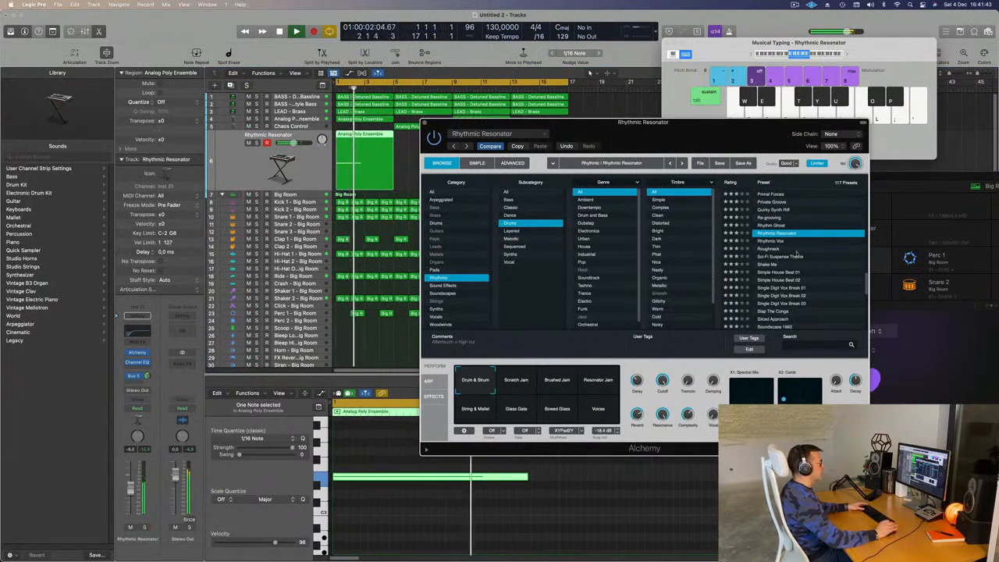
click(768, 268)
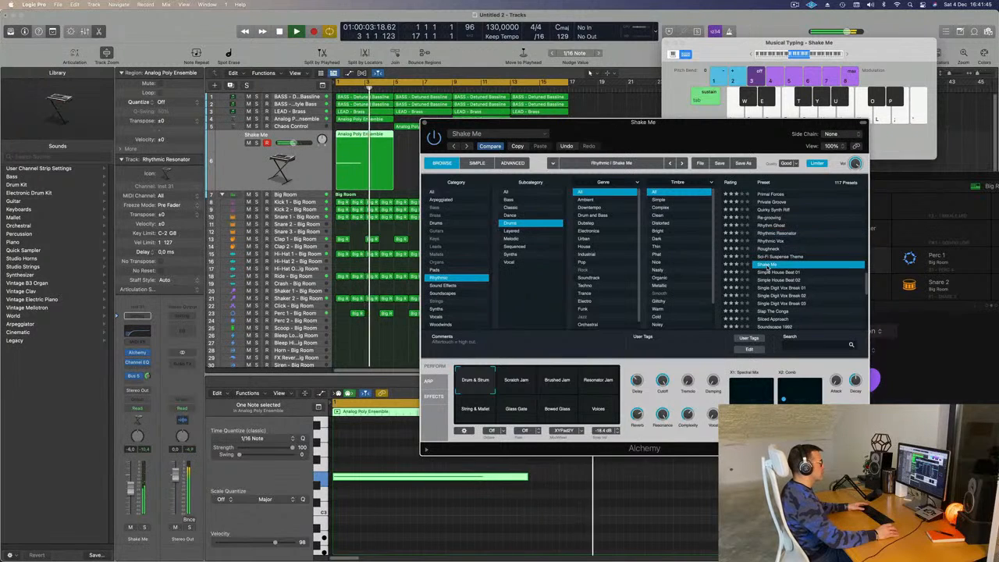
scroll(815, 250, down, 2)
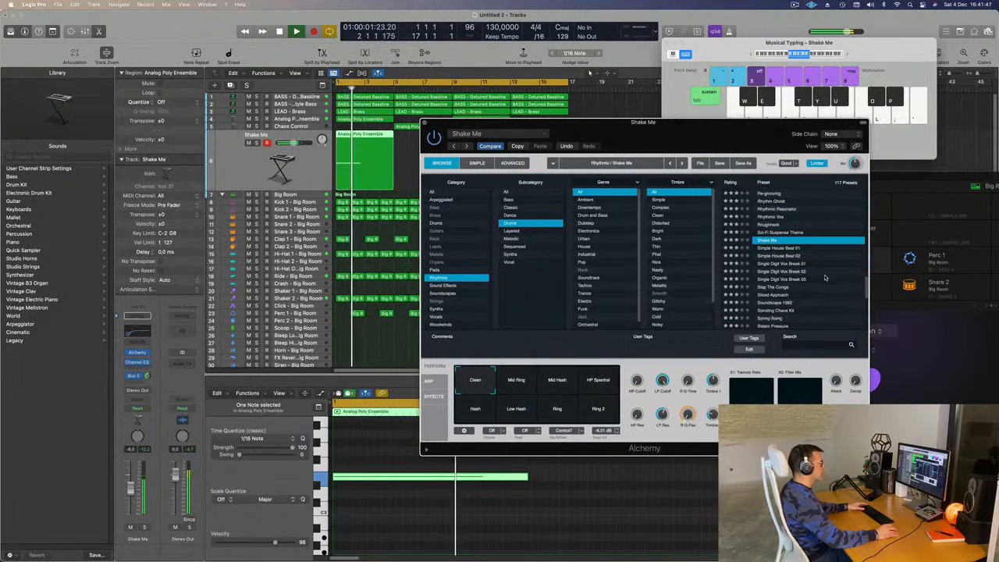
click(772, 280)
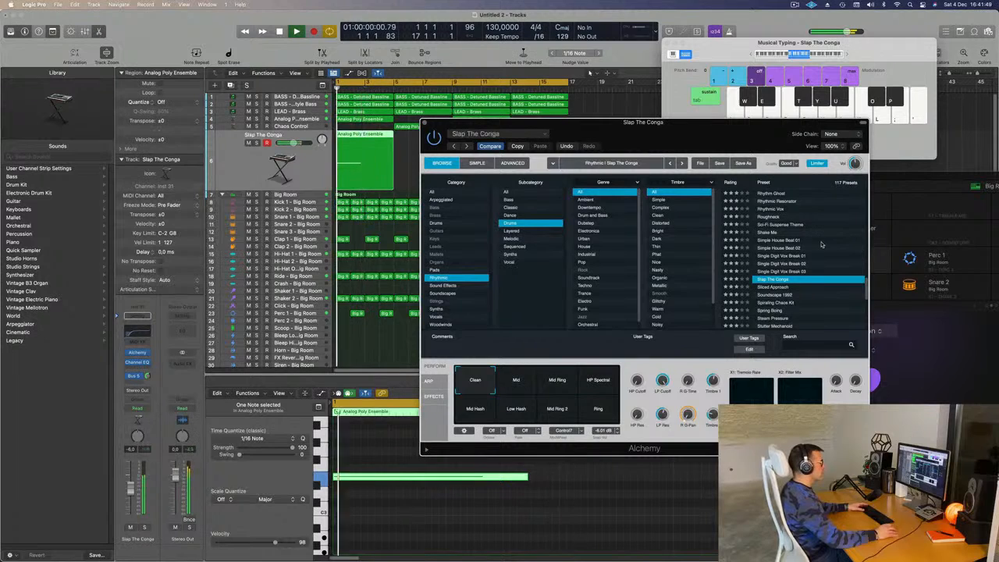
scroll(828, 244, down, 2)
scroll(828, 244, up, 1)
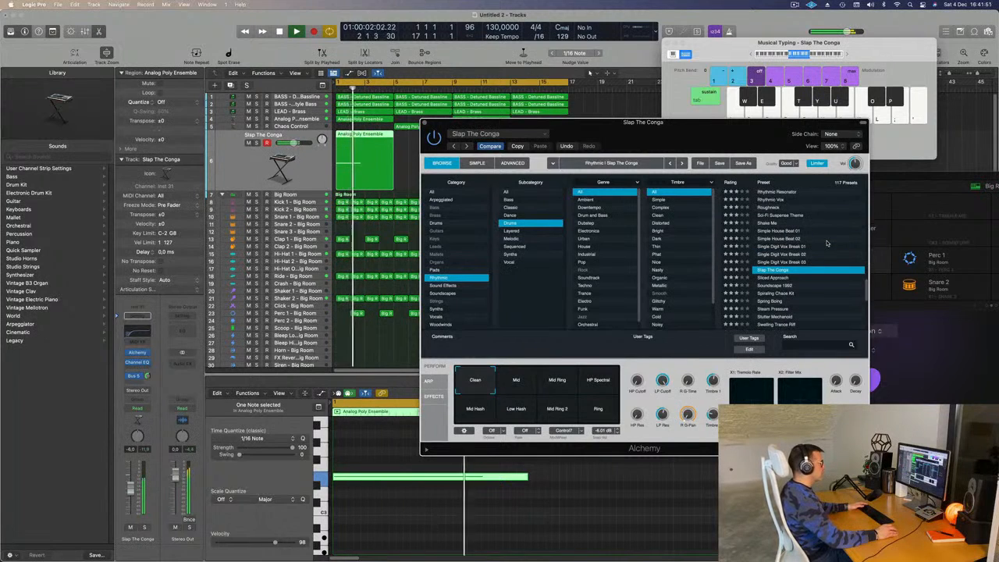
- Compare the performance snapshots of Slap The Conga, including HP Spectral, Mid, Mid Ring 2, Low Hash and Mid Hash, and settle on Mid Ring
click(559, 381)
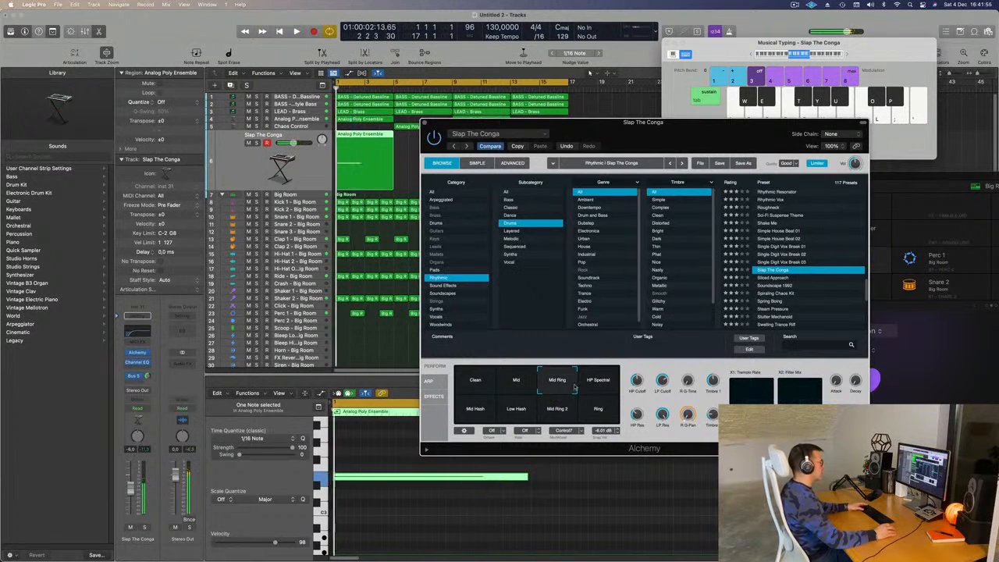
click(599, 380)
click(522, 381)
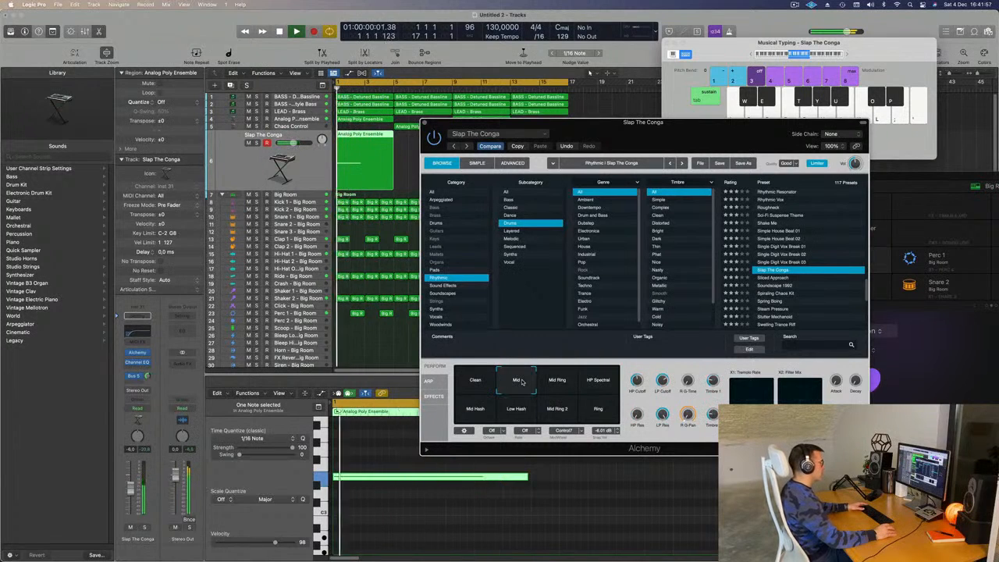
click(559, 383)
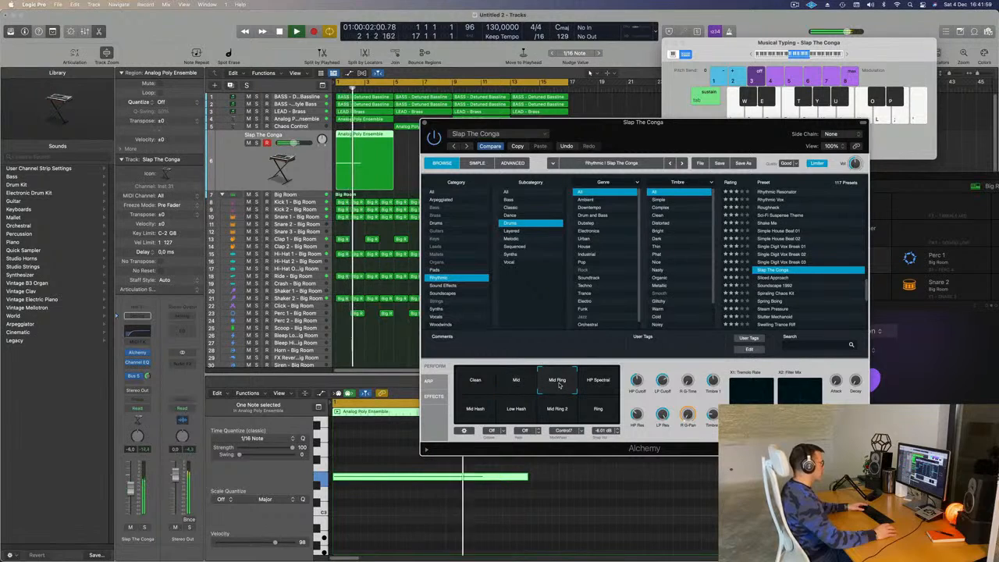
click(556, 412)
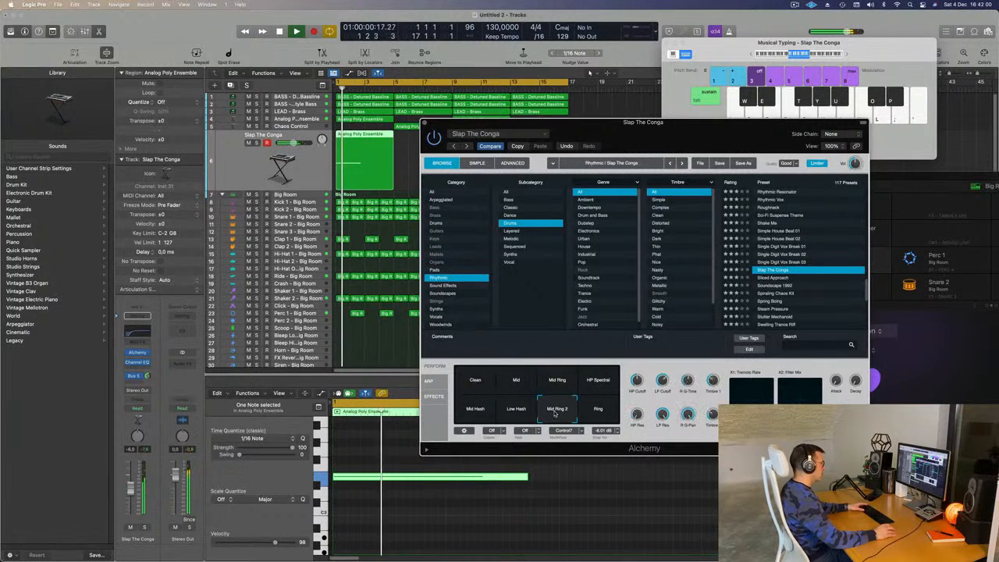
click(513, 413)
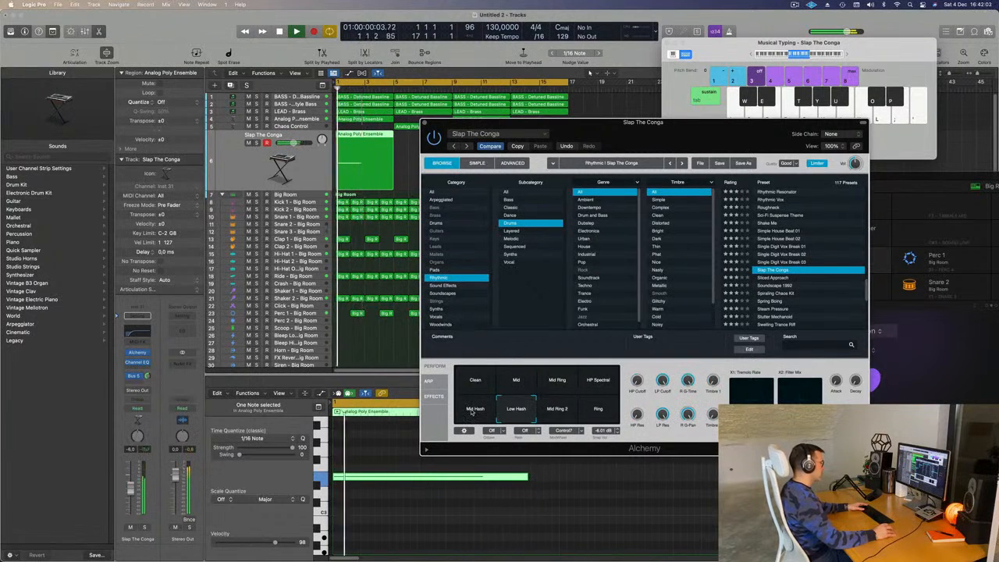
click(473, 412)
click(557, 414)
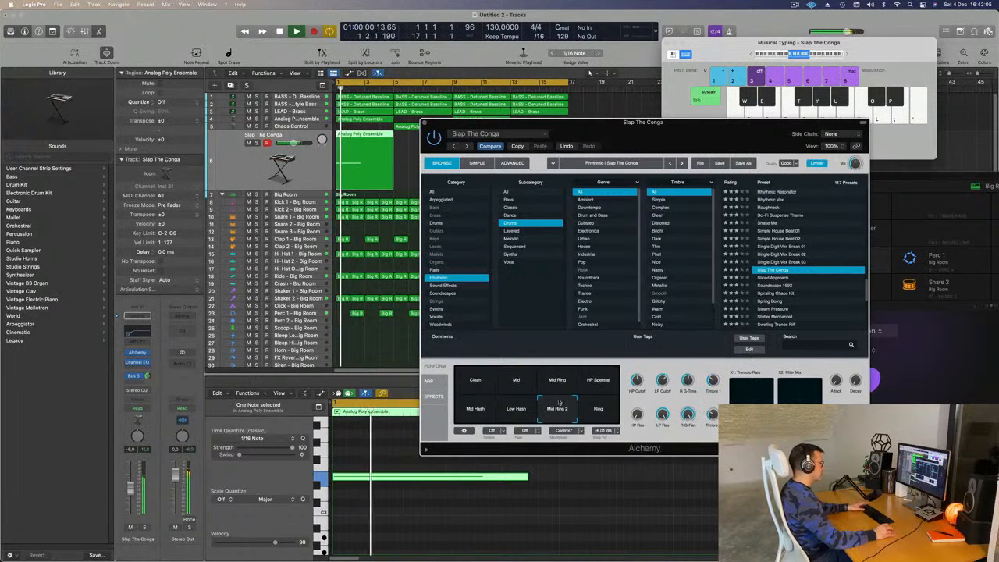
click(556, 381)
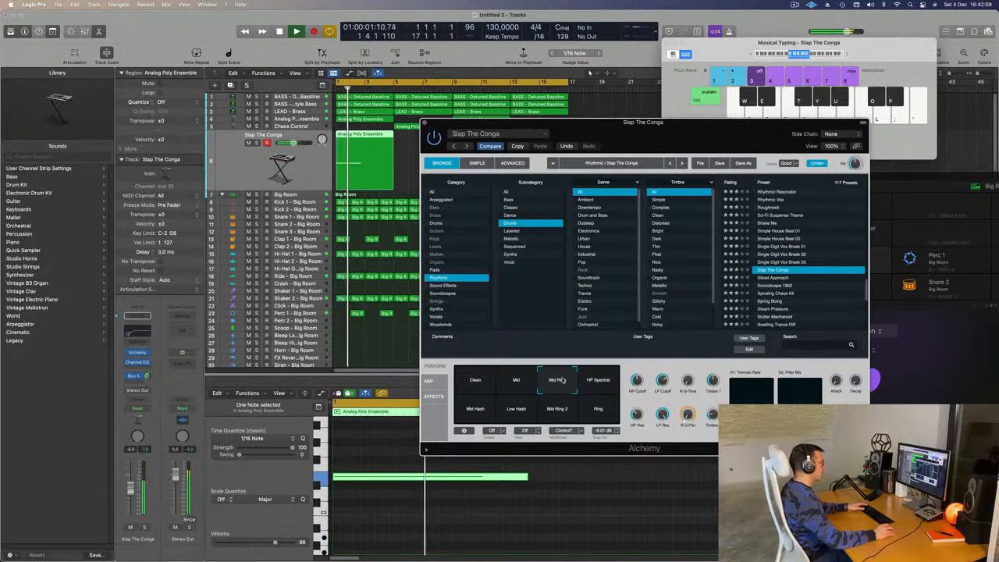
- Solo the Slap The Conga channel to compare Mid Ring with Mid Ring 2 and Mid Hash, keep Mid Ring, and unsolo it for playback
click(144, 529)
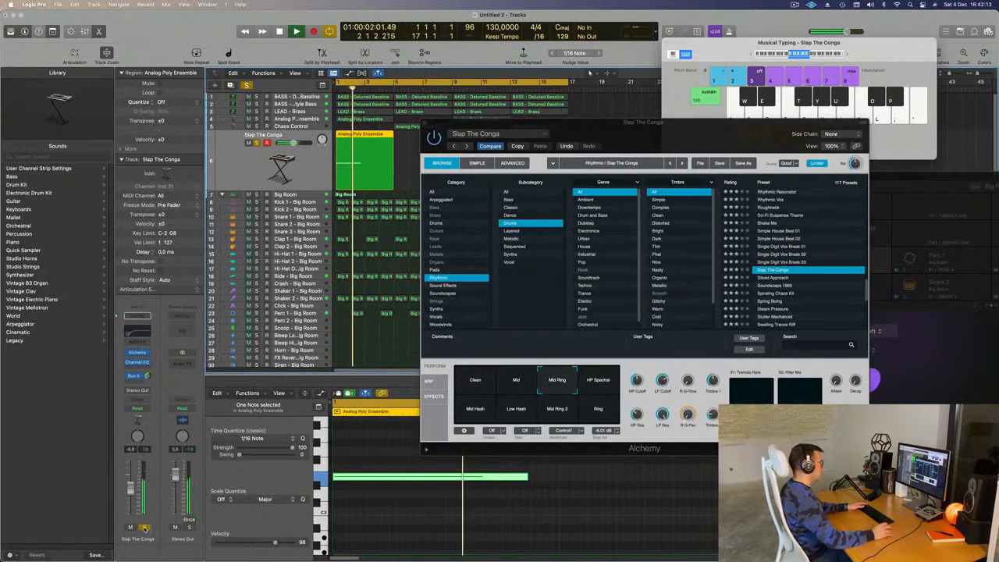
click(557, 410)
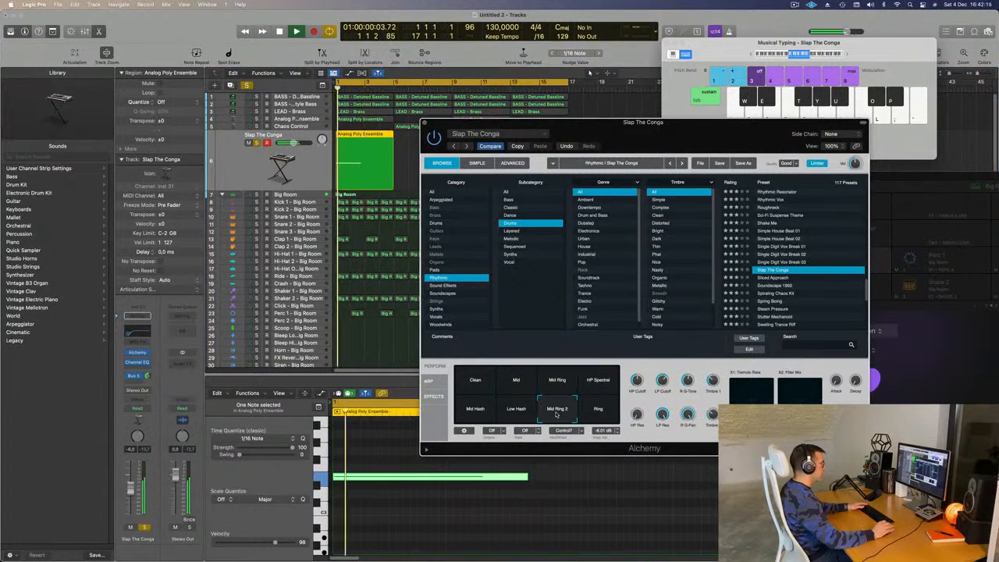
click(559, 380)
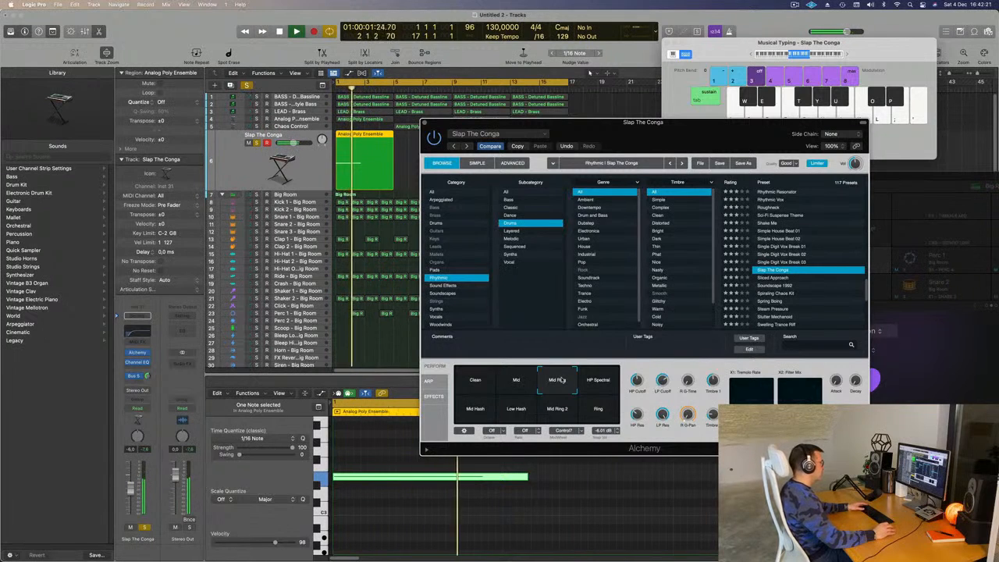
click(475, 419)
click(559, 418)
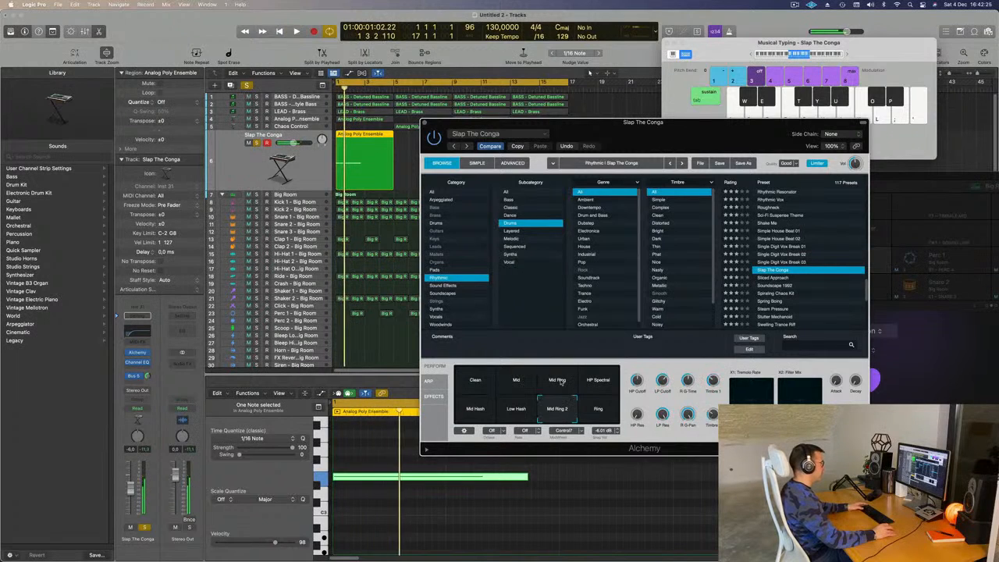
click(560, 382)
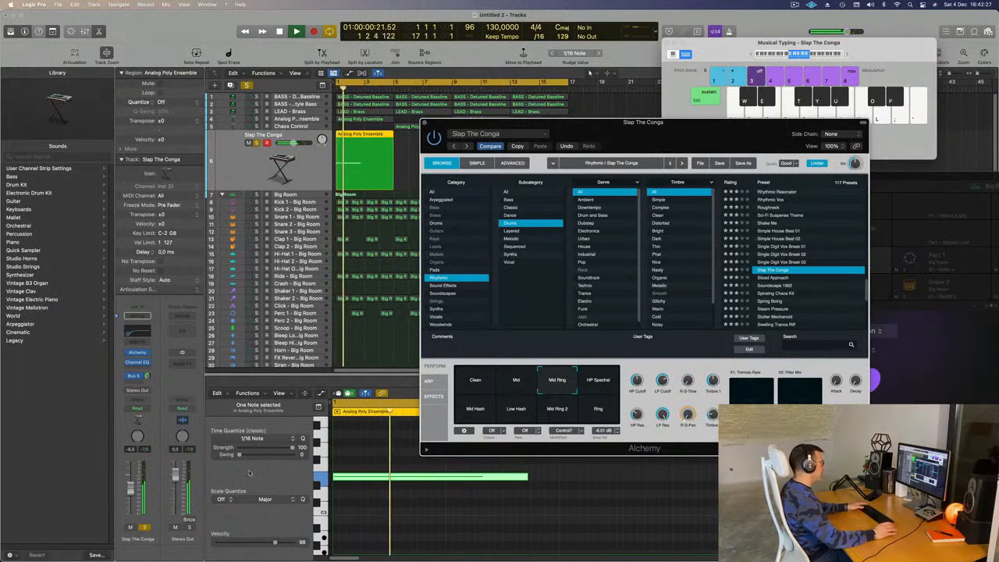
click(143, 529)
key(Return)
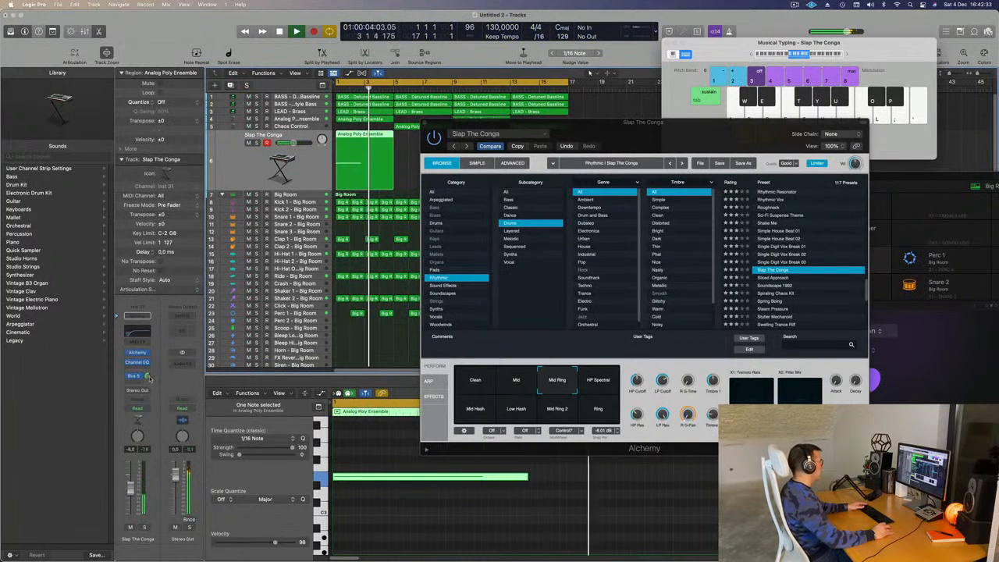
- Raise the Slap The Conga channel's Bus 5 send, add a Bus 6 send and turn up its level
drag(148, 377, 149, 374)
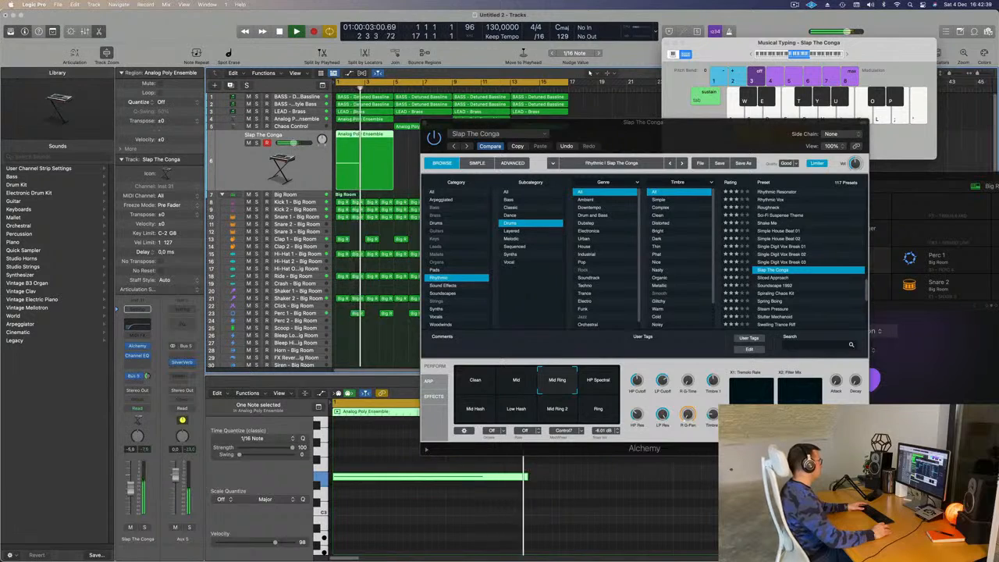
click(134, 381)
mouse_move(159, 395)
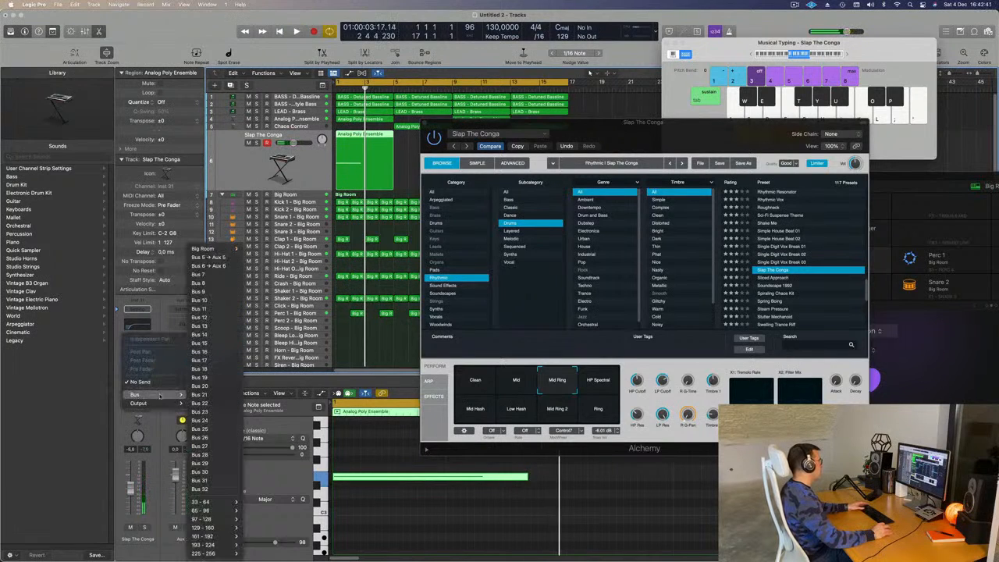
click(213, 266)
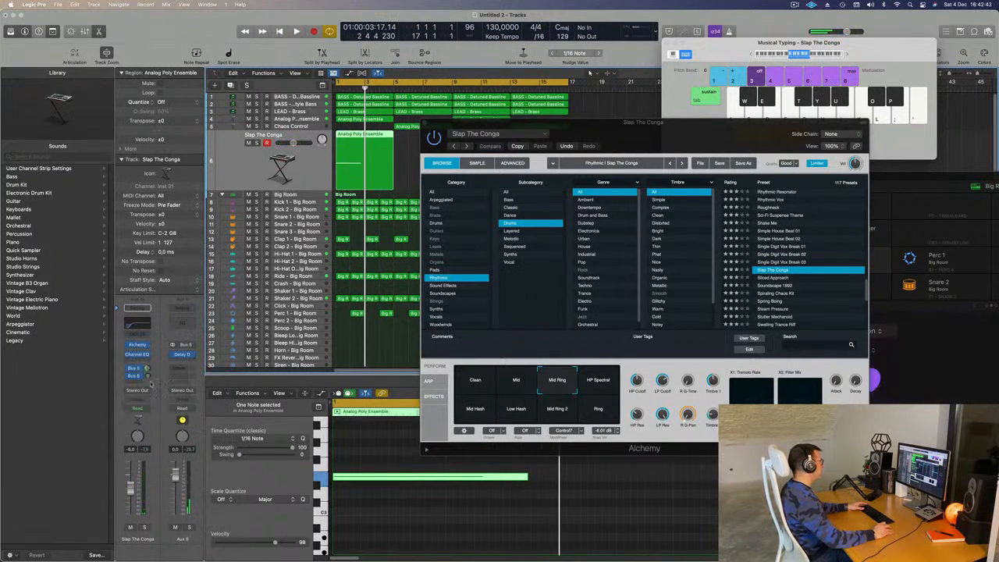
drag(148, 377, 148, 373)
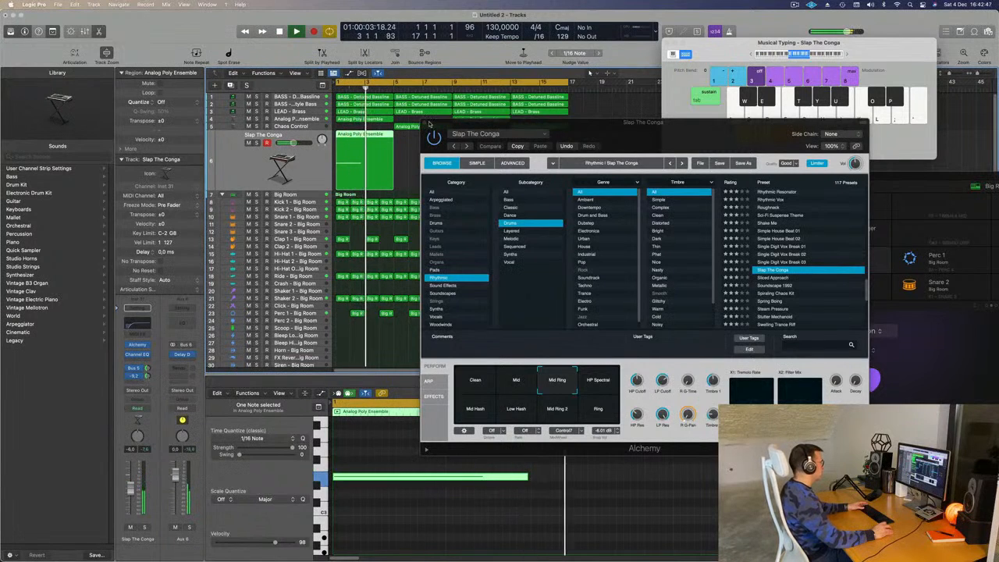
- Trim the Slap The Conga track's region to two bars by splitting at bar 3 and deleting the remainder, and extend its note to the region's end
click(428, 123)
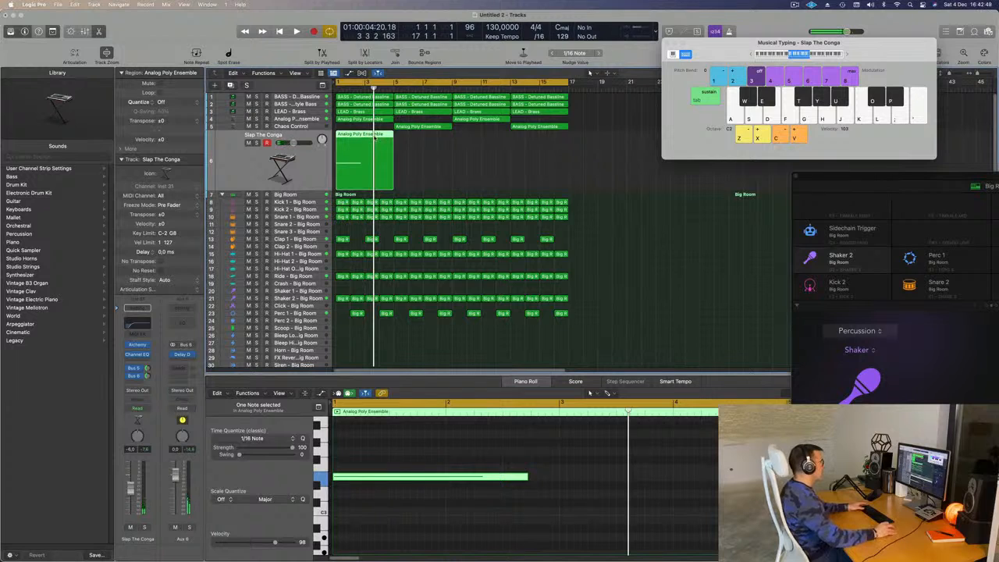
super+double_click(364, 135)
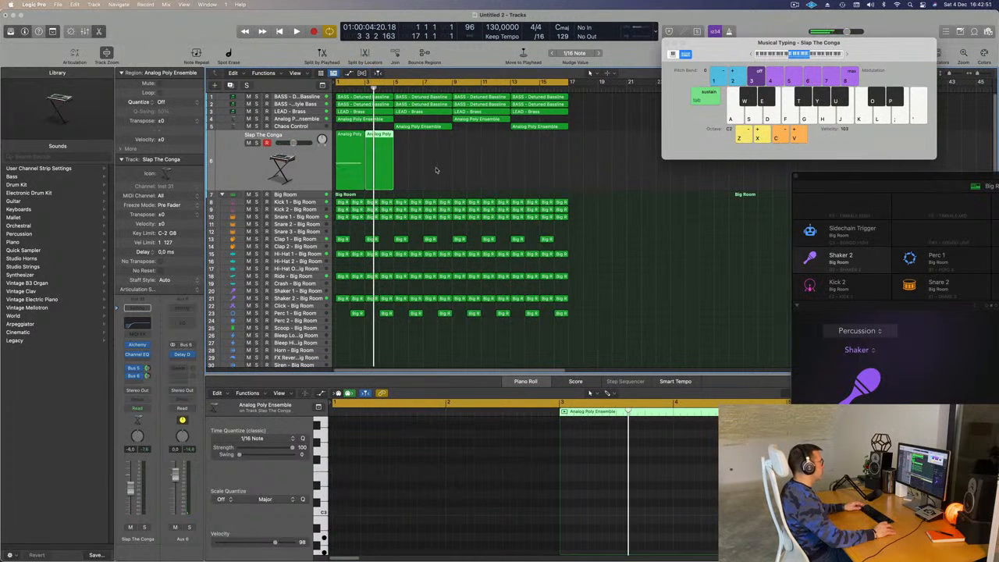
key(Delete)
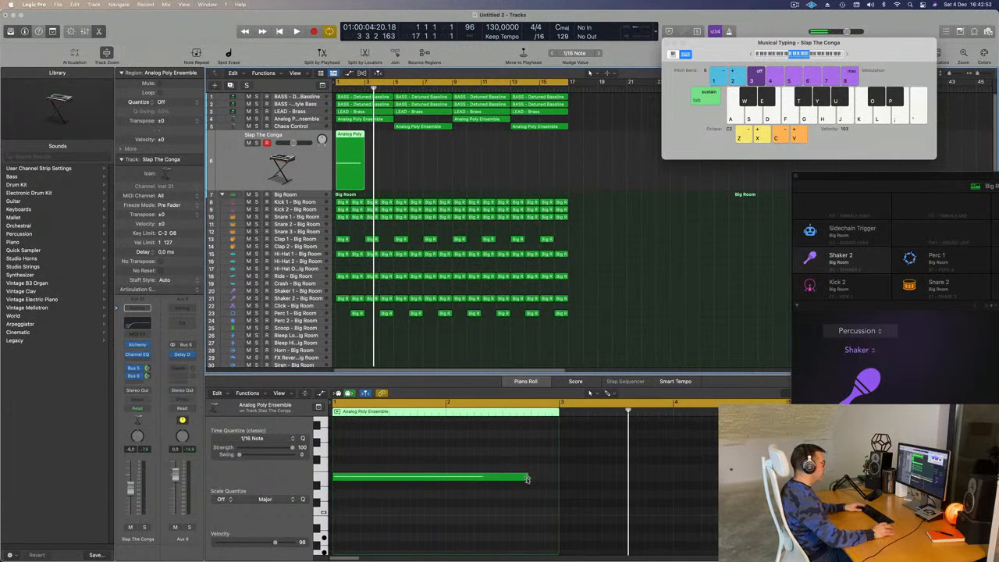
drag(528, 479, 555, 484)
key(space)
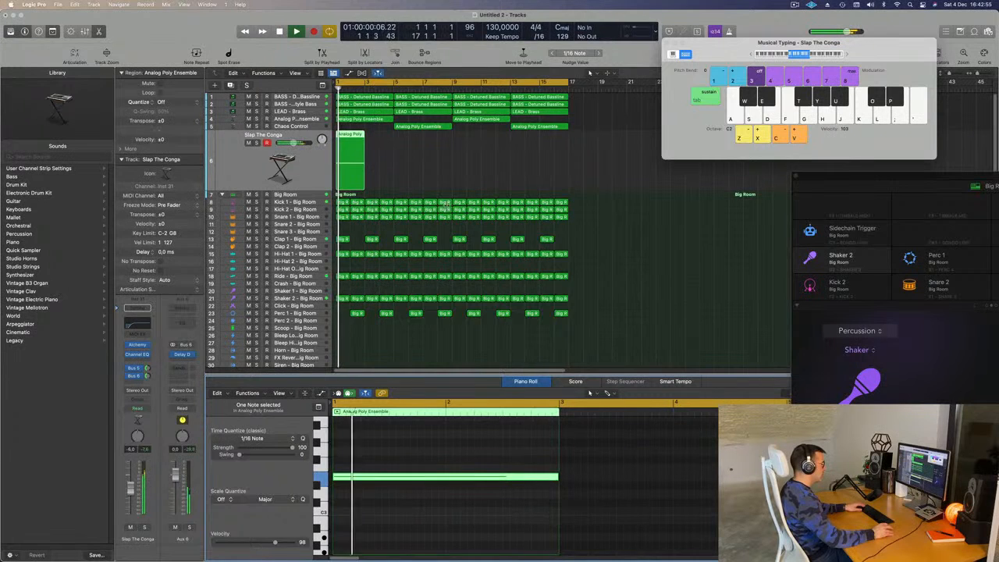
- Repeat the two-bar region seven times to fill the track up to bar 17, and select all its regions
key(super+r)
key(super+r)
key(super+r)
key(super+r)
key(super+r)
key(super+r)
key(super+r)
key(super+r)
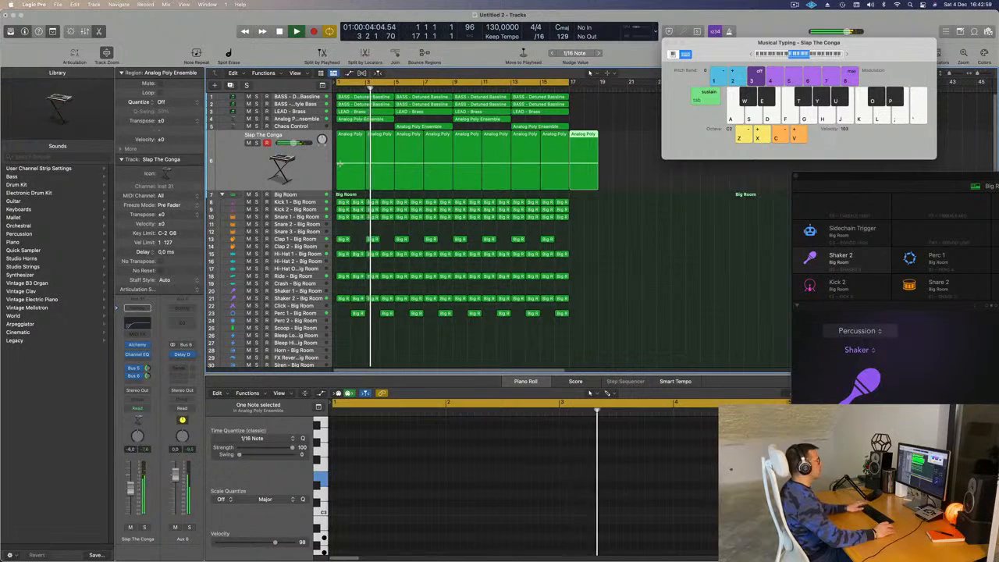
key(super+z)
click(312, 168)
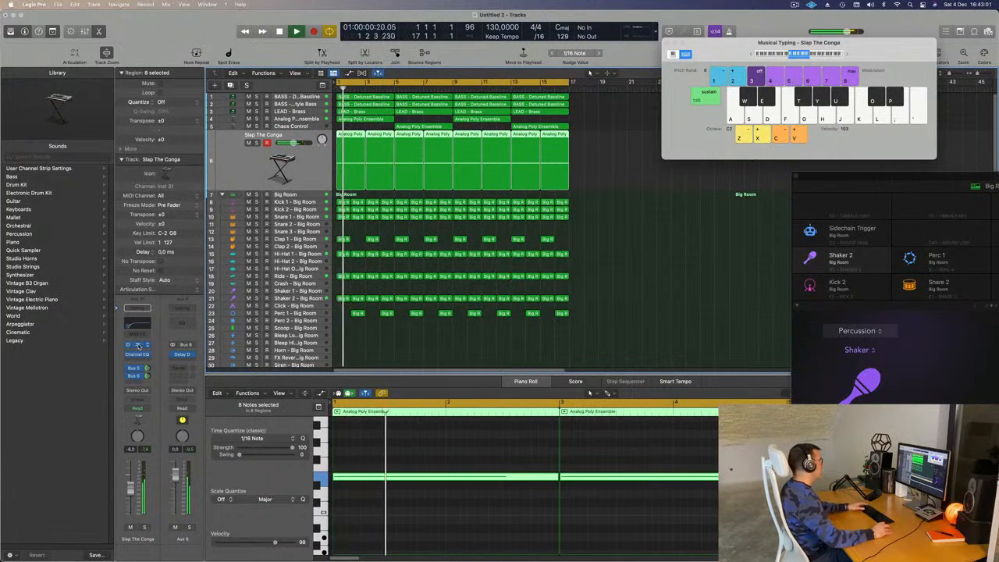
- Reopen the track's Alchemy, audition the Sliced Approach and Soundscape 1992 presets, and load Spring Boing
click(138, 345)
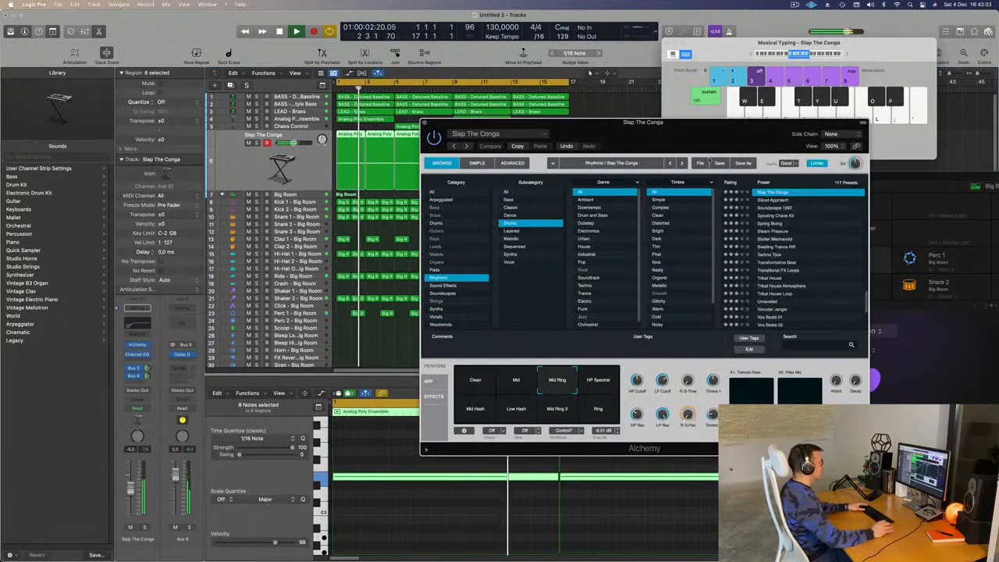
drag(716, 135, 549, 143)
click(607, 207)
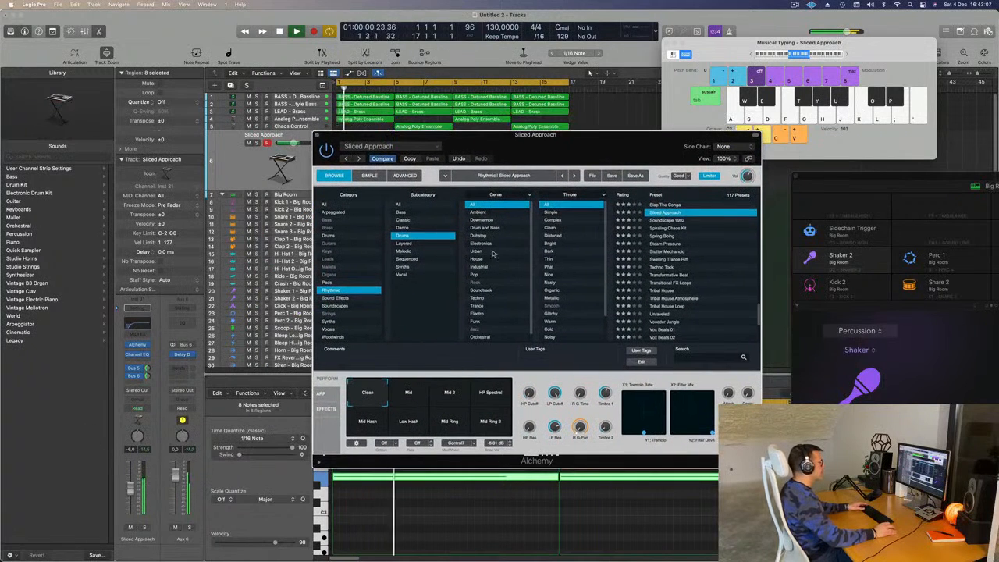
click(673, 222)
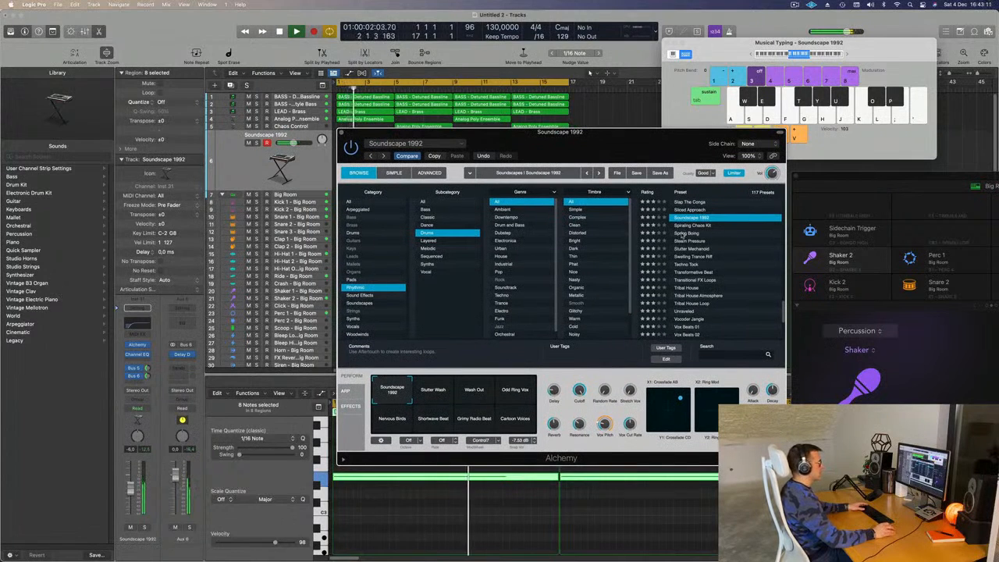
click(682, 232)
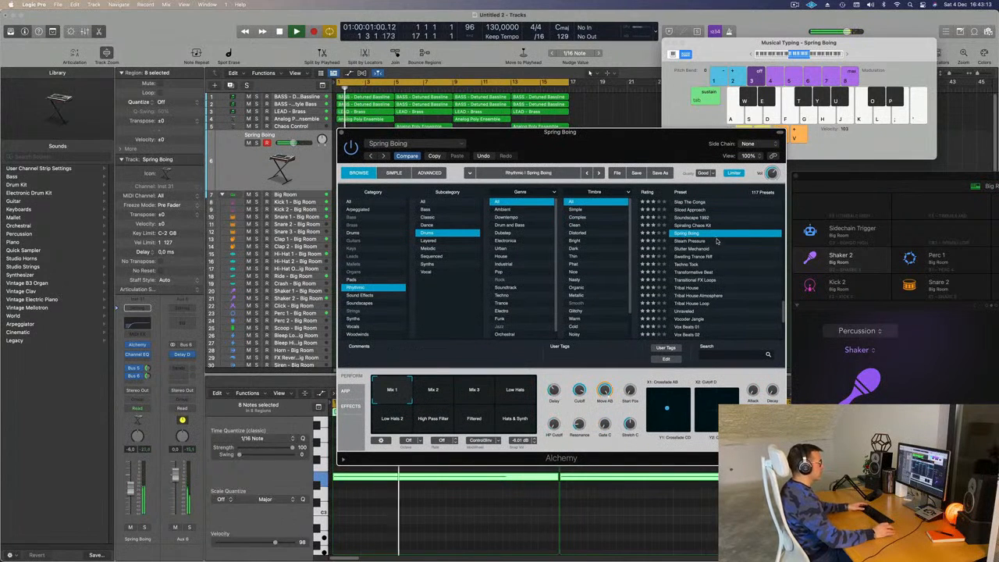
- Briefly solo the Spring Boing channel to check its sound, and move the plug-in window clear of the track's regions
click(145, 528)
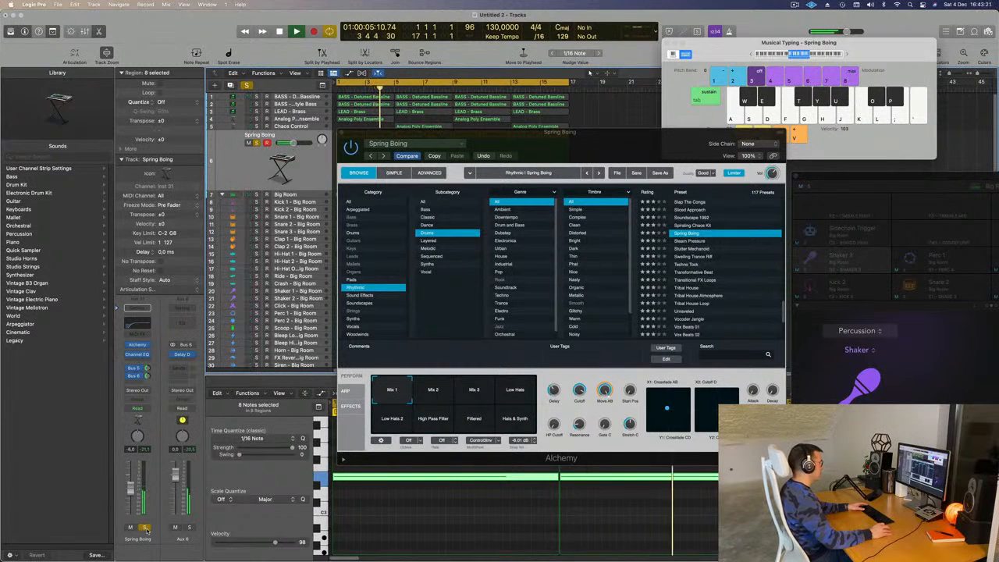
click(145, 528)
drag(634, 134, 835, 136)
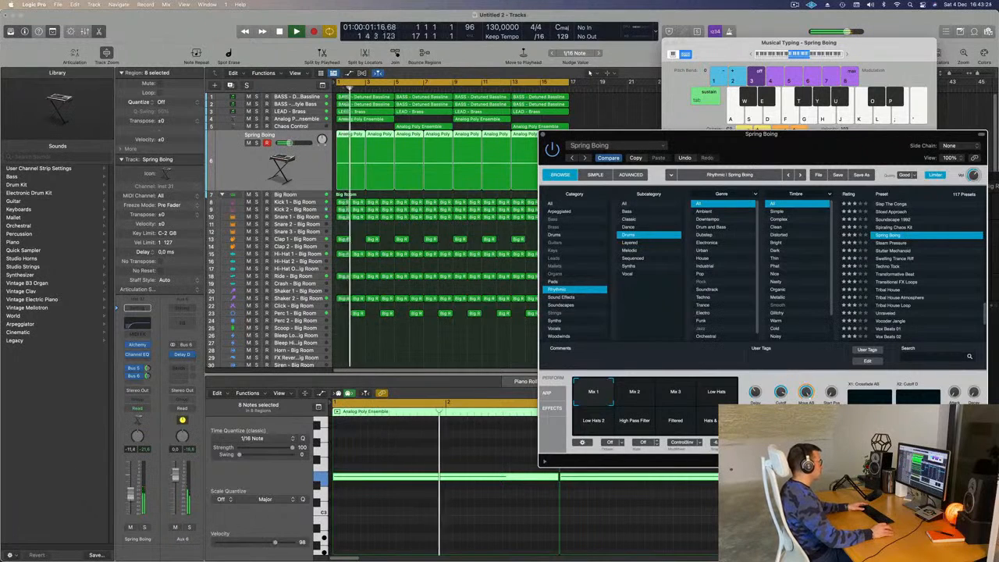
- Compare the Spring Boing channel in solo and in the full mix, replaying from the song's start
click(140, 529)
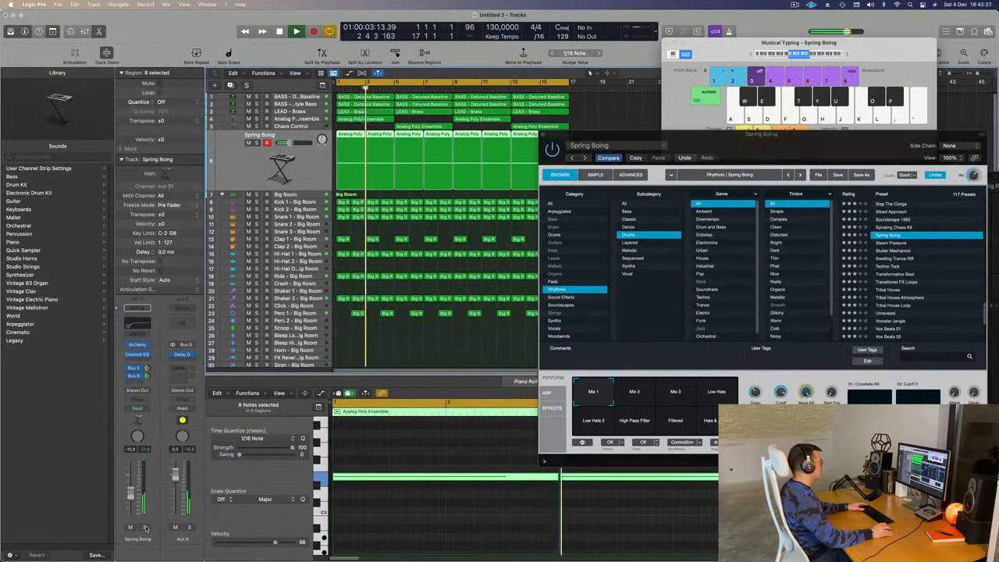
click(142, 529)
click(142, 529)
key(Return)
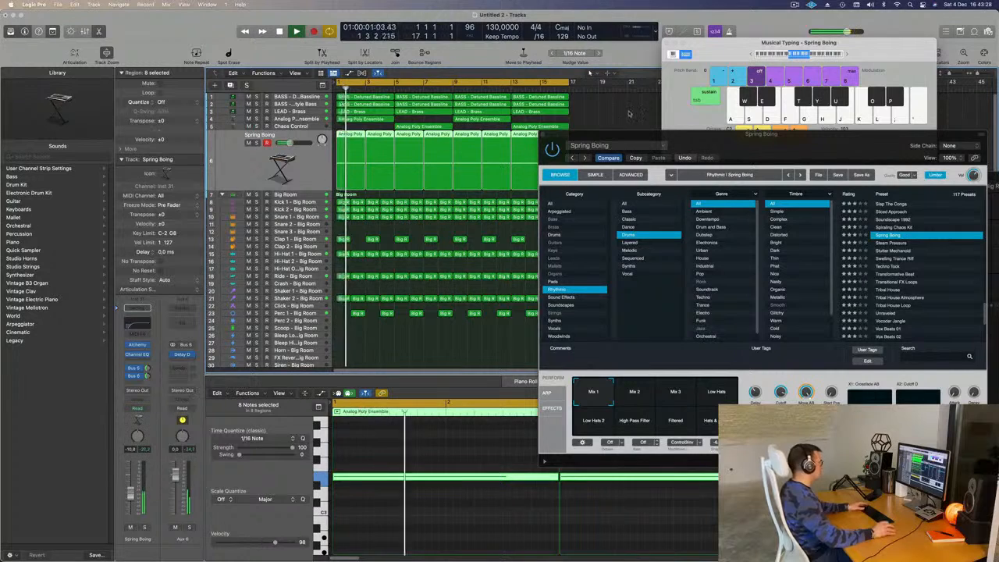
- Deselect the Spring Boing regions, close the Musical Typing keyboard, and show the mixer
drag(656, 151, 667, 152)
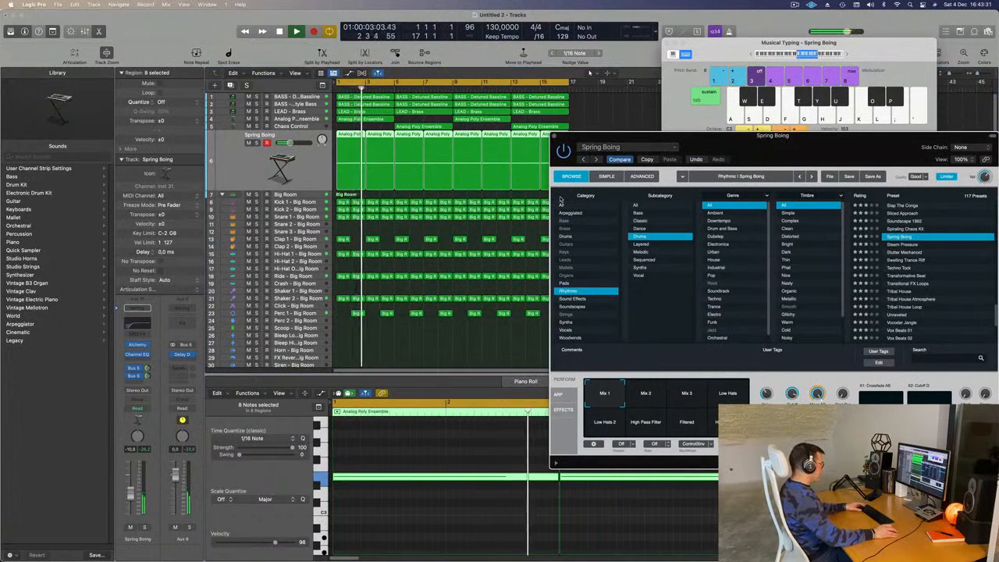
click(463, 361)
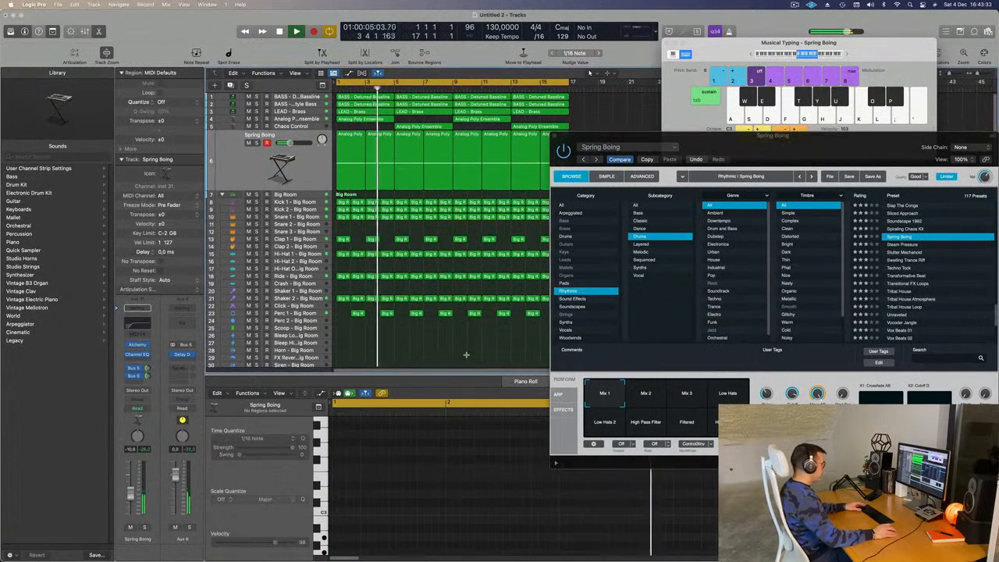
key(super+k)
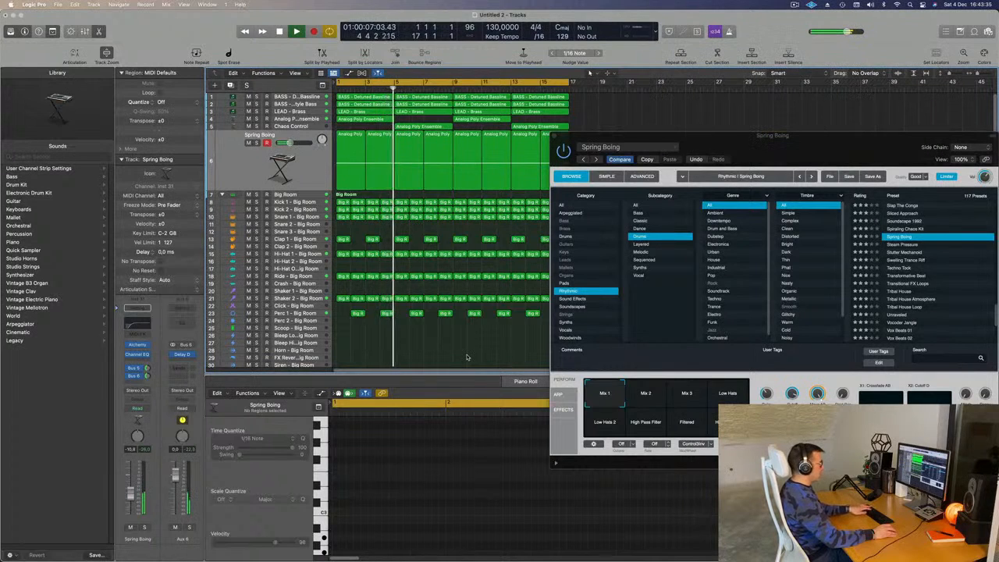
key(x)
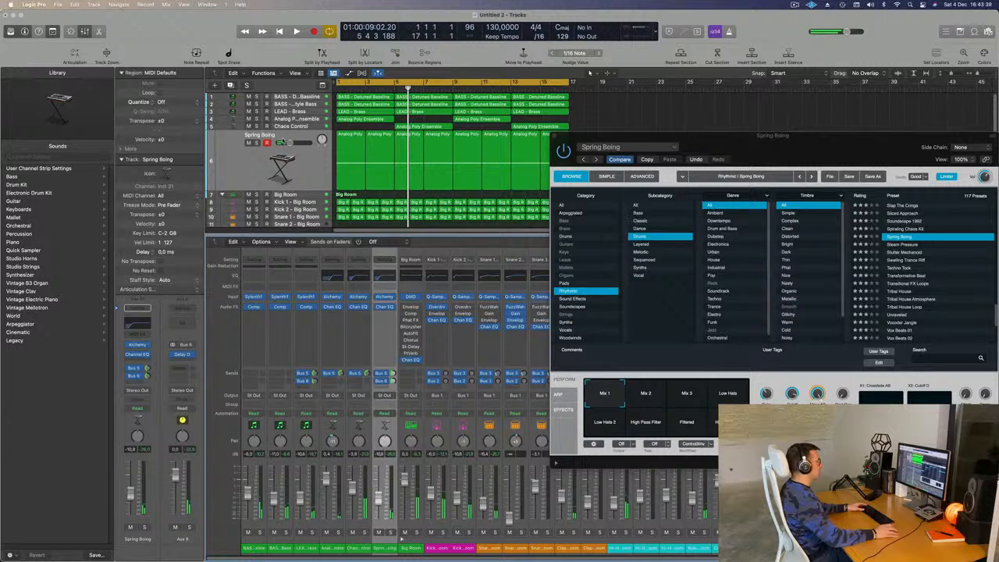
key(v)
key(v)
- Briefly solo the Spring Boing track during playback, and move its Alchemy window below the track's regions
click(257, 145)
key(space)
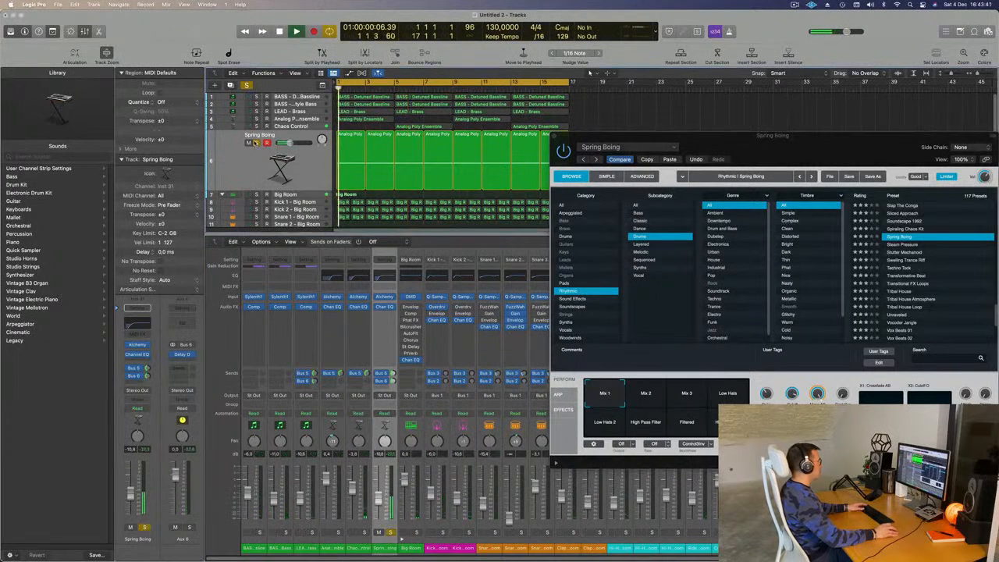
click(257, 144)
drag(654, 133, 571, 178)
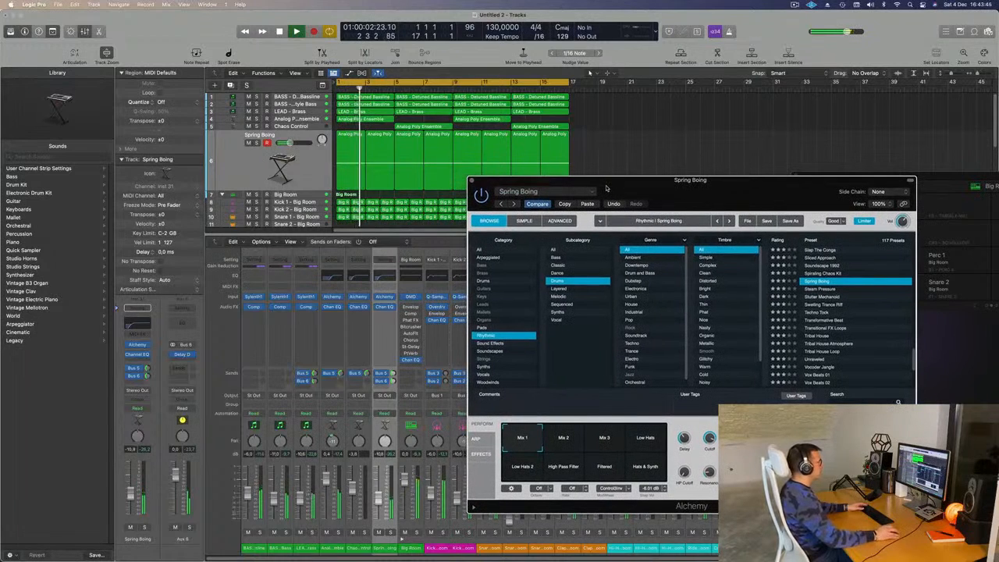
drag(606, 188, 643, 186)
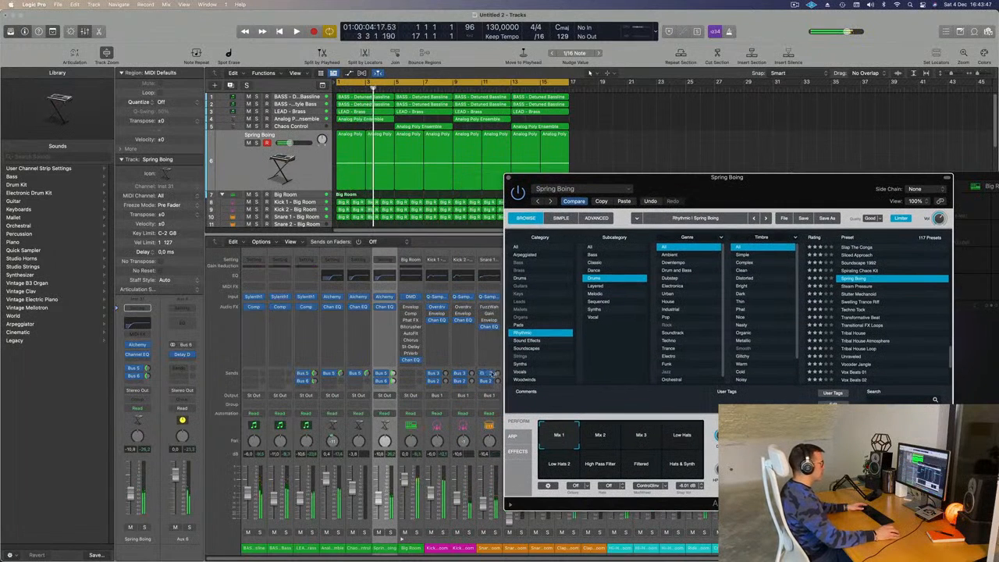
- Audition Alchemy's Mix 2, Mix 3, Low Hats and Low Hats 2 snapshots, return to Mix 1, and set Spring Boing's level to -6.2 dB
click(600, 436)
click(646, 440)
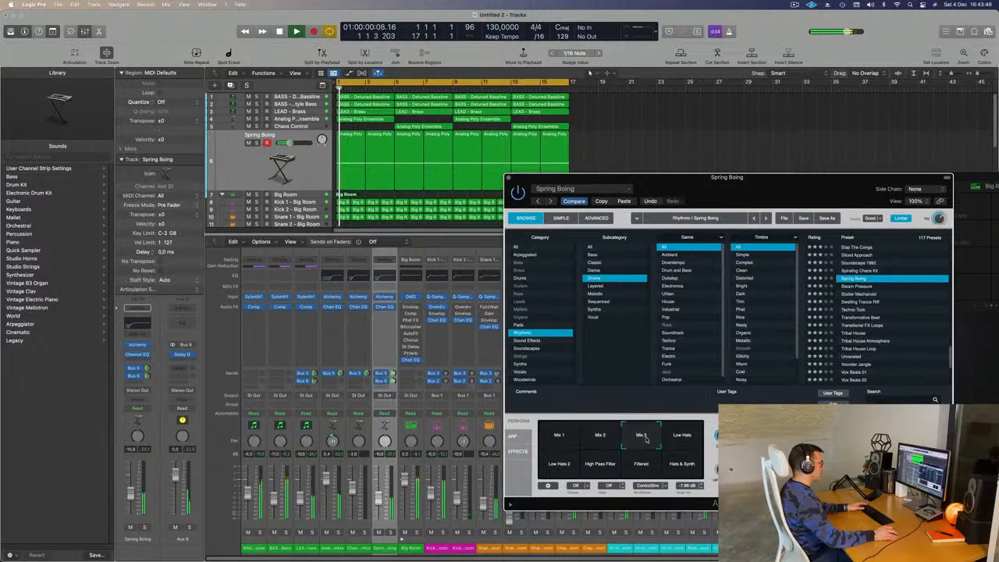
click(675, 440)
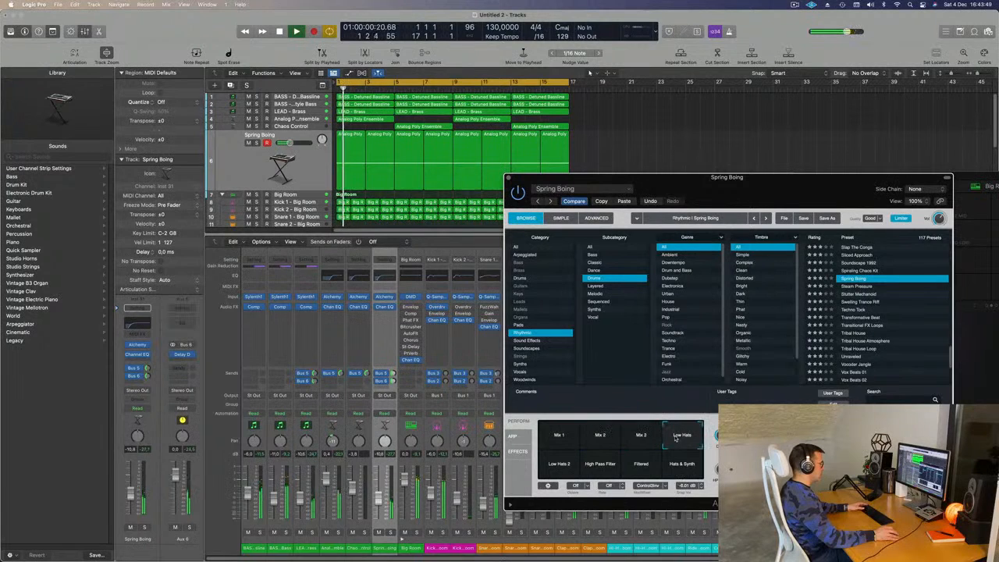
click(143, 528)
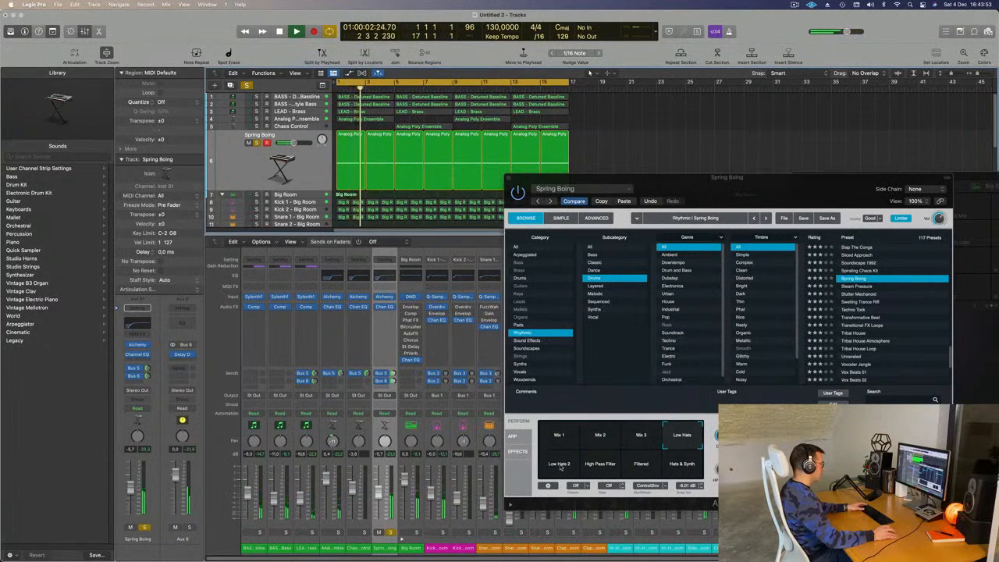
click(561, 467)
key(space)
click(554, 434)
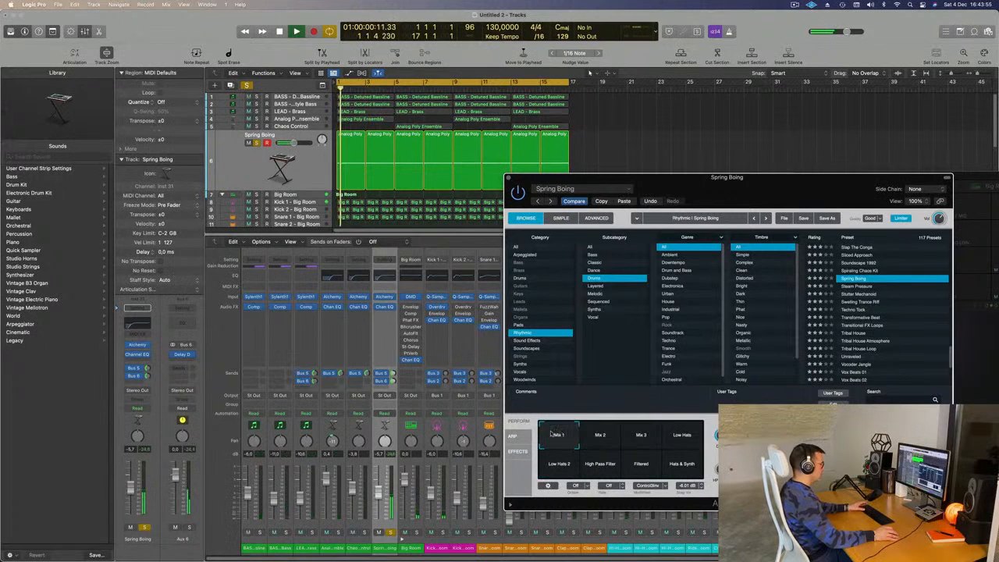
click(143, 528)
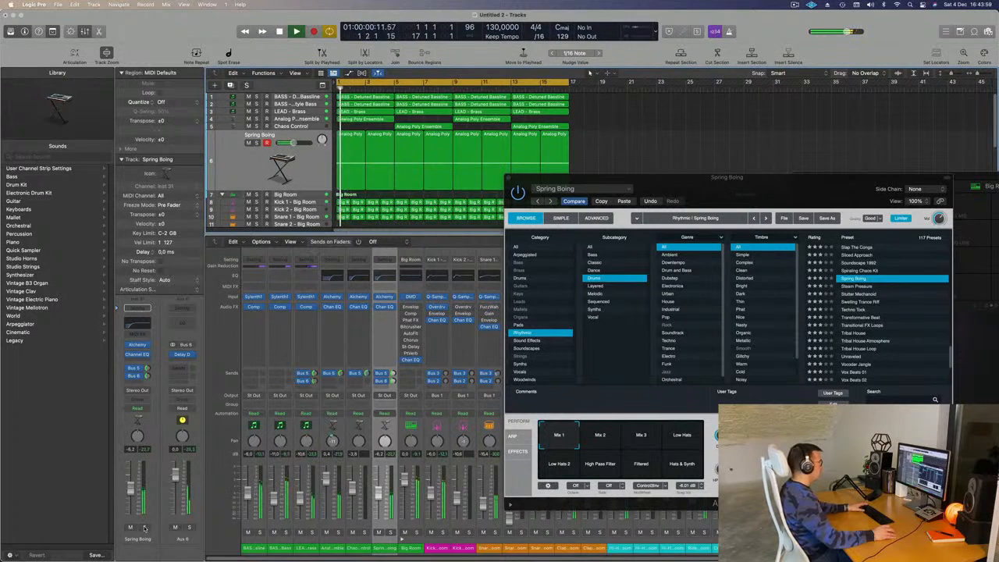
- Raise the low-cut frequency in Spring Boing's Channel EQ to about 335 Hz and close the EQ
key(space)
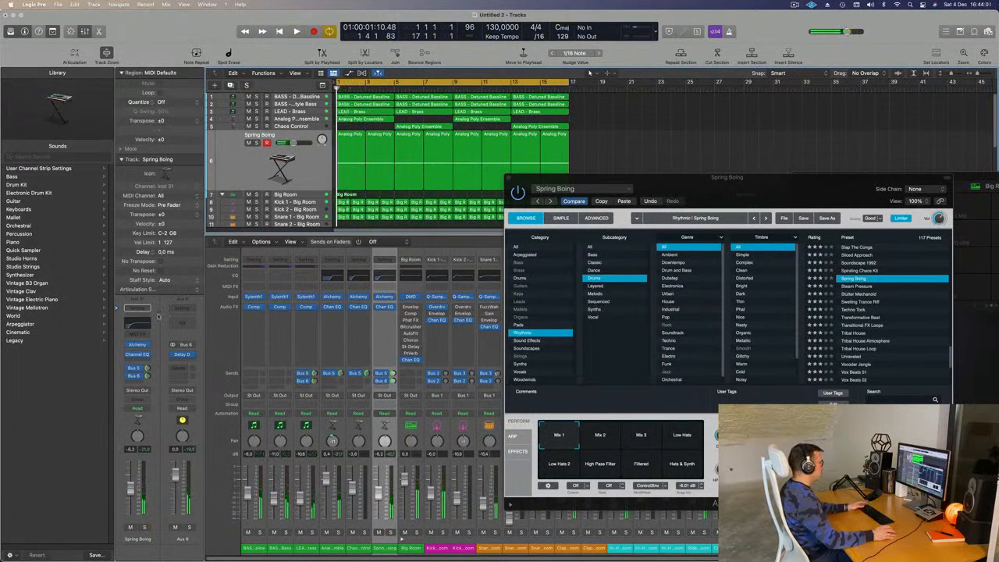
click(138, 323)
mouse_move(488, 255)
mouse_down()
mouse_move(592, 255)
mouse_move(585, 267)
mouse_up()
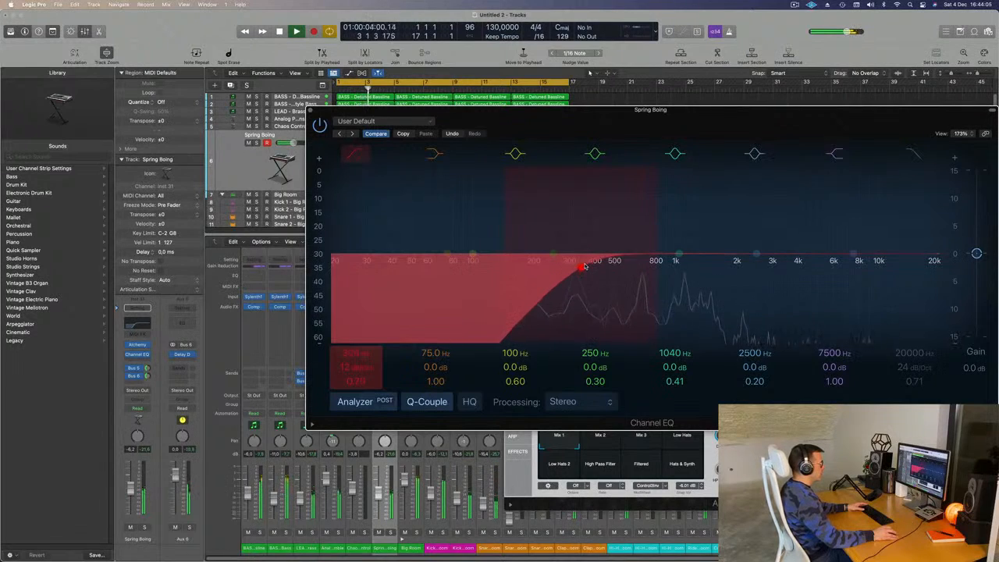
click(310, 110)
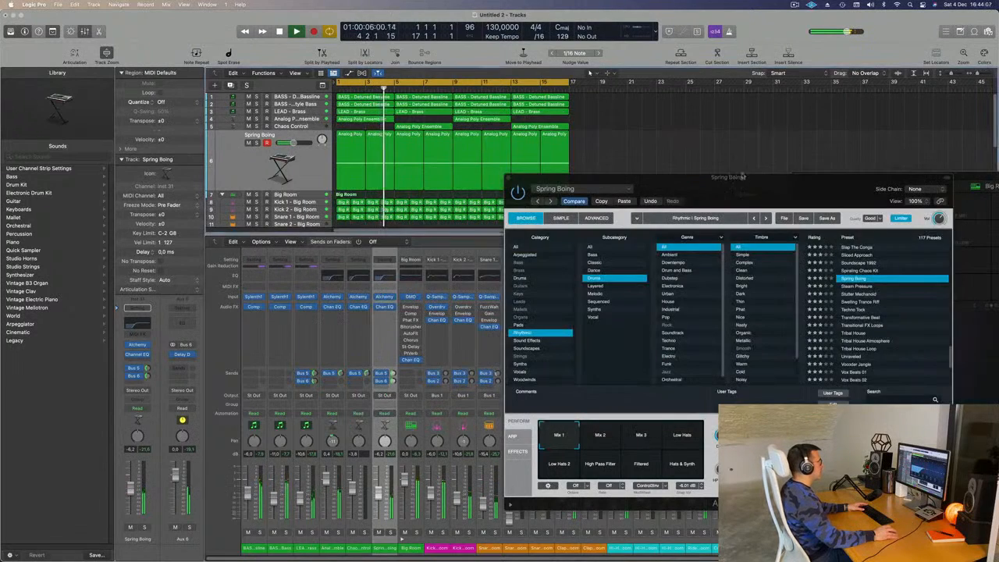
- Select the Chaos Control track, set its level to -7.0 dB, and close the Spring Boing Alchemy window
drag(714, 190, 748, 167)
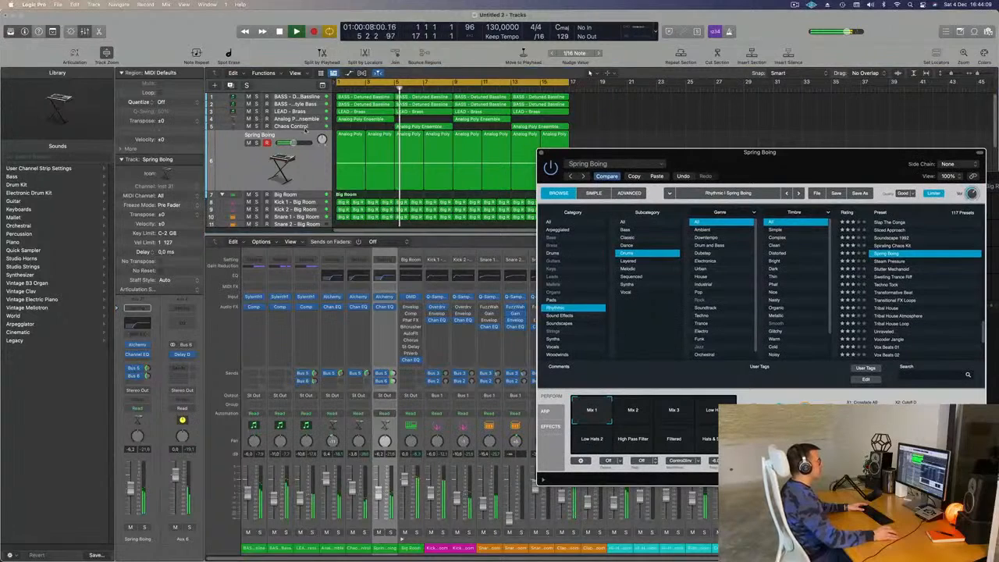
click(296, 127)
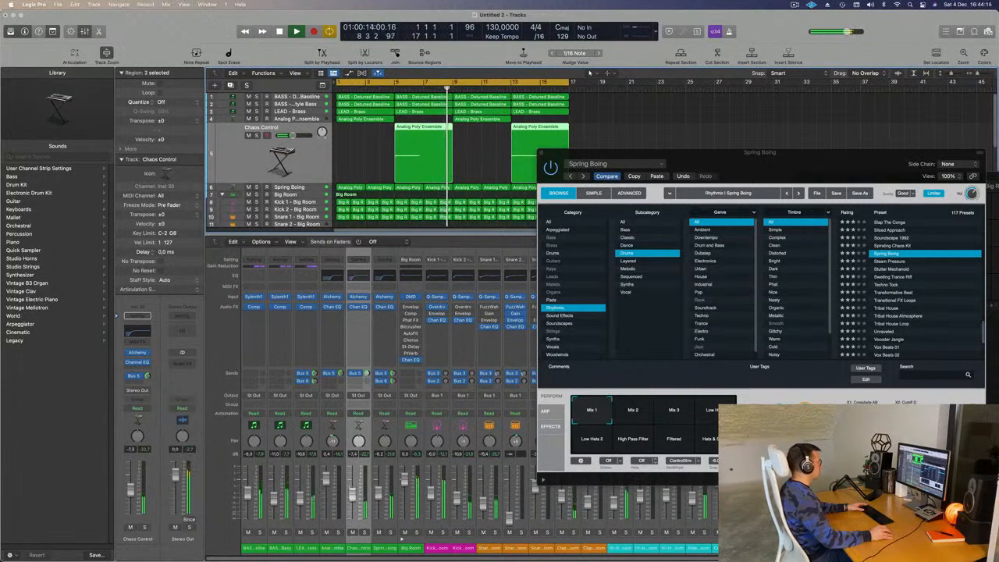
drag(843, 154, 494, 228)
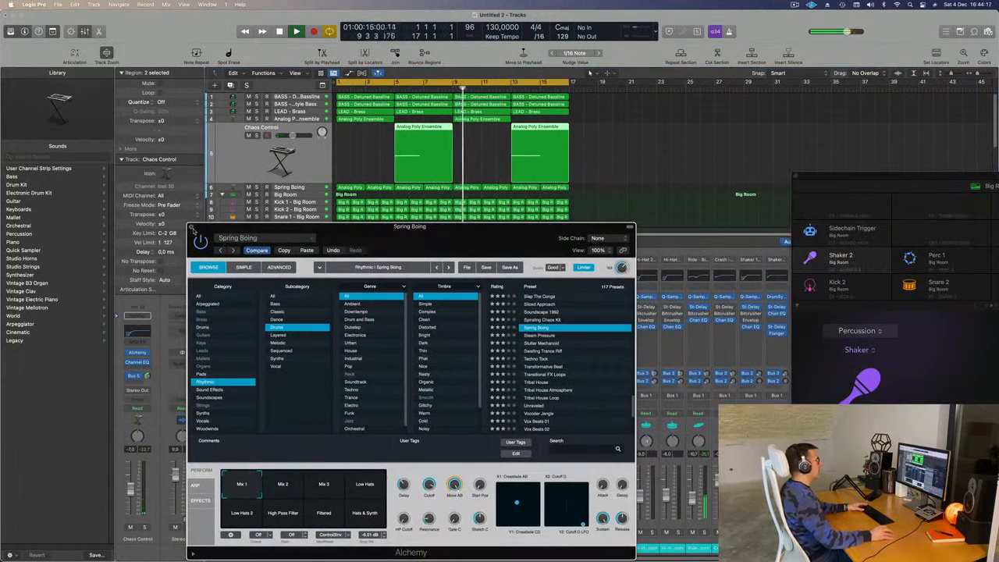
click(191, 227)
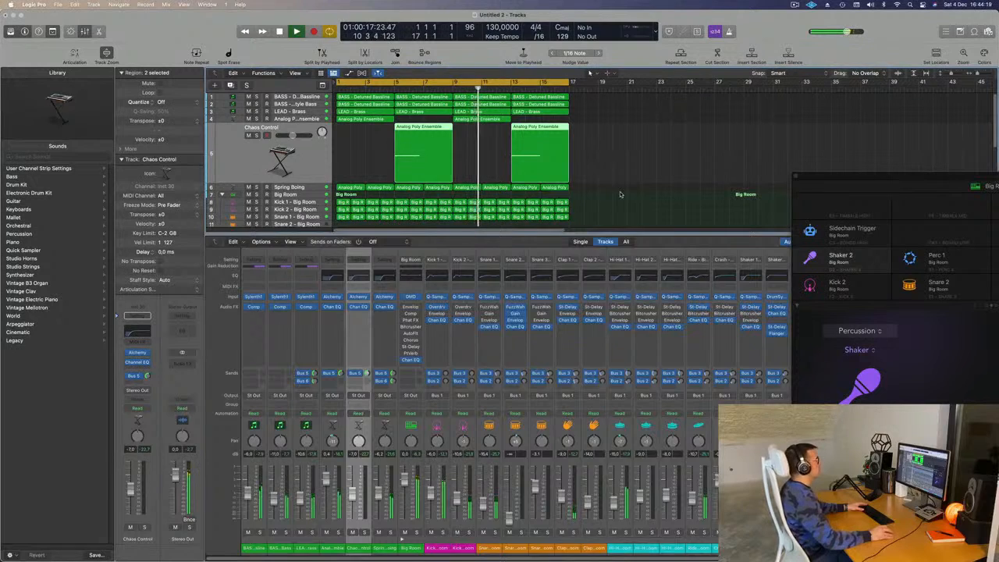
- Hide the mixer, select the Spring Boing track, and briefly check it in solo from the song's start
key(x)
key(Return)
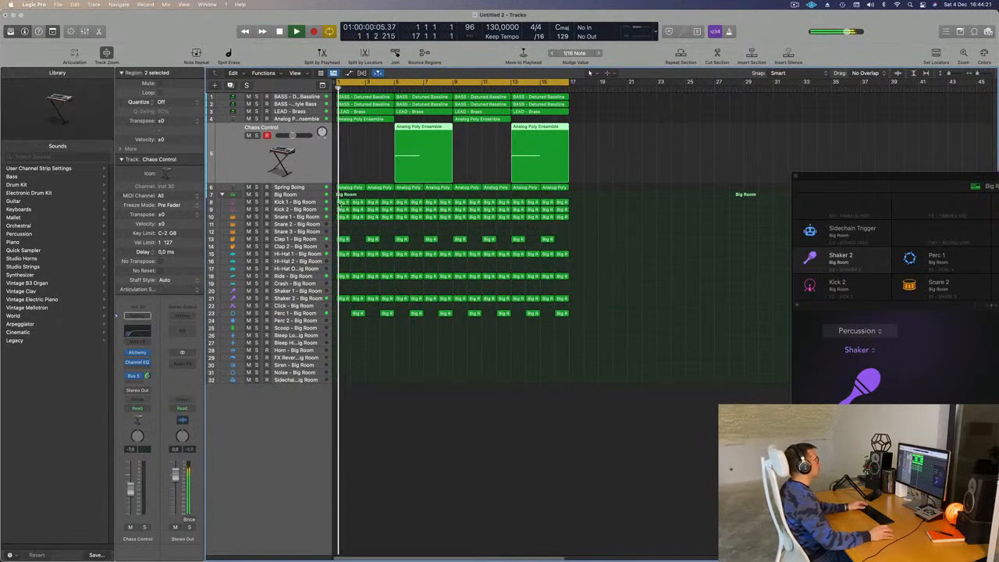
key(Down)
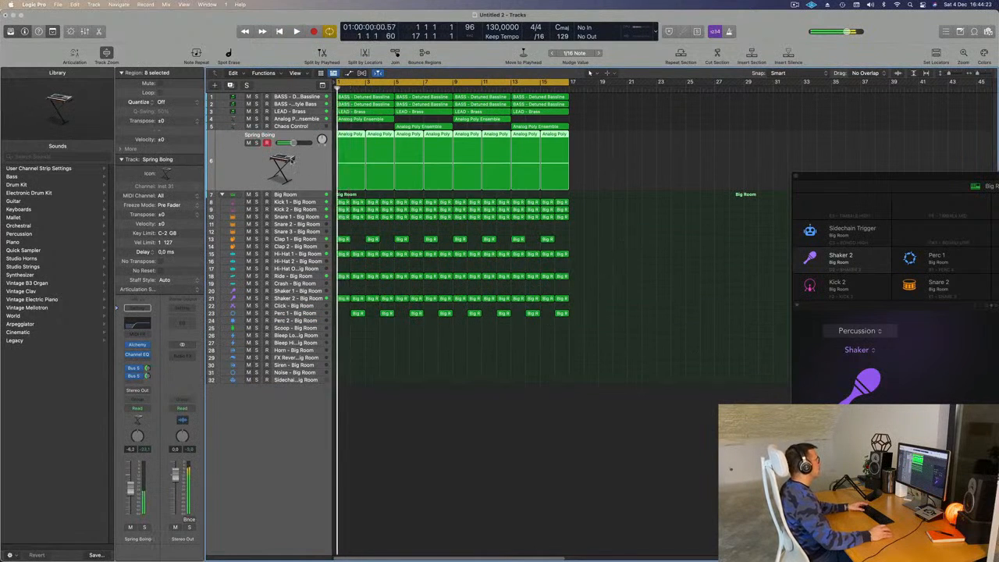
key(space)
click(256, 143)
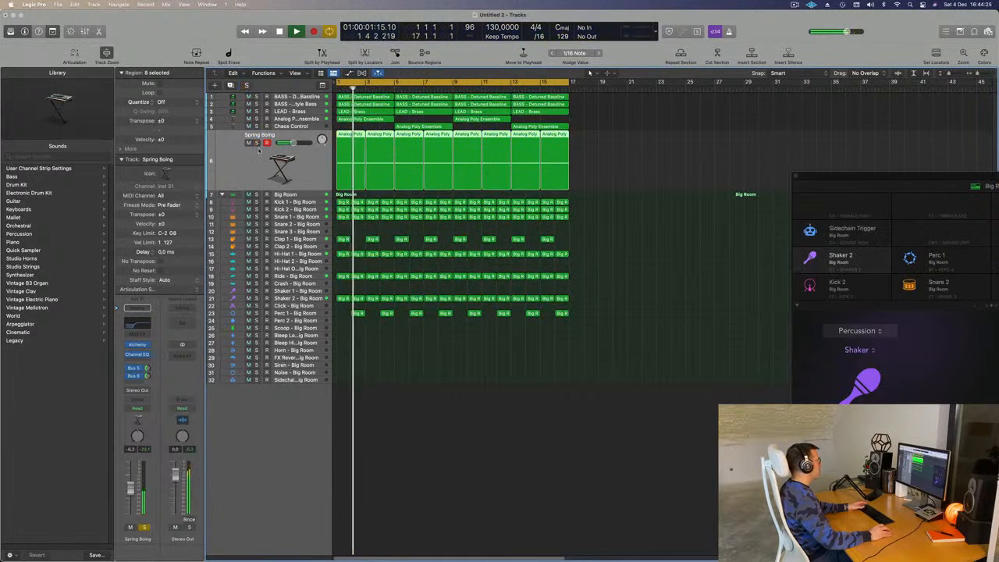
- Add a Compressor side-chained to Inst 2 after Spring Boing's Channel EQ, and play the song with its window moved aside
key(x)
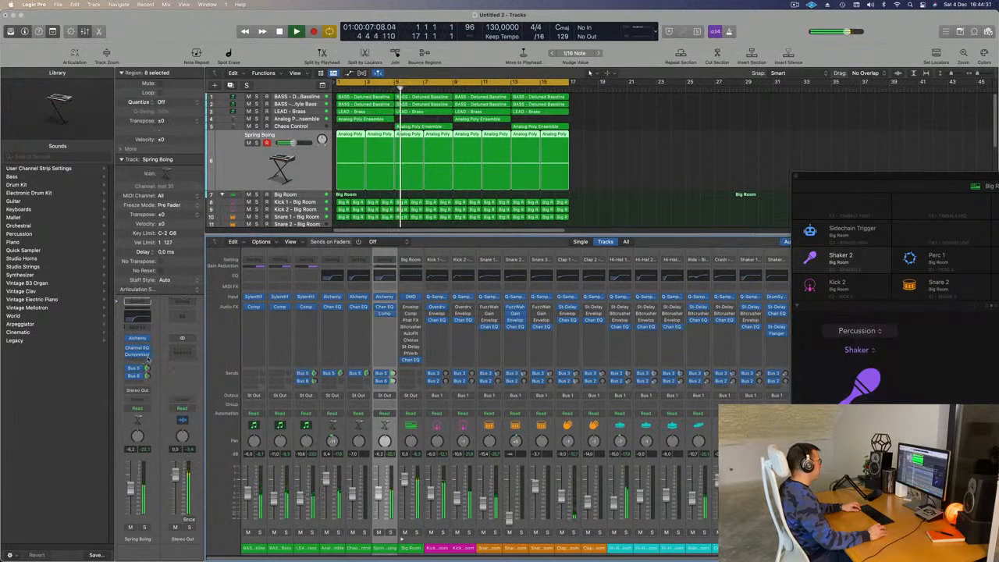
key(space)
click(137, 355)
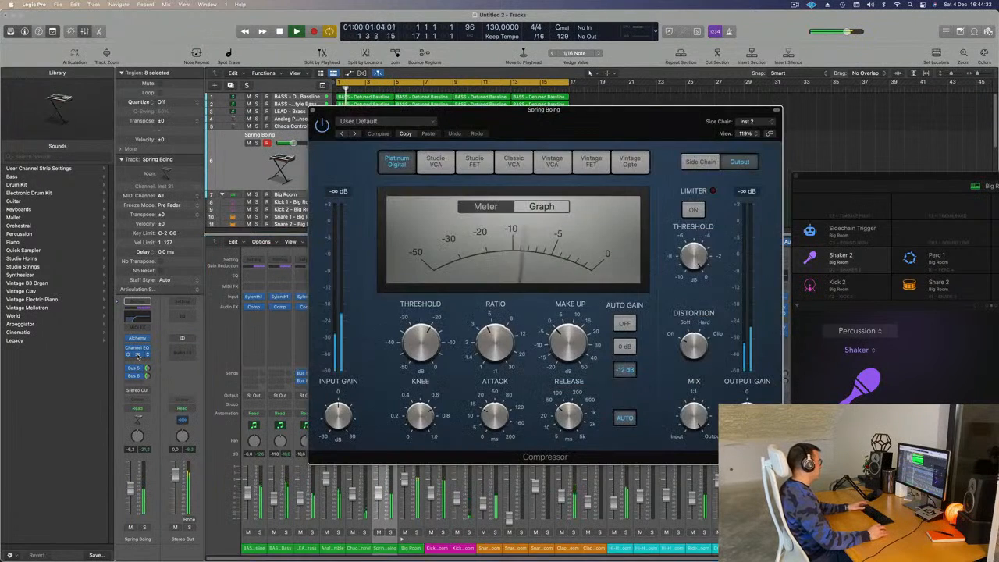
drag(595, 127, 871, 227)
key(Return)
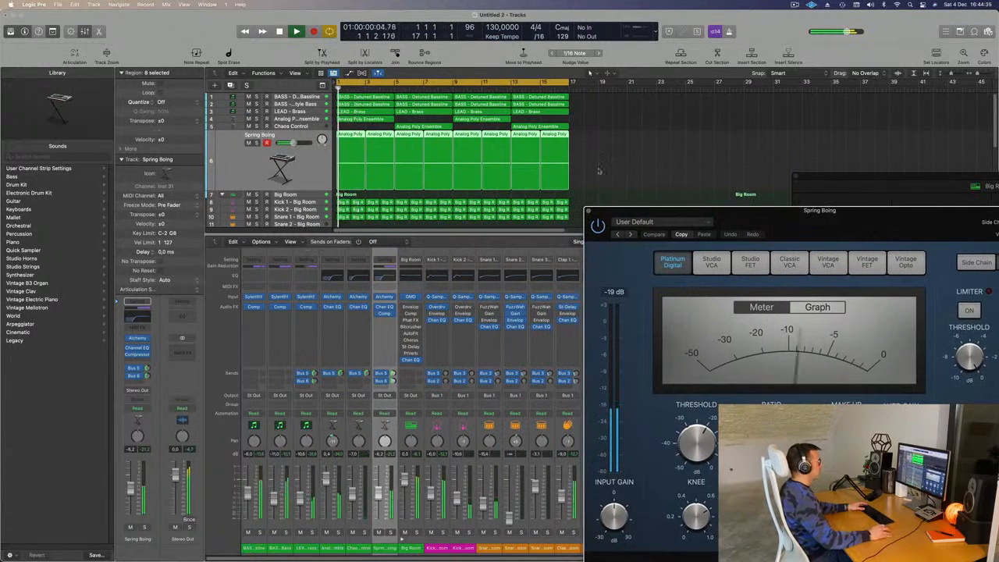
- Adjust Spring Boing's delay send to Bus 6 while soloing the channel, and set its level to -4.7 dB
click(300, 160)
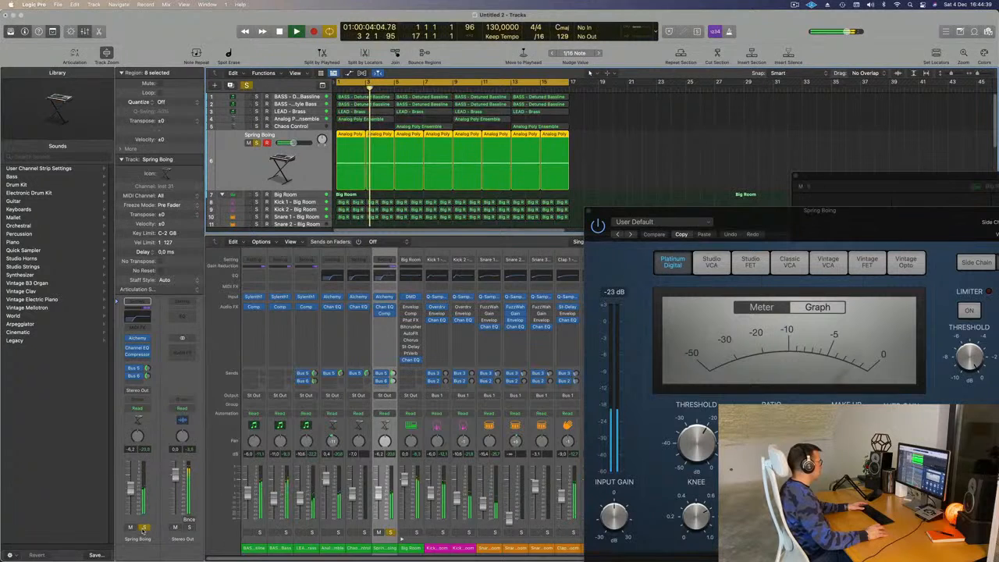
click(148, 369)
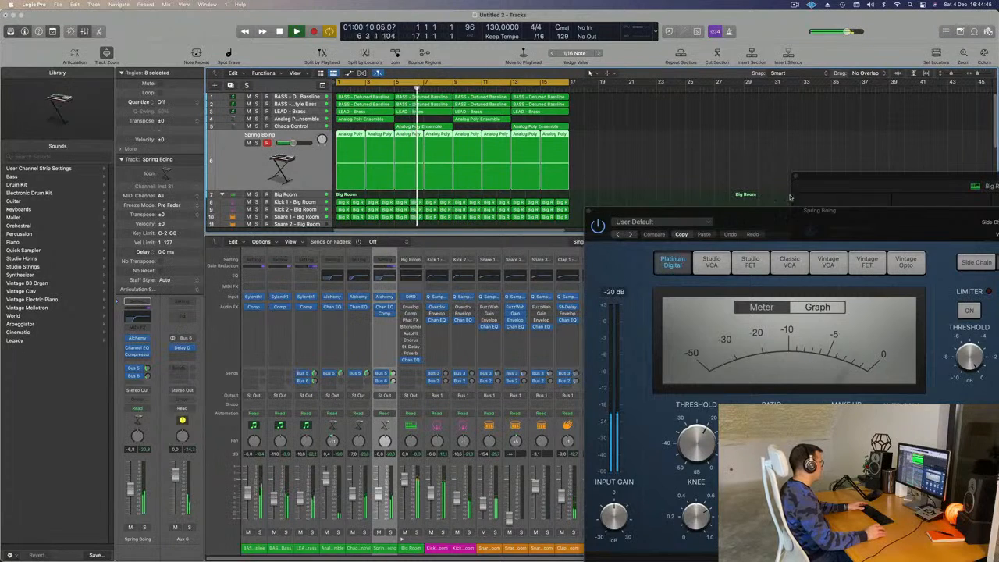
drag(834, 210, 657, 124)
click(144, 529)
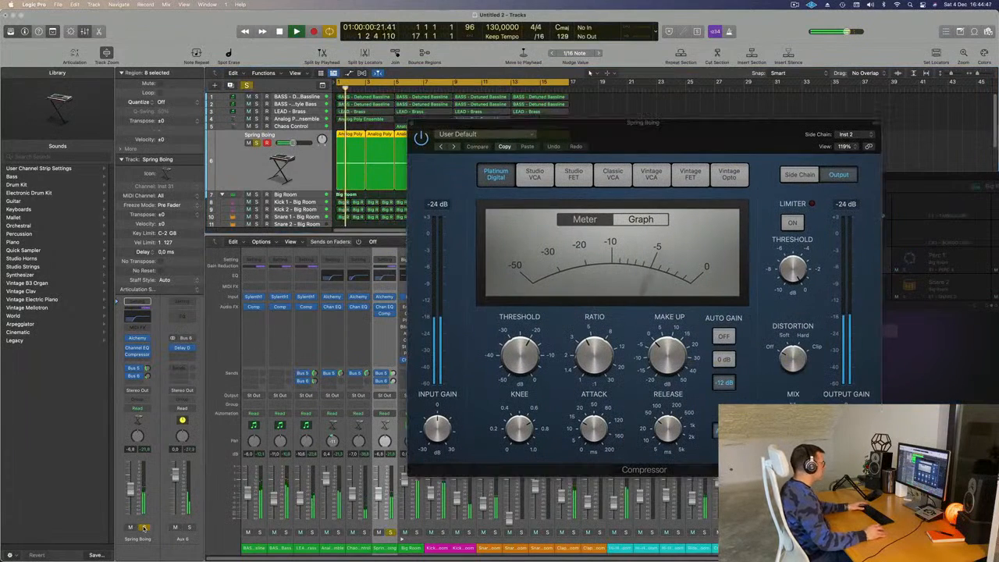
click(144, 529)
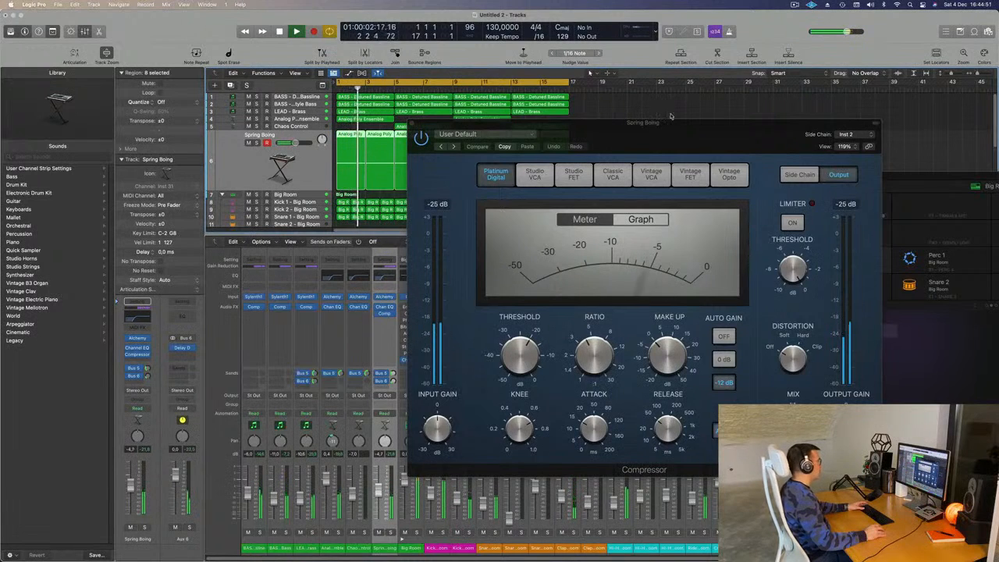
- Close the Compressor window and hide the mixer
drag(668, 123, 505, 160)
click(260, 144)
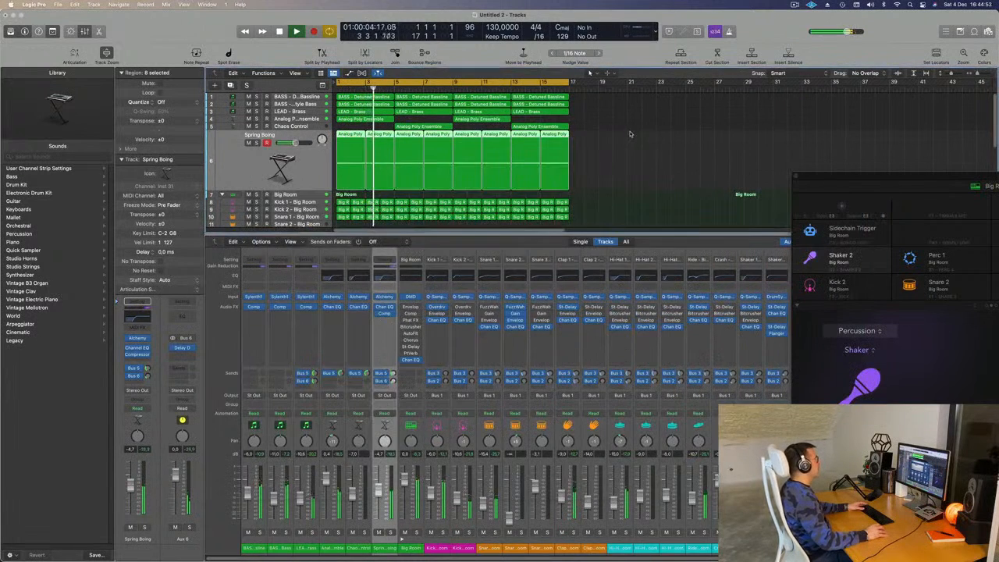
key(x)
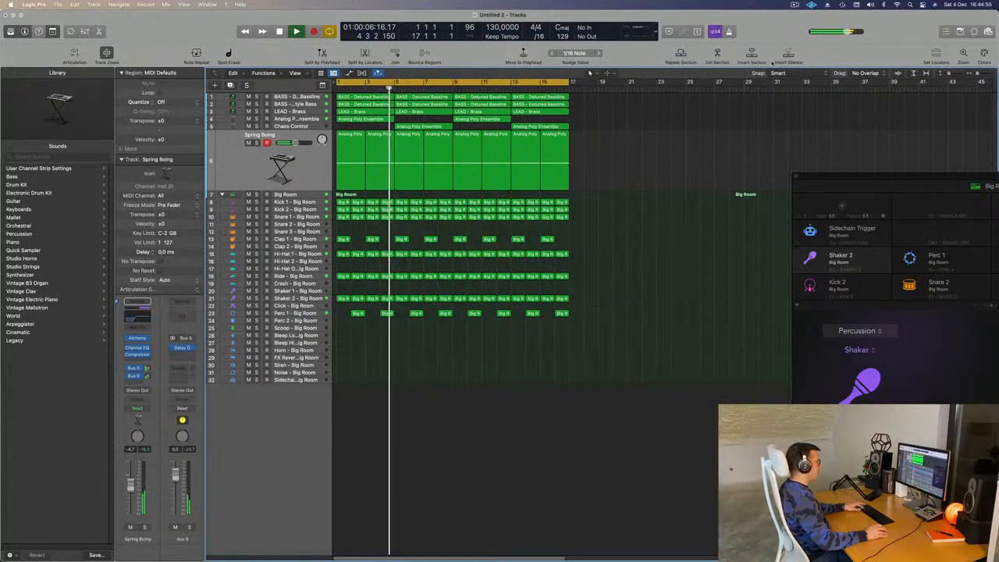
click(794, 5)
click(628, 280)
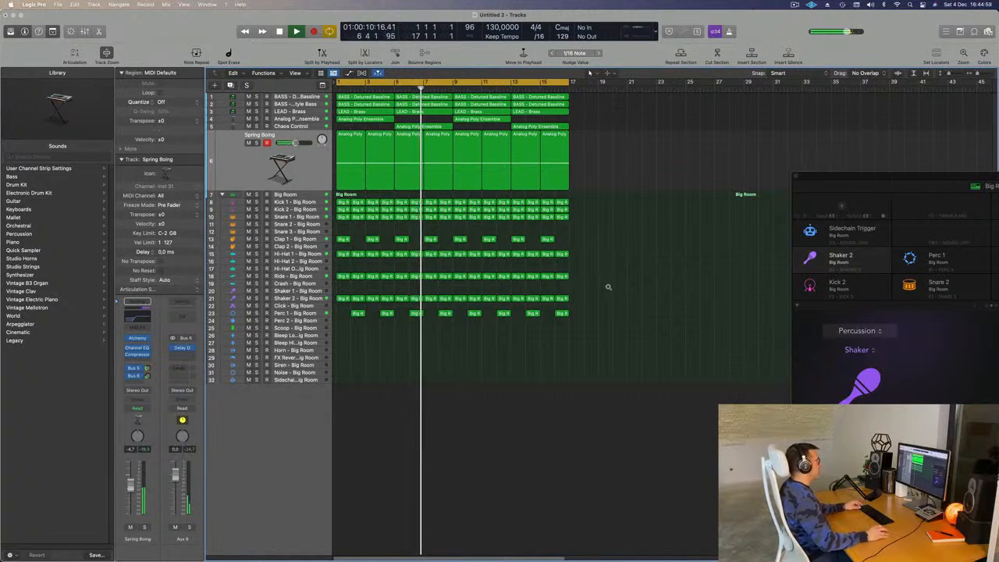
scroll(608, 287, up, 2)
scroll(609, 287, left, 3)
scroll(609, 285, right, 5)
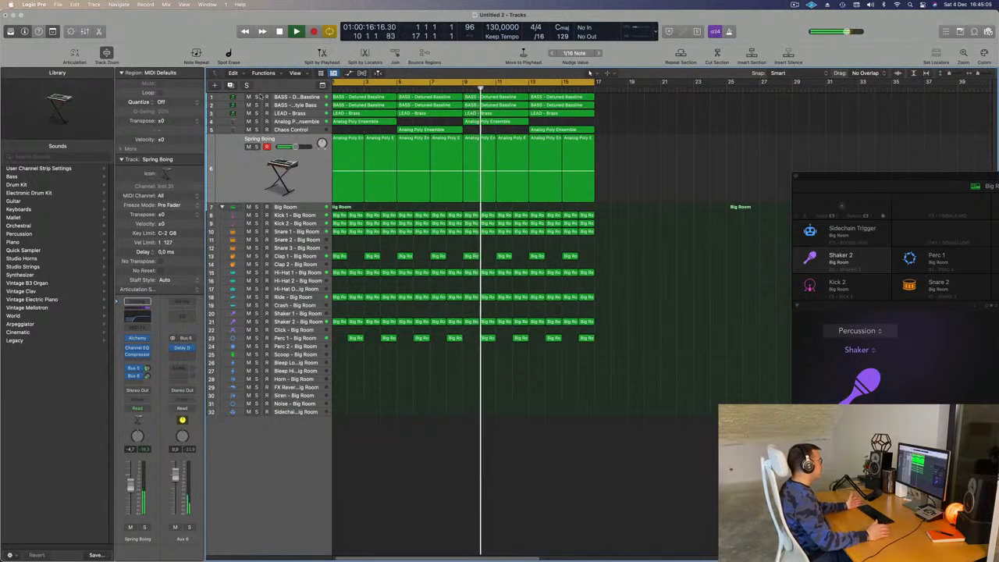
- Solo the two BASS tracks, select BASS - Detuned Bassline, and play them from the song's start
drag(256, 97, 257, 106)
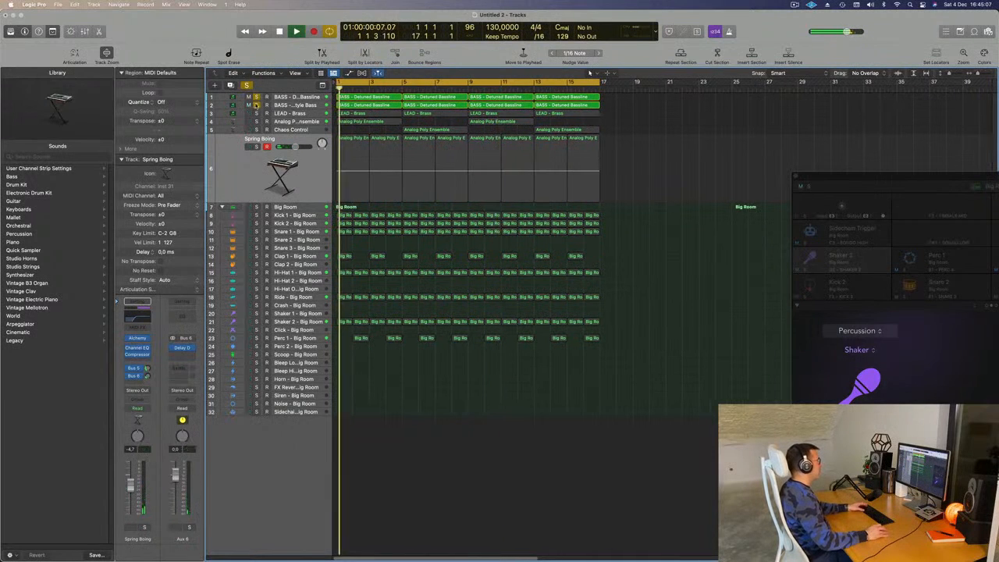
key(Return)
click(257, 106)
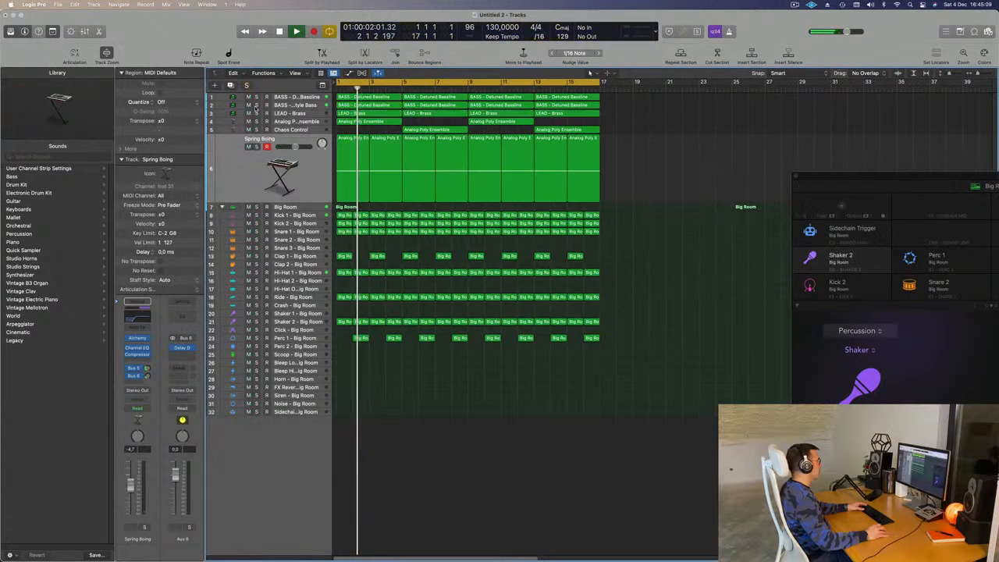
click(256, 97)
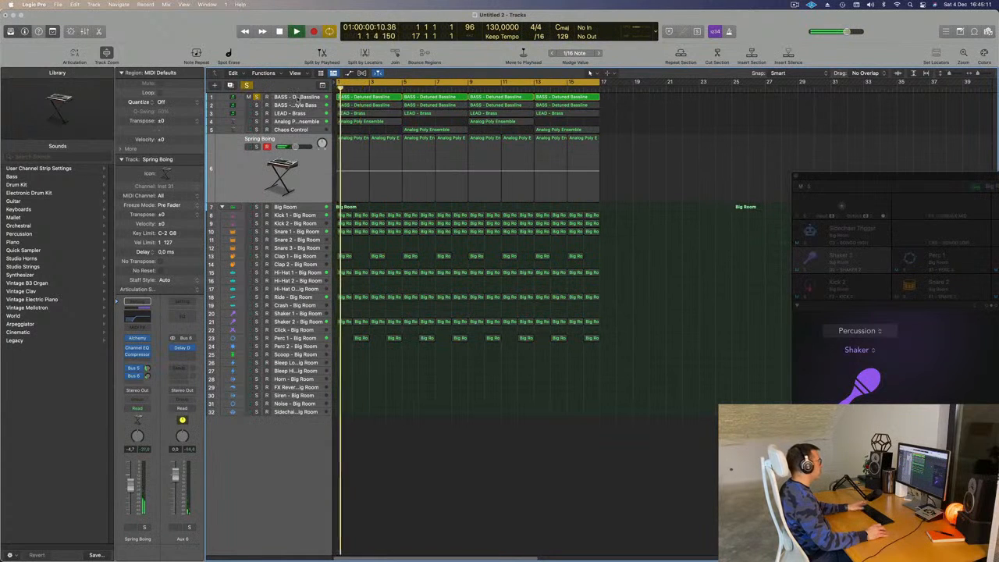
click(283, 98)
key(space)
click(257, 165)
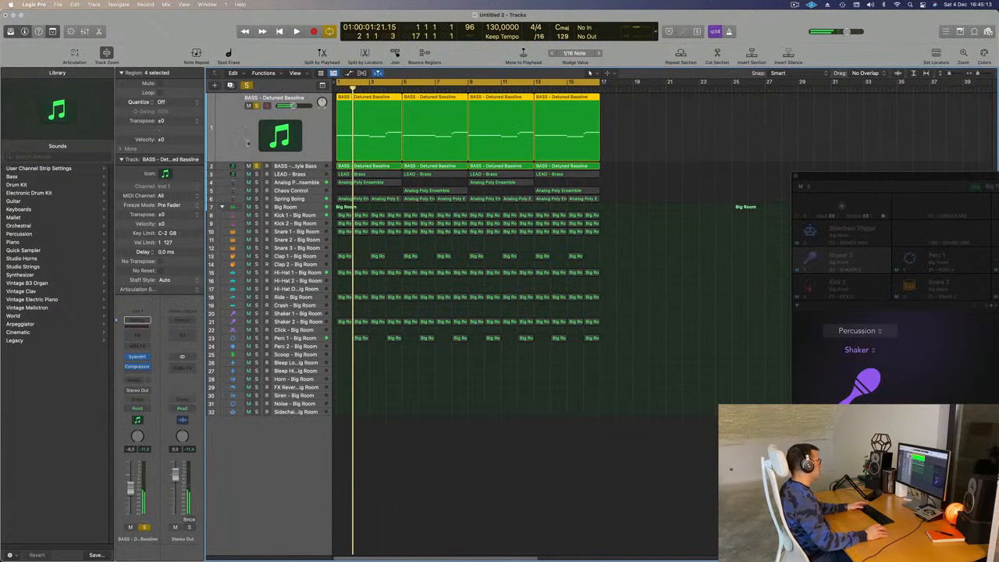
key(space)
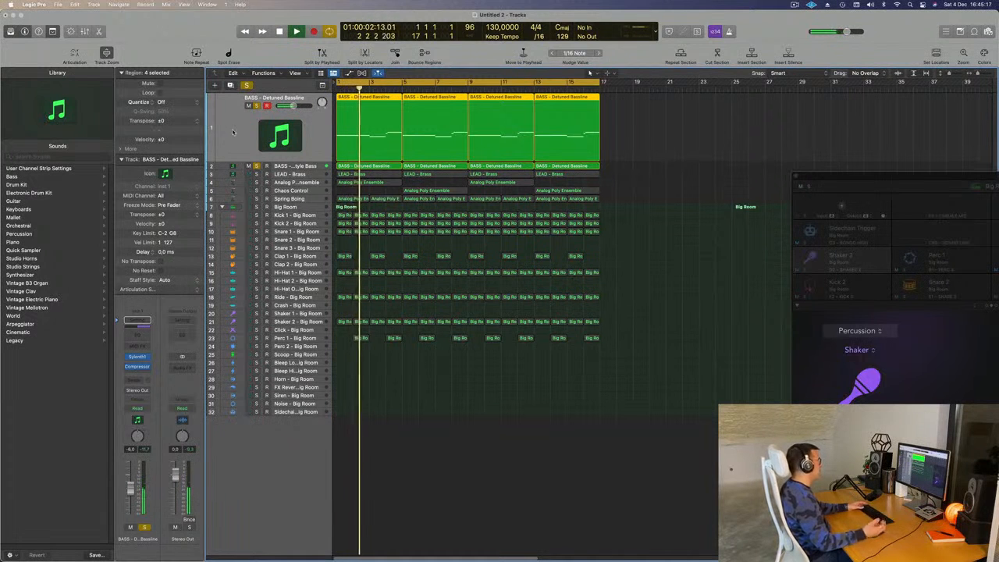
- Add LEAD - Brass to the soloed bass tracks, play from the song's start, and set its level to -9.4 dB
click(306, 175)
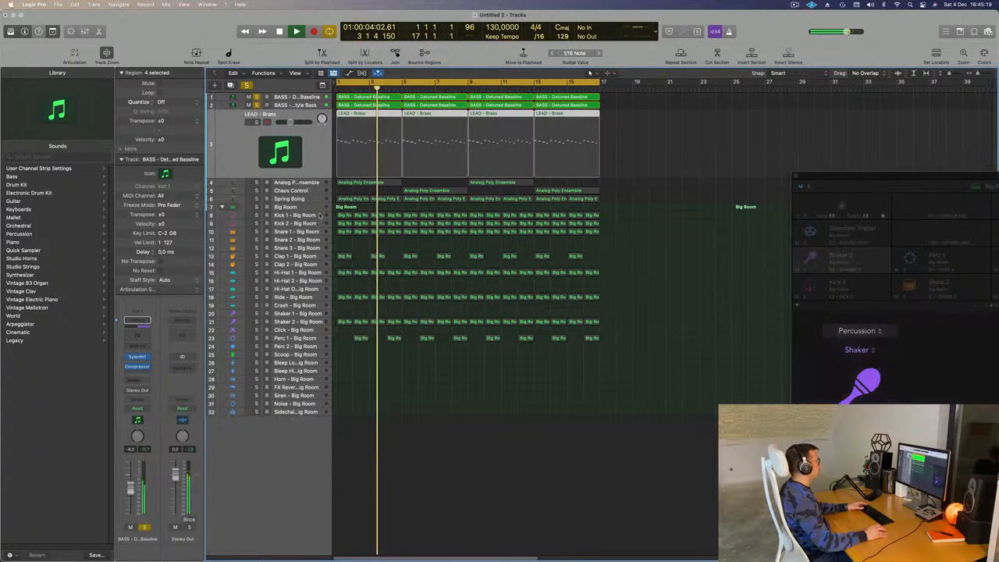
key(Return)
click(303, 185)
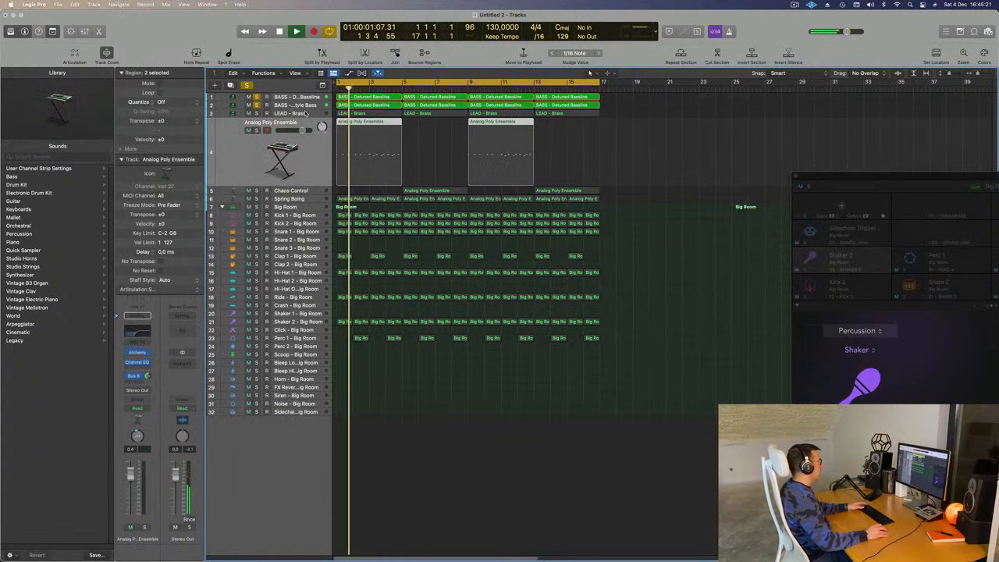
click(257, 114)
key(space)
key(space)
click(256, 123)
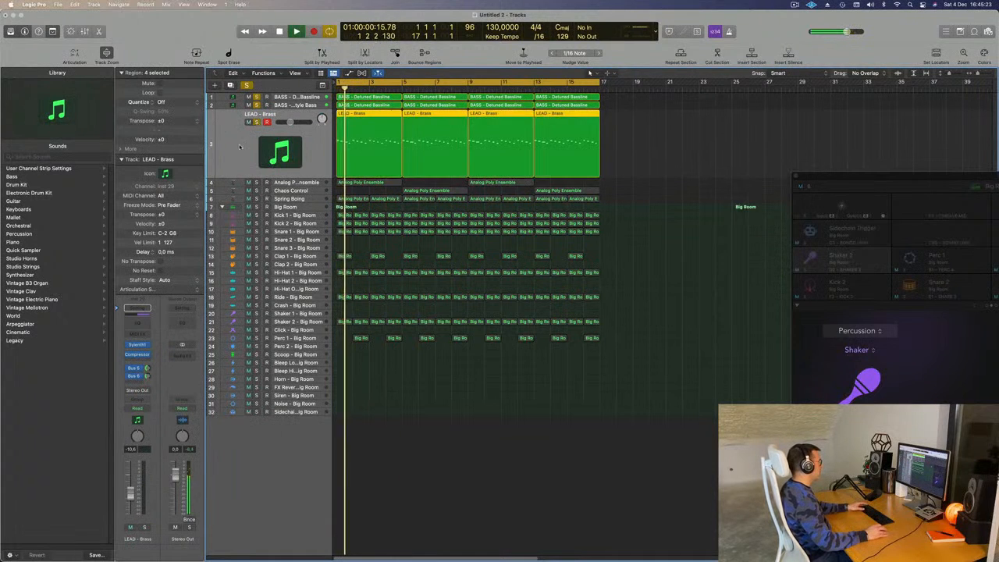
key(Return)
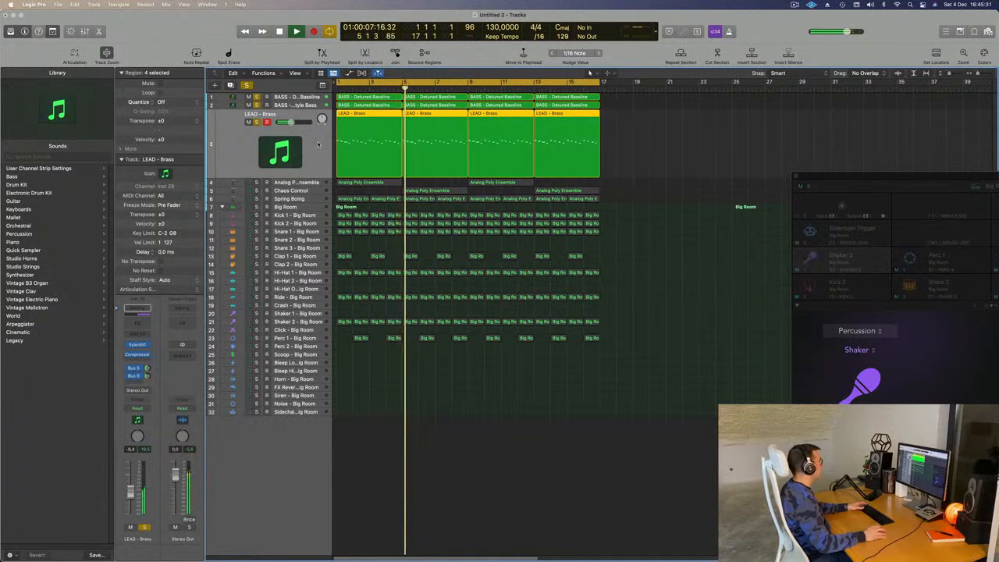
- Clear all track solos and play the full arrangement from the beginning
click(247, 85)
key(space)
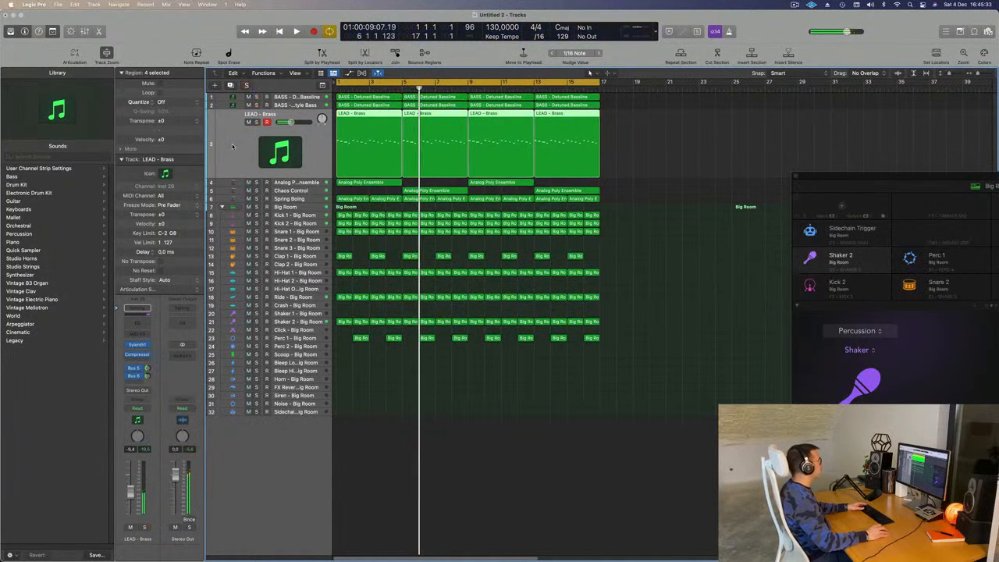
key(space)
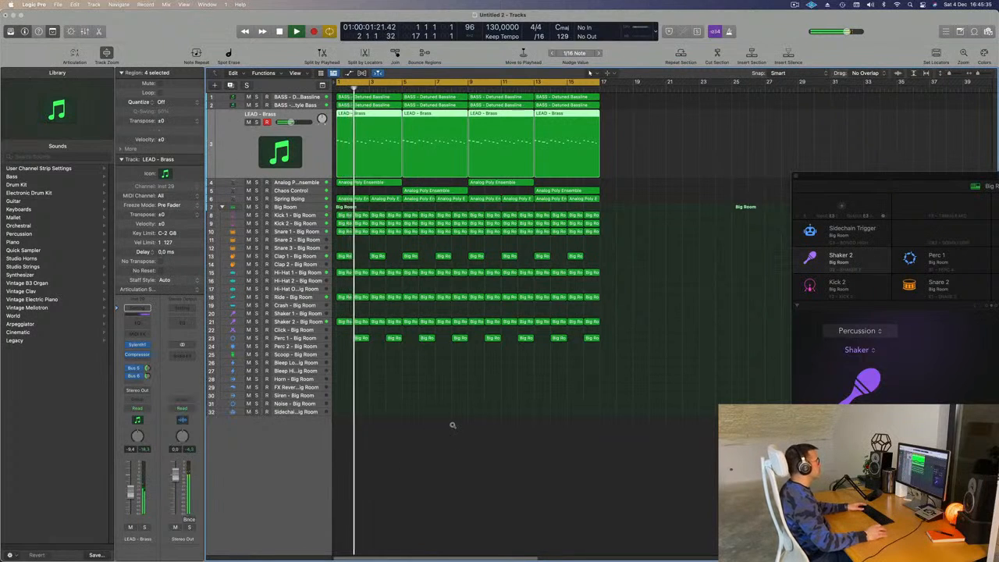
key(super+Right)
key(super+Left)
key(super+Left)
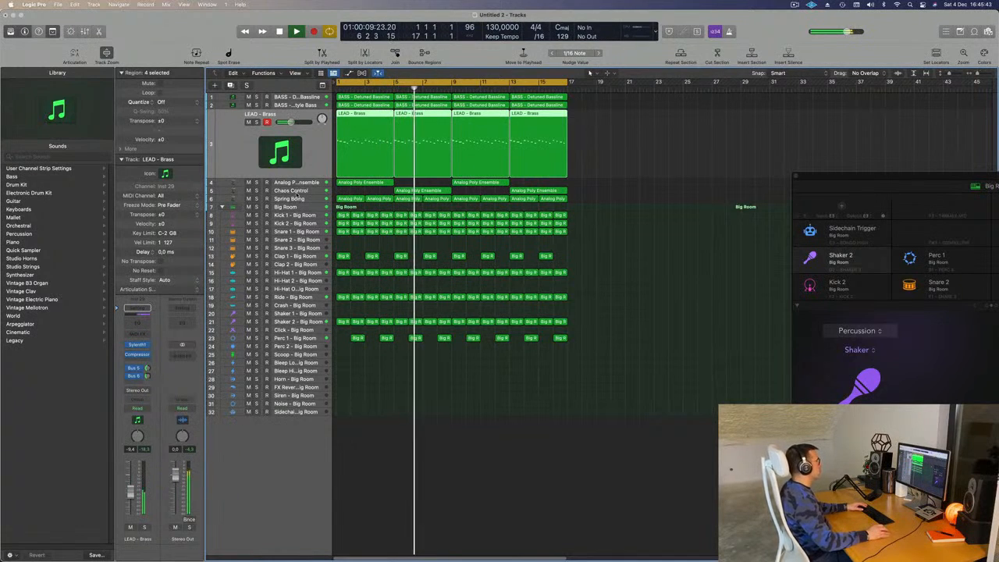
- Open Alchemy on the Chaos Control track and load the Chaos Vortex preset
click(300, 191)
key(space)
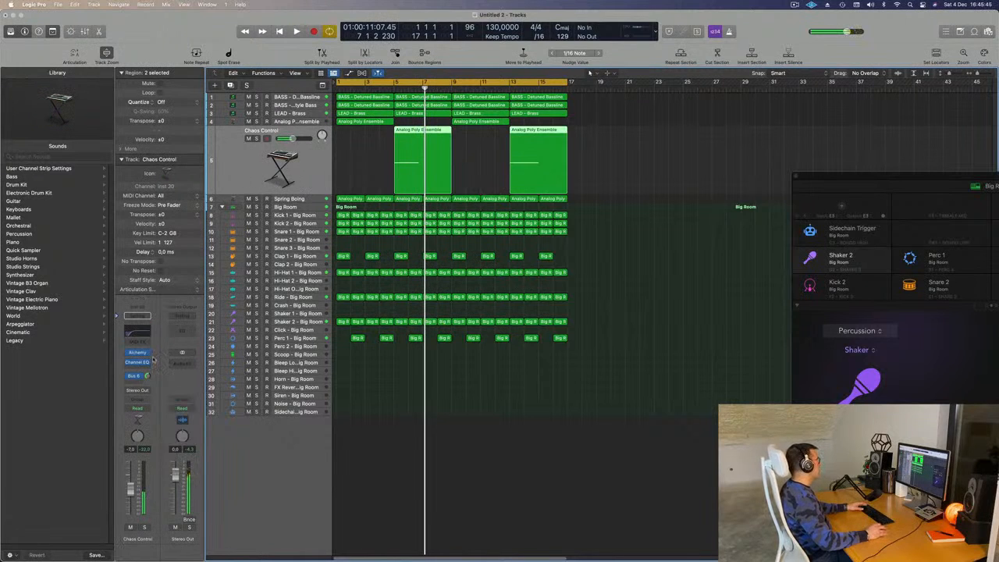
click(137, 353)
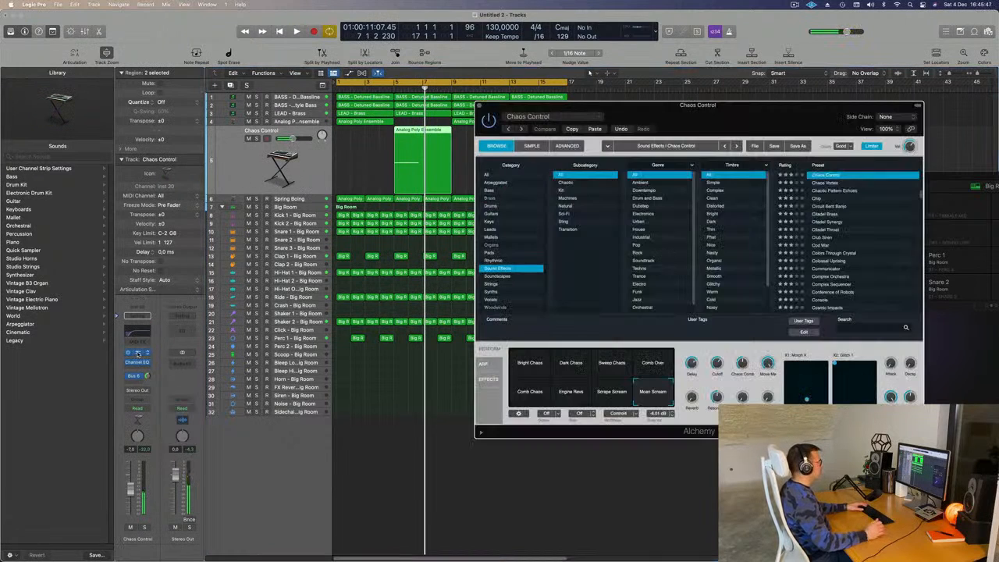
drag(770, 117, 758, 138)
key(Down)
- Set the cycle range to start at bar 5 and play it with the Alchemy window moved lower
drag(344, 86, 396, 84)
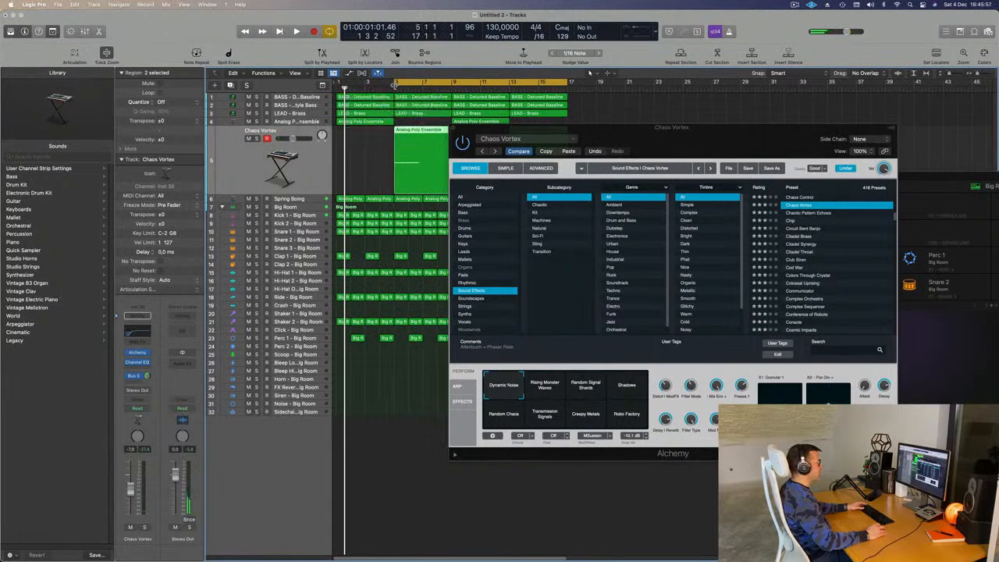
drag(685, 136, 731, 176)
key(space)
key(space)
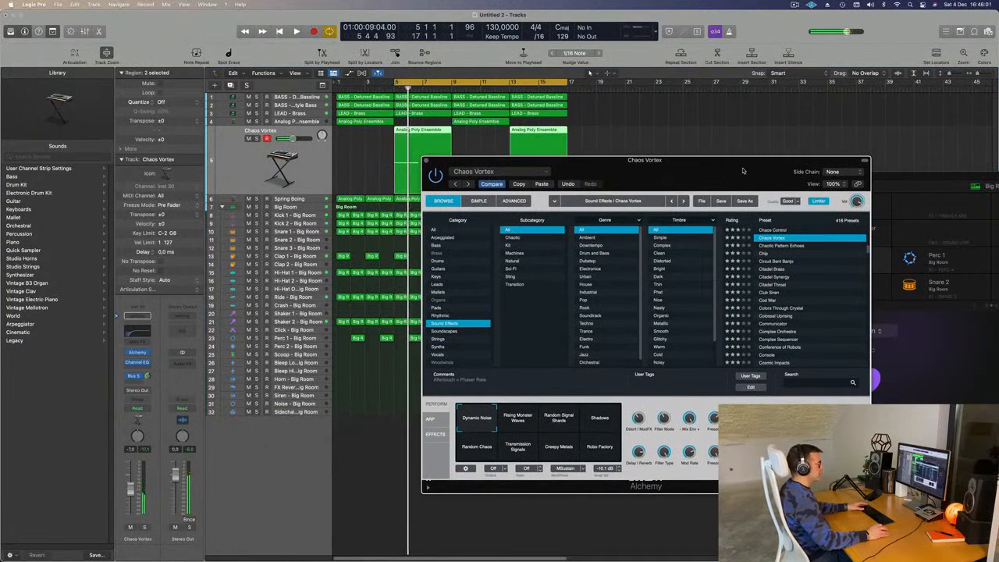
- Audition the Circuit Bent Banjo, Citadel Throat and Club Siren presets in Alchemy against the looping song
click(779, 263)
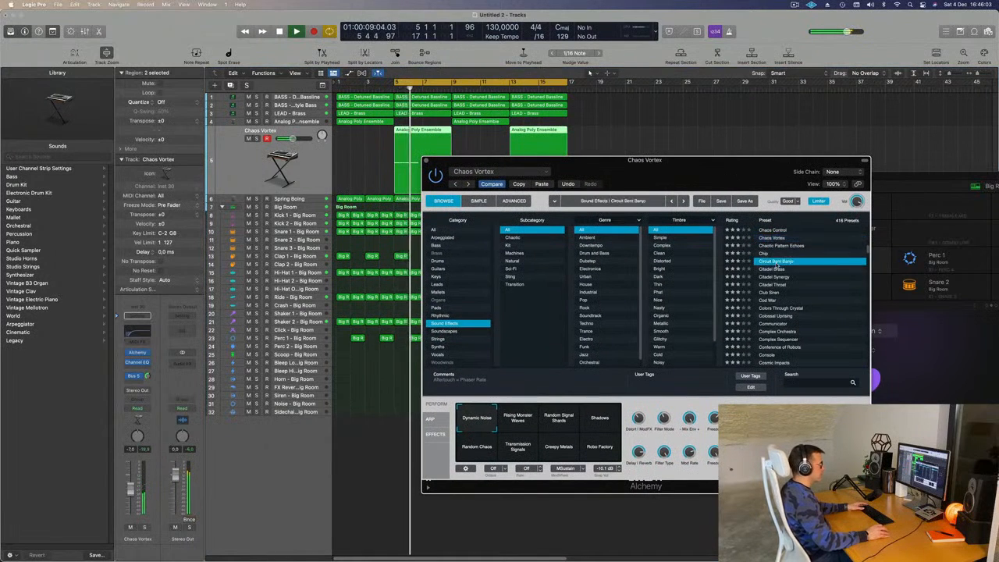
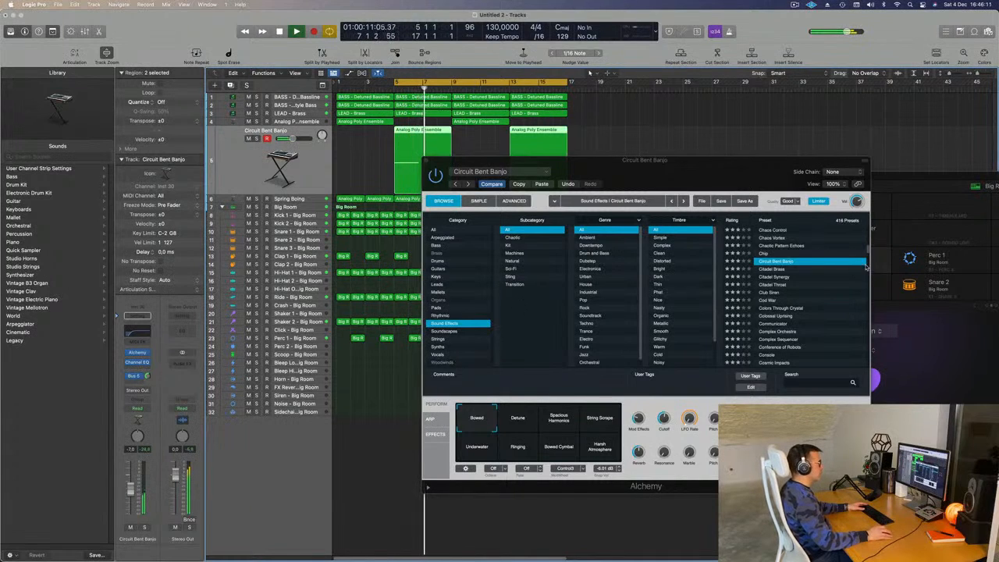
click(777, 285)
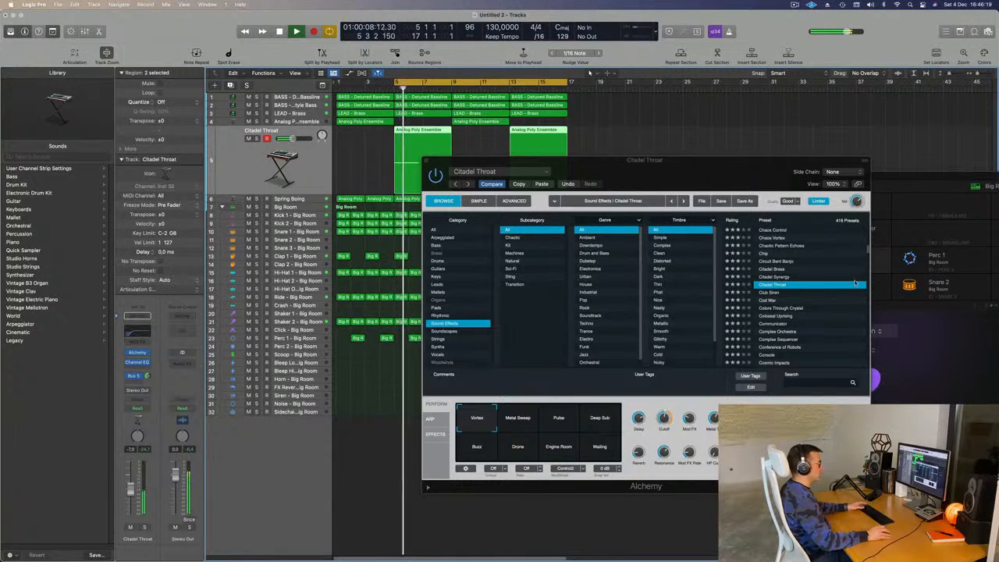
click(775, 294)
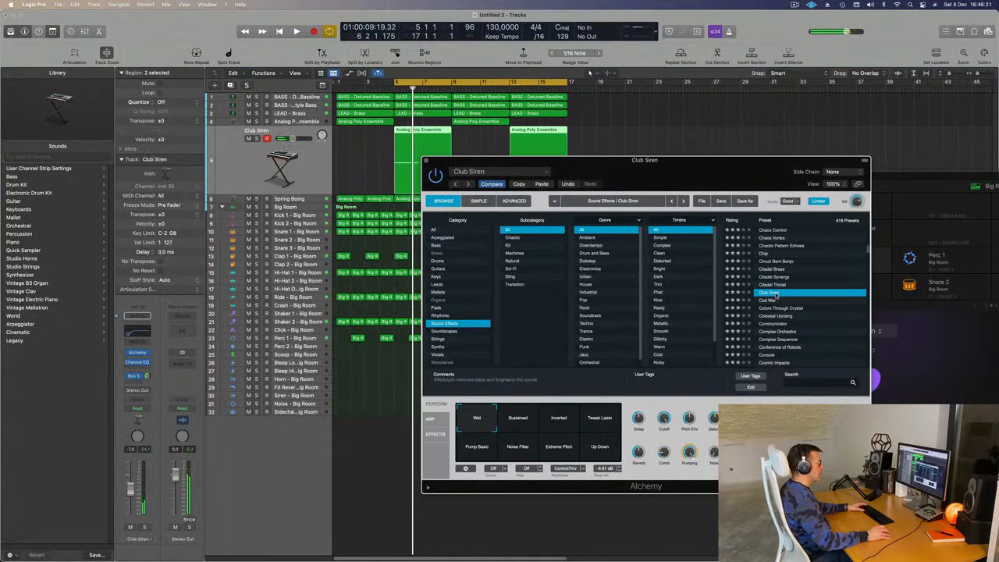
key(space)
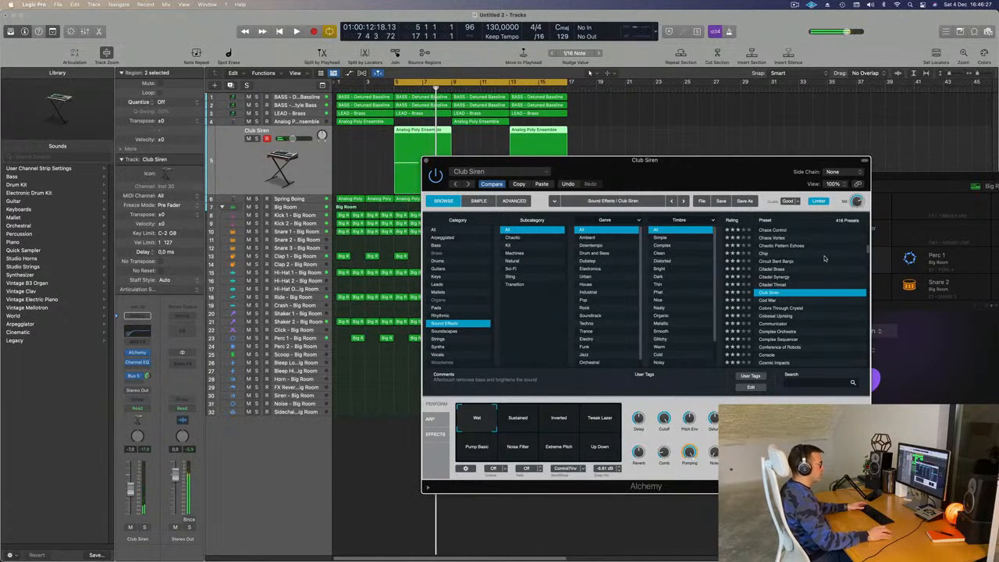
- Audition Club Siren's performance snapshots from Sustained through Up Down, and return to the Wet snapshot
click(518, 419)
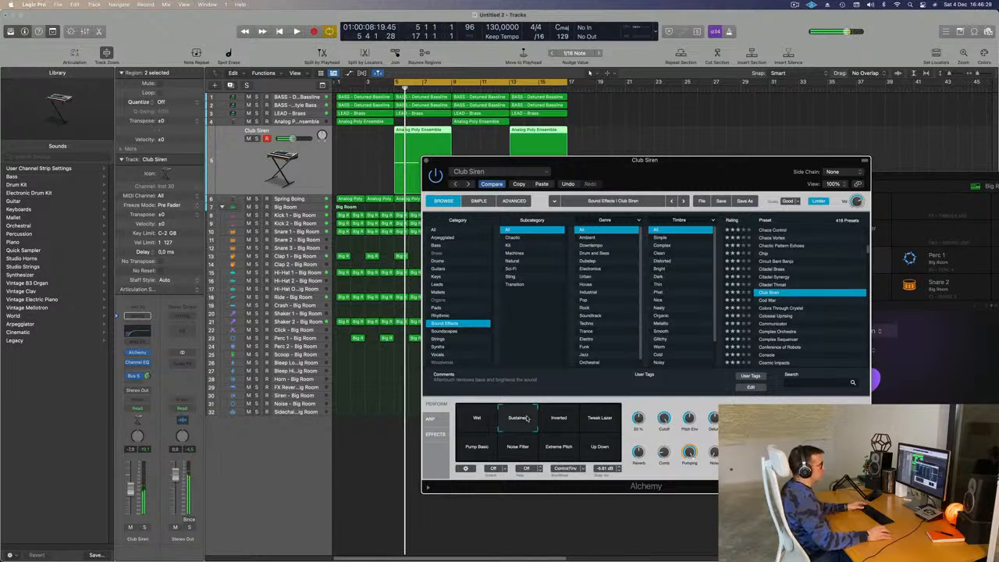
click(562, 421)
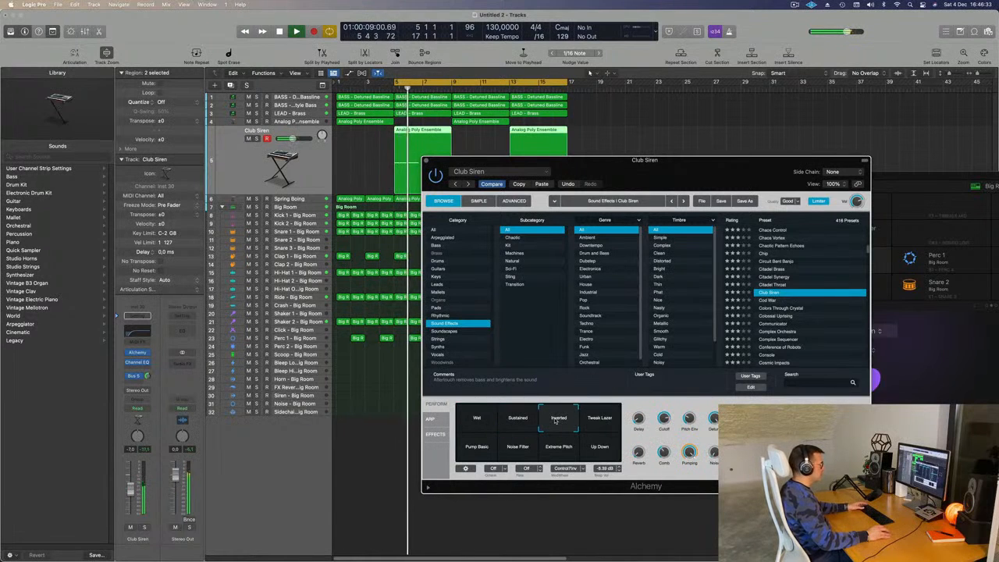
click(601, 422)
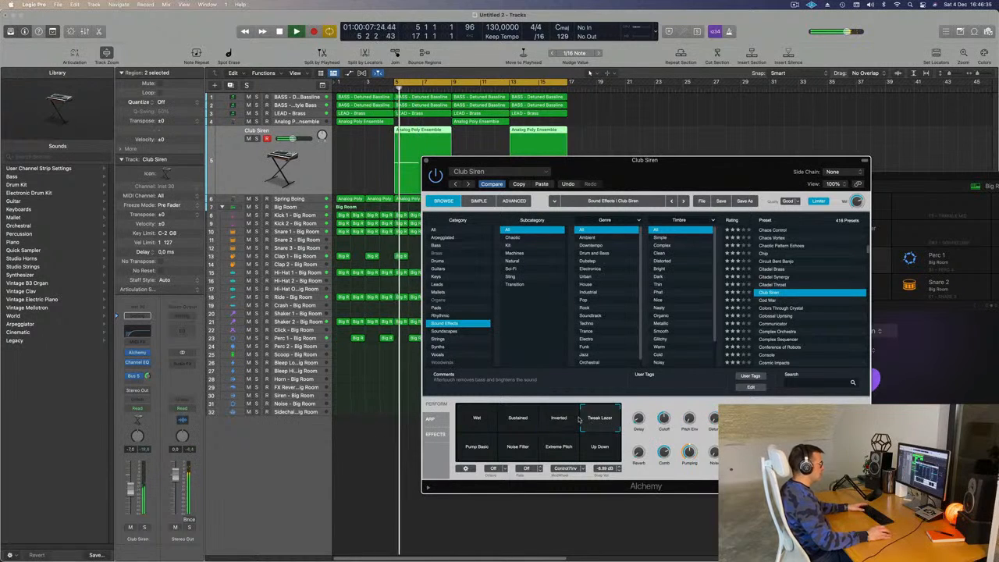
click(467, 457)
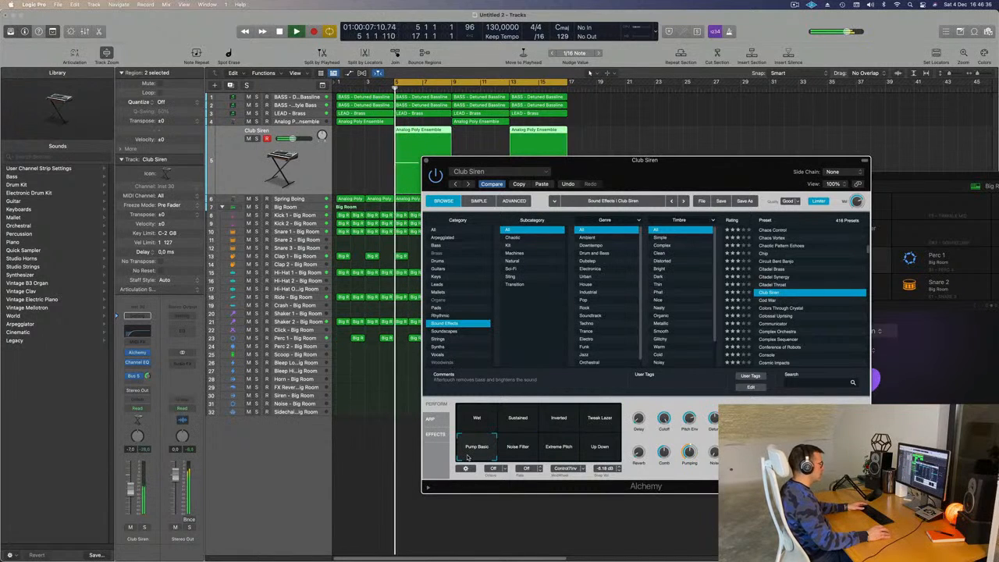
click(528, 449)
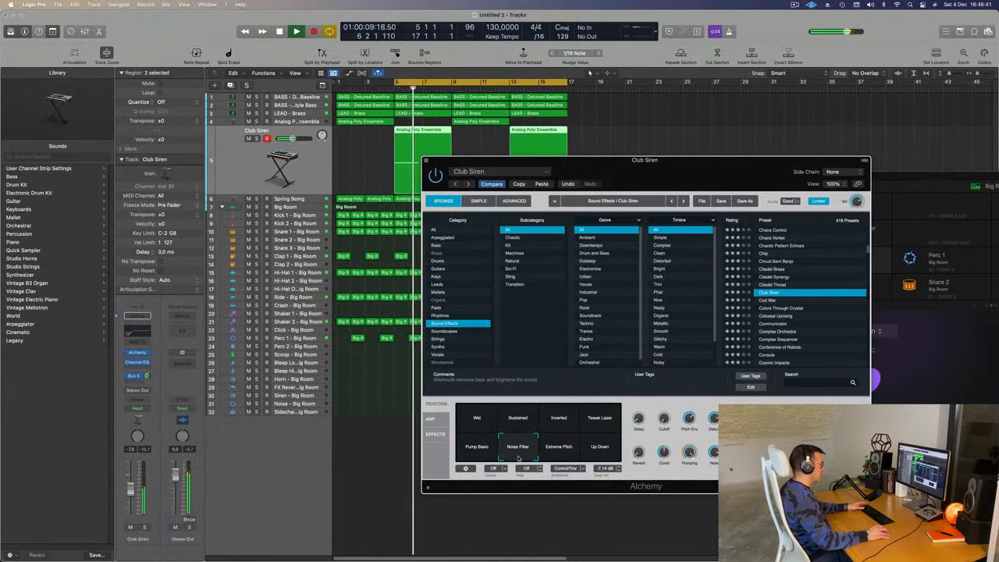
click(565, 455)
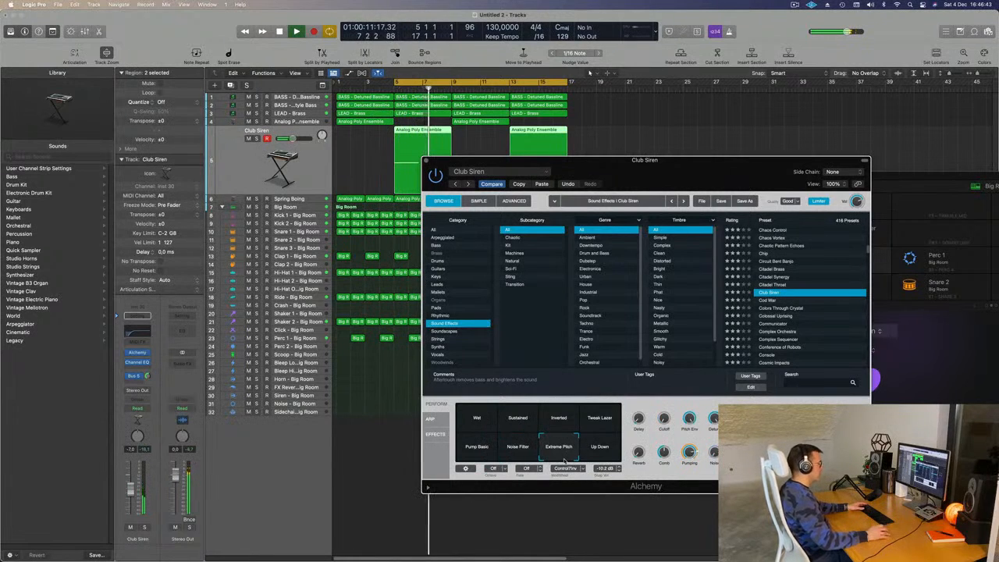
click(606, 453)
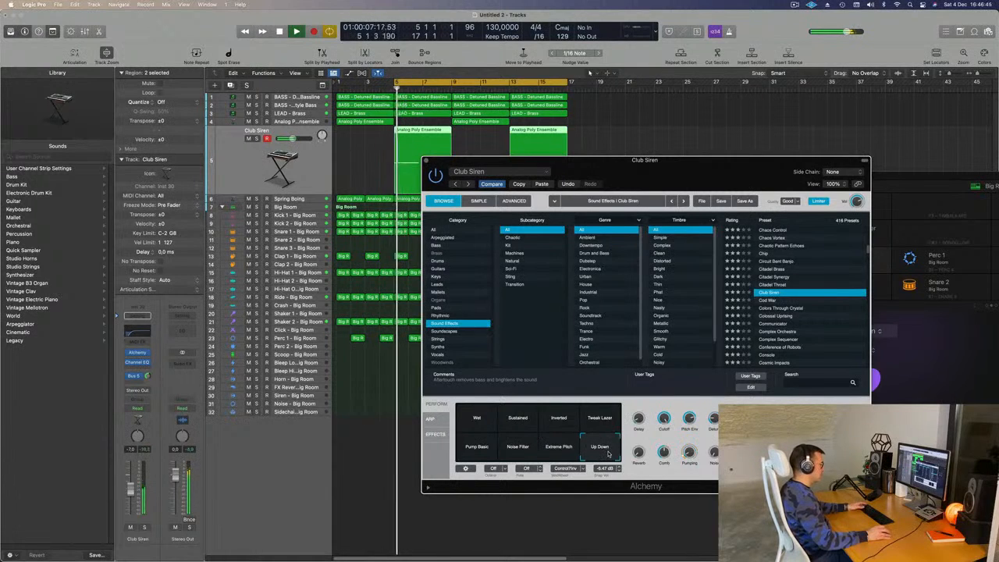
click(477, 420)
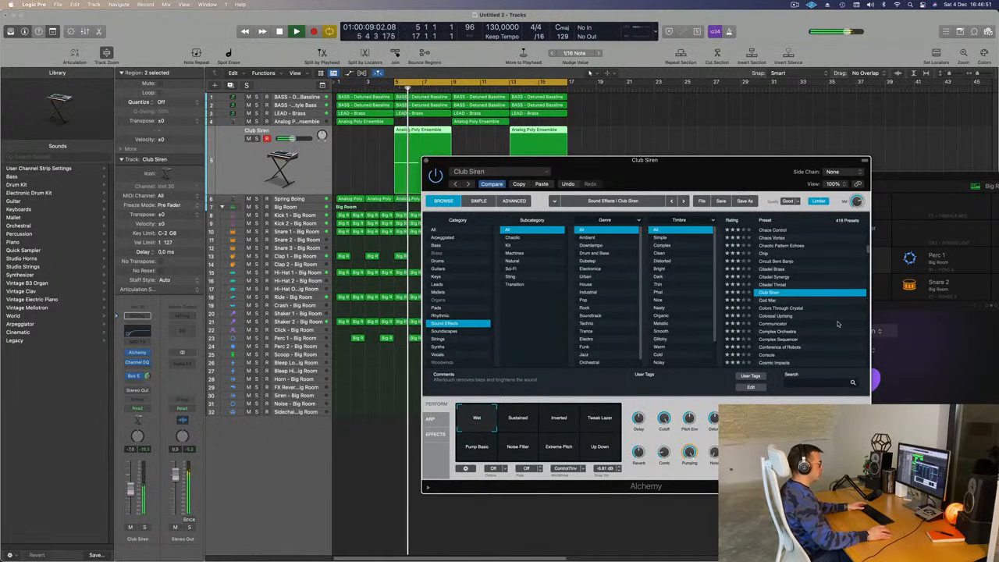
- Try the Cod War and Colors Through Crystal presets, lower the track's level, and load the Communicator preset
drag(719, 176, 737, 165)
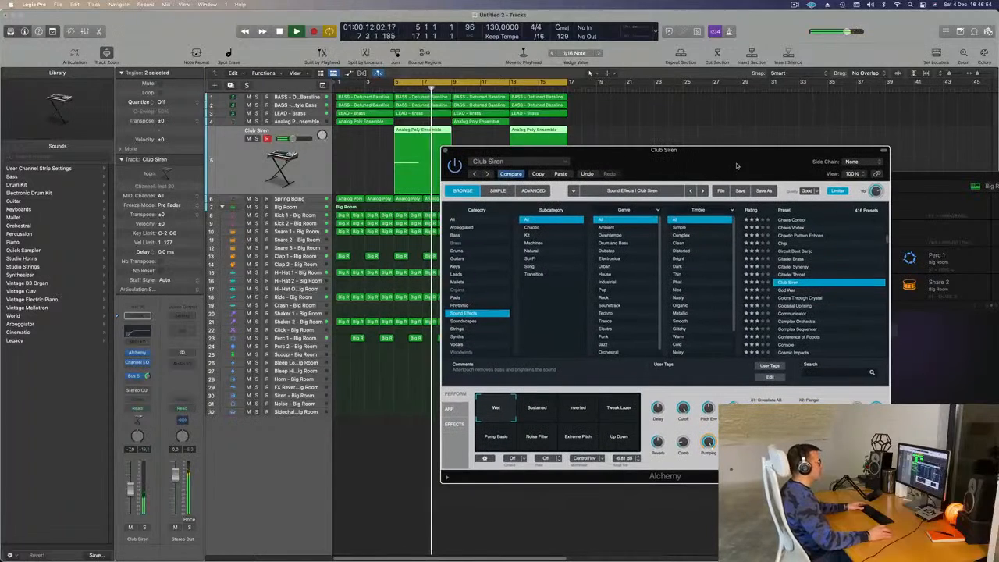
click(788, 292)
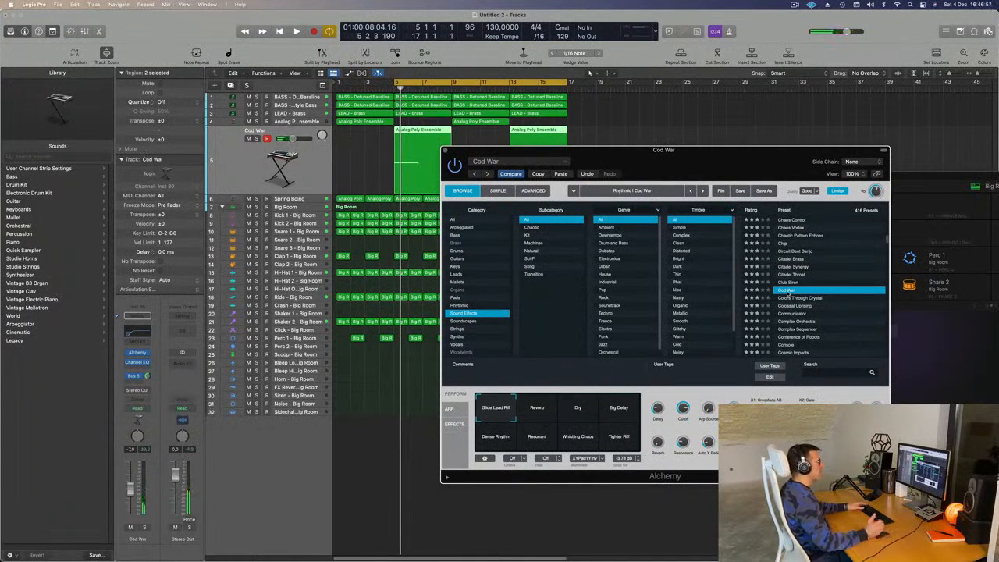
click(792, 298)
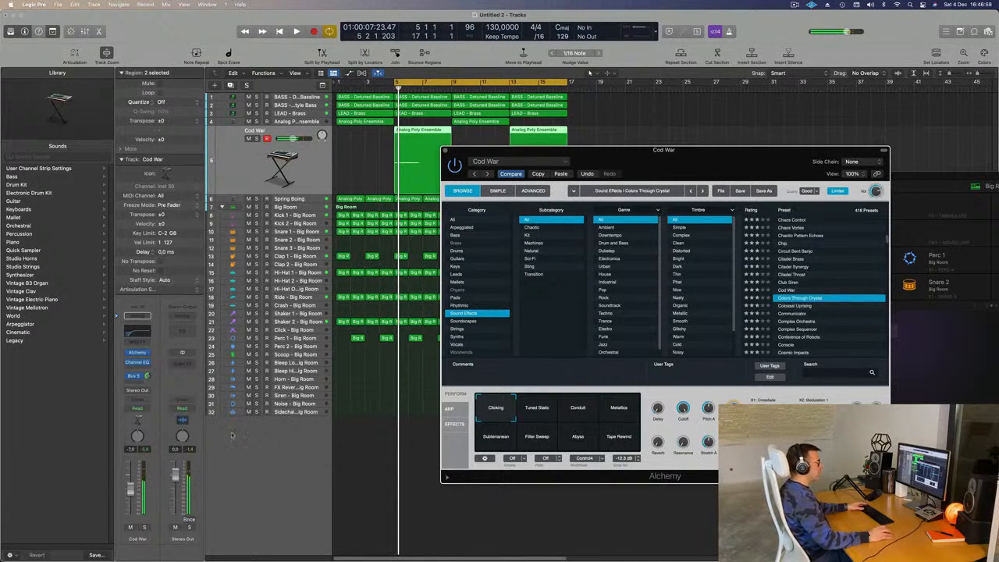
click(590, 72)
key(space)
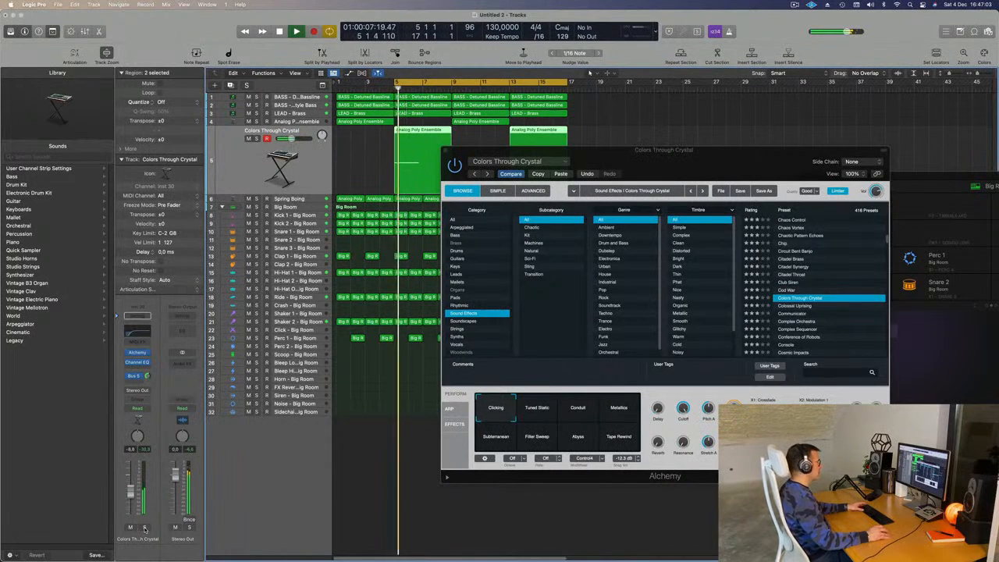
click(798, 320)
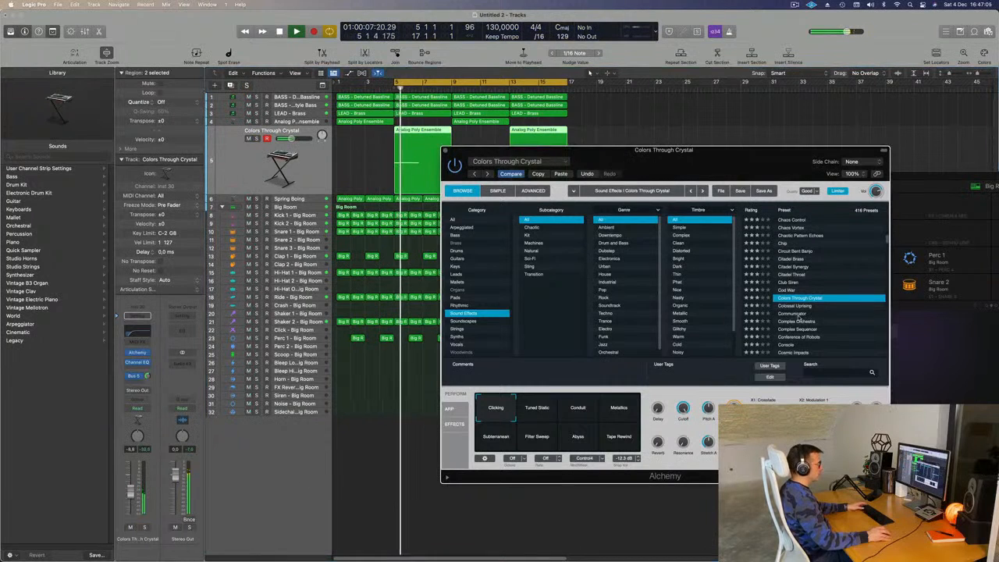
click(798, 315)
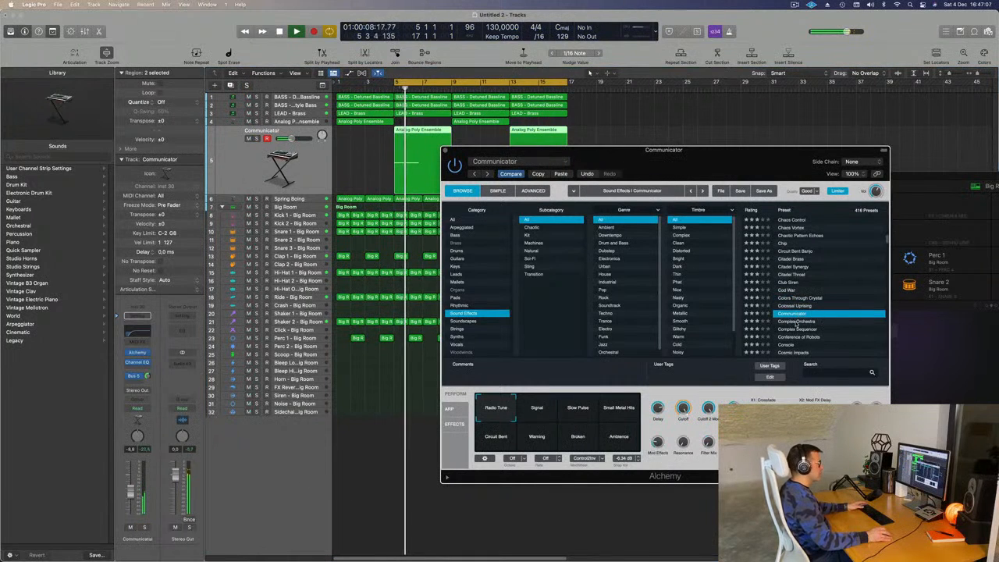
- Audition the Complex Orchestra preset in the mix and soloed, and switch to Complex Sequencer
click(796, 322)
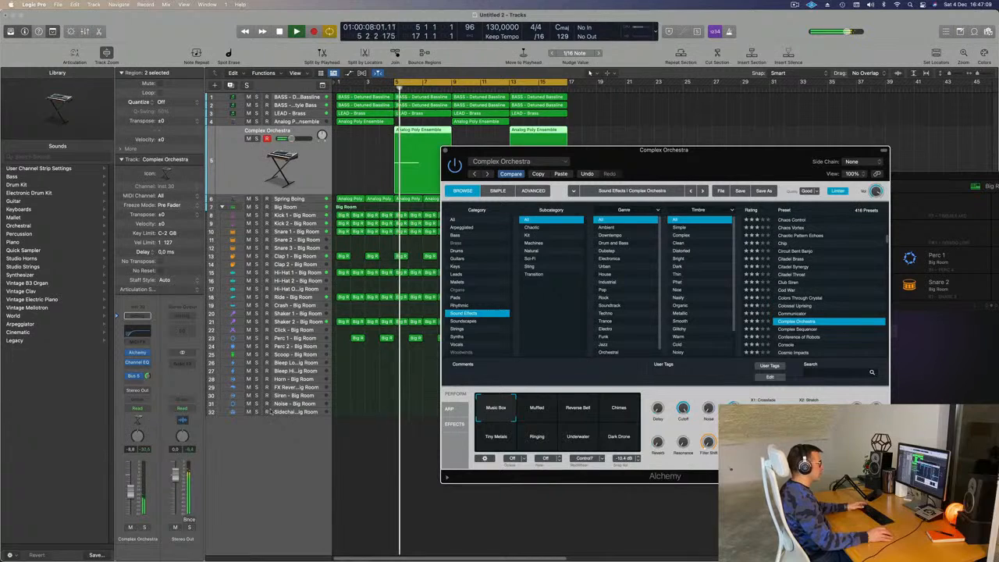
click(144, 528)
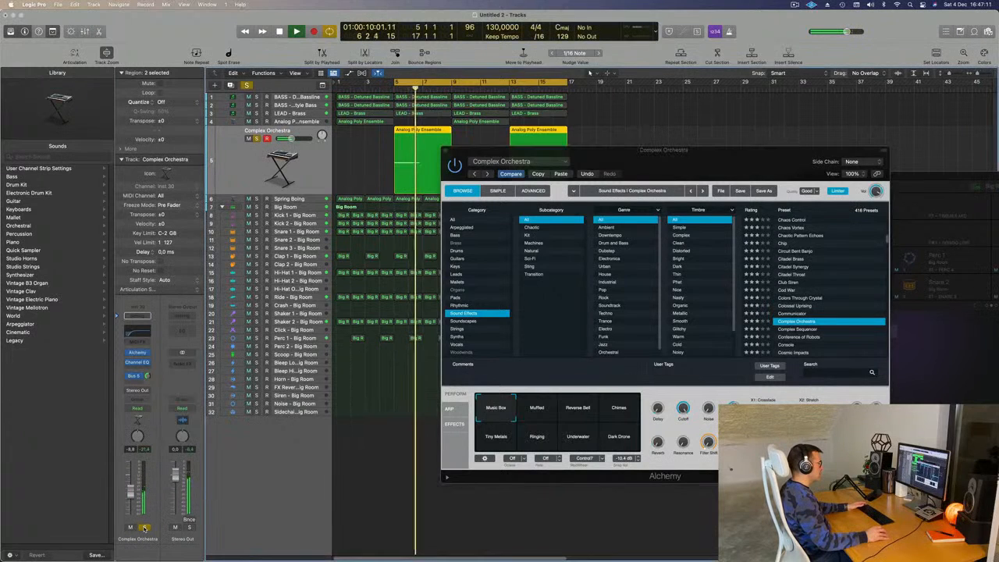
click(144, 528)
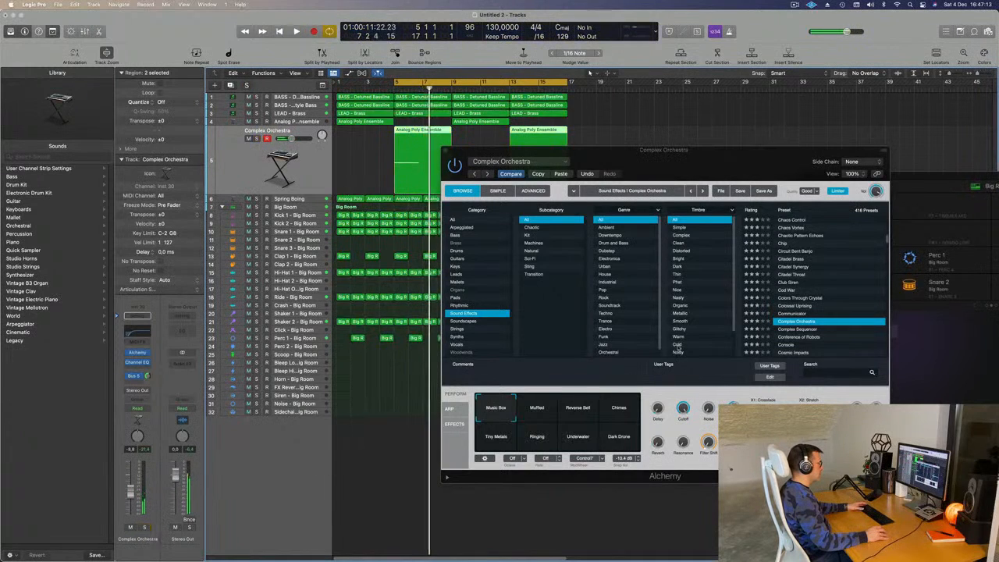
click(796, 329)
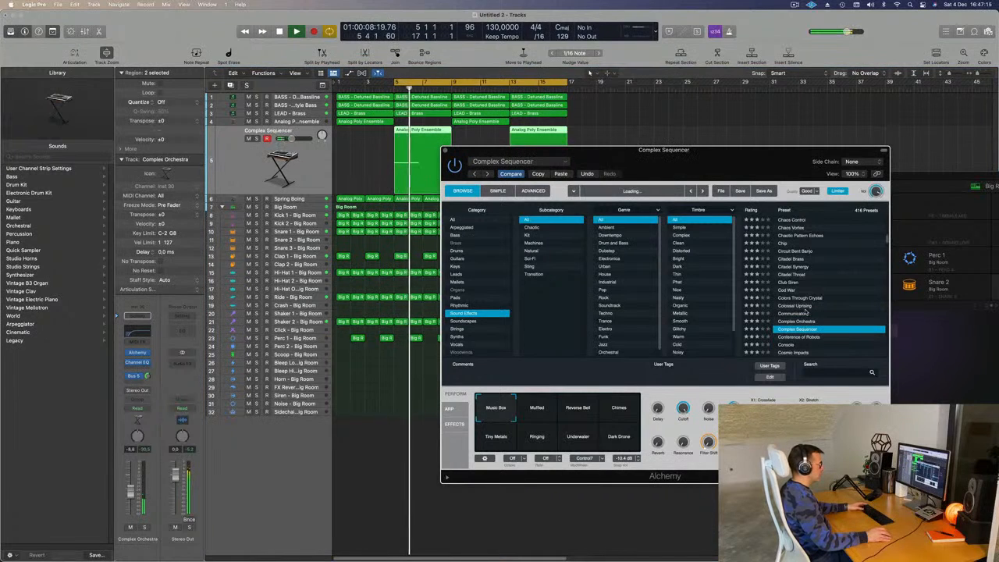
- Audition the Conference of Robots, Cosmic Impacts and Cosmic Storm presets against the looping song
scroll(833, 313, down, 1)
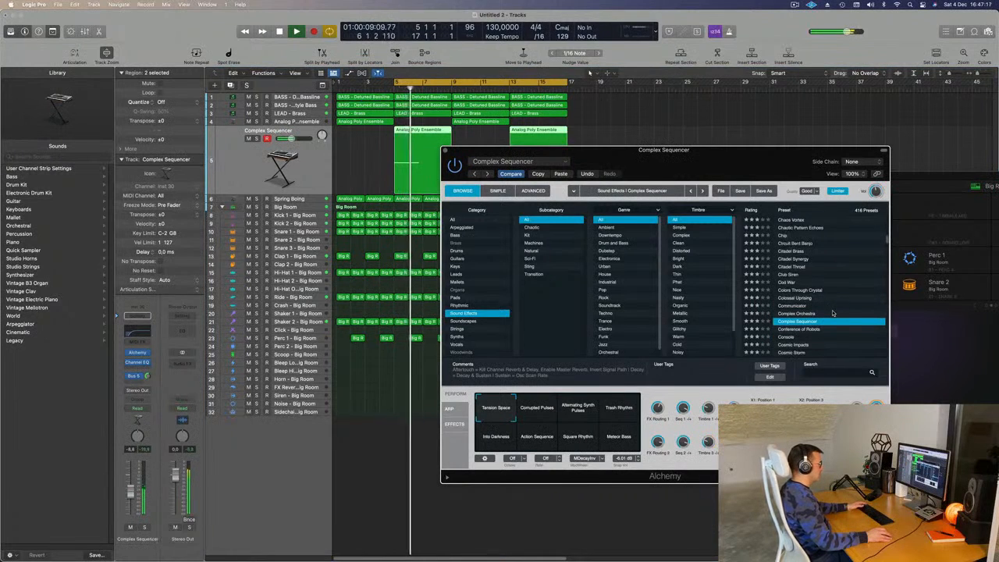
click(804, 330)
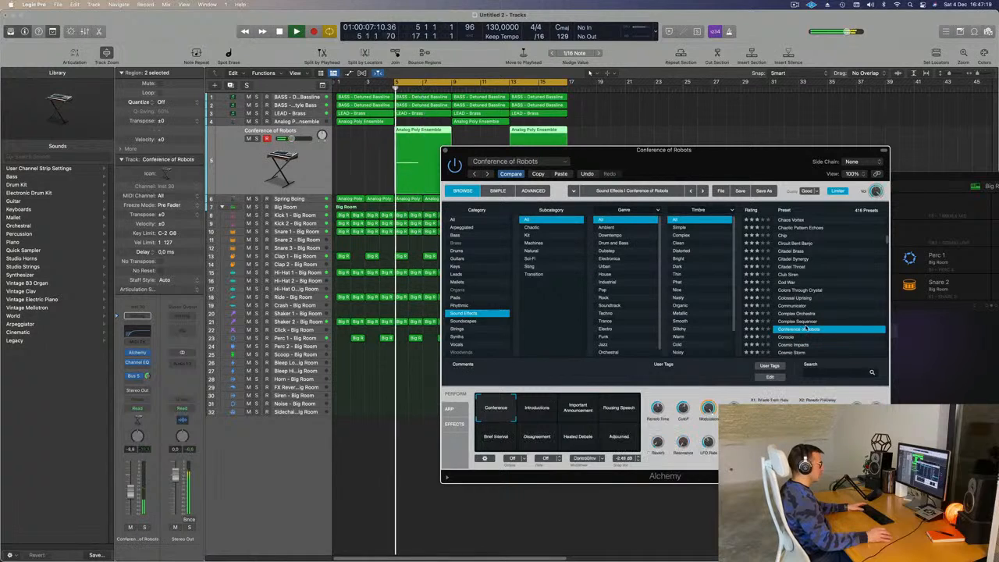
scroll(843, 302, down, 5)
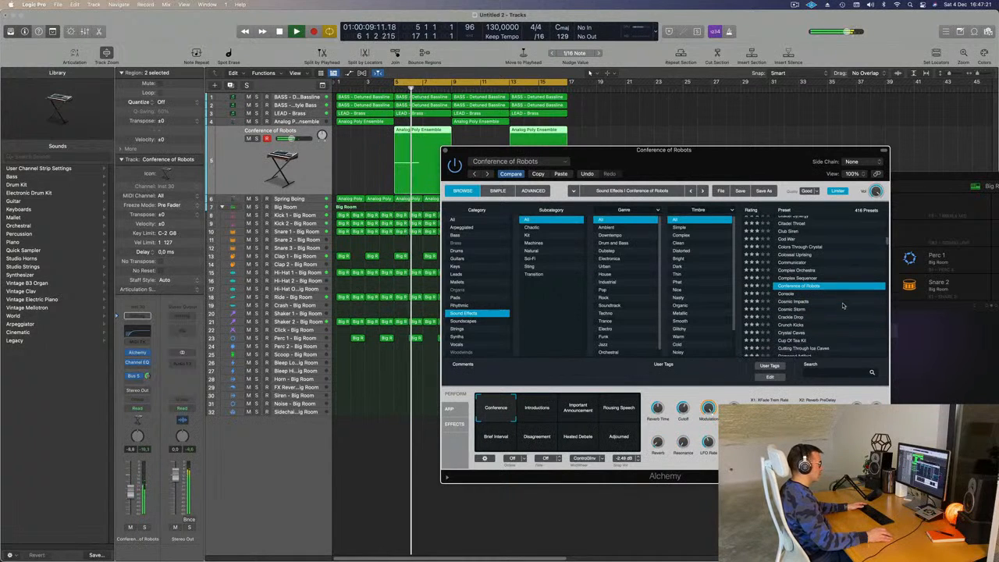
click(796, 294)
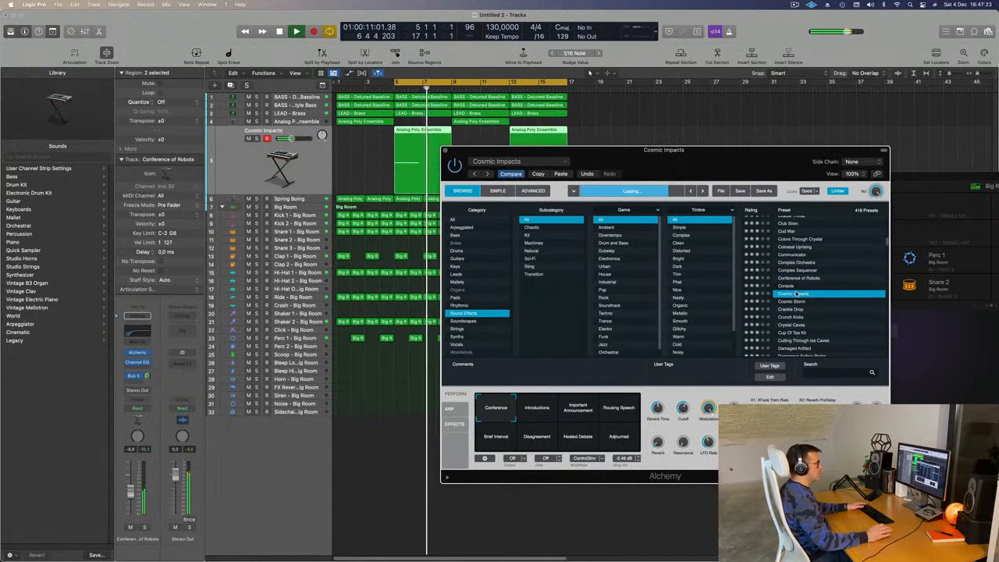
scroll(830, 296, down, 1)
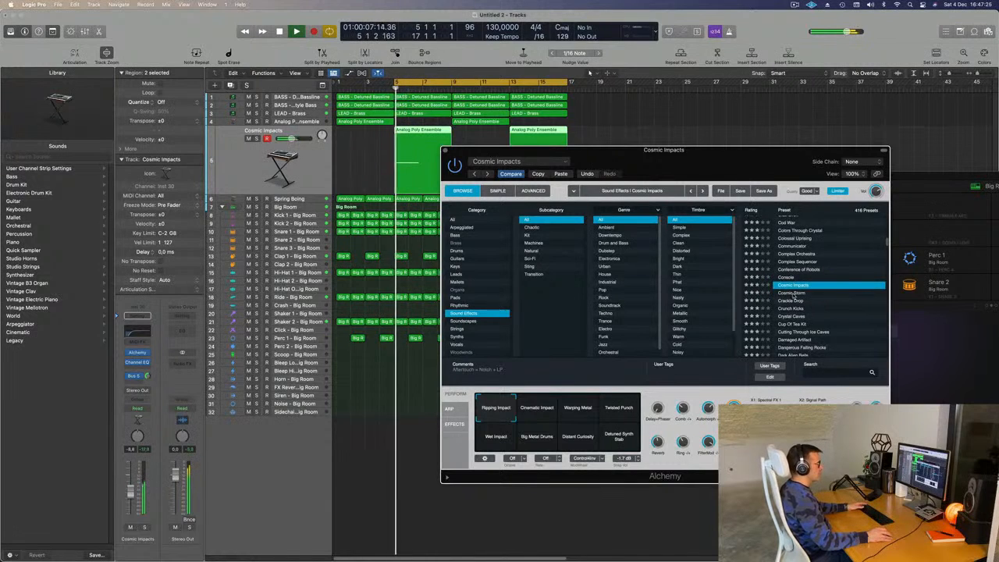
click(792, 294)
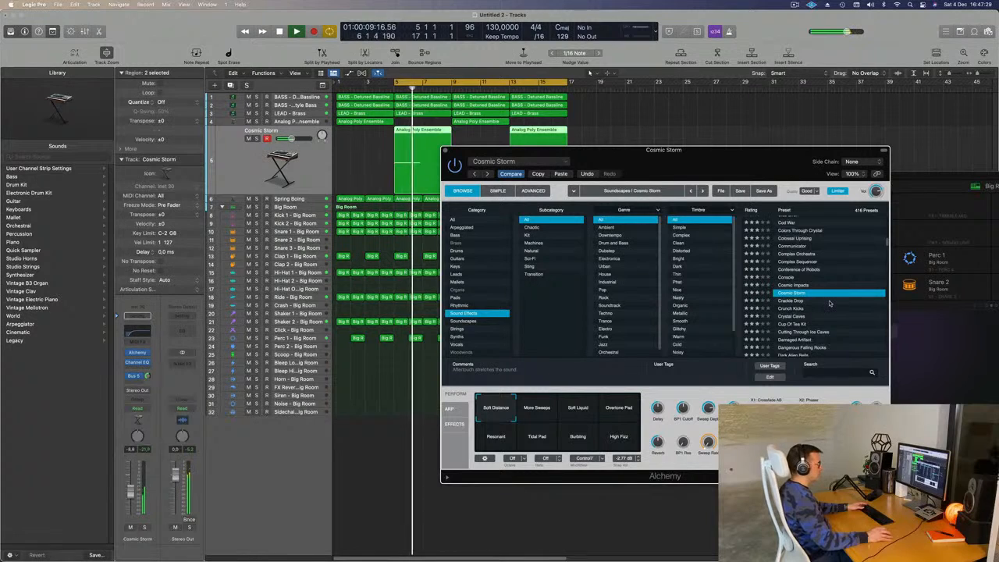
- Try the Dark Eruption preset and load Dark Mallet Echoes in its place
scroll(830, 304, down, 6)
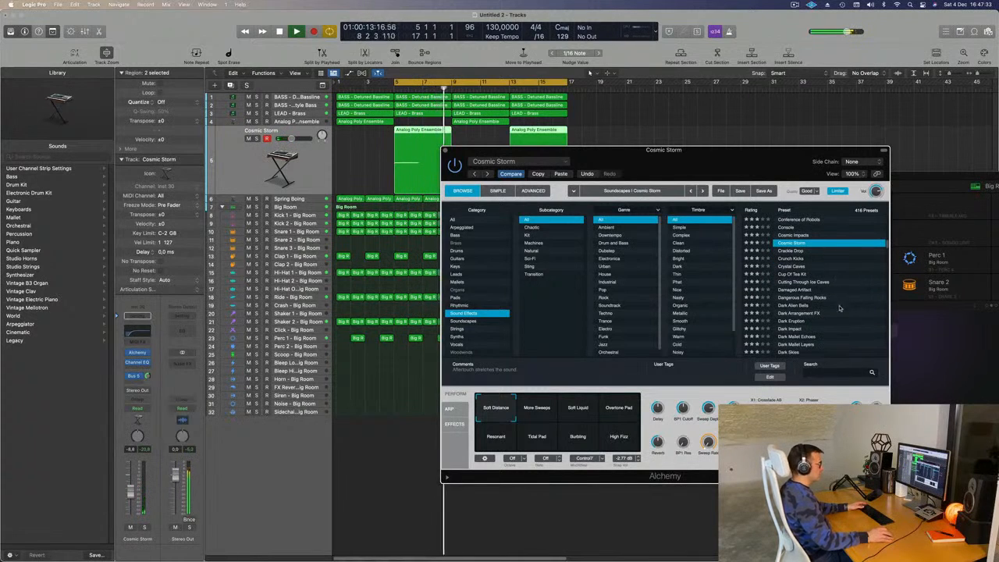
click(794, 320)
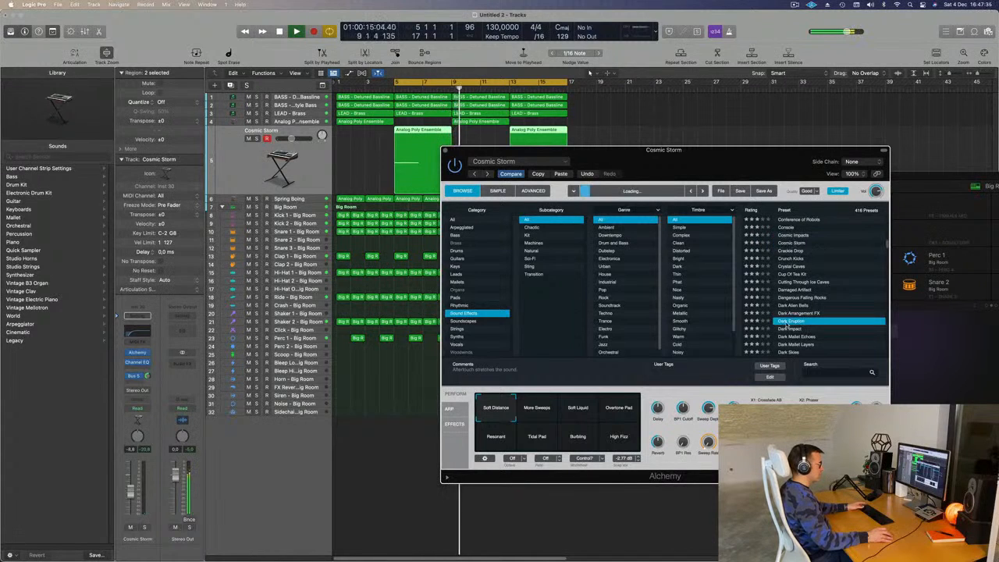
scroll(845, 317, down, 3)
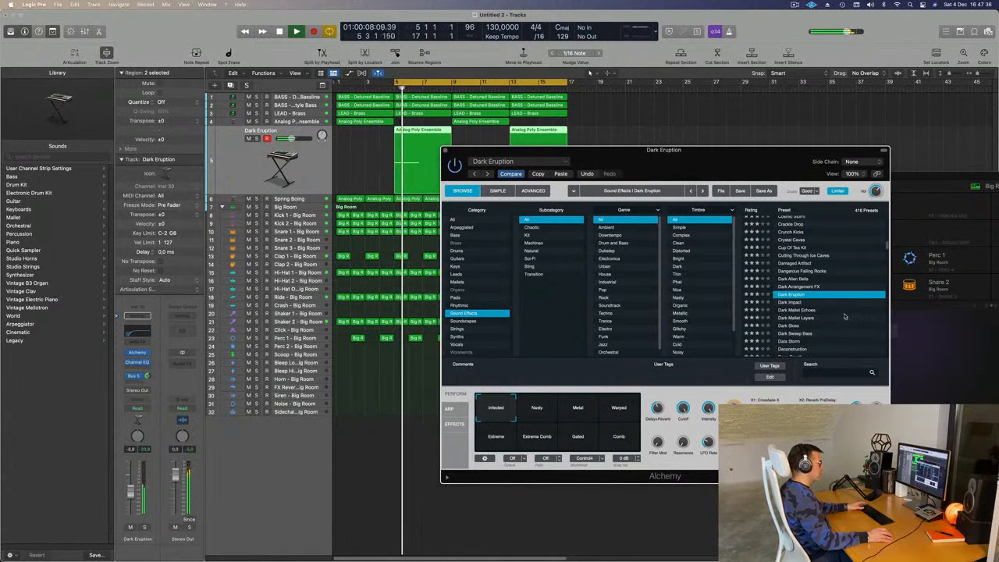
click(804, 311)
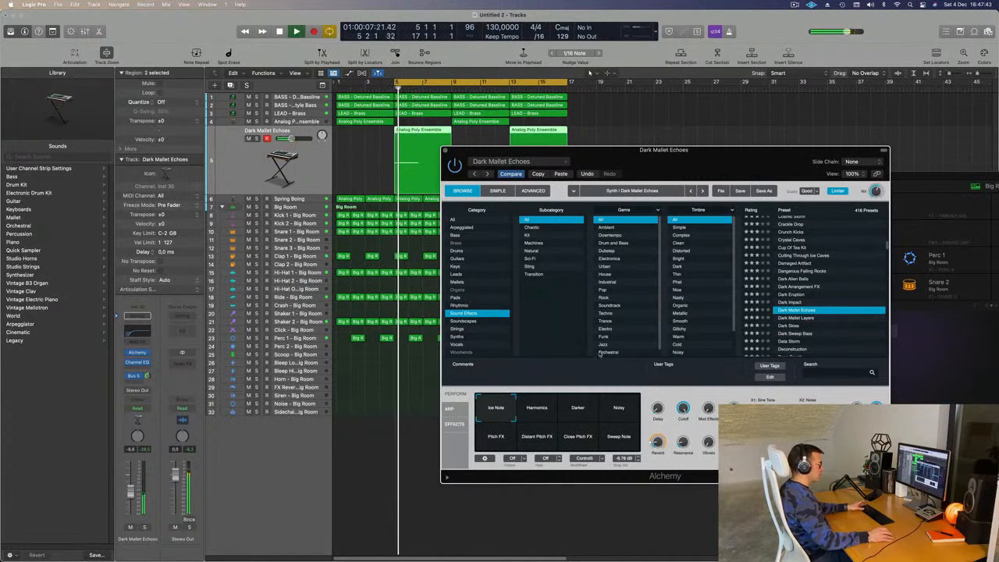
- Audition the Harmonics, Darker, Ice Note and Pitch FX snapshots of Dark Mallet Echoes, soloing the track briefly on Pitch FX
click(539, 414)
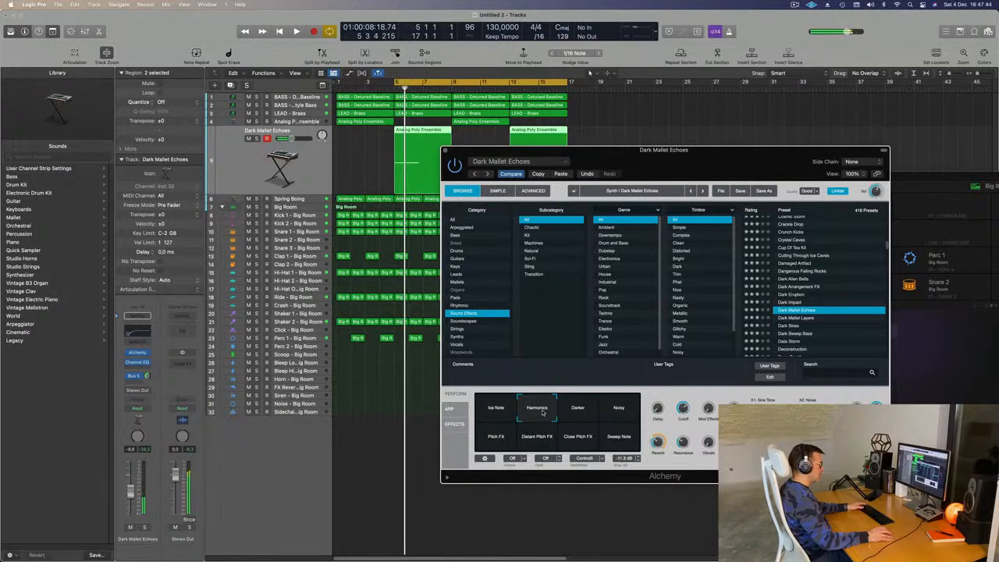
click(589, 413)
click(535, 414)
click(500, 412)
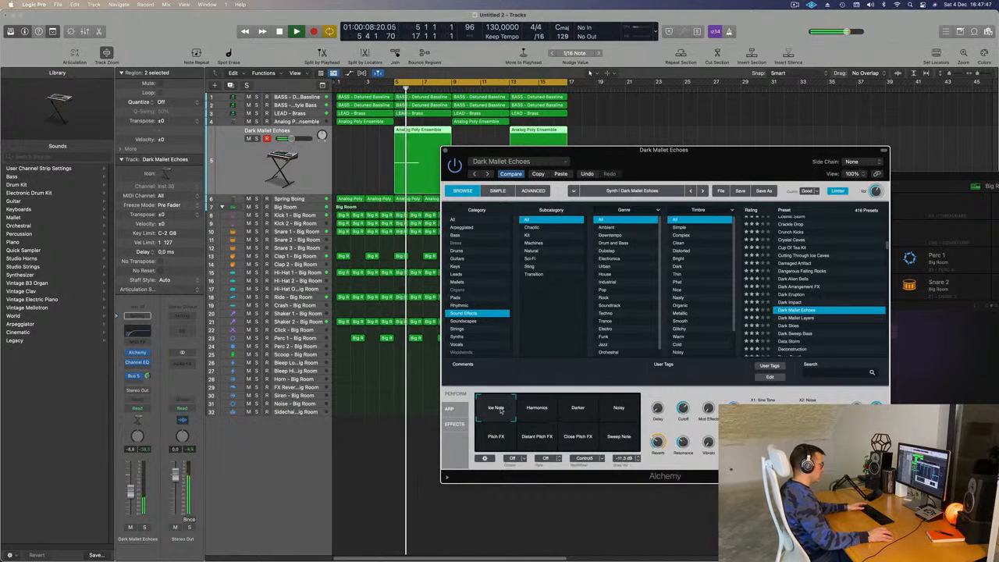
click(492, 441)
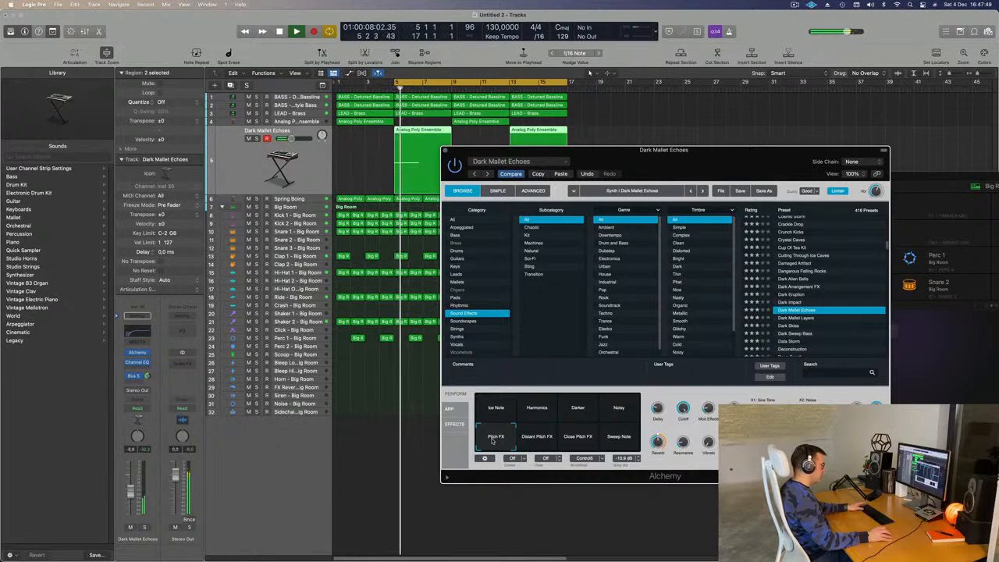
click(144, 528)
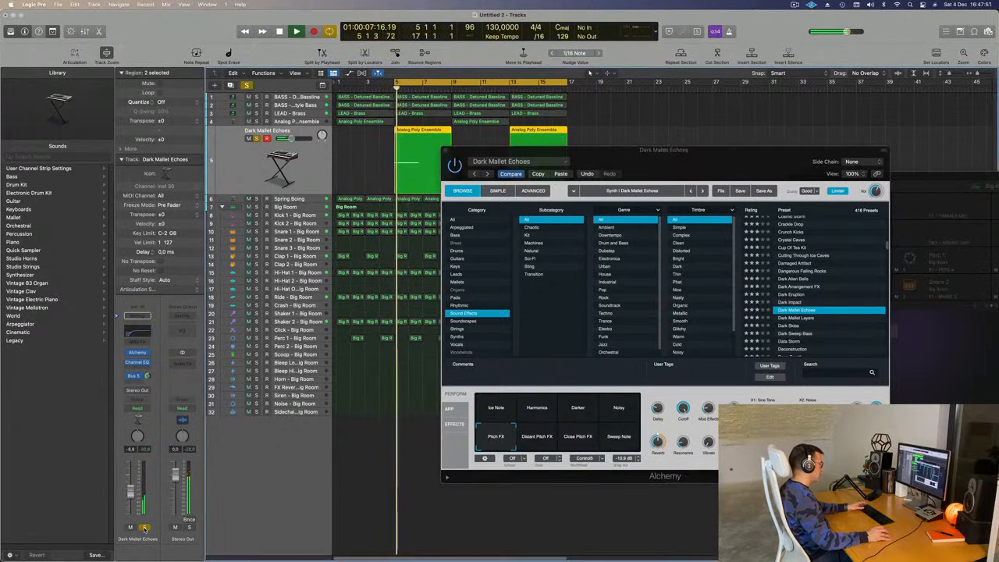
click(145, 528)
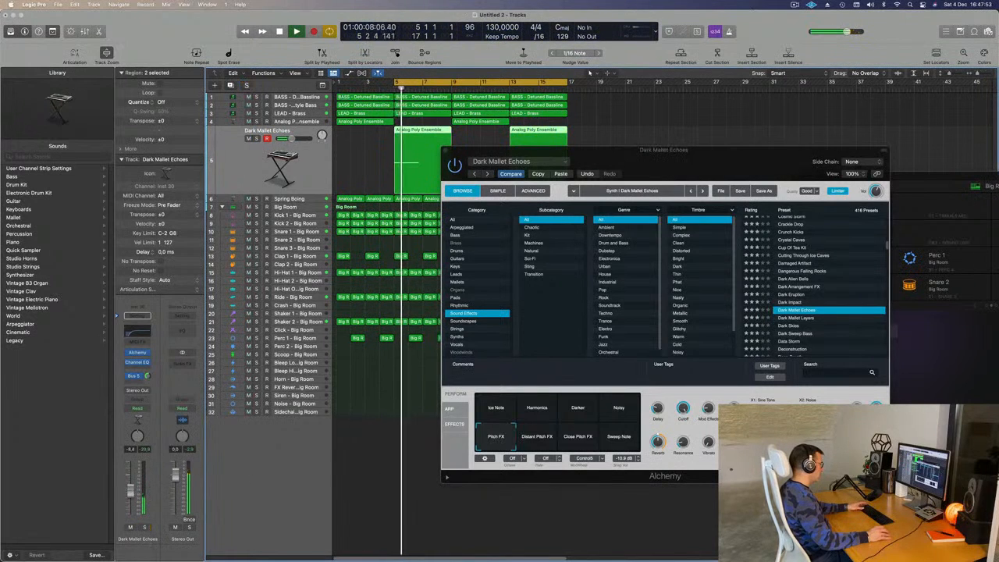
- Compare the Distant Pitch FX and Close Pitch FX snapshots, return to Ice Note, and trim the Dark Mallet Echoes track's level
click(546, 439)
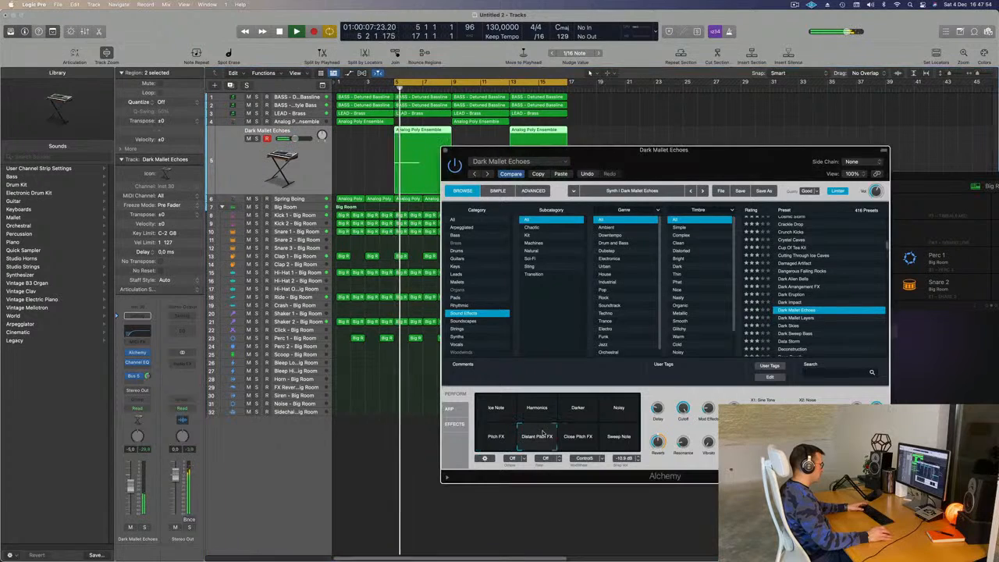
click(585, 442)
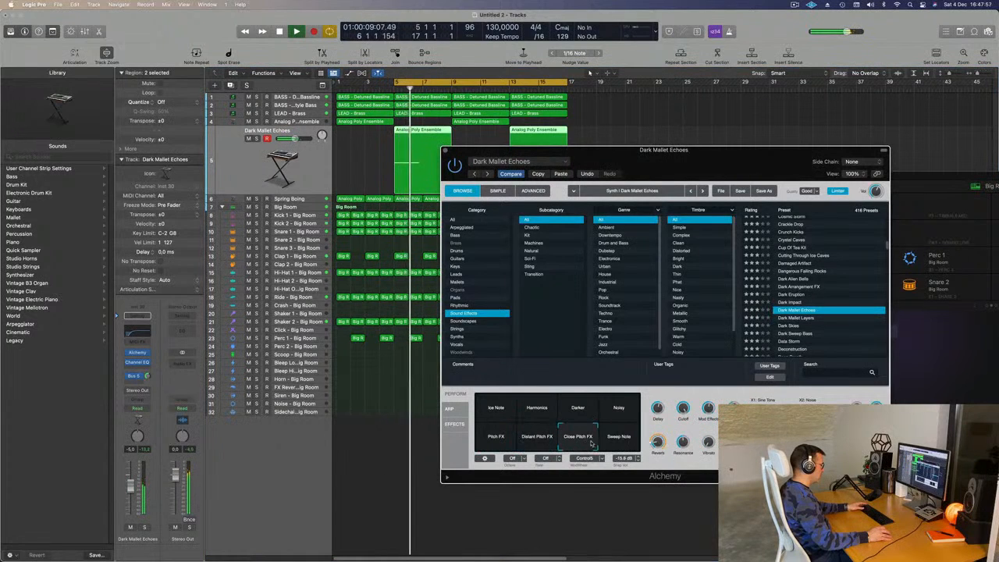
click(497, 407)
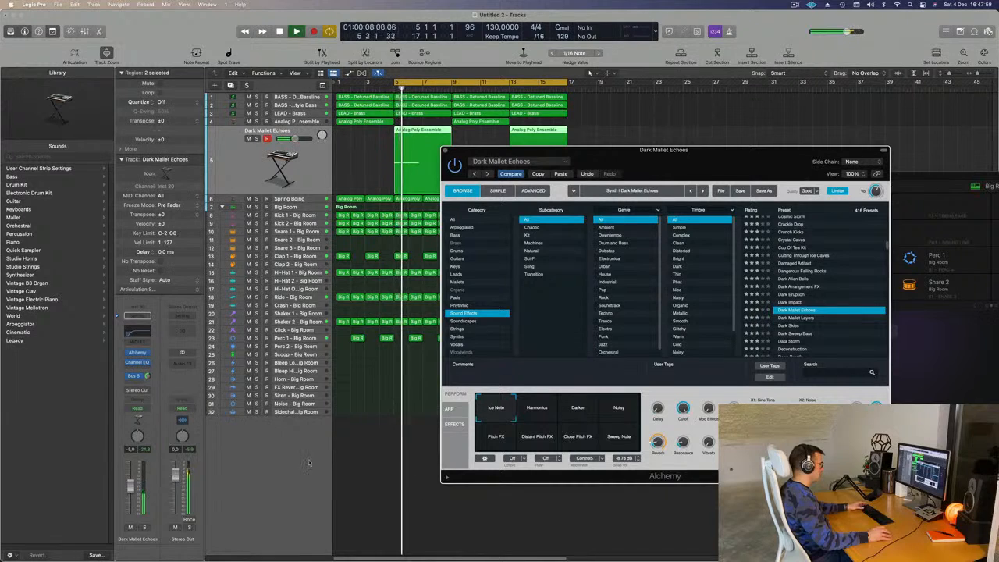
drag(131, 489, 131, 492)
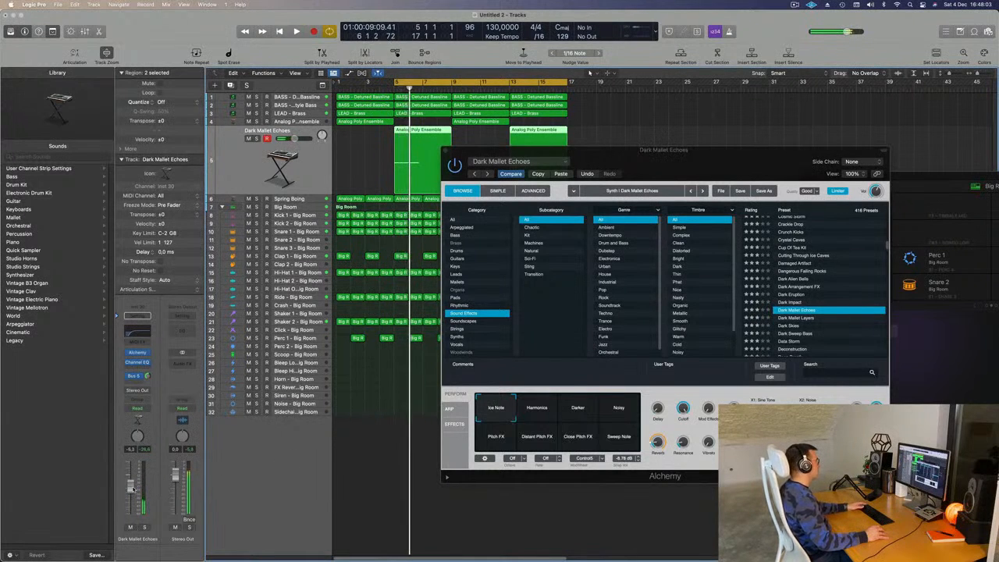
- Close the Alchemy window, extend the cycle range back to bar 1, and play the arrangement from the start
click(446, 150)
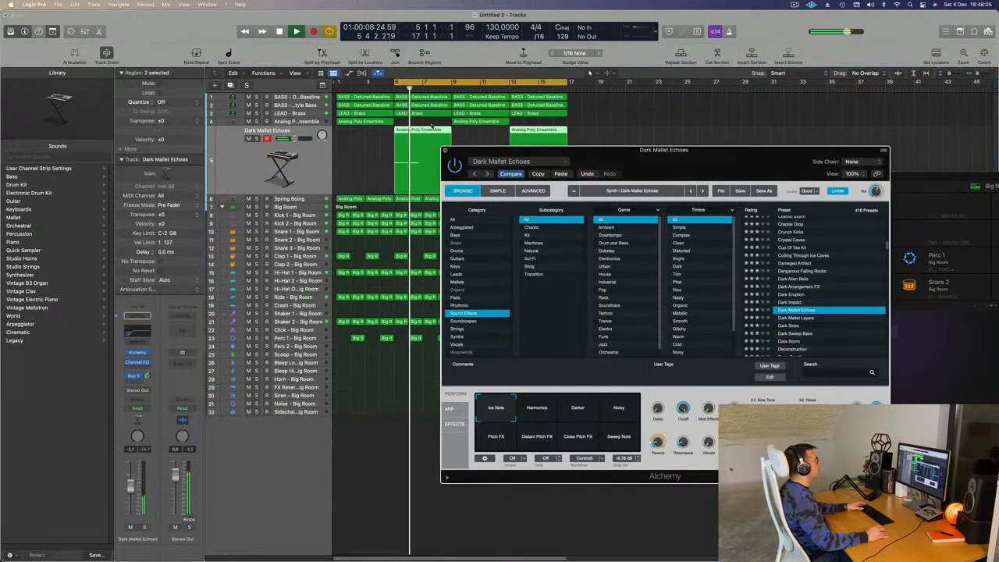
key(Return)
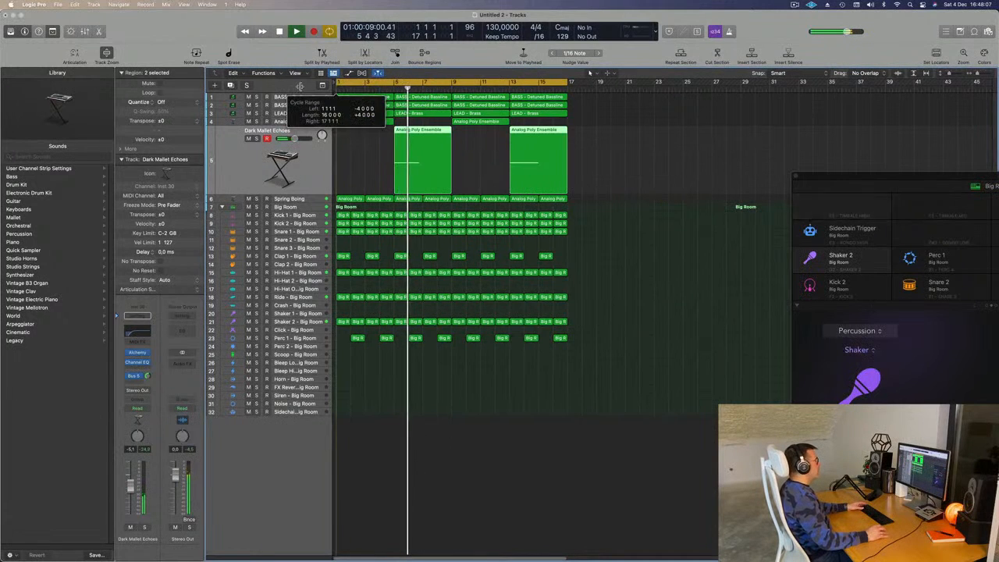
key(space)
click(291, 117)
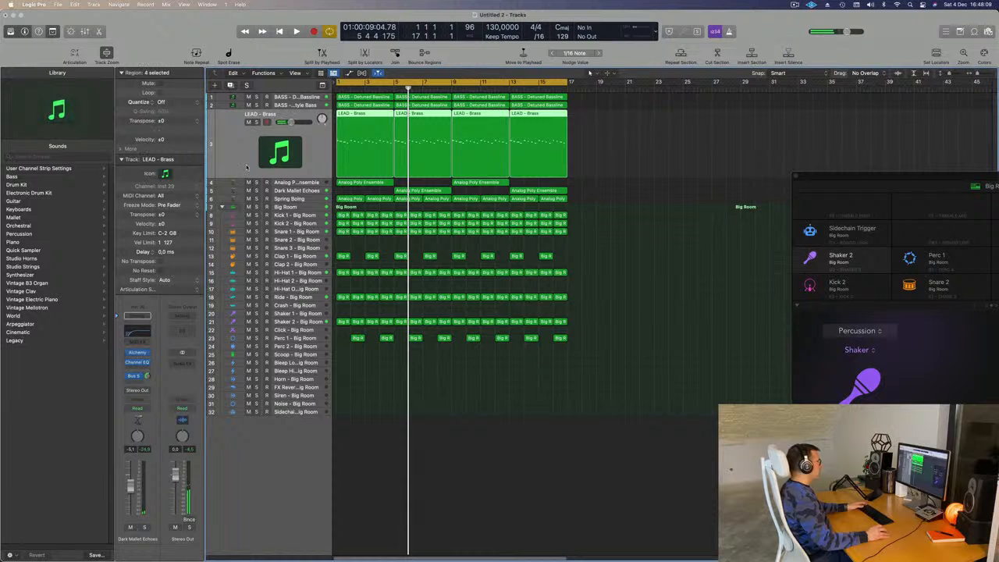
key(Return)
key(space)
- Boost the high shelf in the Analog Poly Ensemble track's Channel EQ by 5.6 dB at 4220 Hz and close the EQ
click(297, 181)
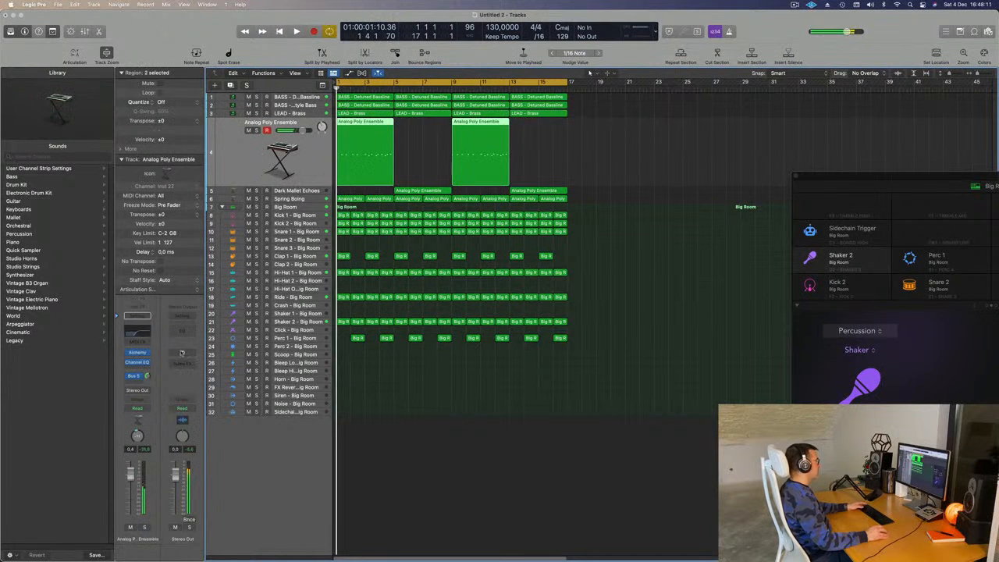
key(Return)
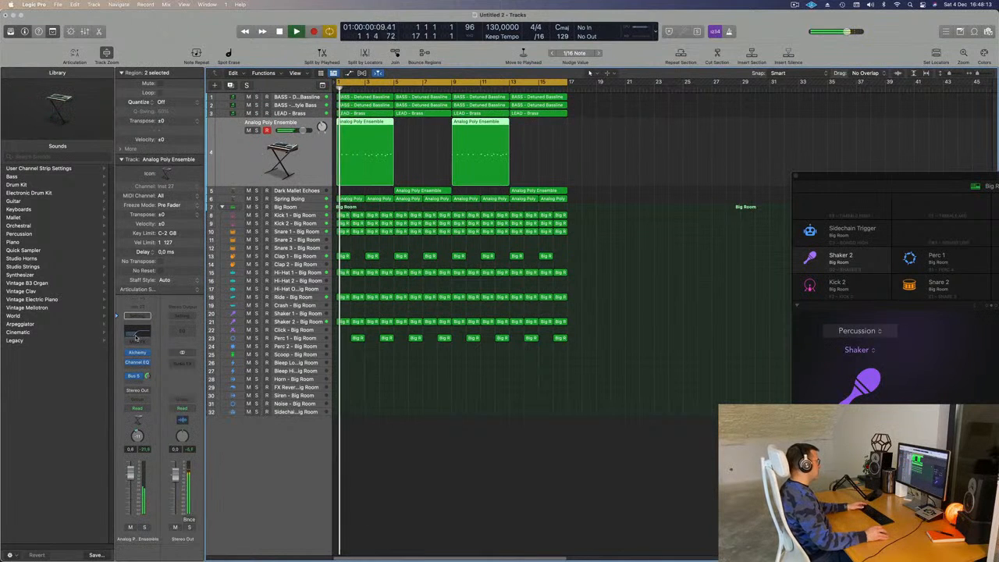
click(137, 335)
drag(776, 263, 711, 248)
key(space)
key(space)
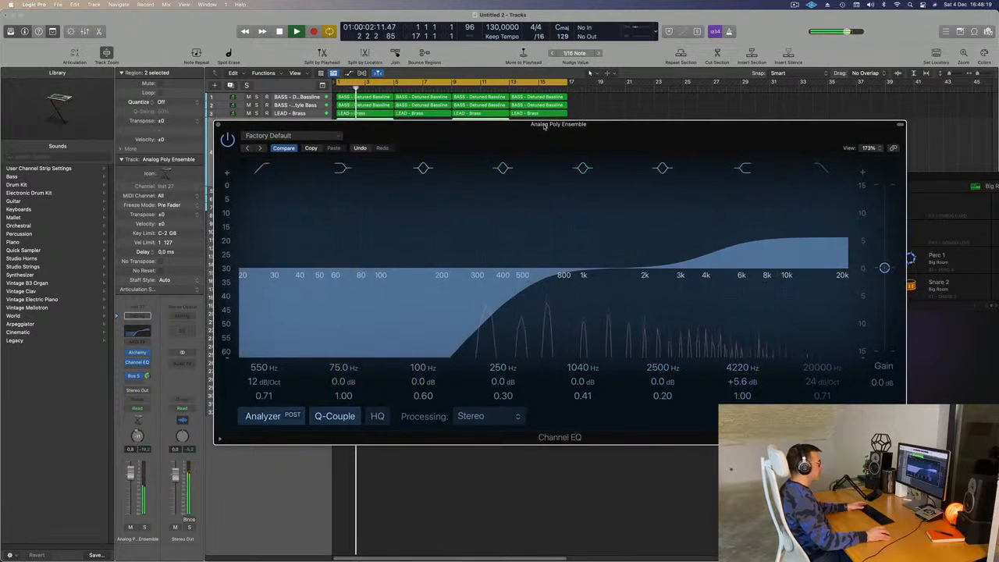
drag(226, 125, 305, 130)
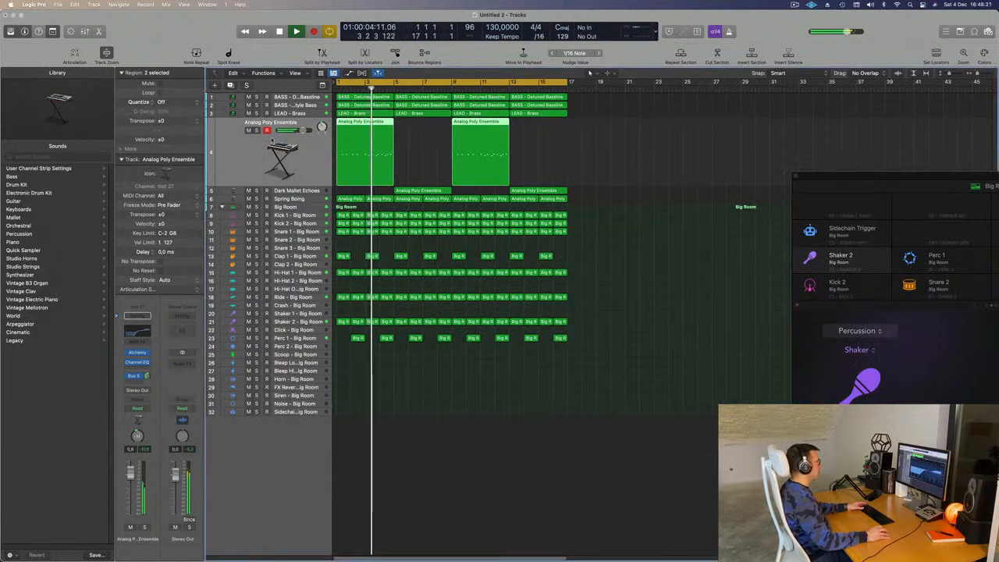
- Fine-tune the Dark Mallet Echoes track's level against the Analog Poly Ensemble during playback
click(301, 129)
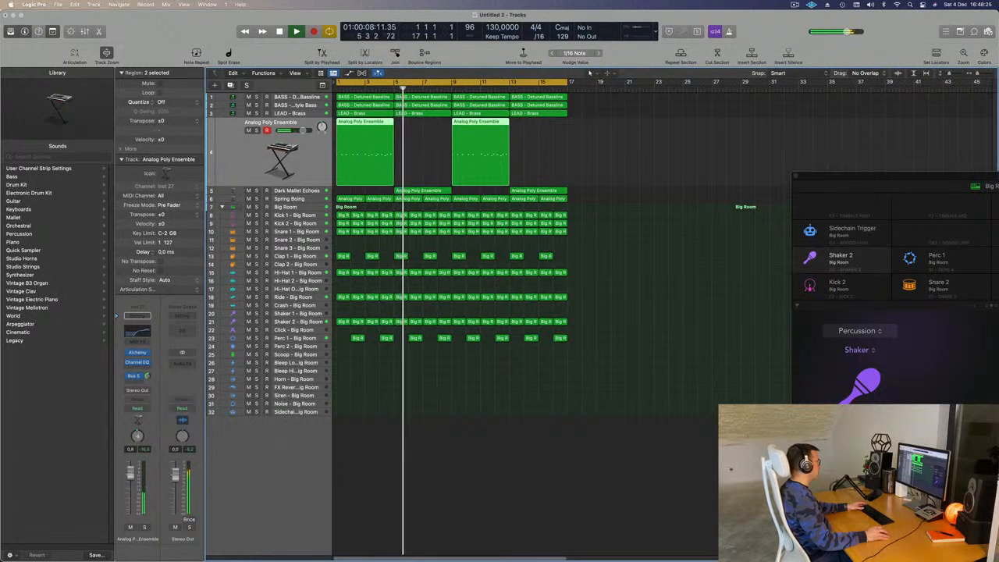
click(301, 193)
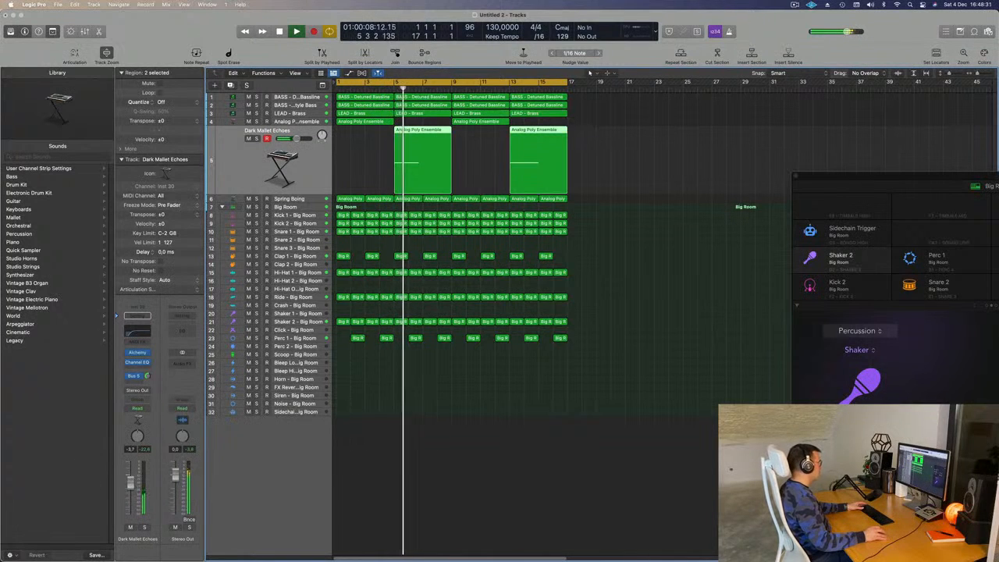
click(481, 457)
- Play from the start with Ride - Big Room muted for comparison, unmute it, and lower its level to -16.2 dB
key(super+Left)
key(super+Left)
key(super+Left)
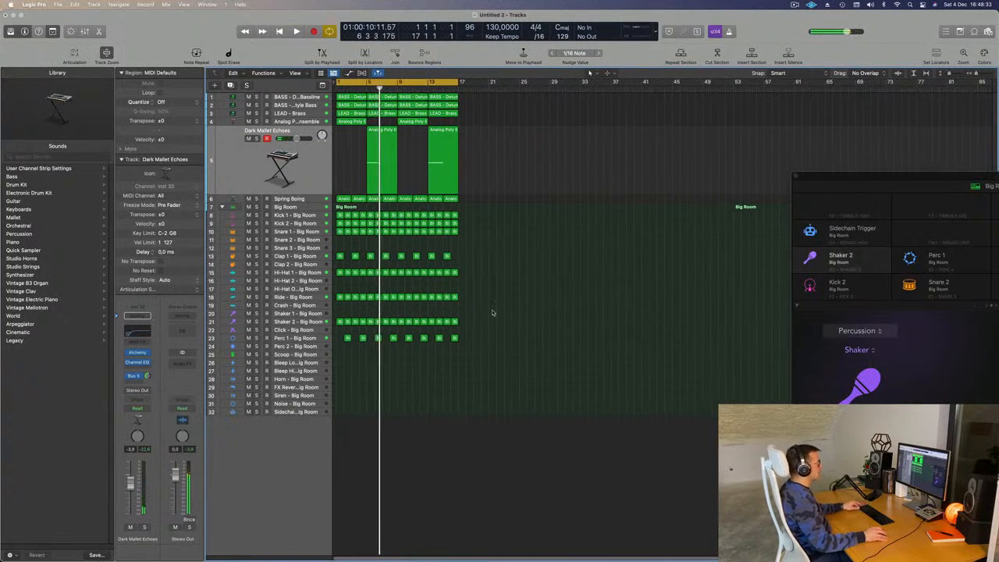
key(Return)
click(313, 297)
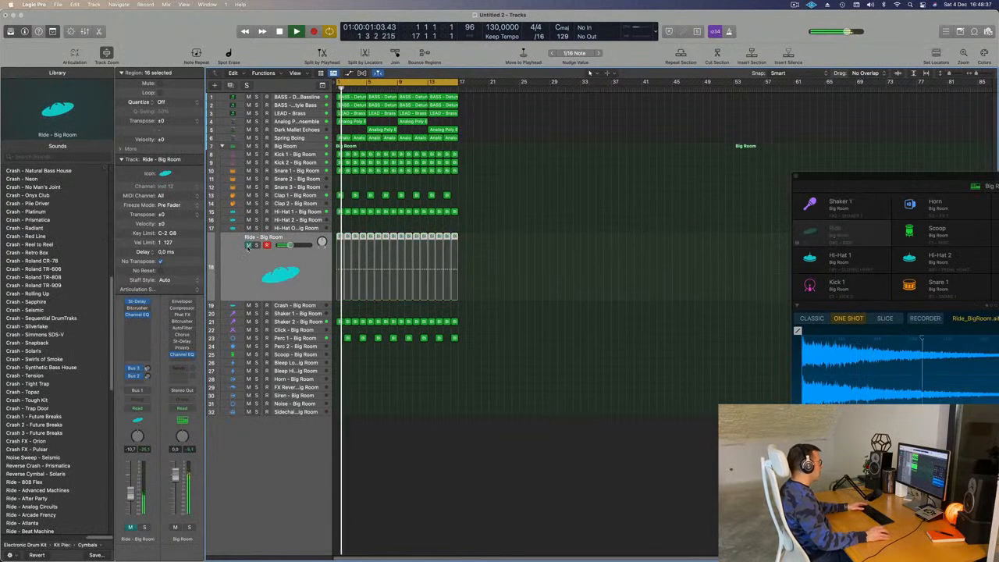
drag(290, 246, 286, 246)
click(573, 252)
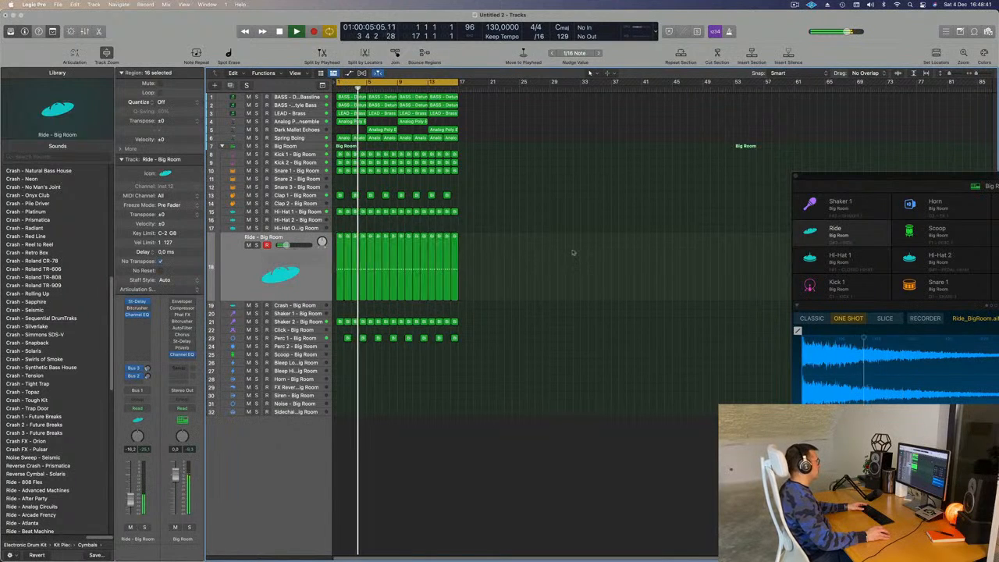
- Stop playback, select every region in the arrangement and repeat the 16-bar section three times
key(space)
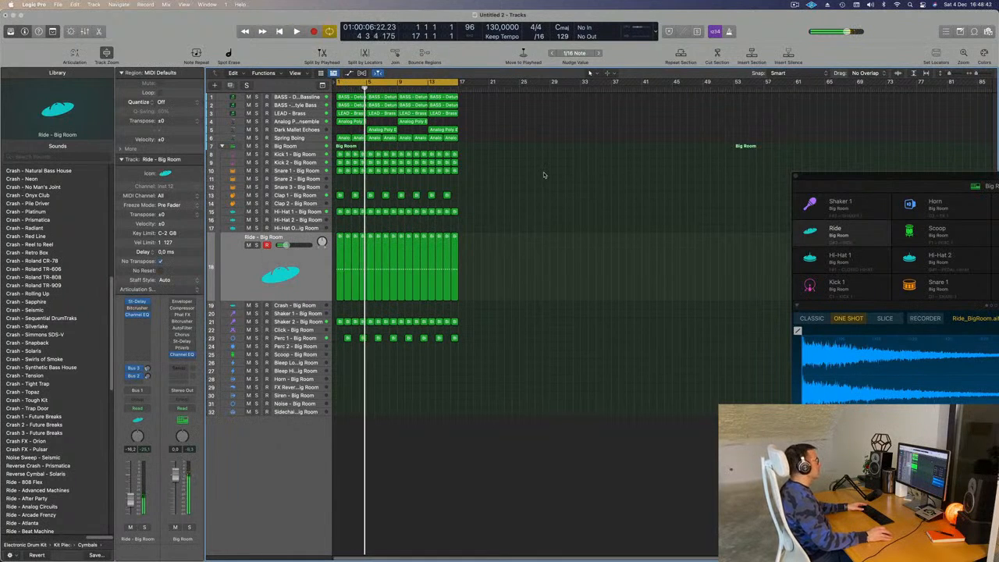
key(super+a)
key(super+r)
key(super+r)
key(super+r)
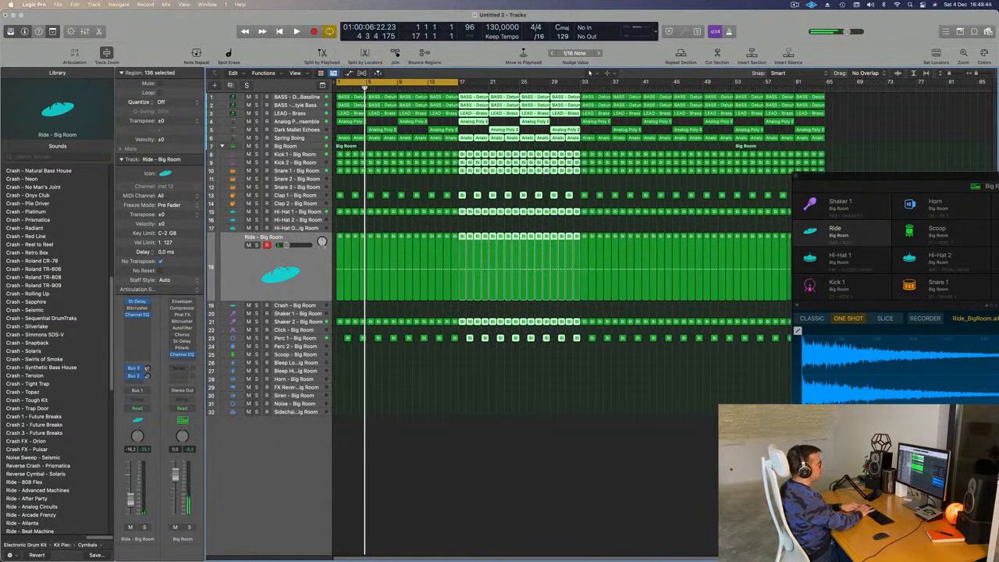
- Extend the cycle range to bar 65 to cover the whole arrangement and play it from the start
key(space)
key(super+Left)
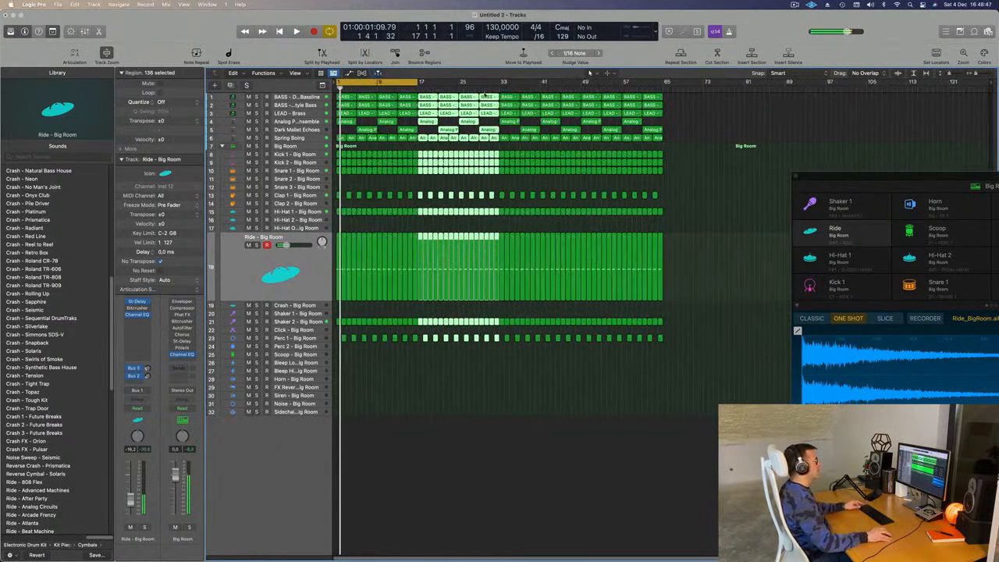
drag(421, 81, 665, 81)
key(space)
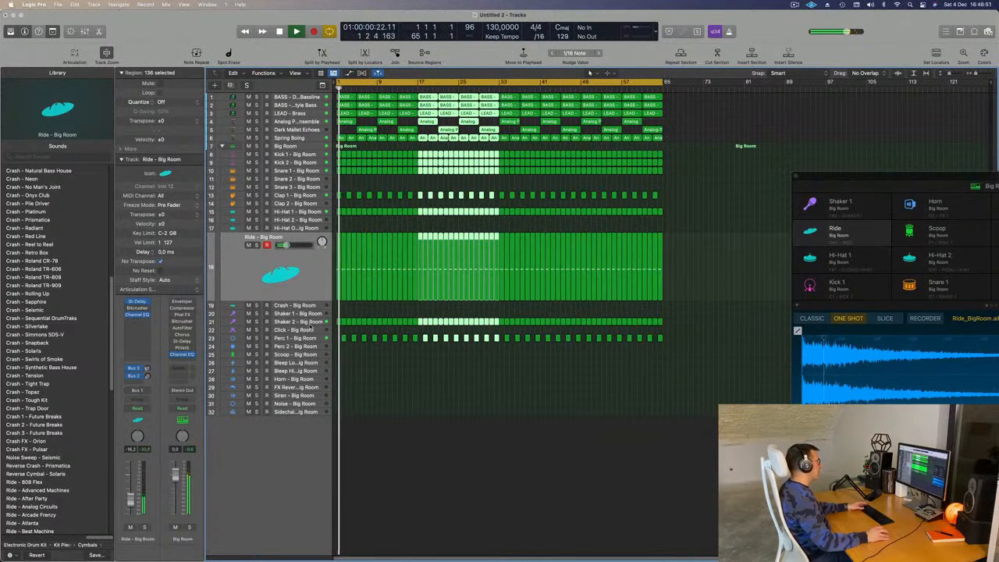
- Lower the Shaker 2 - Big Room track's level to -22.0 dB during playback
click(294, 321)
key(space)
key(space)
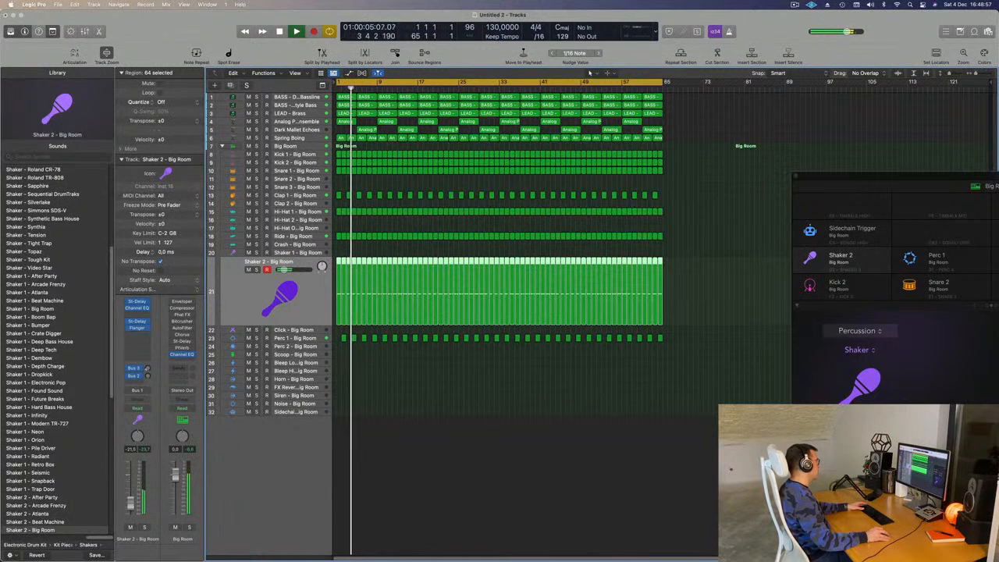
click(467, 440)
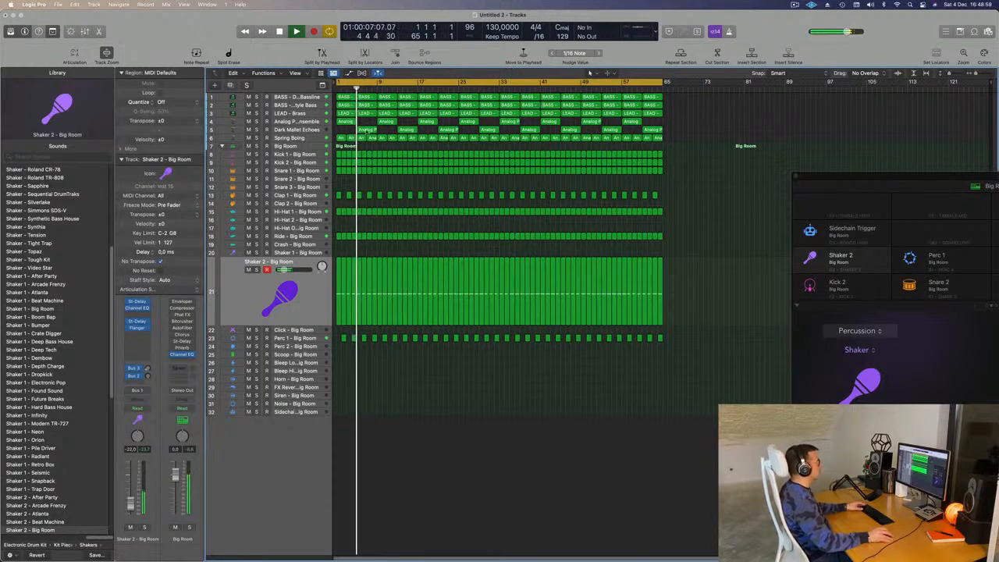
- Color and name all regions in the arrangement by their tracks
scroll(442, 222, up, 3)
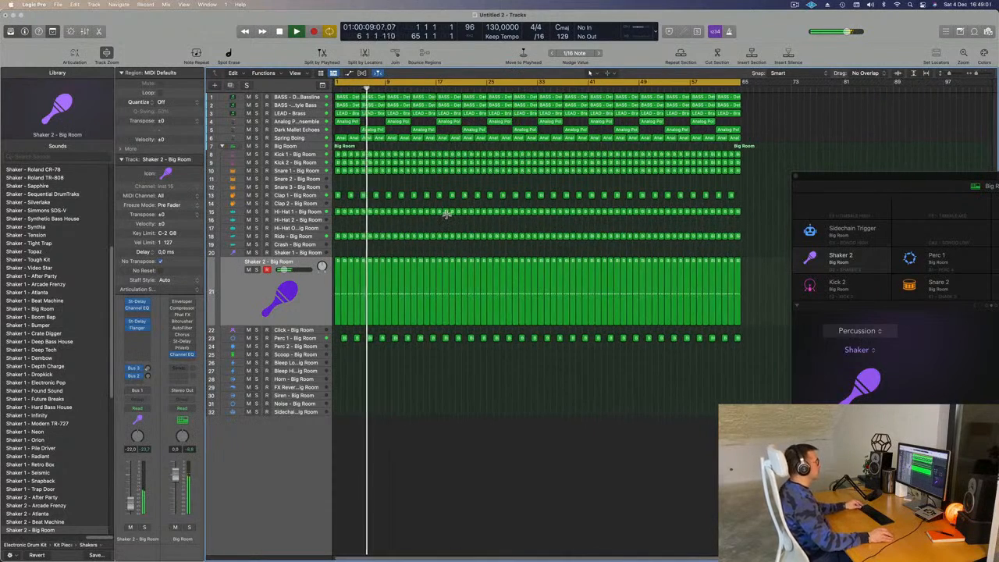
scroll(445, 219, up, 1)
key(super+a)
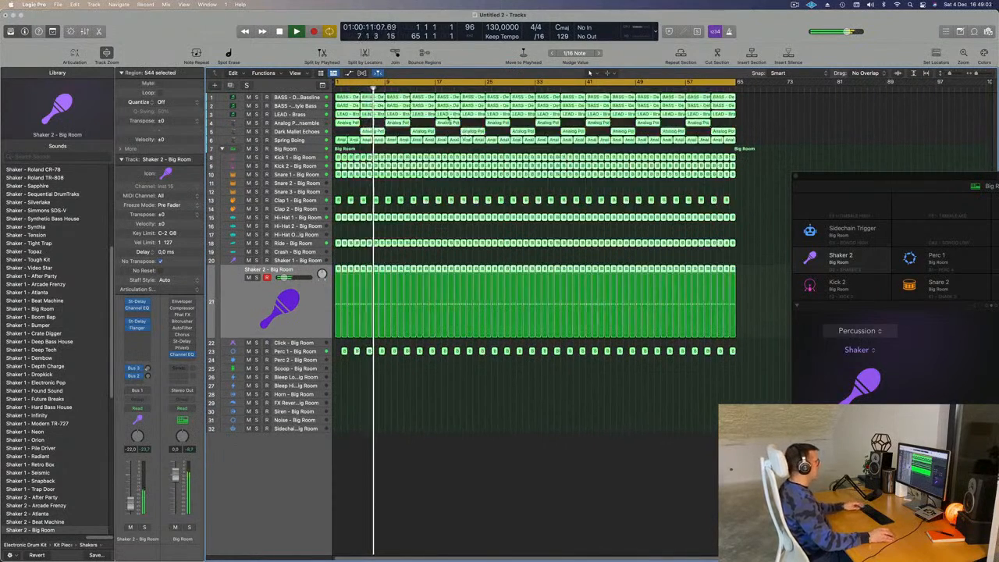
right_click(454, 116)
click(456, 118)
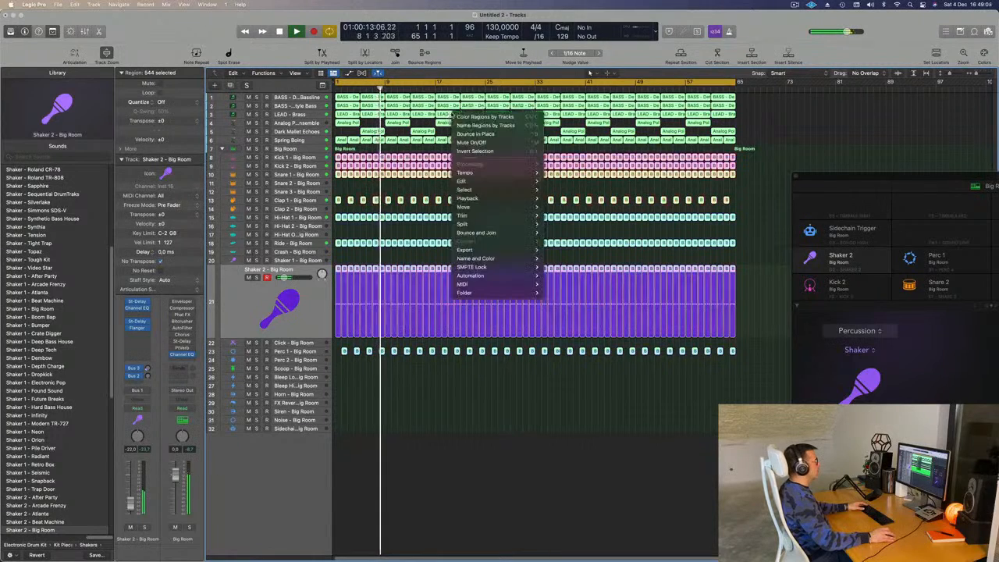
click(753, 209)
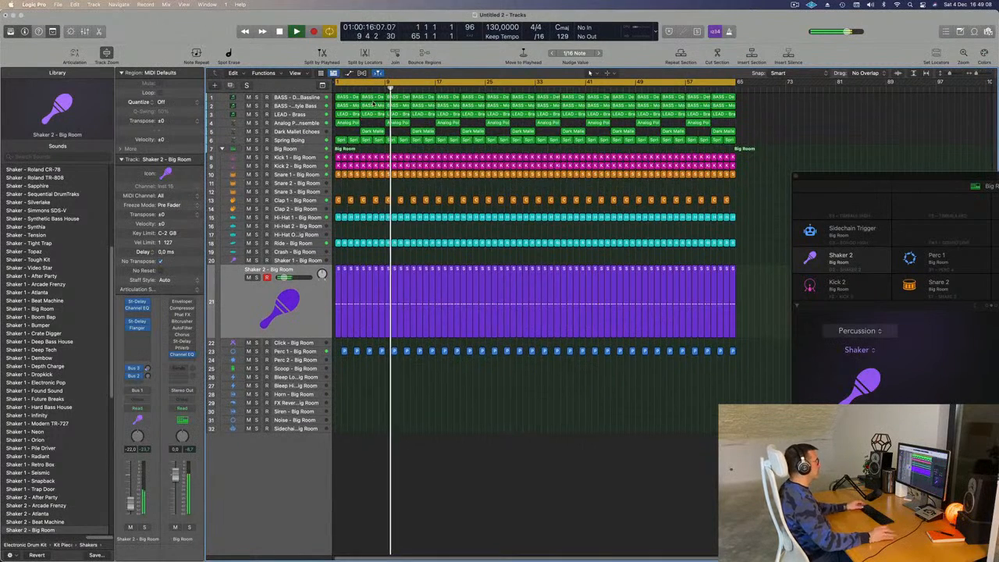
- Delete the LEAD - Brass, Analog Poly Ensemble and Dark Mallet Echoes regions before bar 17, plus the second Spring Boing region
key(Return)
click(354, 114)
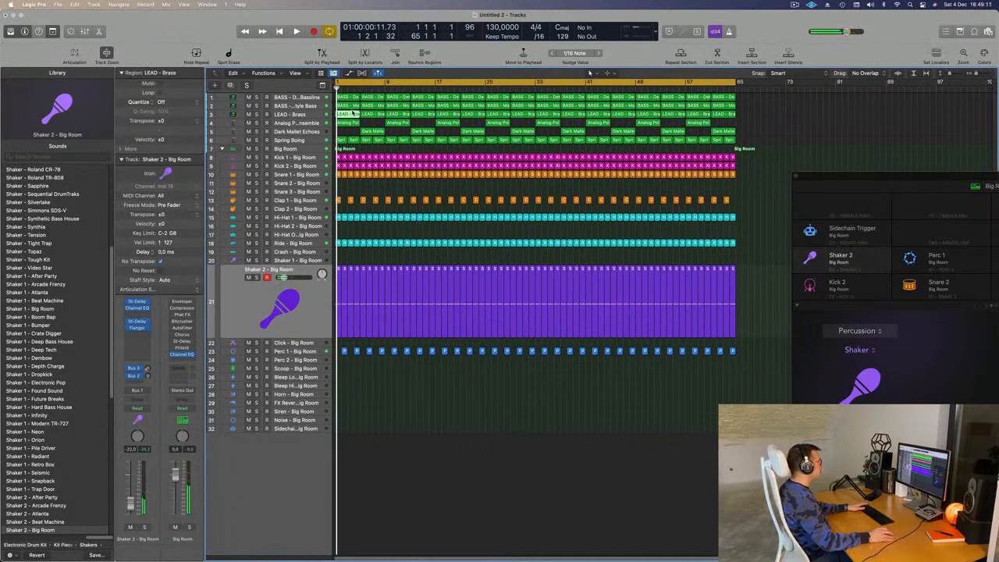
drag(387, 130, 422, 134)
key(Delete)
- Compare the two basses during playback by briefly soloing BASS - Detuned Bassline and muting BASS - Moog Style Bass
key(space)
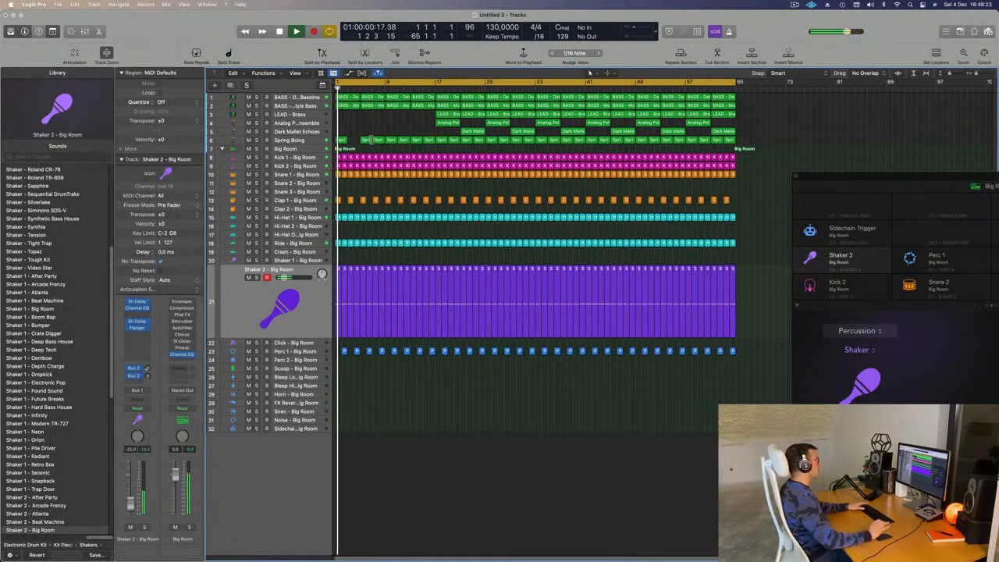
key(super+Right)
key(space)
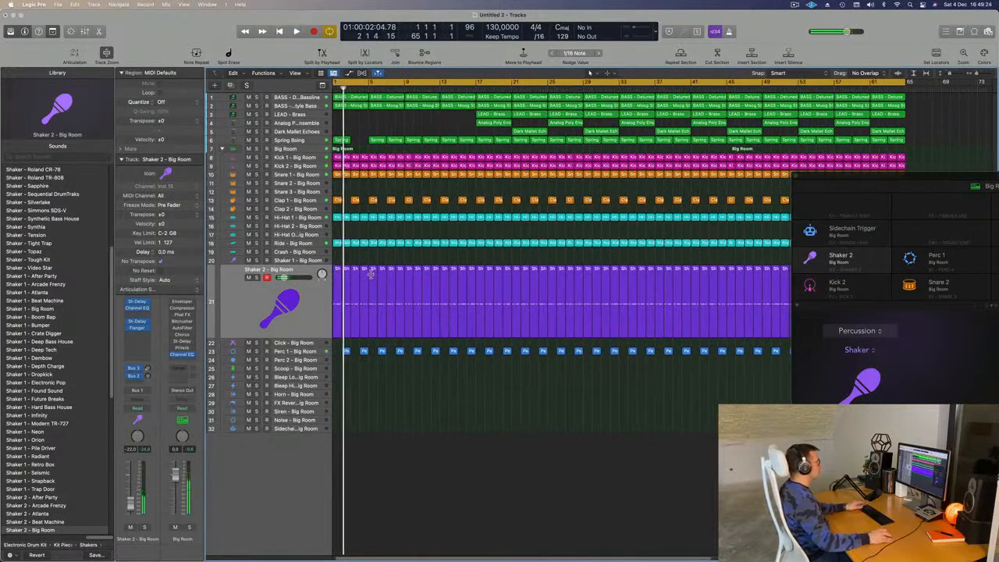
key(super+Left)
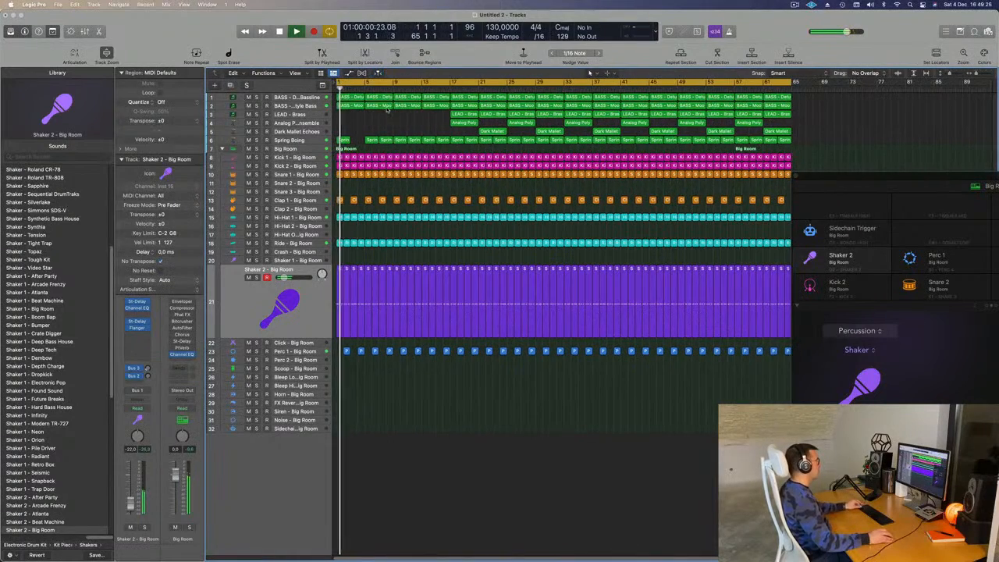
click(299, 97)
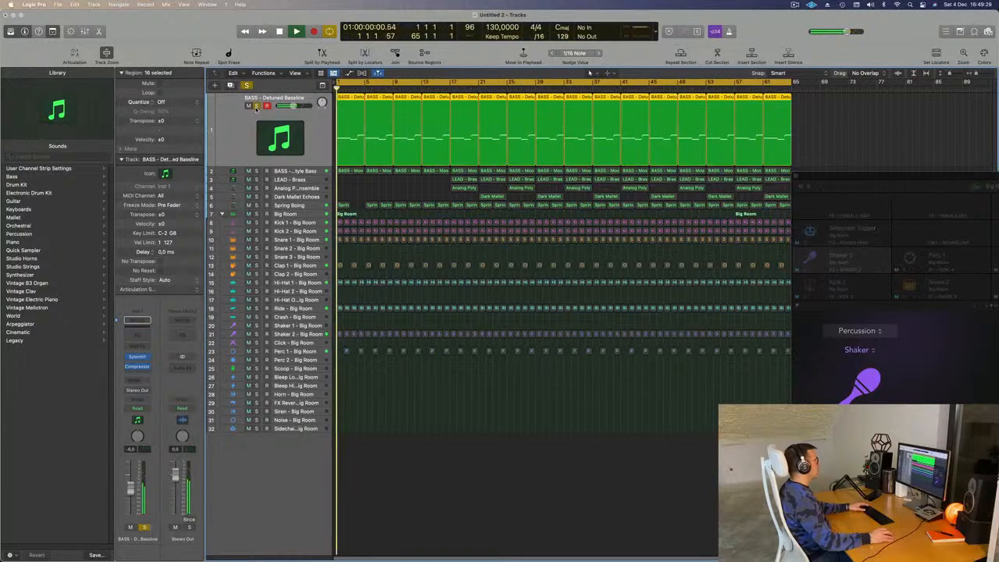
click(256, 105)
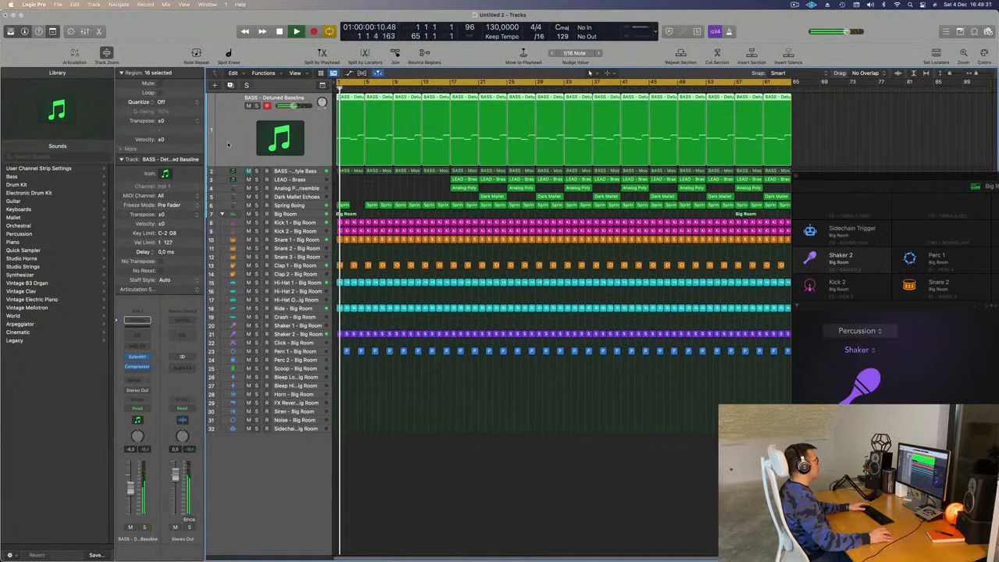
click(293, 171)
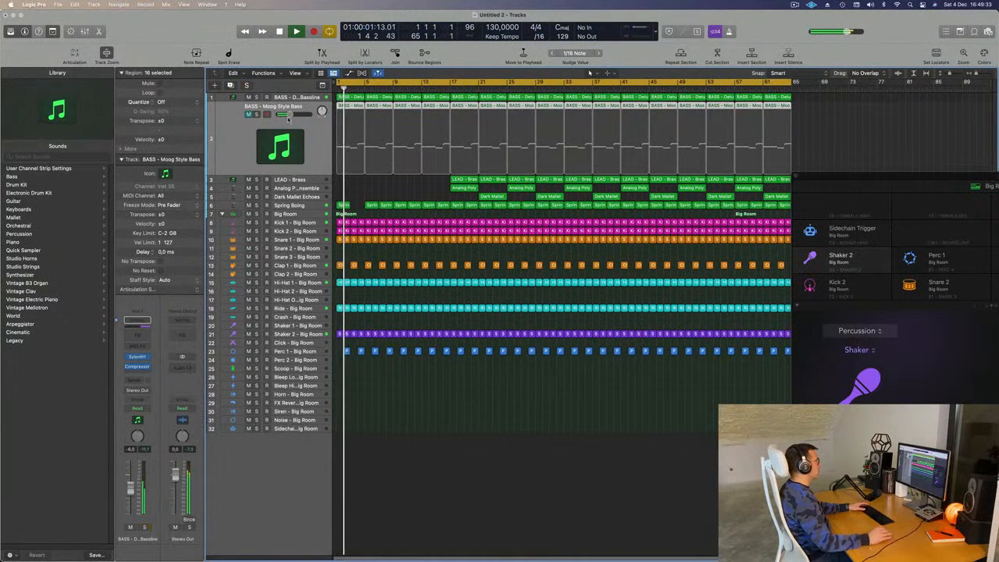
click(248, 114)
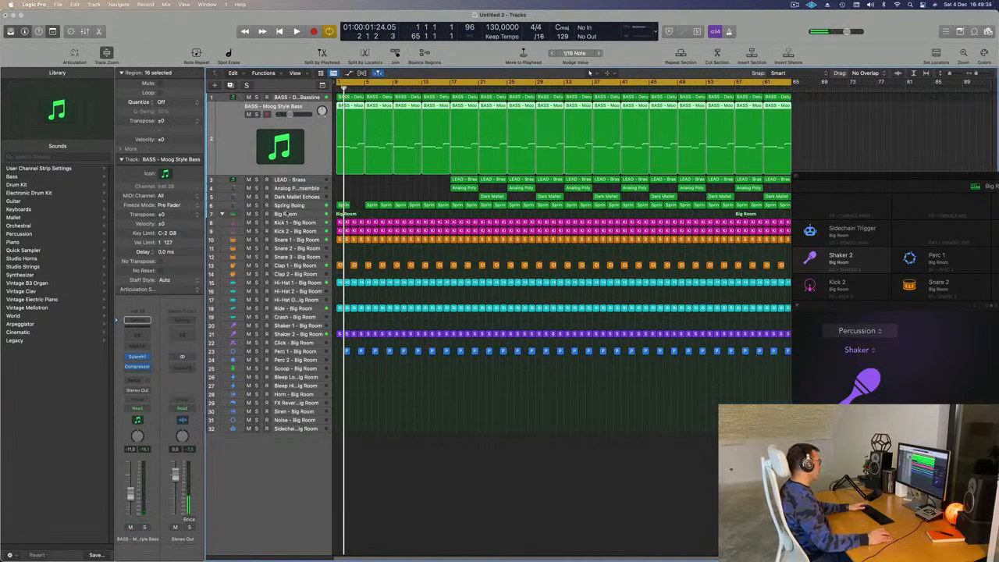
- Set the BASS - Moog Style Bass track's automation mode to Touch and open its Sylenth1 instrument
click(138, 408)
click(139, 418)
click(137, 357)
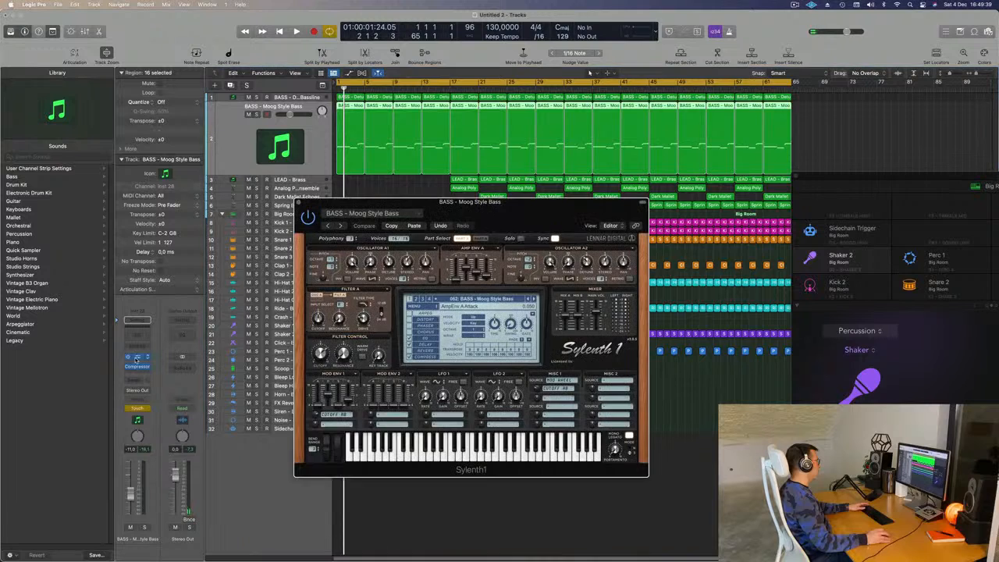
- Try out Sylenth1's Filter Control cutoff on the Moog Style Bass during playback
key(space)
key(space)
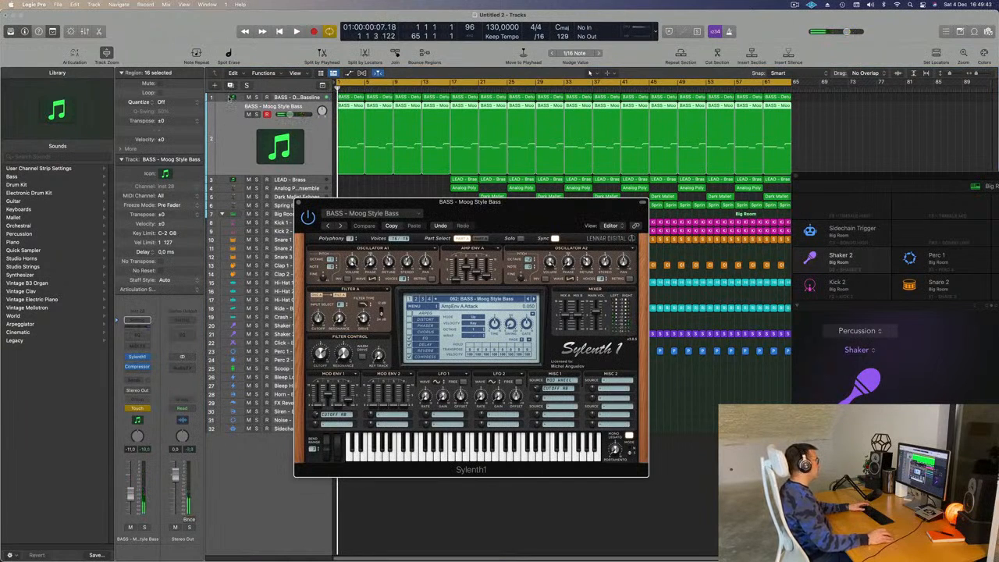
key(space)
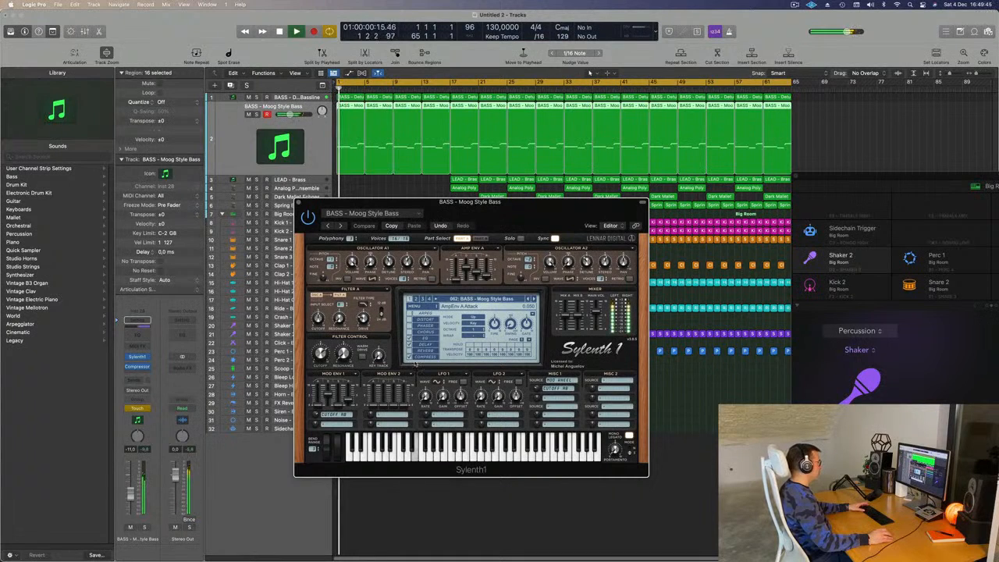
key(Return)
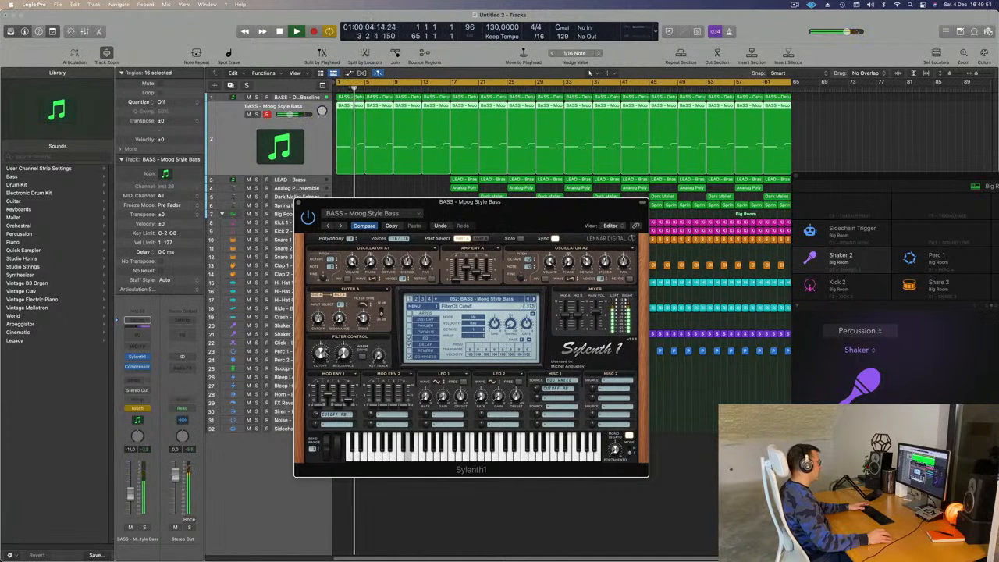
key(Return)
key(space)
- Show track automation and record a short Sylenth1 filter cutoff movement on the Moog Style Bass track in Touch mode
click(233, 133)
key(a)
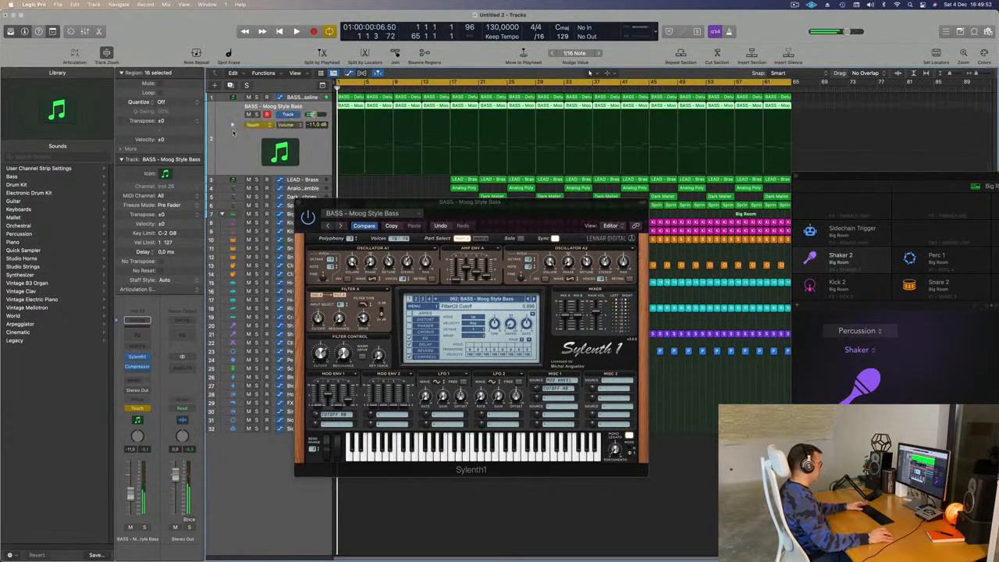
click(268, 126)
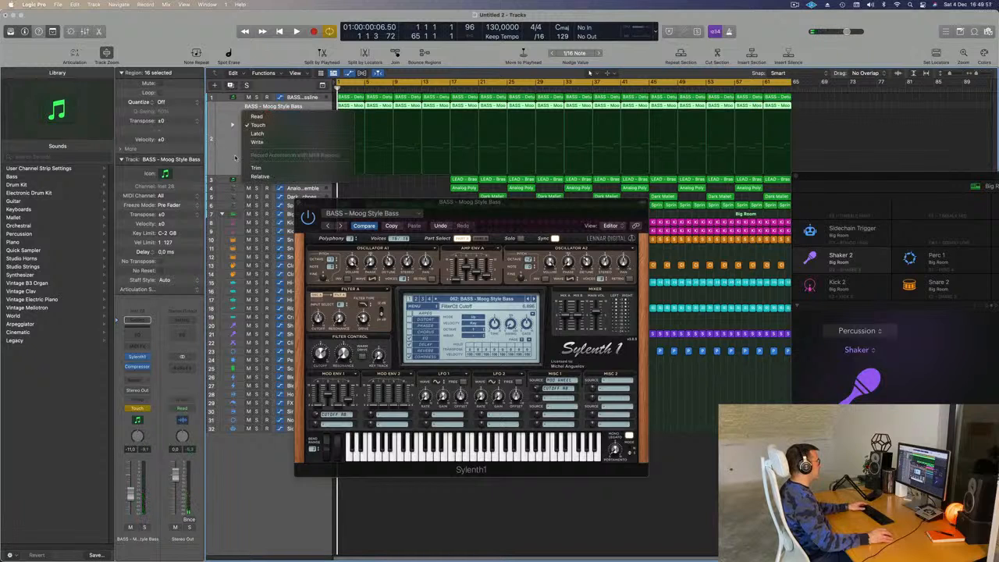
click(236, 157)
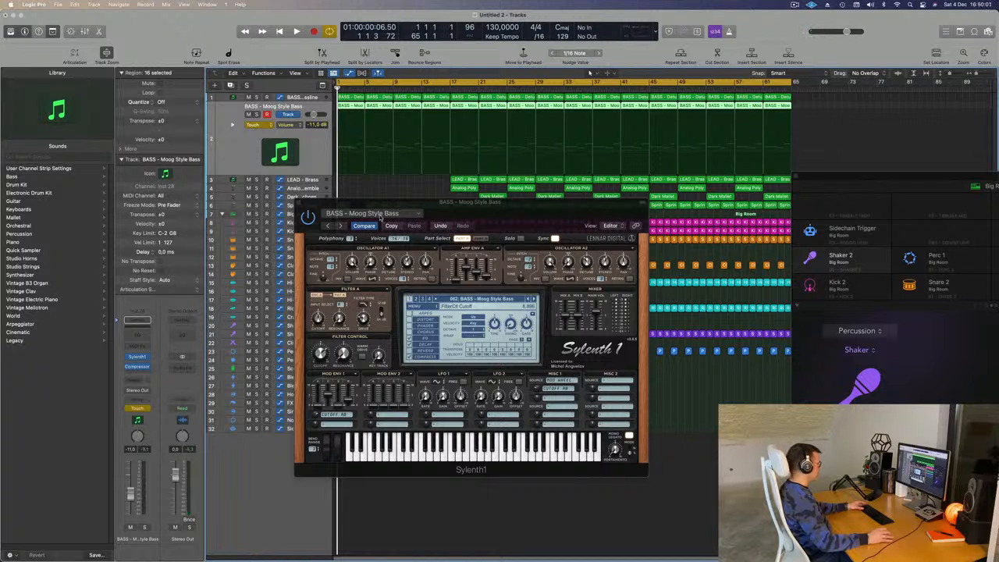
key(space)
drag(425, 220, 460, 216)
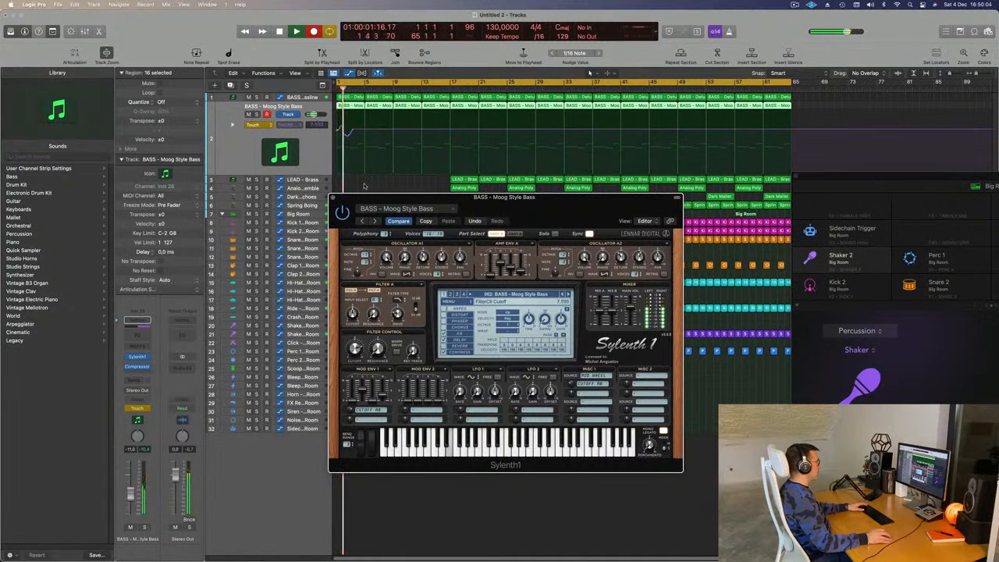
key(space)
- Close Sylenth1, flatten the filter cutoff automation to about 2.99 and set the track's automation mode to Read
click(333, 198)
drag(353, 130, 331, 131)
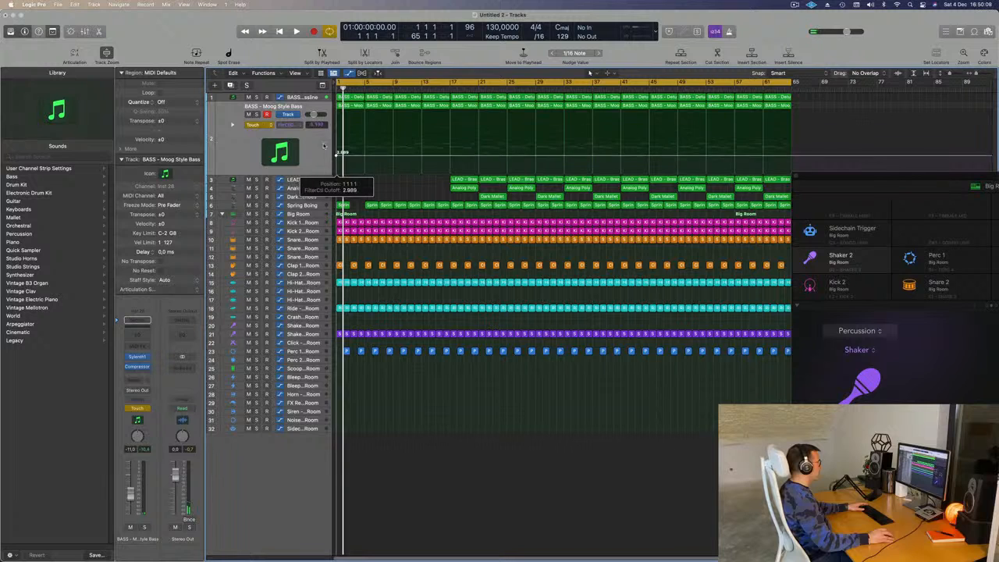
key(space)
click(258, 125)
click(258, 116)
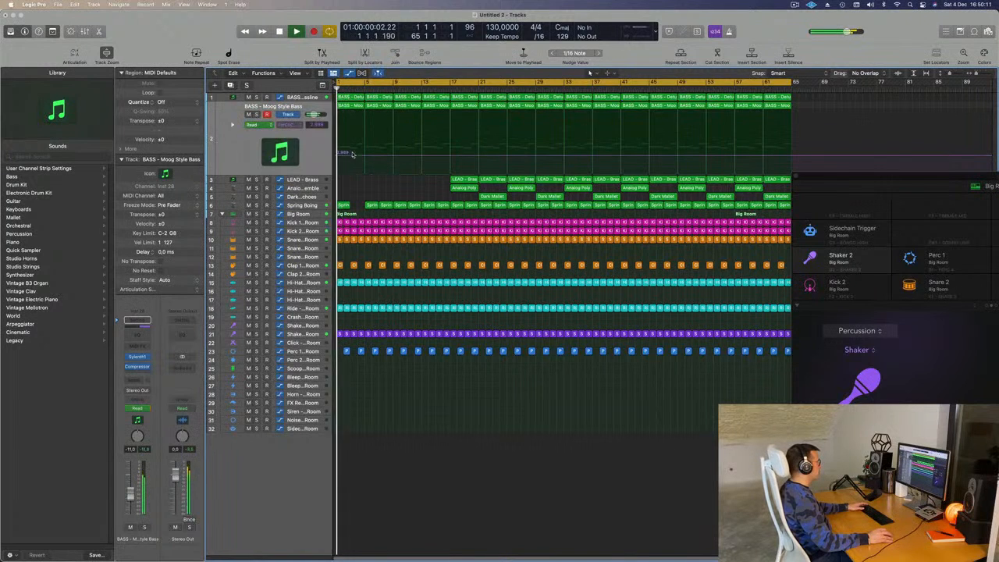
- Draw a rising cutoff automation ramp from bar 1 to bar 5 on the Moog Style Bass, dropping to 2.517 at bar 5
key(space)
drag(338, 157, 367, 161)
key(space)
key(space)
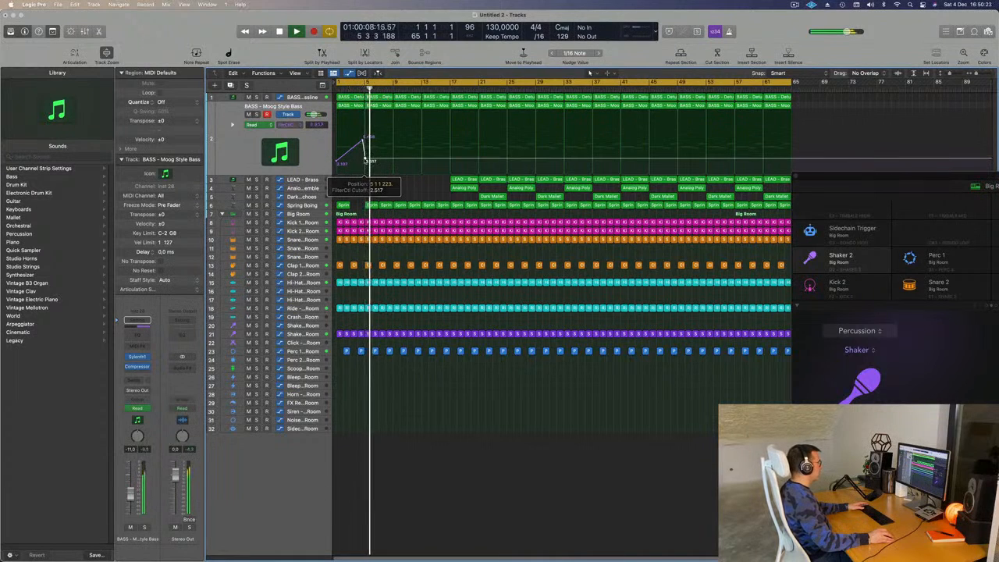
- Add a second, higher cutoff ramp from bar 5 to bar 9, dropping to about 2.16 at bar 9
key(space)
key(space)
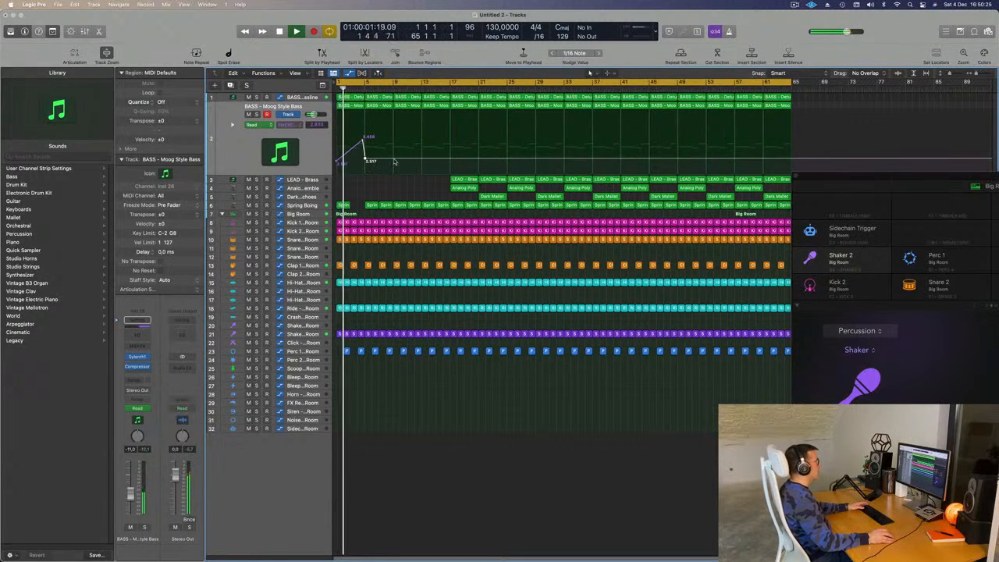
mouse_move(390, 160)
mouse_down()
mouse_move(394, 135)
mouse_move(395, 165)
mouse_up()
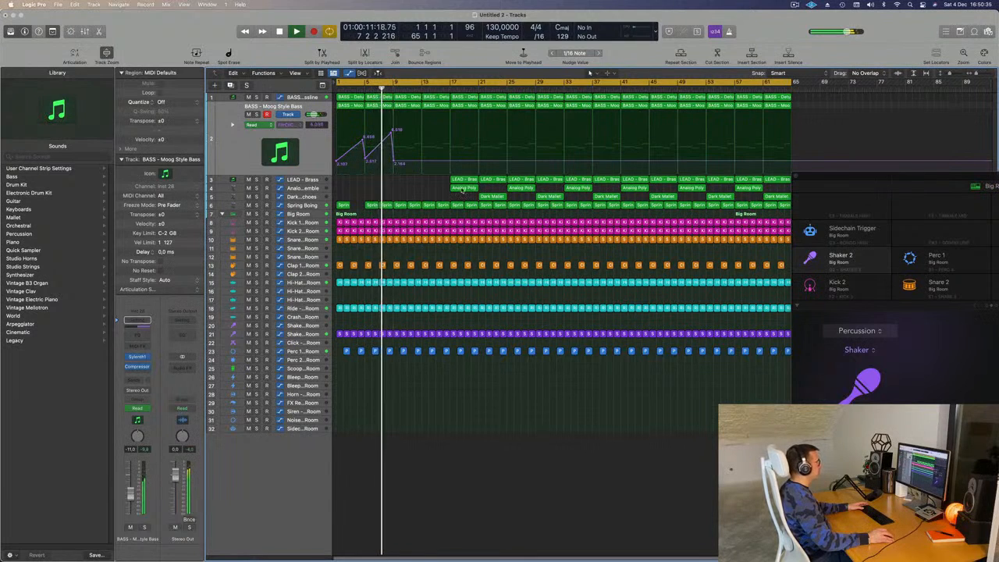
- Move the first Analog Poly Ensemble region from bar 17 to bar 9
drag(460, 188, 406, 193)
key(super+Left)
key(super+Left)
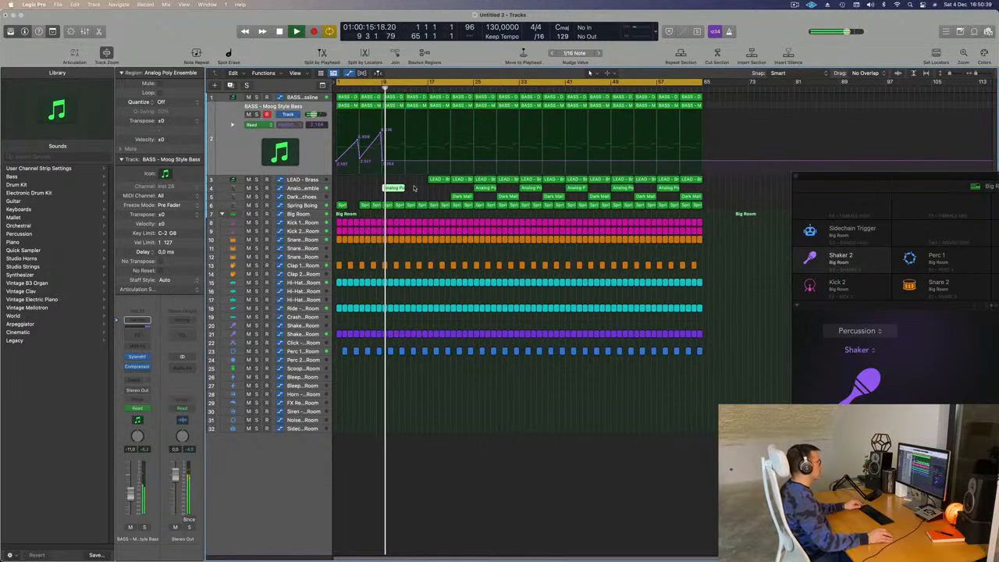
- Create a marker at the song's start, restart playback and copy the first LEAD - Brass region from bar 17 to bar 9
double_click(393, 89)
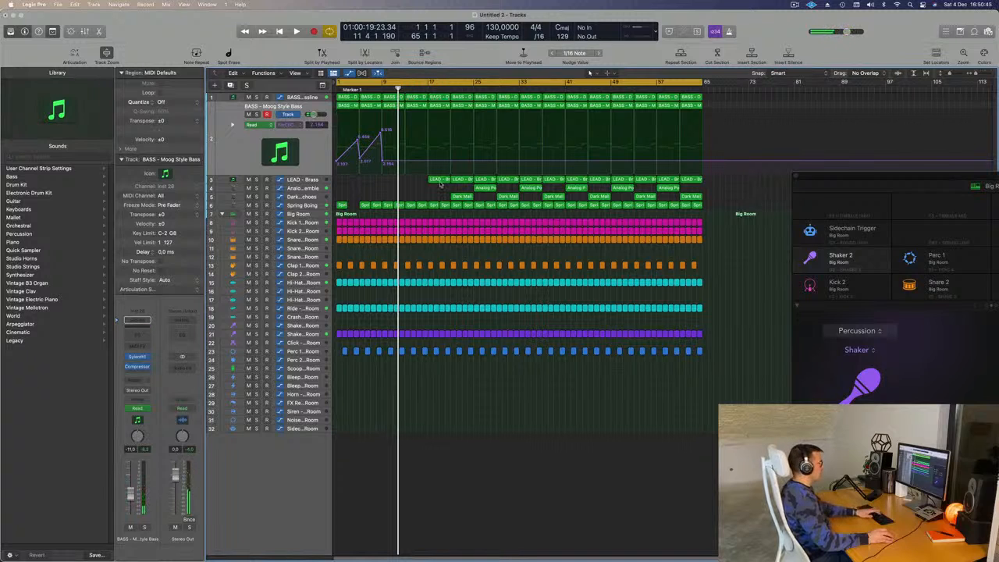
key(space)
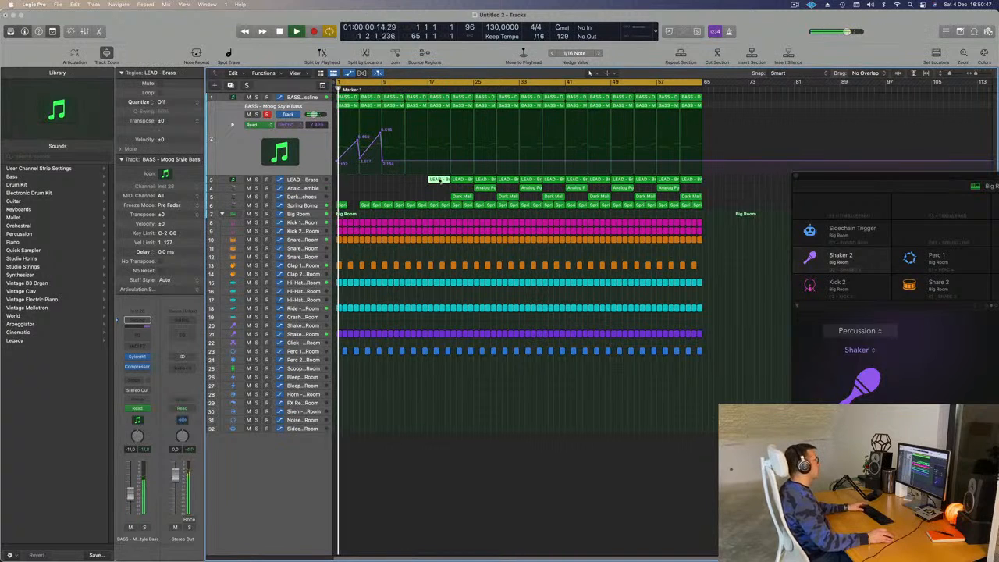
drag(439, 180, 390, 184)
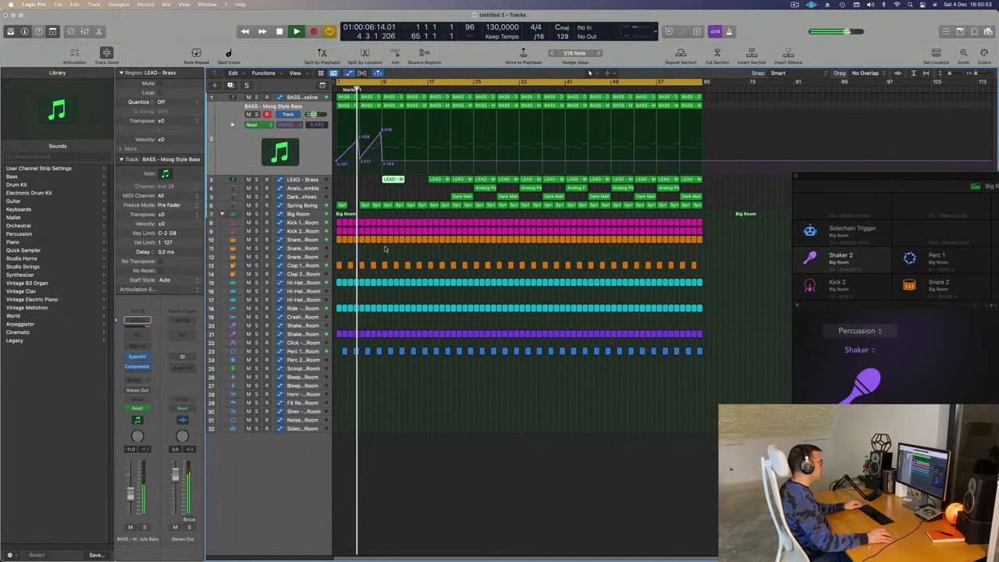
- Delete the snare, clap, hi-hat, ride, shaker and percussion regions between bars 9 and 13, keeping both kick tracks
drag(385, 246, 401, 239)
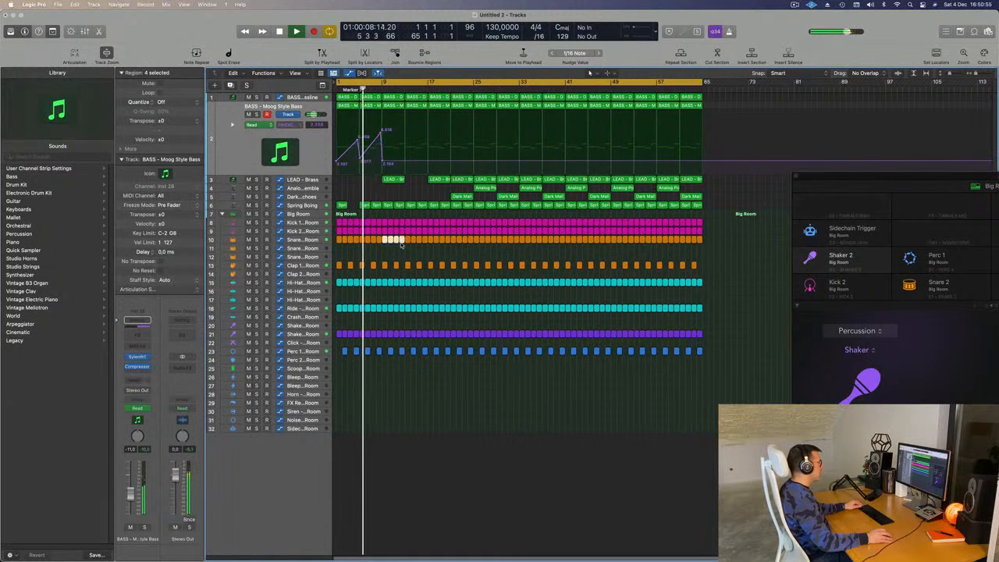
key(Delete)
drag(381, 256, 404, 415)
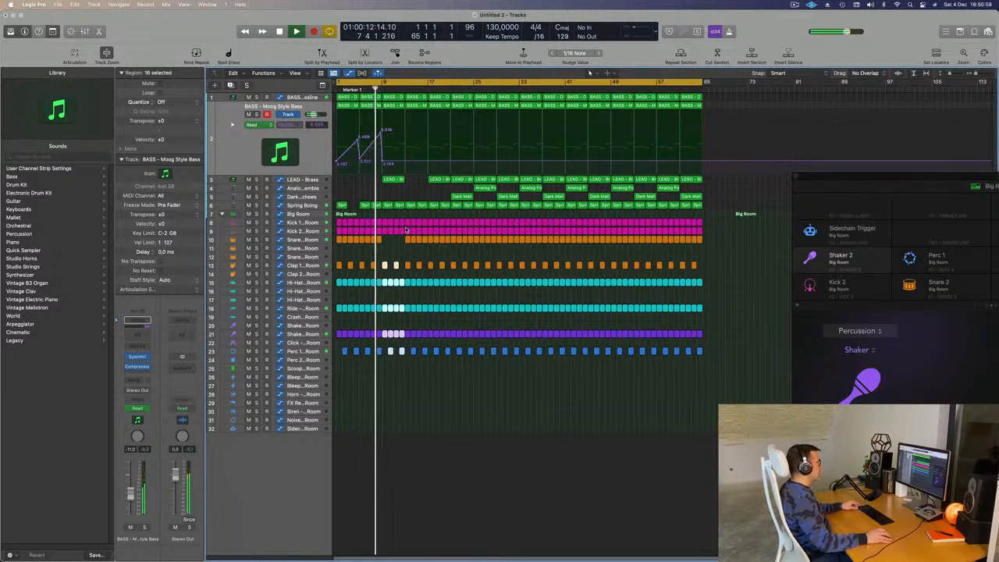
key(Delete)
- Delete the snare, clap, hi-hat, ride, shaker and percussion regions between bars 13 and 17 as well
scroll(388, 221, up, 4)
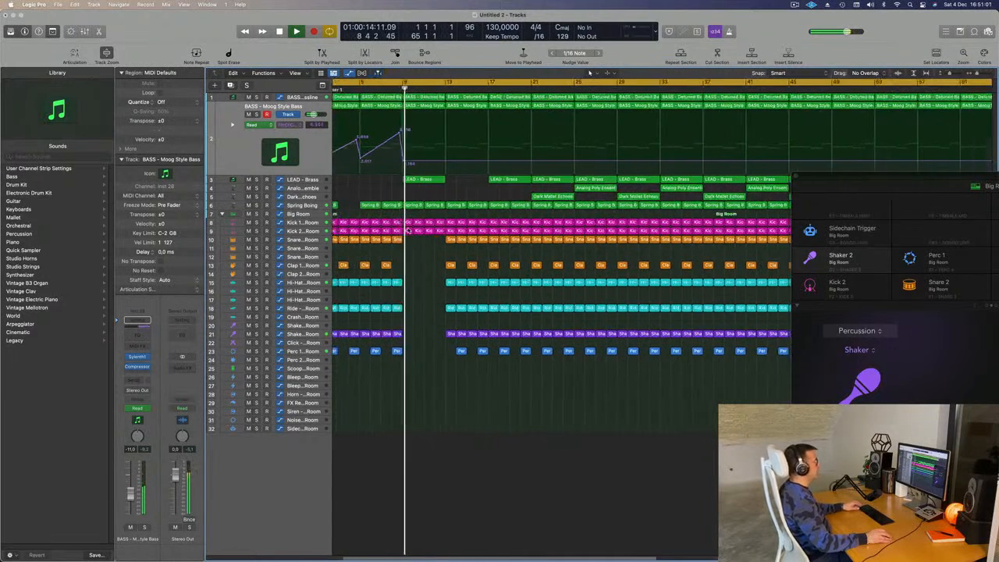
scroll(413, 215, down, 3)
key(Down)
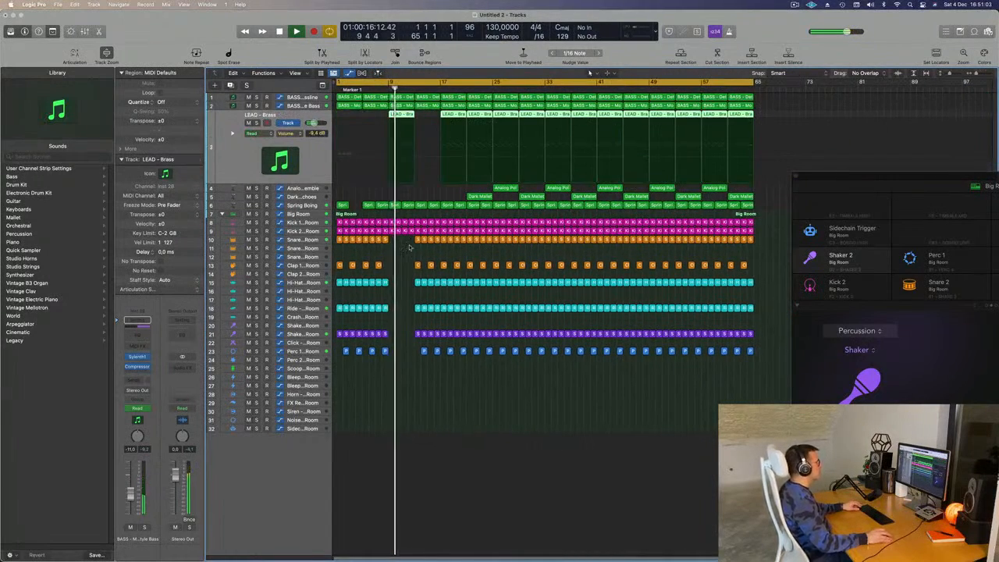
drag(412, 236, 433, 361)
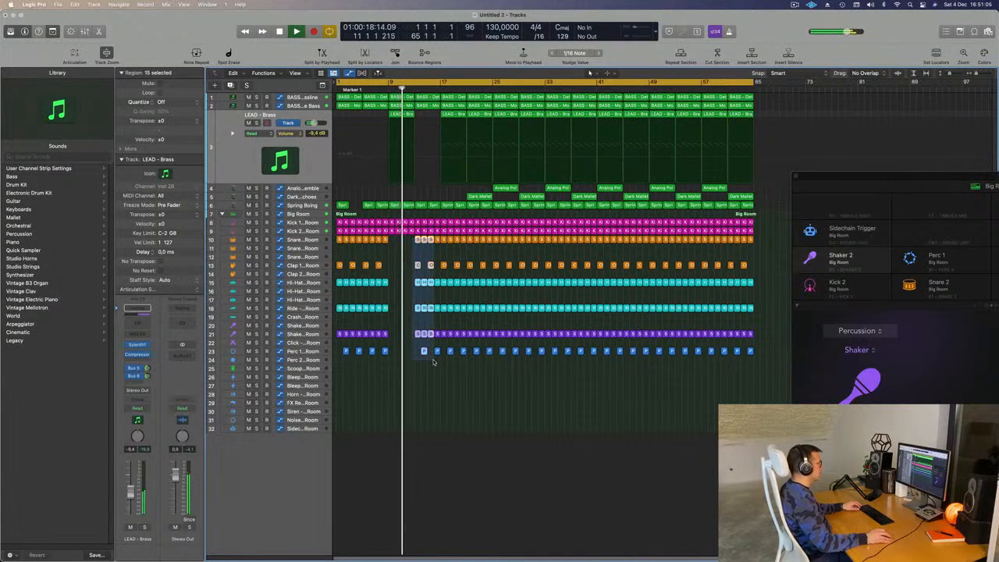
key(Delete)
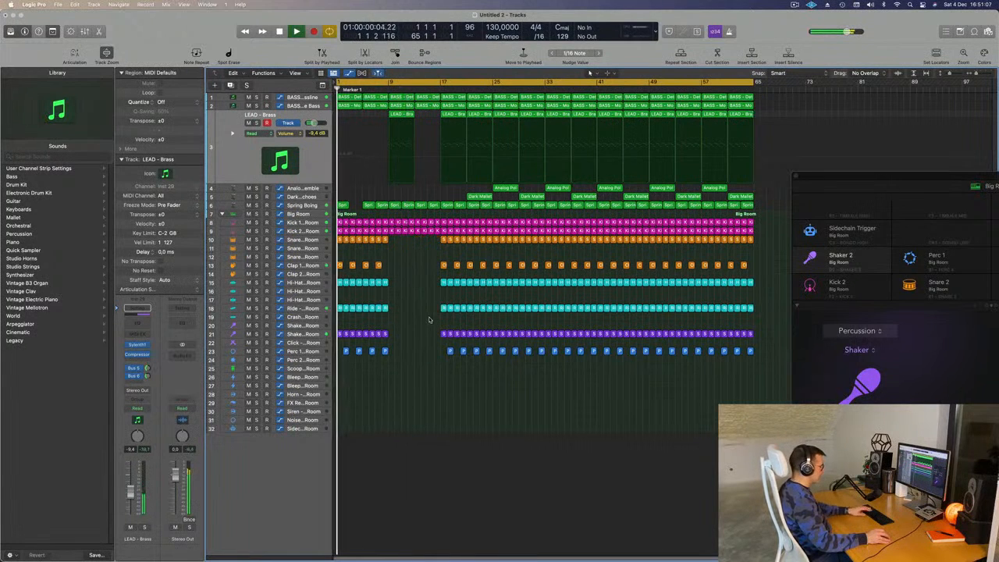
- Move the LEAD - Brass region from bar 9 to bar 13
scroll(392, 292, down, 2)
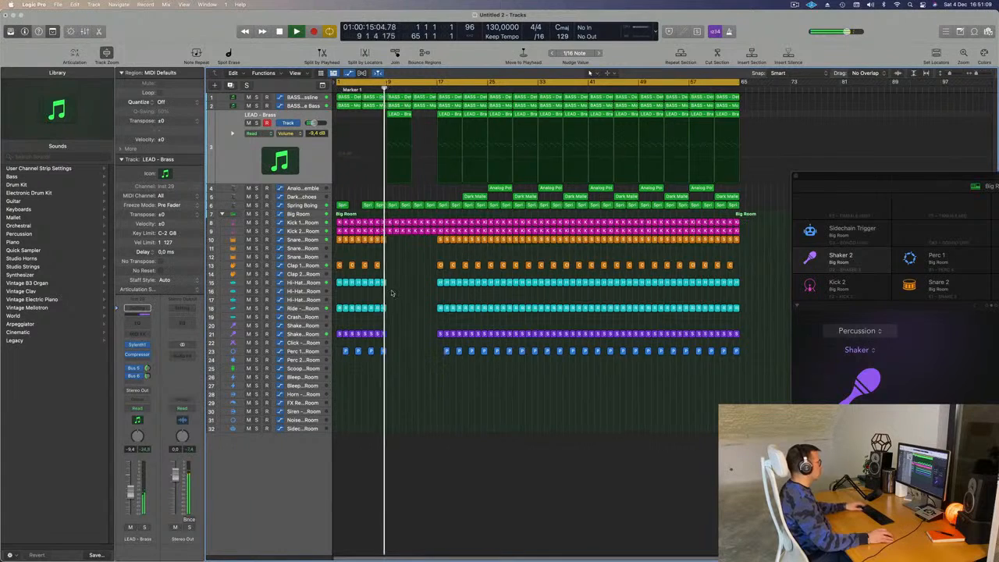
scroll(406, 382, up, 3)
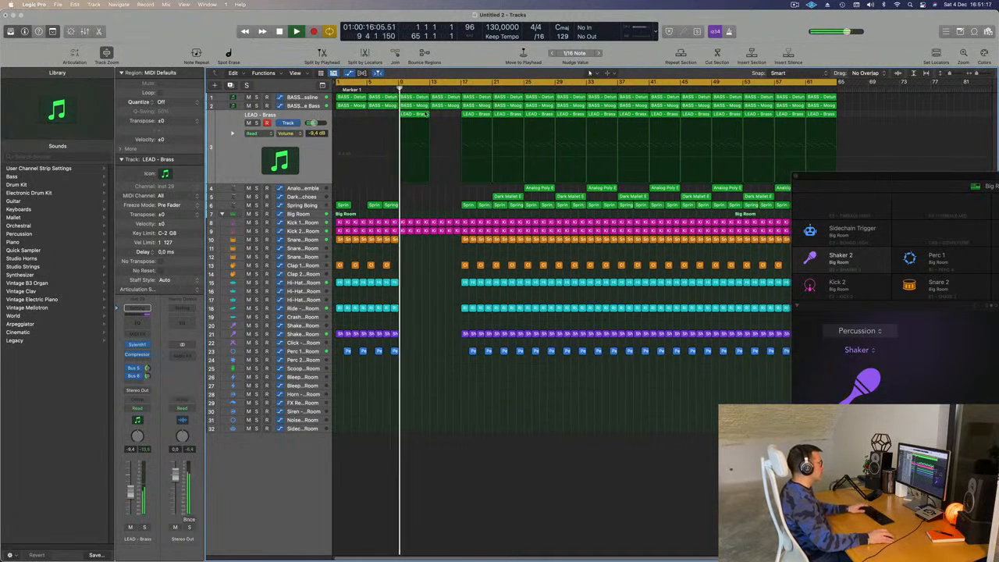
scroll(414, 121, down, 1)
drag(421, 117, 439, 123)
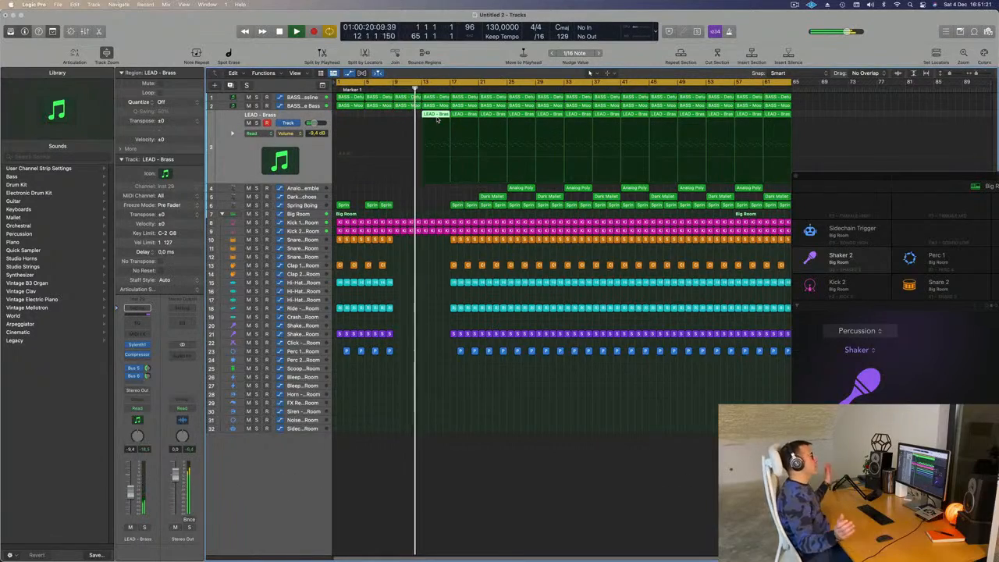